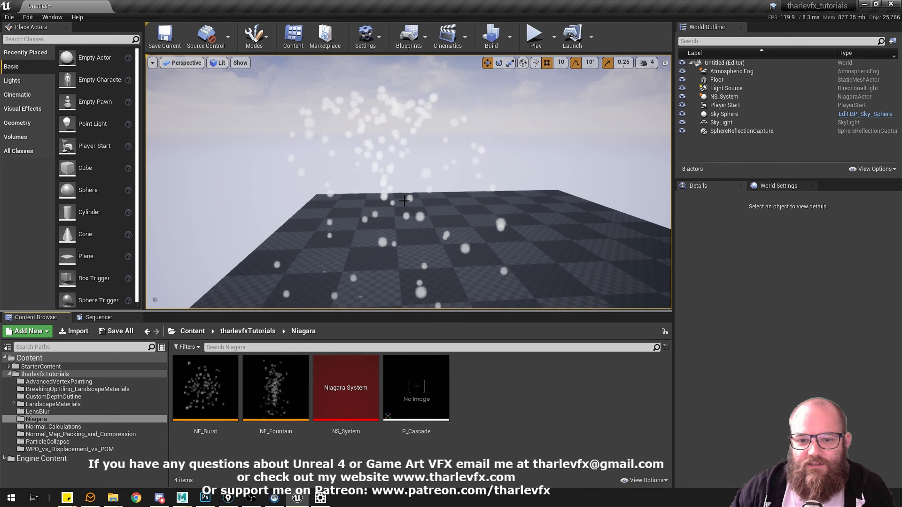
# Examine the NS_System particle effect above the floor from several angles and distances.
pyautogui.moveTo(400, 176)
pyautogui.keyDown('alt'); pyautogui.mouseDown()
pyautogui.moveTo(400, 199)
pyautogui.moveTo(400, 187)
pyautogui.mouseUp(); pyautogui.keyUp('alt')
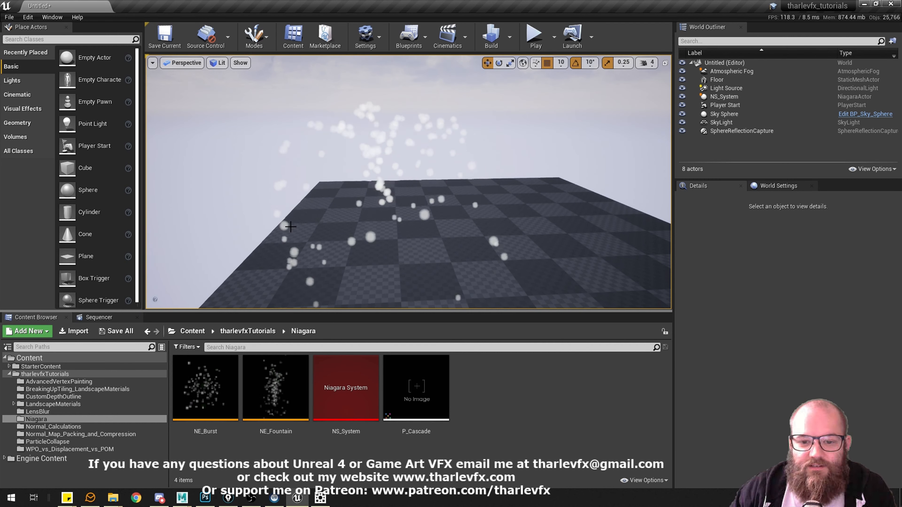
pyautogui.moveTo(445, 131); pyautogui.dragTo(471, 125, button='right')
pyautogui.press('a')
pyautogui.moveTo(584, 178); pyautogui.dragTo(583, 192, button='right')
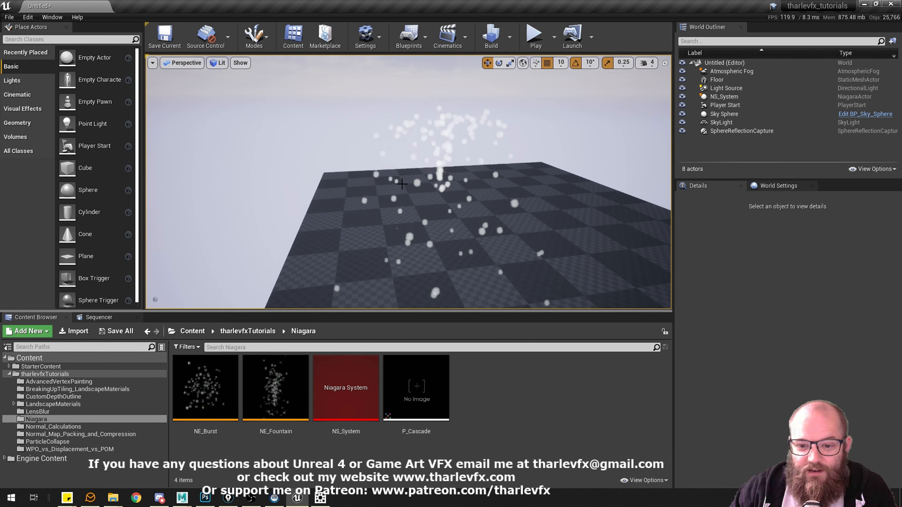
pyautogui.moveTo(396, 174); pyautogui.dragTo(414, 169, button='middle')
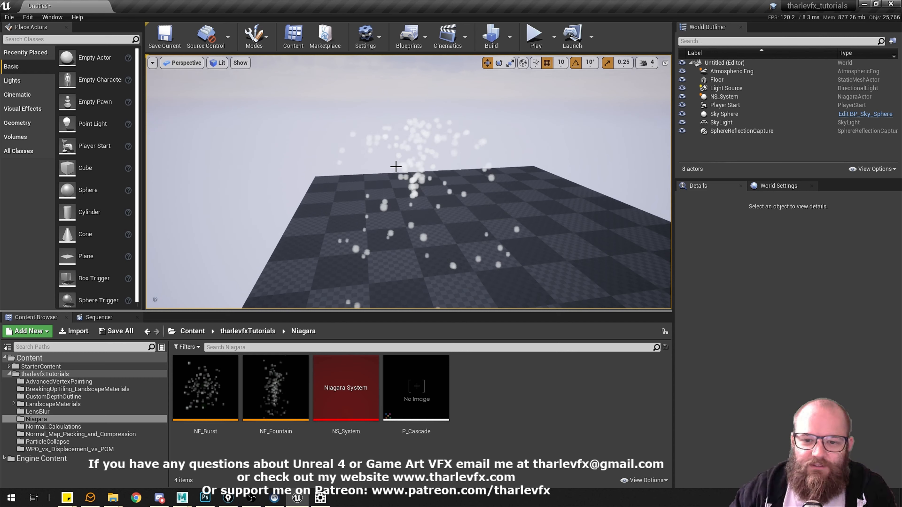
pyautogui.moveTo(394, 173); pyautogui.dragTo(398, 166, button='right')
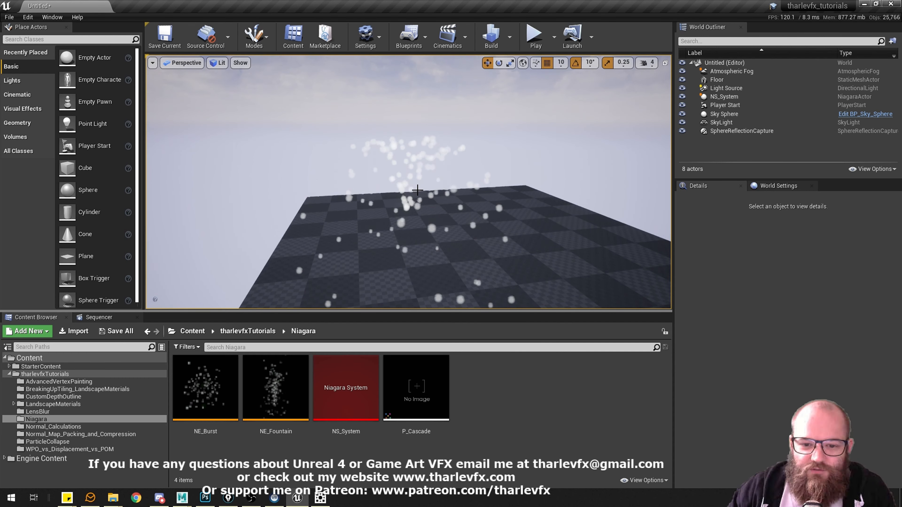
pyautogui.moveTo(417, 190); pyautogui.dragTo(436, 195, button='right')
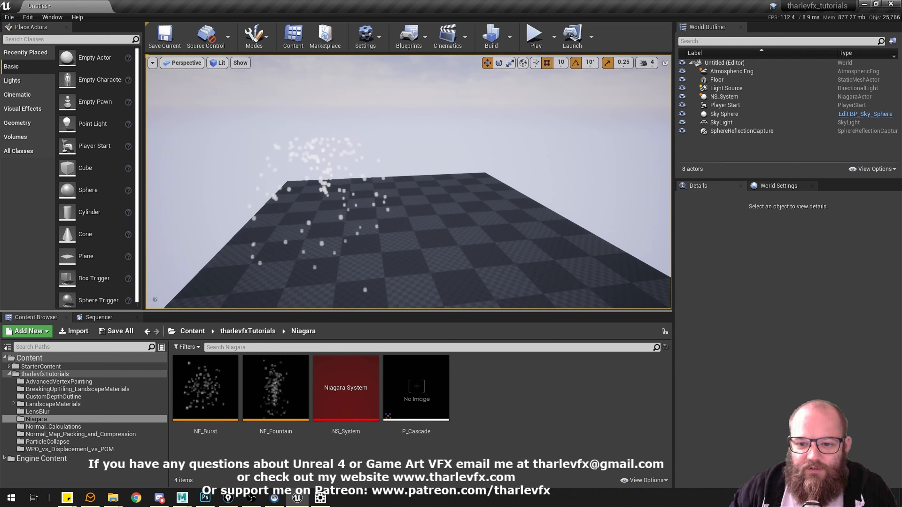
pyautogui.click(417, 190)
pyautogui.moveTo(86, 257); pyautogui.dragTo(482, 252)
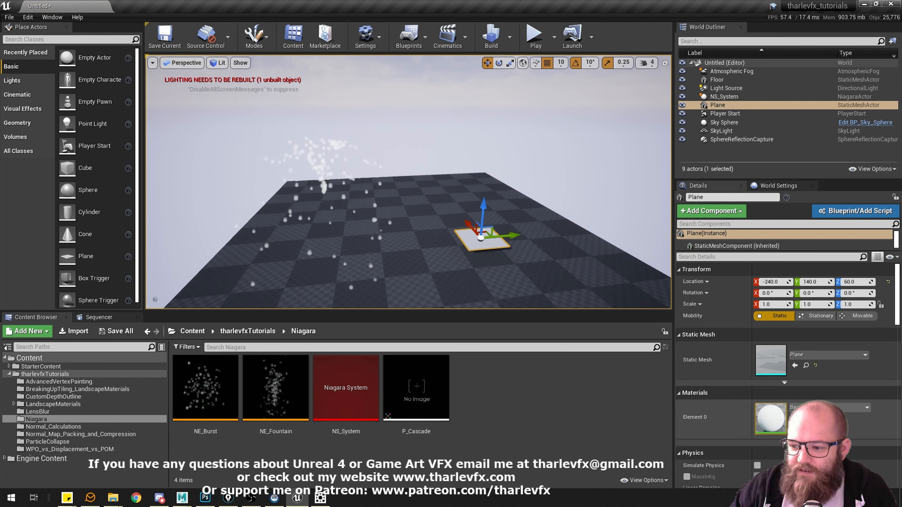
pyautogui.moveTo(326, 178); pyautogui.dragTo(314, 155, button='right')
pyautogui.press('Delete')
pyautogui.click(325, 174)
pyautogui.press('f')
pyautogui.press('Escape')
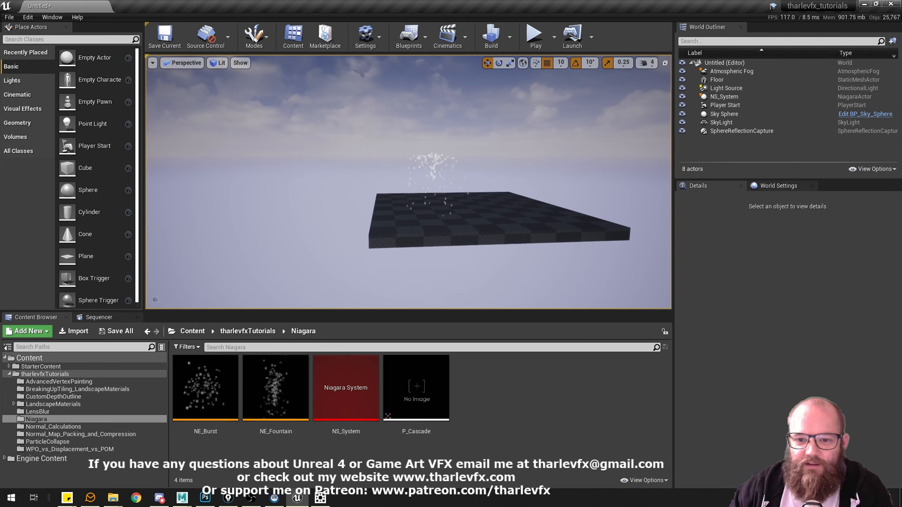
# Move closer to the NS_System effect and switch the viewport shading to Brush Wireframe.
pyautogui.press('w')
pyautogui.moveTo(417, 189); pyautogui.dragTo(422, 194, button='right')
pyautogui.click(322, 154)
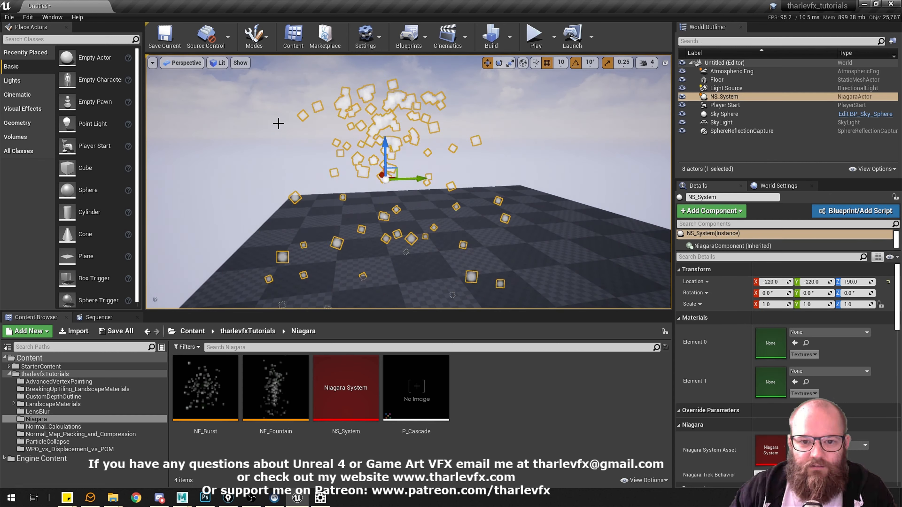
pyautogui.click(183, 57)
pyautogui.click(183, 63)
pyautogui.click(218, 63)
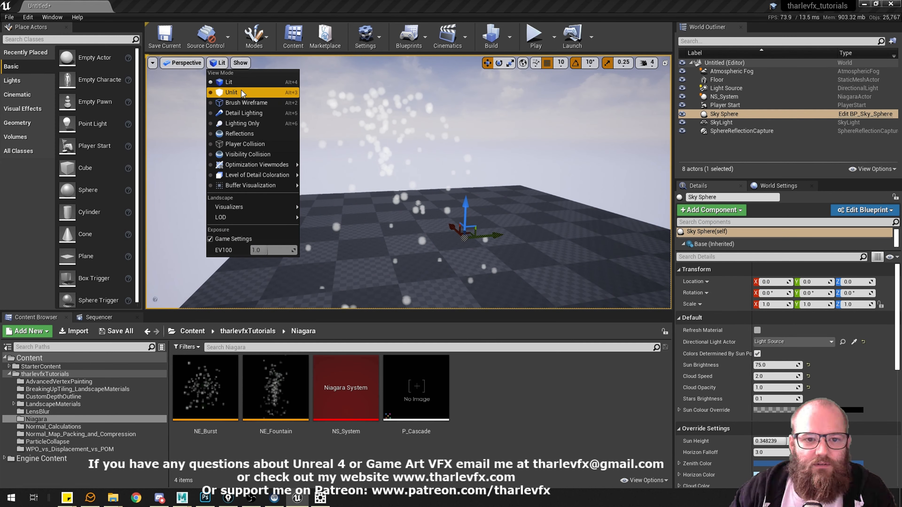
pyautogui.click(243, 103)
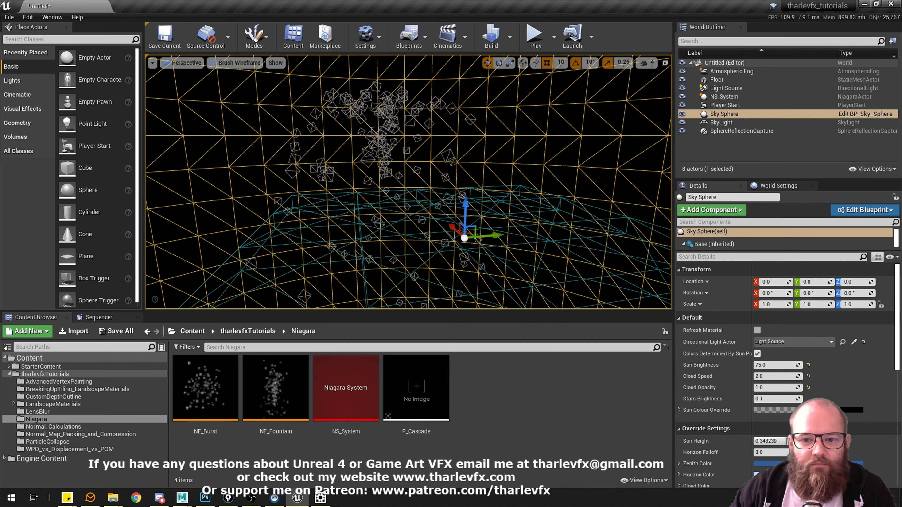
# Turn off realtime playback in the viewport, then select the NS_System actor and focus on it.
pyautogui.hotkey('ctrl', 'r')
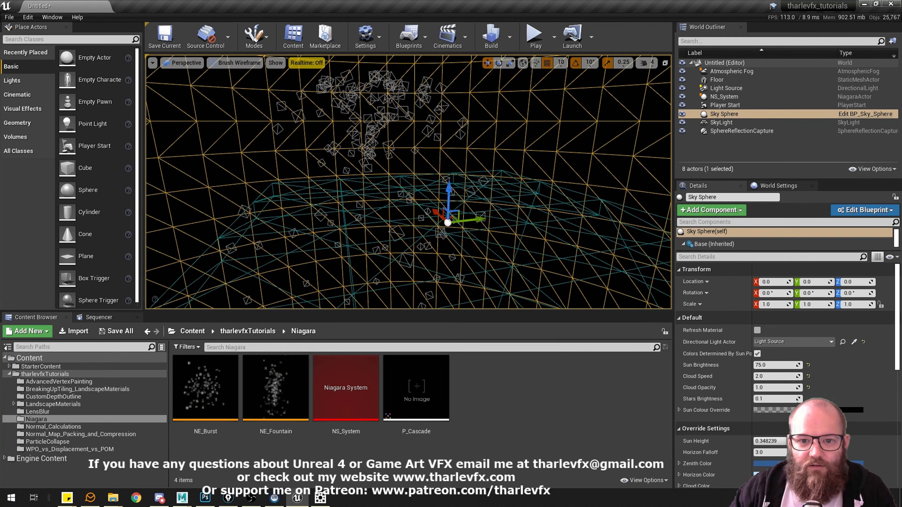
pyautogui.moveTo(390, 137); pyautogui.dragTo(386, 135, button='right')
pyautogui.click(388, 137)
pyautogui.click(384, 137)
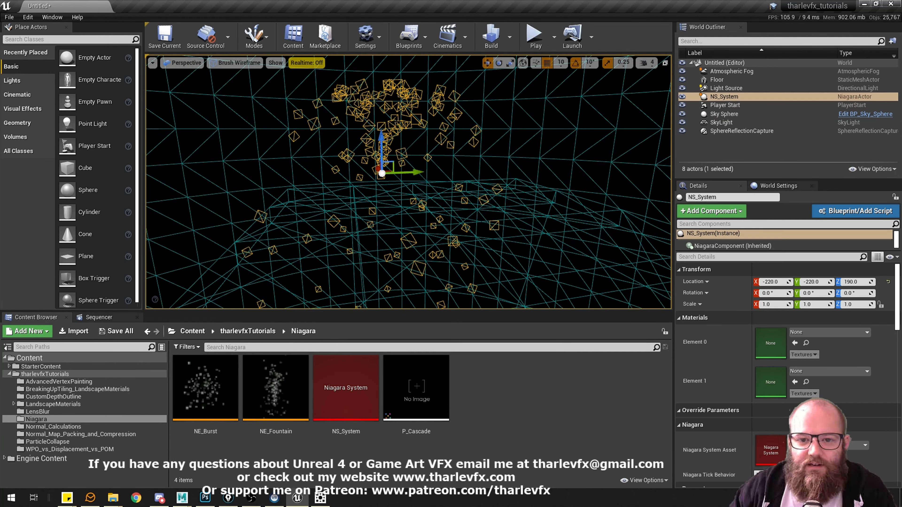
pyautogui.press('f')
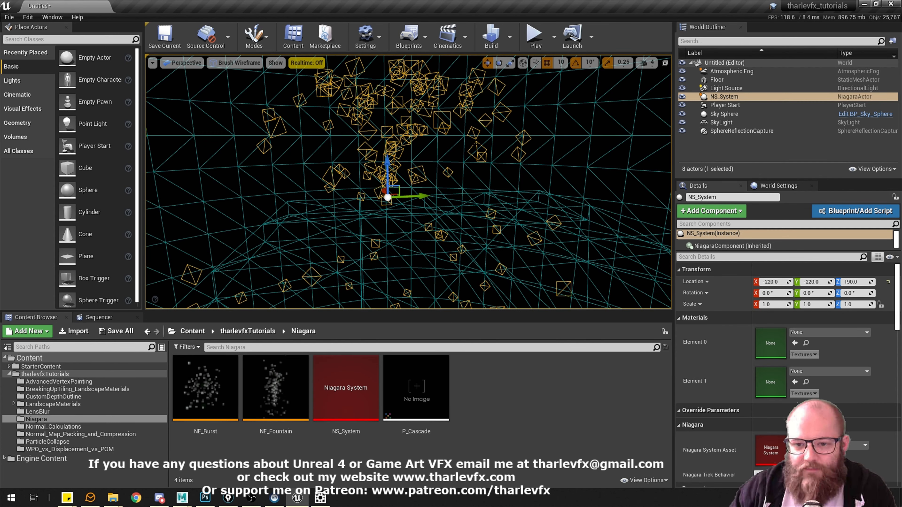
# Examine from different sides how the wireframe particle sprites of NS_System are oriented towards the camera.
pyautogui.press('w')
pyautogui.moveTo(463, 167); pyautogui.dragTo(445, 150, button='right')
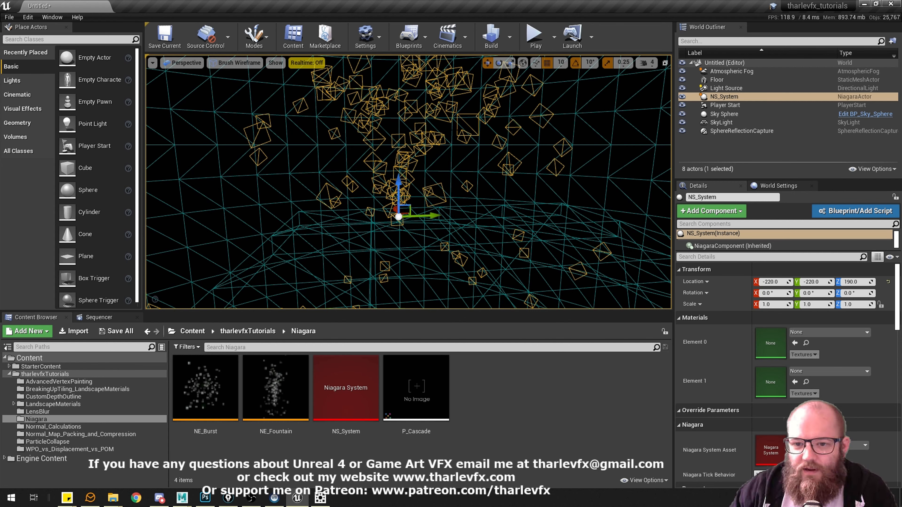
pyautogui.moveTo(493, 138); pyautogui.dragTo(503, 144, button='right')
pyautogui.press('w')
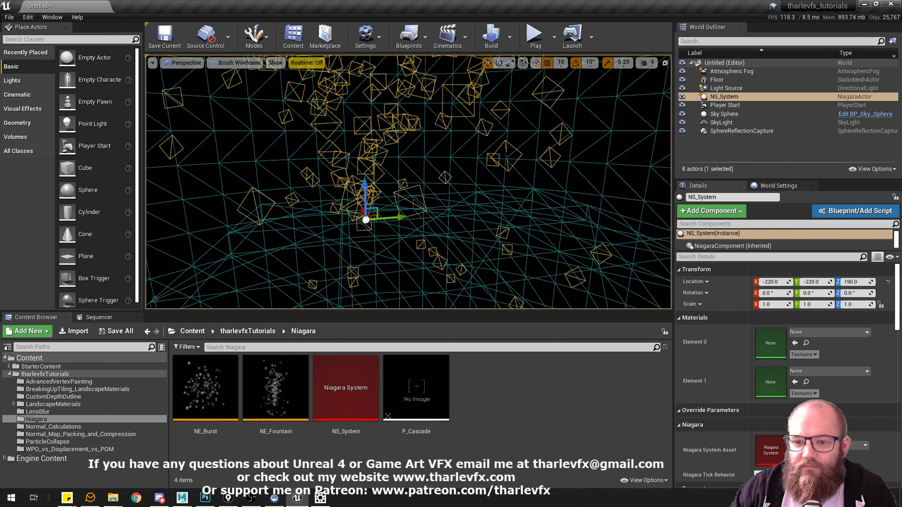
pyautogui.moveTo(414, 166); pyautogui.dragTo(404, 159, button='right')
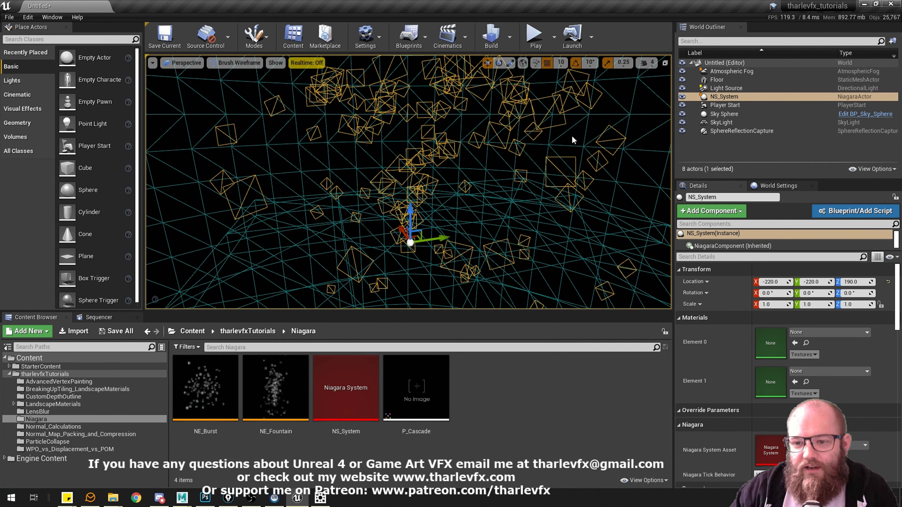
pyautogui.moveTo(404, 159); pyautogui.dragTo(404, 171)
pyautogui.moveTo(404, 171); pyautogui.dragTo(582, 162, button='right')
pyautogui.press('a')
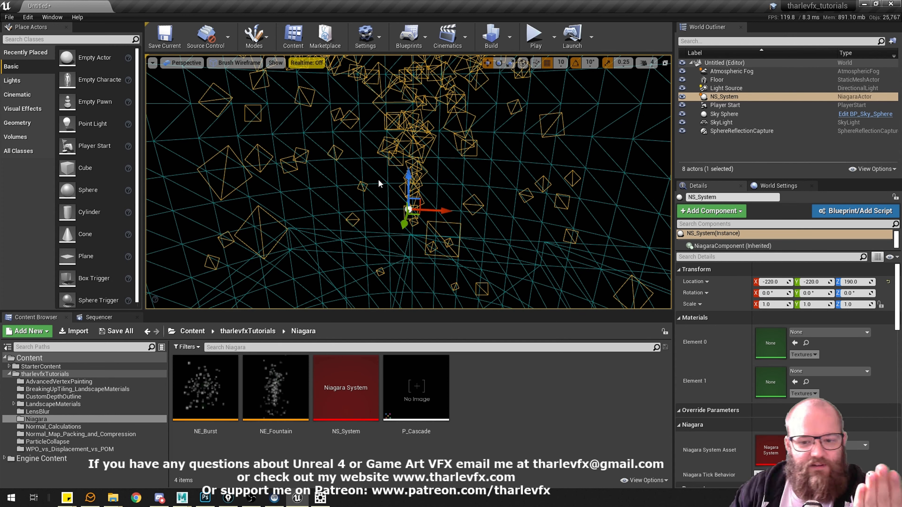
pyautogui.moveTo(368, 175); pyautogui.dragTo(454, 170, button='right')
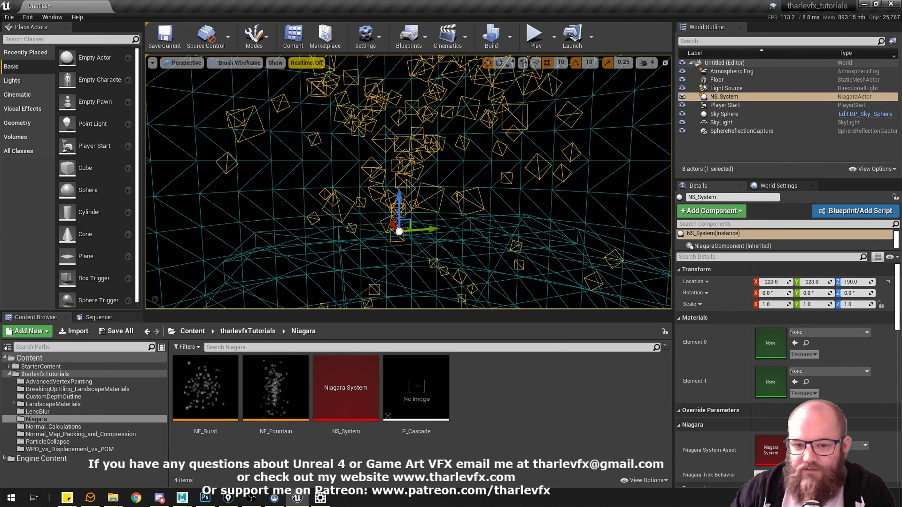
pyautogui.moveTo(430, 146); pyautogui.dragTo(373, 152, button='right')
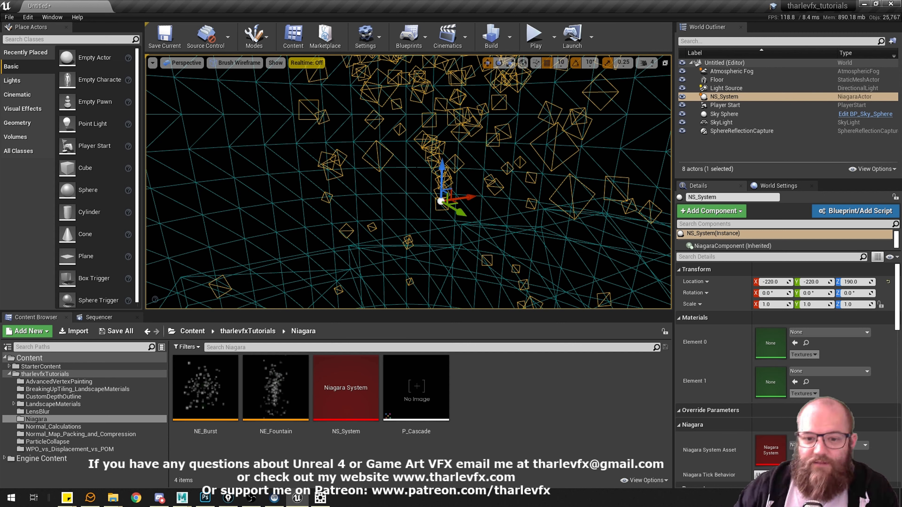
pyautogui.moveTo(438, 177); pyautogui.dragTo(449, 179, button='right')
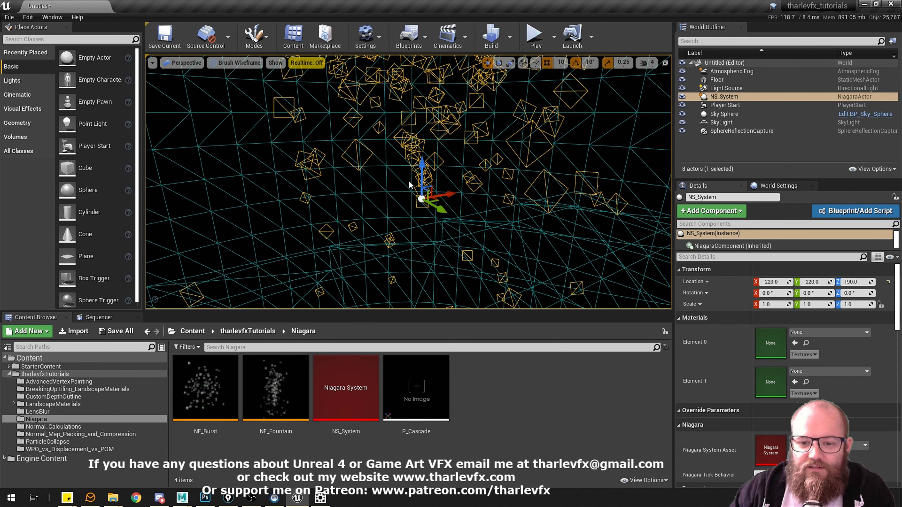
pyautogui.moveTo(394, 188); pyautogui.dragTo(404, 189, button='right')
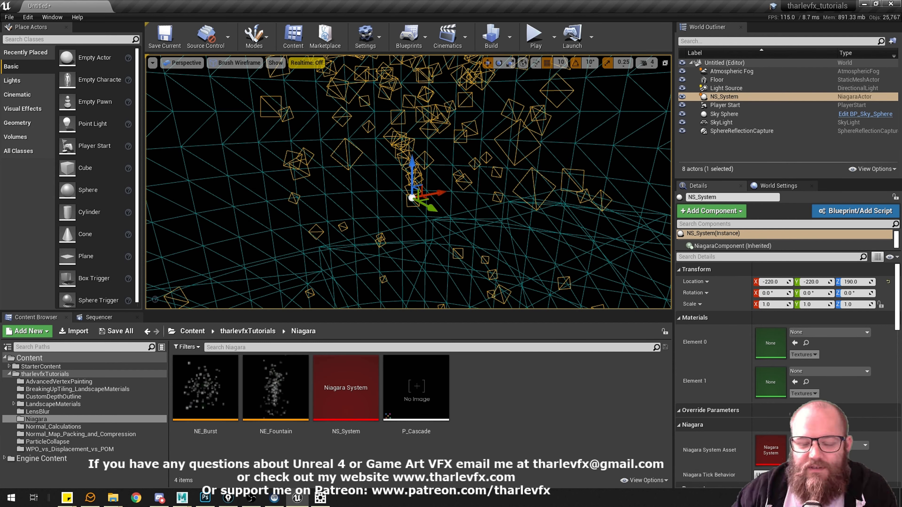
# Turn realtime playback back on, return the viewport shading to Lit and clear the actor selection.
pyautogui.click(307, 62)
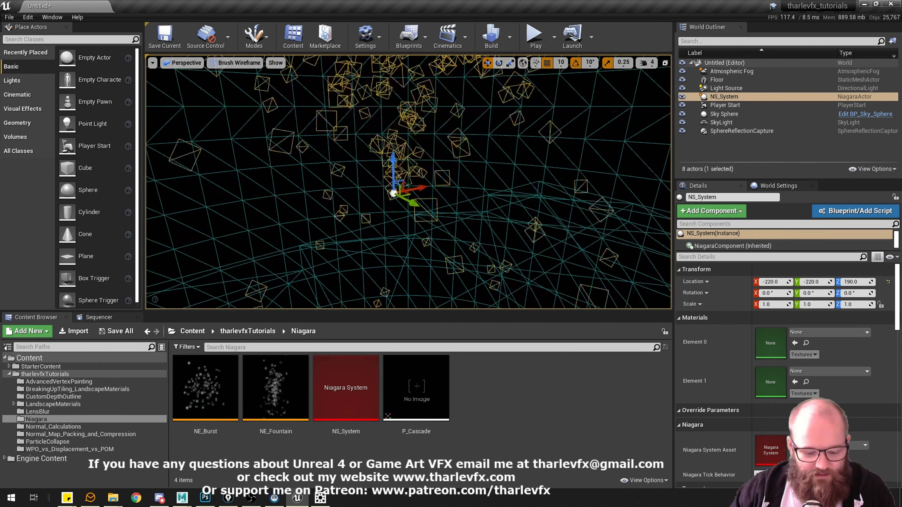
pyautogui.moveTo(373, 199); pyautogui.dragTo(369, 197, button='right')
pyautogui.hotkey('ctrl', 'r')
pyautogui.hotkey('ctrl', 'r')
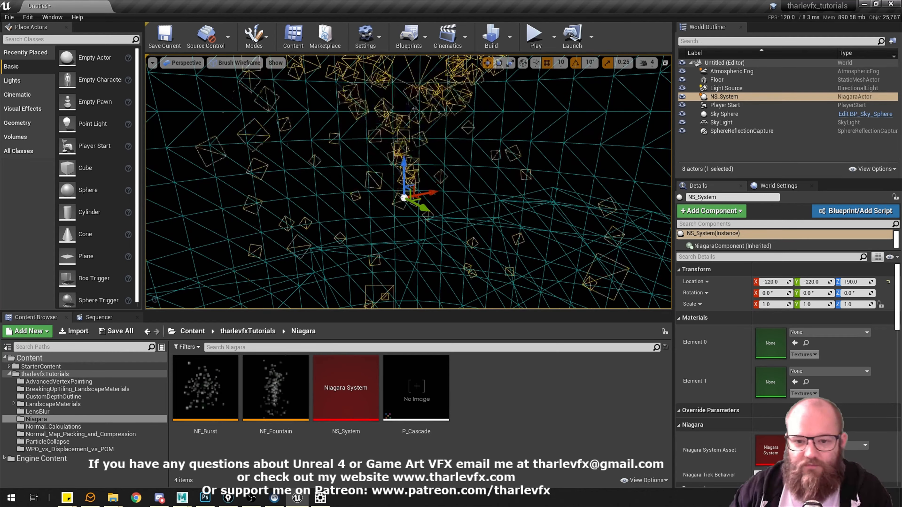
pyautogui.click(235, 62)
pyautogui.click(227, 83)
pyautogui.click(513, 181)
pyautogui.moveTo(512, 182); pyautogui.dragTo(490, 181, button='right')
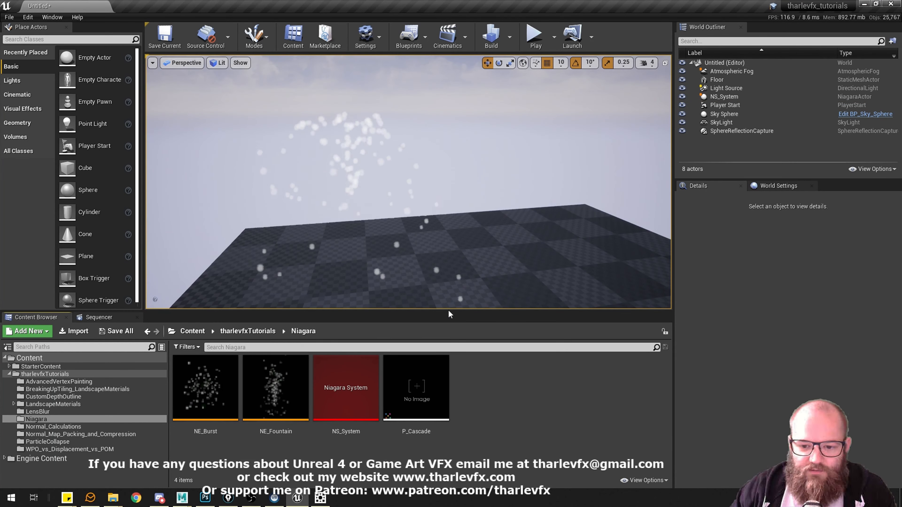
# Create a folder named Materials inside the Niagara folder and open it.
pyautogui.moveTo(448, 312); pyautogui.dragTo(448, 276)
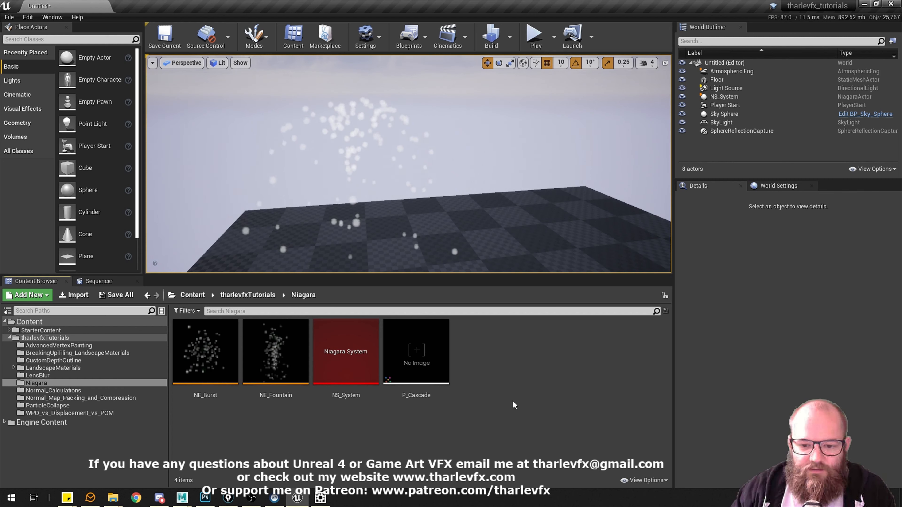
pyautogui.rightClick(479, 391)
pyautogui.click(513, 77)
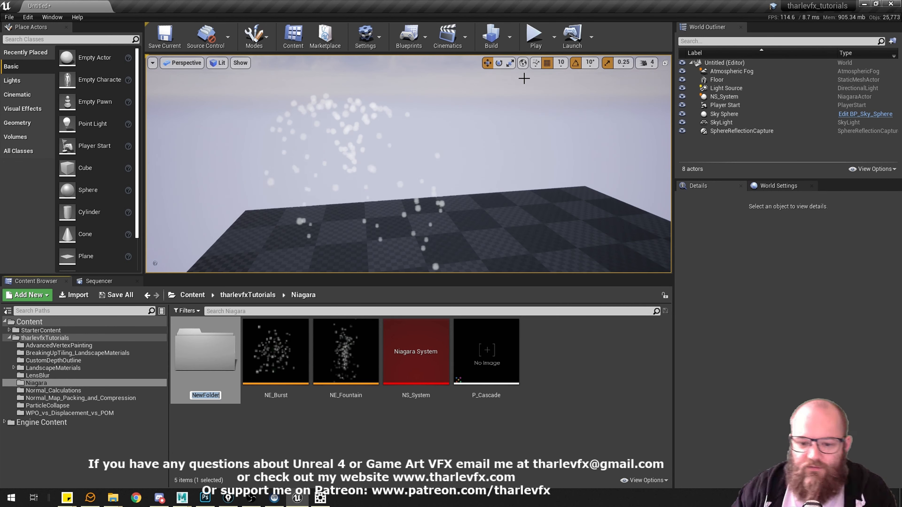
pyautogui.write('Materials')
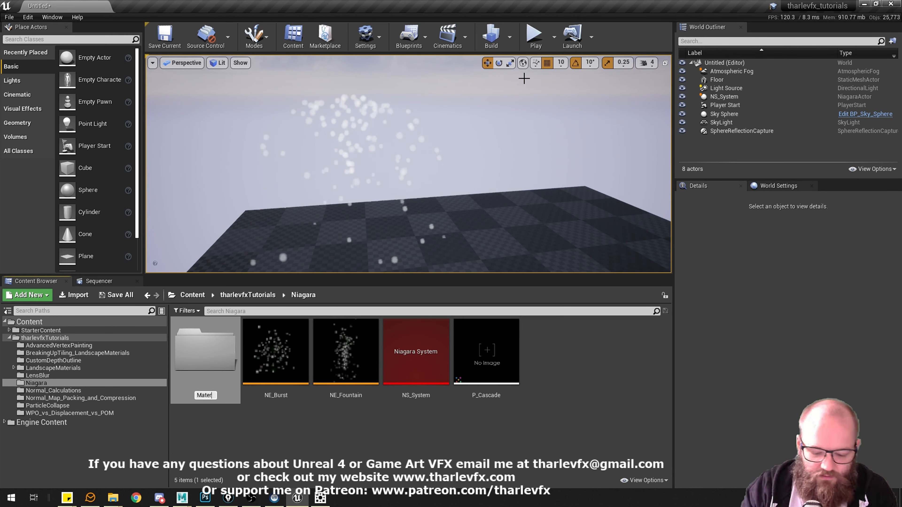
pyautogui.press('Return')
pyautogui.press('Return')
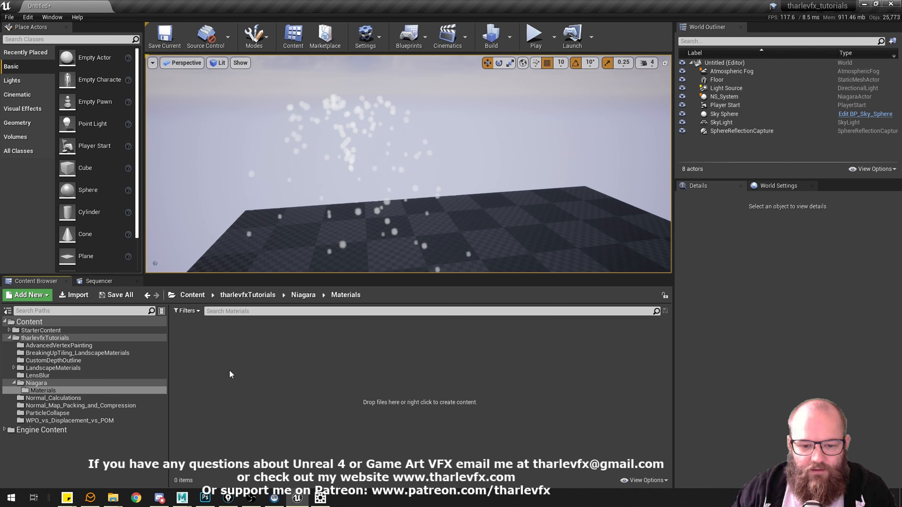
# Create a material named M_Dust in the Materials folder and open it in a maximized material editor.
pyautogui.rightClick(238, 371)
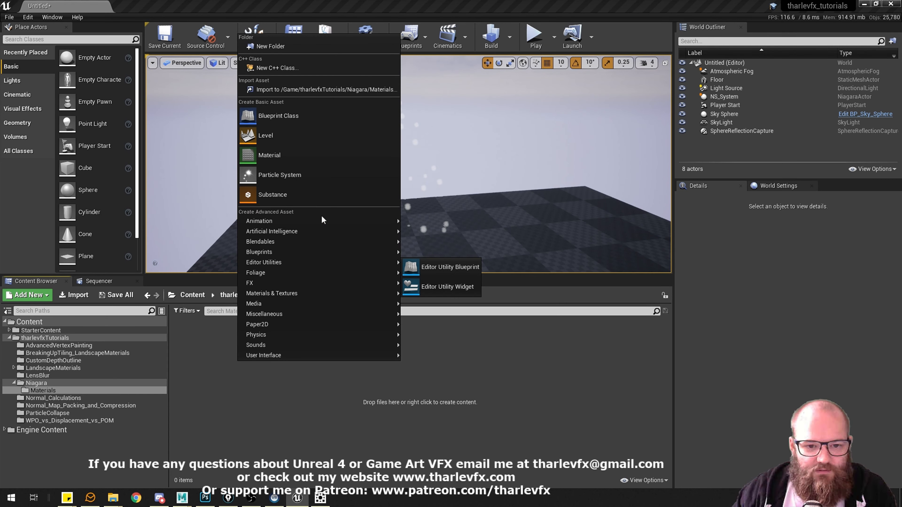
pyautogui.click(285, 157)
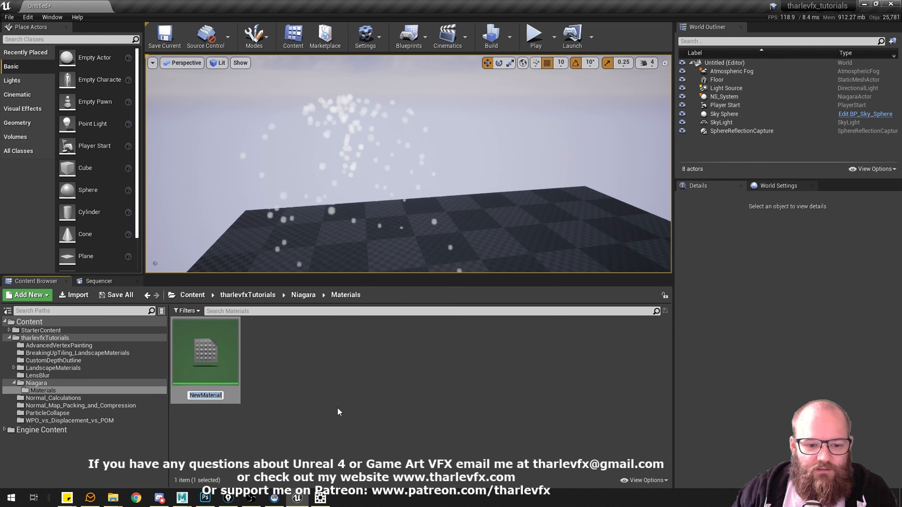
pyautogui.write('M_Dust')
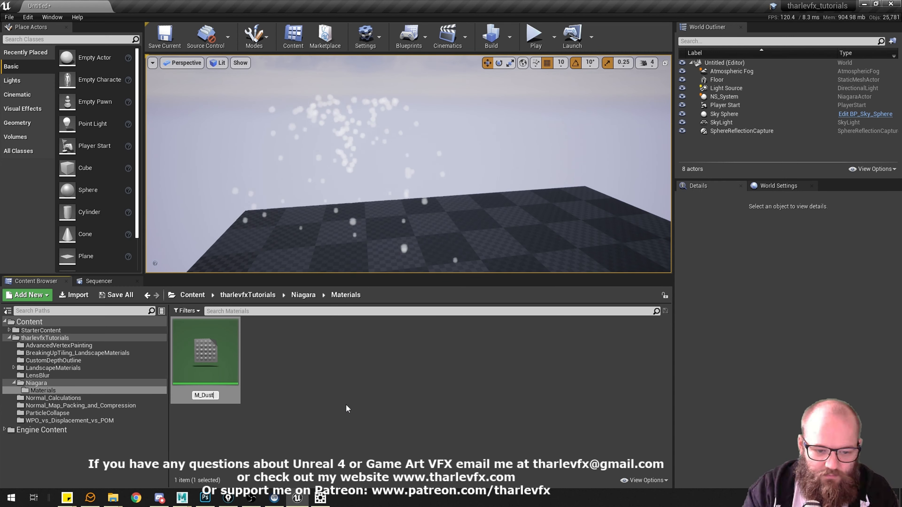
pyautogui.press('Return')
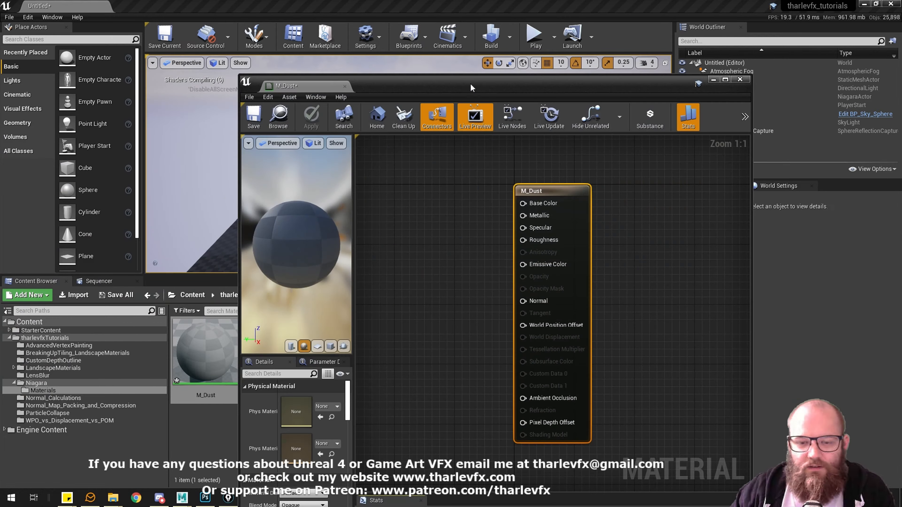
pyautogui.doubleClick(470, 83)
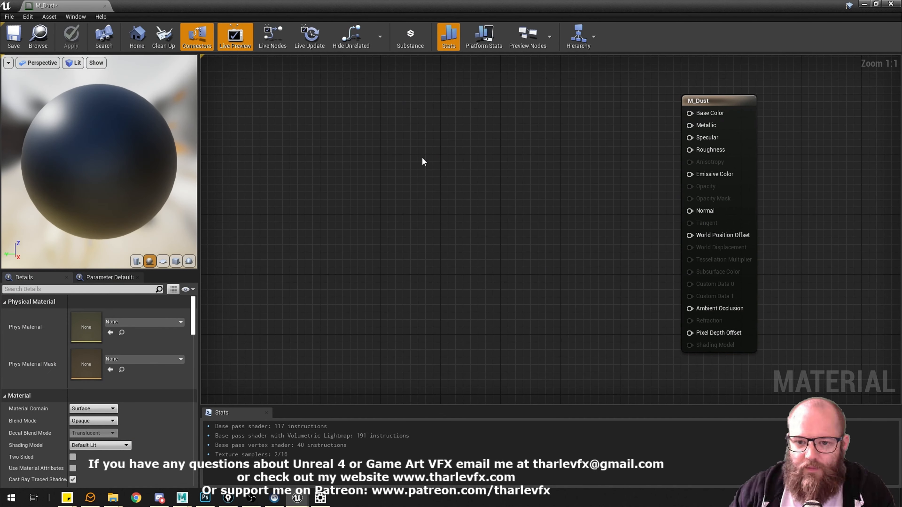
# Add a Particle Color node to the M_Dust graph, left of the material output node.
pyautogui.rightClick(422, 159)
pyautogui.write('partic')
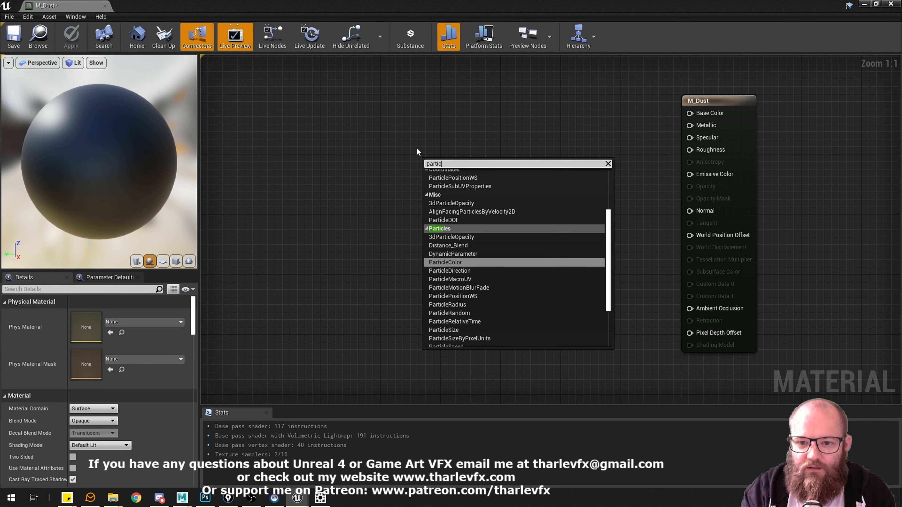
pyautogui.press('Return')
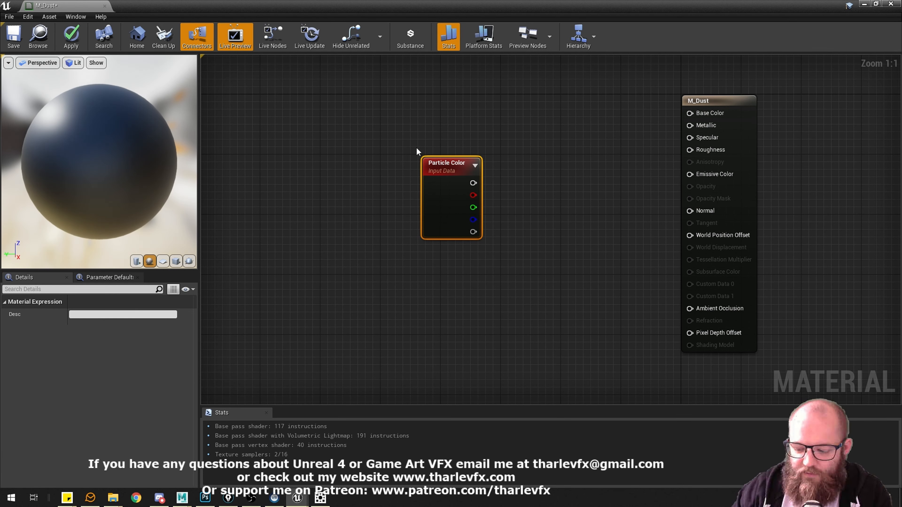
# Position the Particle Color node level with the M_Dust output node's first input and connect its color output to Base Color.
pyautogui.moveTo(449, 167); pyautogui.dragTo(400, 128)
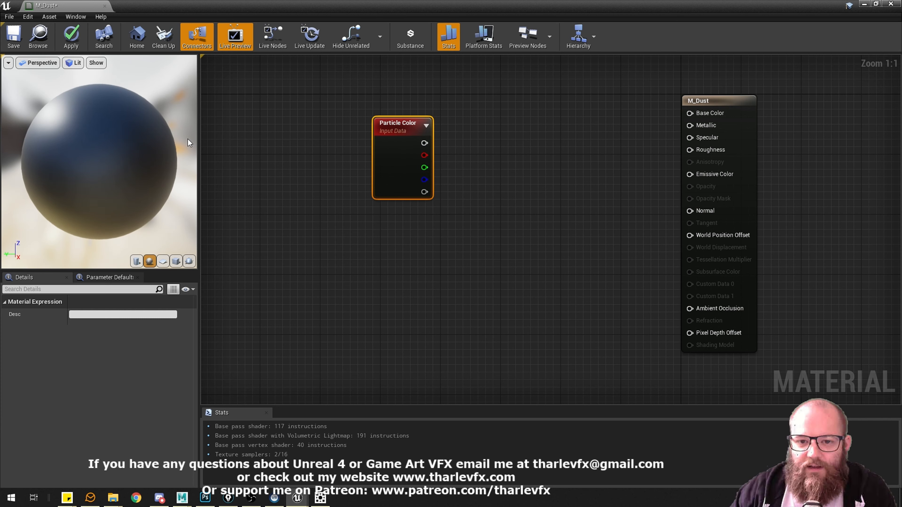
pyautogui.moveTo(441, 160); pyautogui.dragTo(422, 167, button='right')
pyautogui.moveTo(372, 134); pyautogui.dragTo(379, 112)
pyautogui.click(469, 127)
pyautogui.moveTo(469, 127); pyautogui.dragTo(457, 145, button='right')
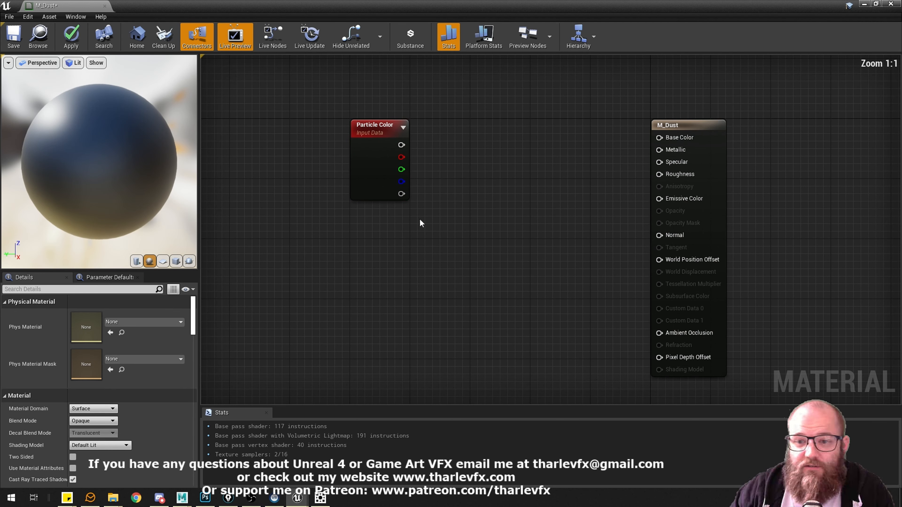
pyautogui.moveTo(421, 223); pyautogui.dragTo(302, 119)
pyautogui.moveTo(355, 202); pyautogui.dragTo(341, 191, button='right')
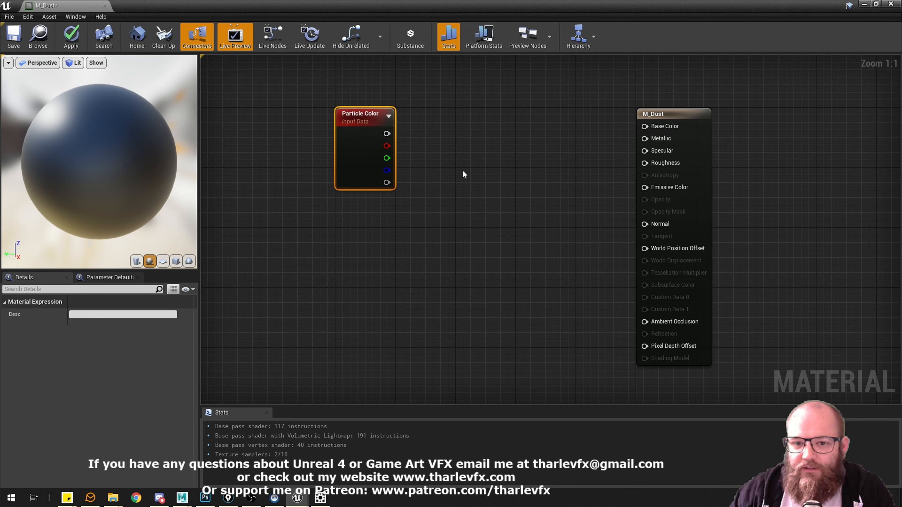
pyautogui.click(455, 174)
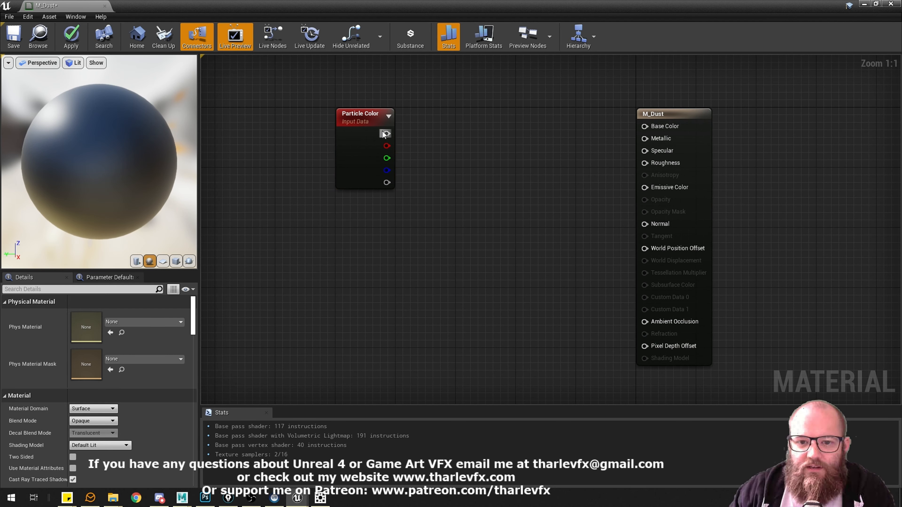
pyautogui.moveTo(389, 136); pyautogui.dragTo(644, 126)
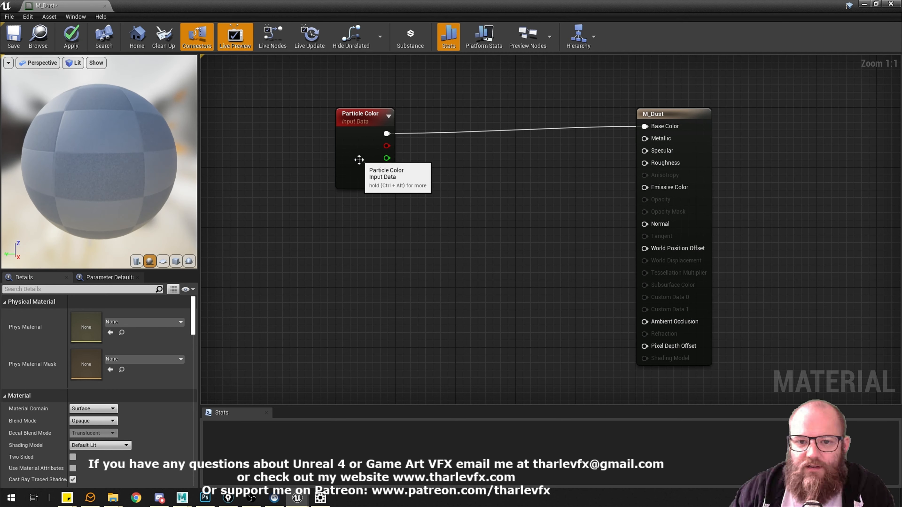
pyautogui.moveTo(358, 159); pyautogui.dragTo(360, 156)
# Switch the material preview mesh to a plane and apply the changes to M_Dust.
pyautogui.click(163, 261)
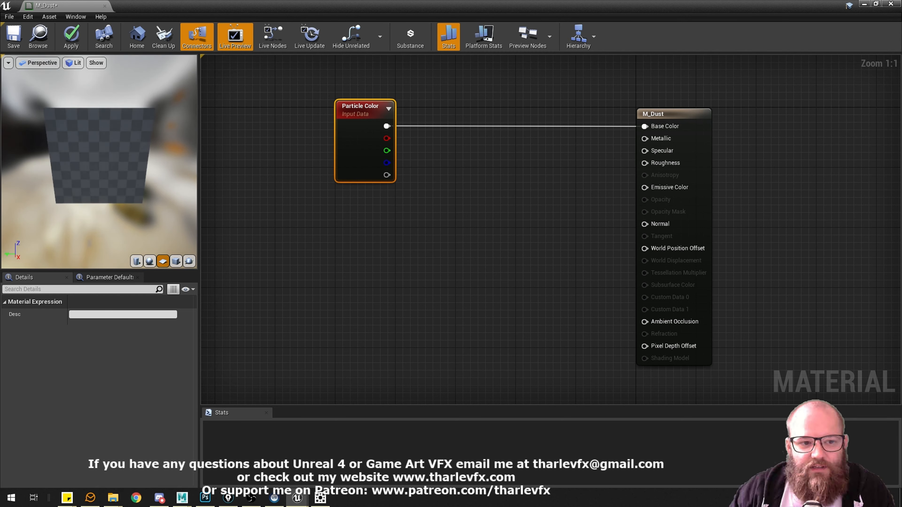
pyautogui.click(413, 241)
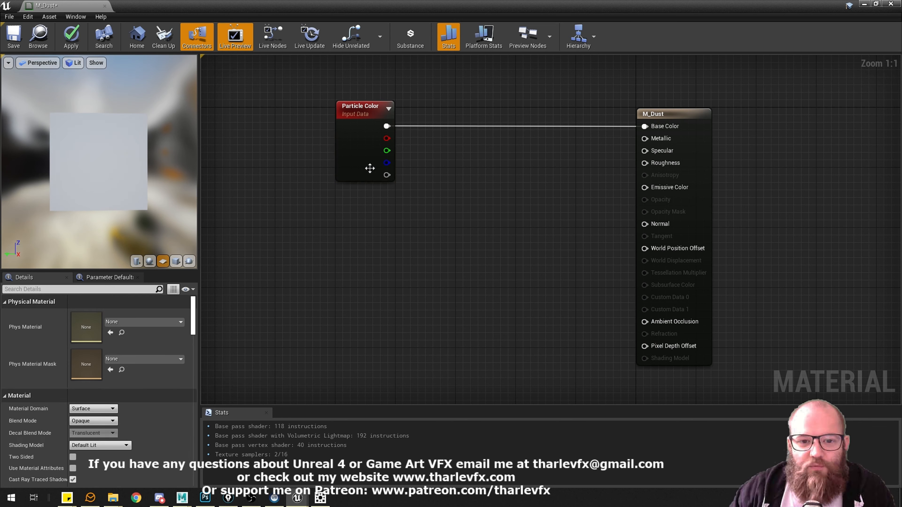
pyautogui.click(355, 144)
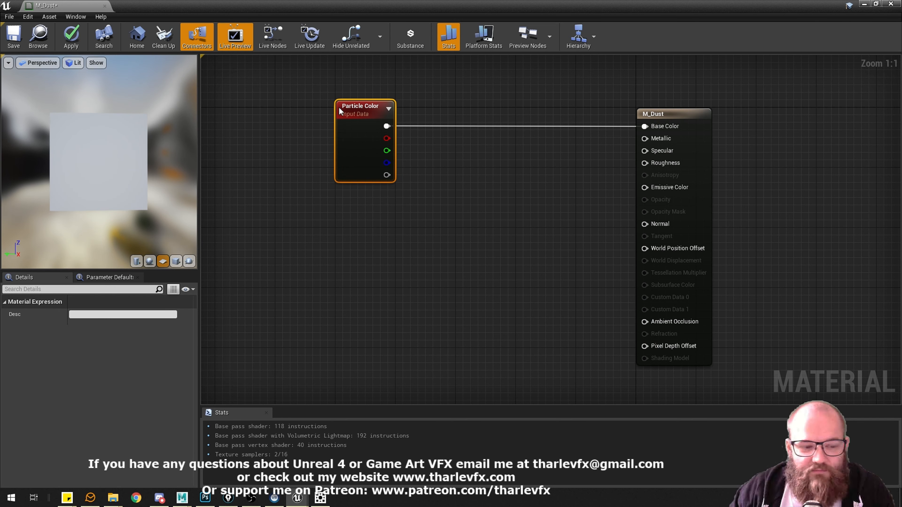
pyautogui.click(521, 181)
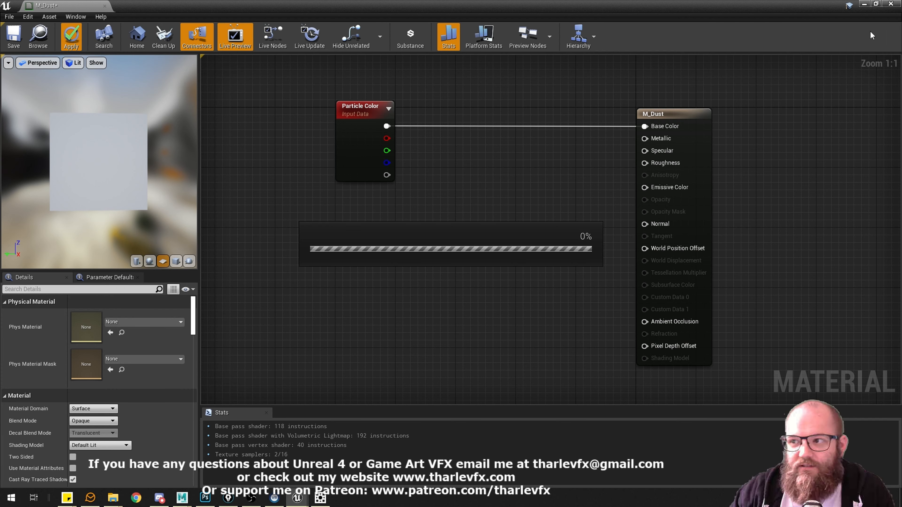
# Return to the level editor, delete the NS_System actor from the level and open the Niagara content folder.
pyautogui.click(865, 5)
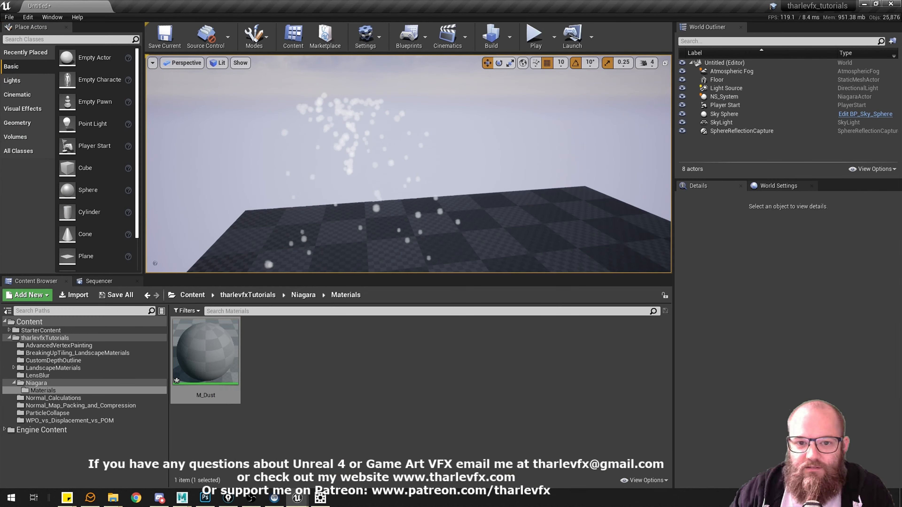
pyautogui.press('Delete')
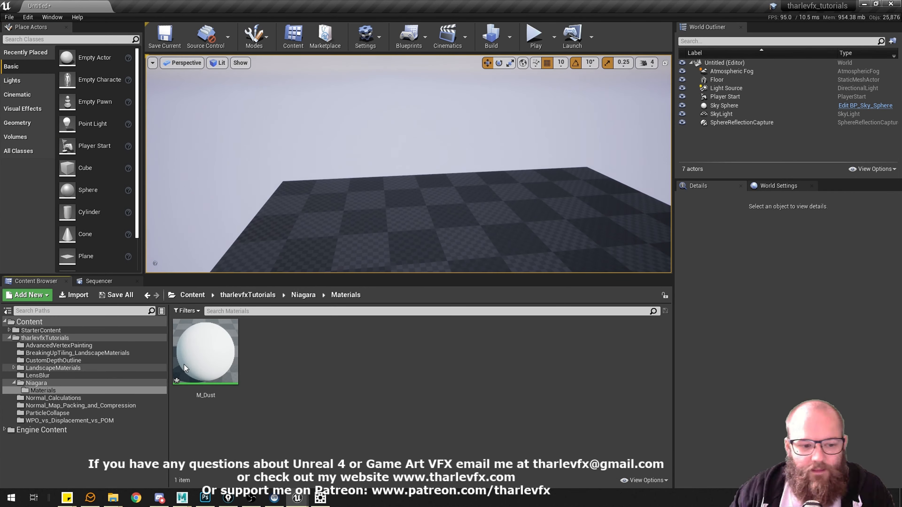
pyautogui.click(51, 389)
pyautogui.click(48, 384)
# Create a Niagara emitter in the Niagara folder from the Hanging Particulates template.
pyautogui.rightClick(585, 416)
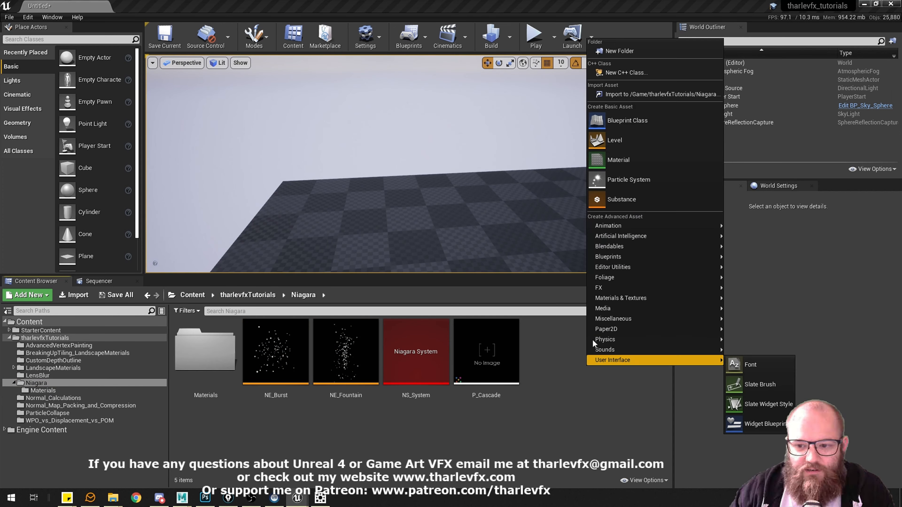
pyautogui.moveTo(613, 287)
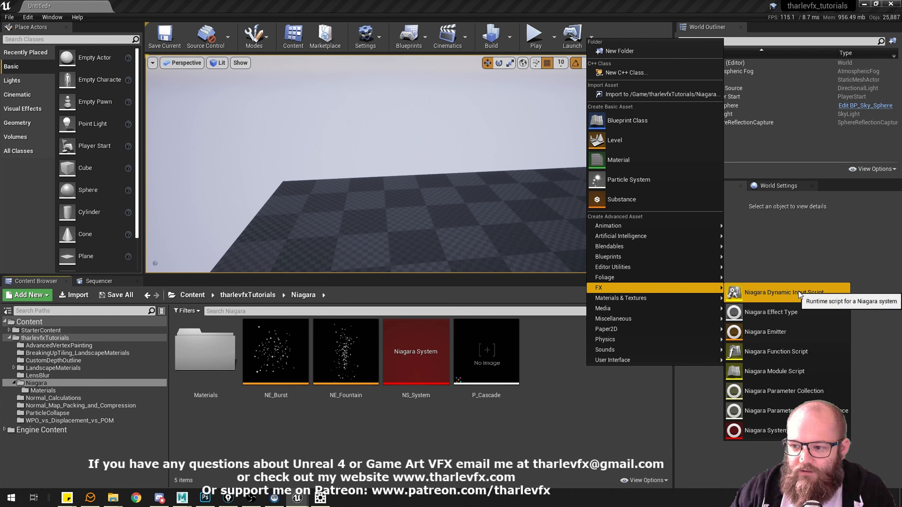
pyautogui.click(763, 335)
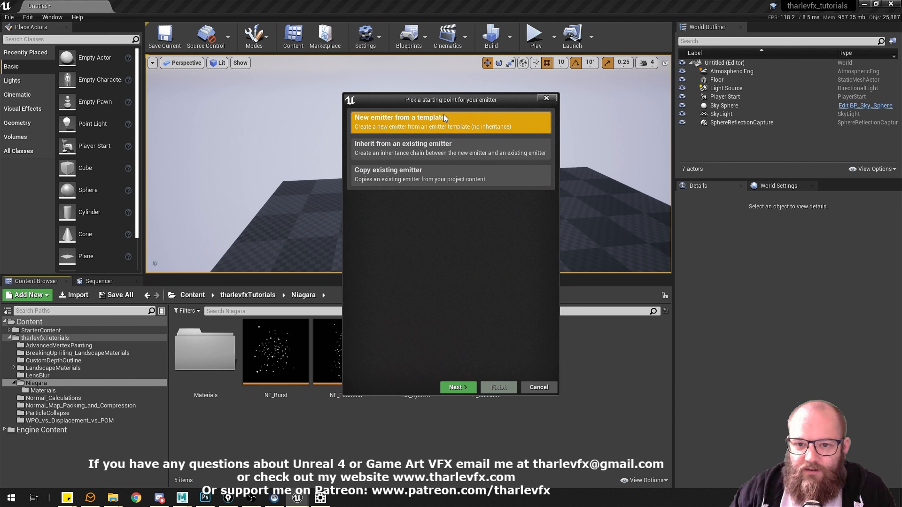
pyautogui.click(456, 387)
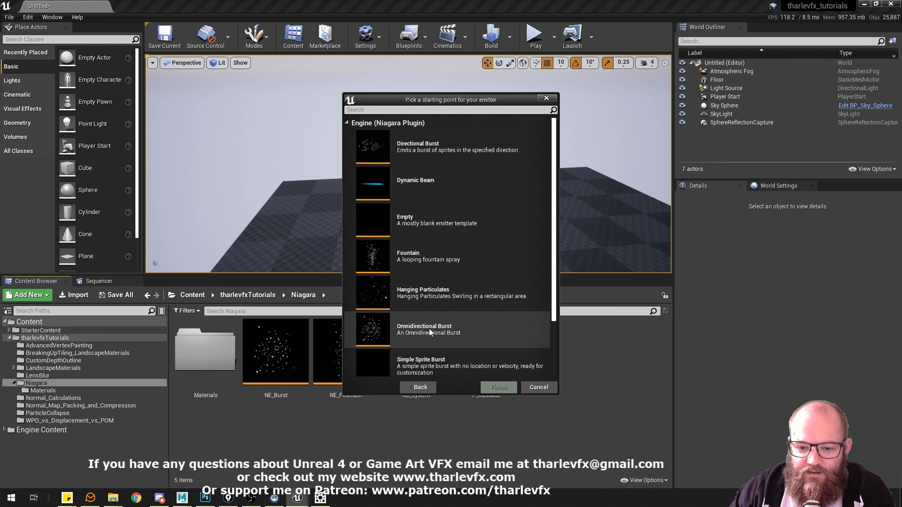
pyautogui.click(441, 301)
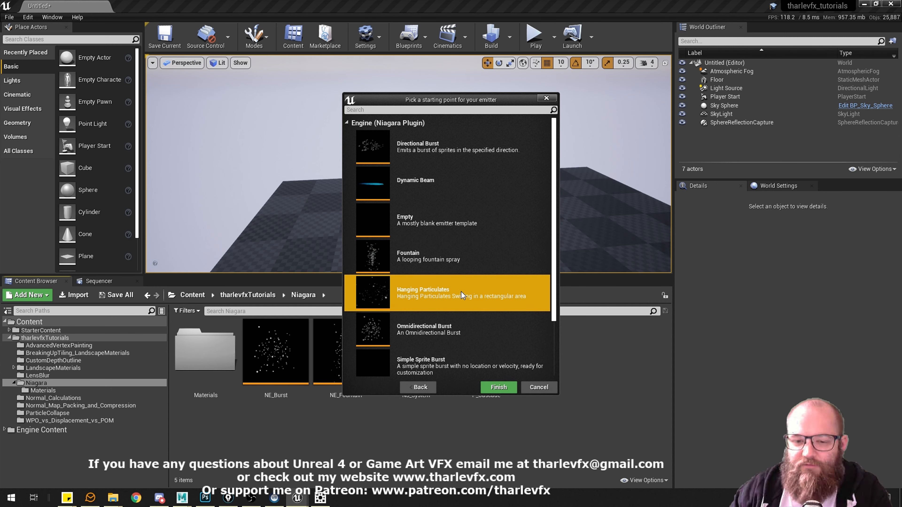
pyautogui.click(499, 388)
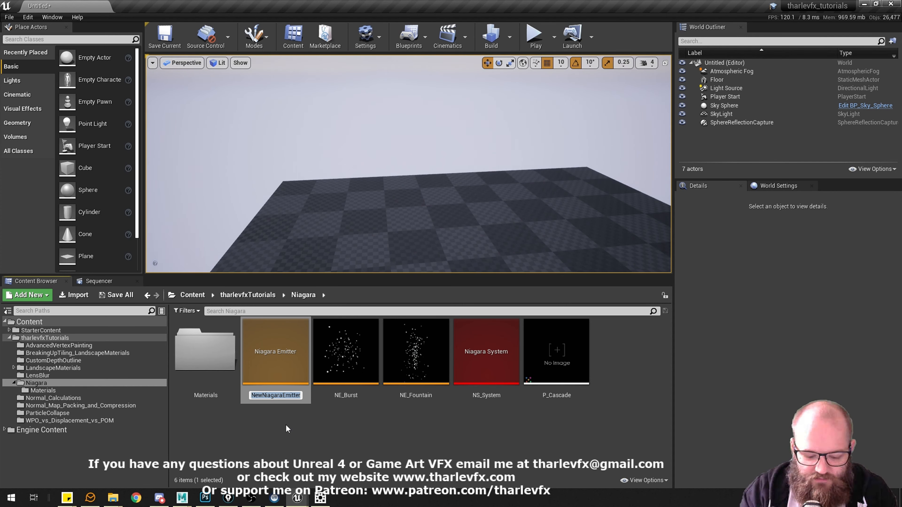
# Name the new emitter NE_Dust and open it in the Niagara editor.
pyautogui.write('NE_D')
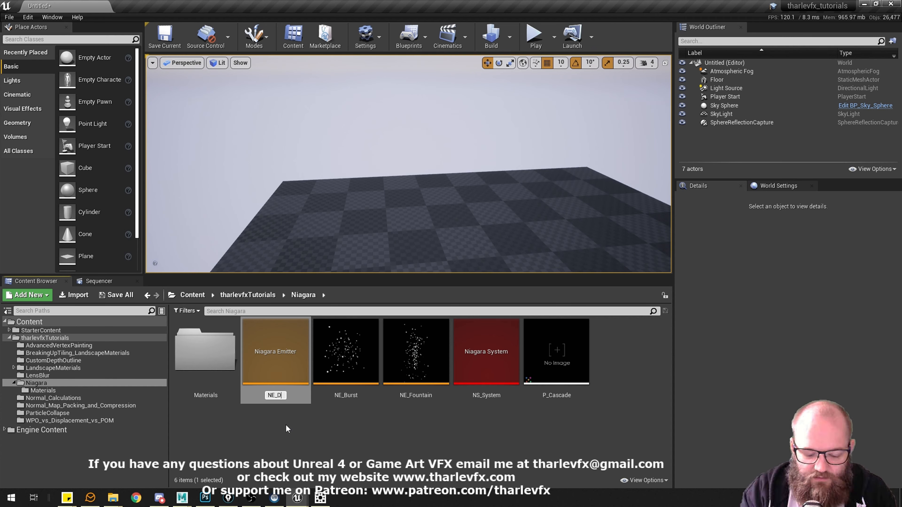
pyautogui.write('ust')
pyautogui.press('Return')
pyautogui.press('Return')
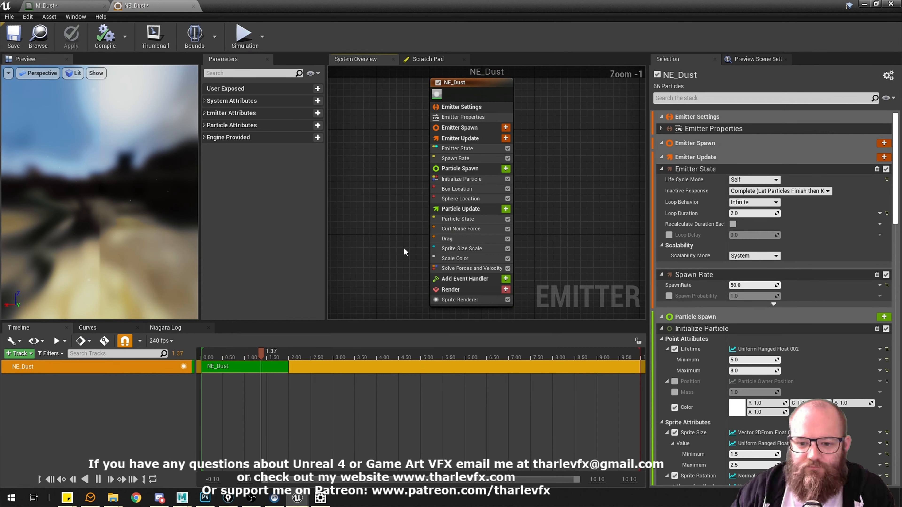
# Assign the M_Dust material to the Sprite Renderer of NE_Dust.
pyautogui.click(441, 312)
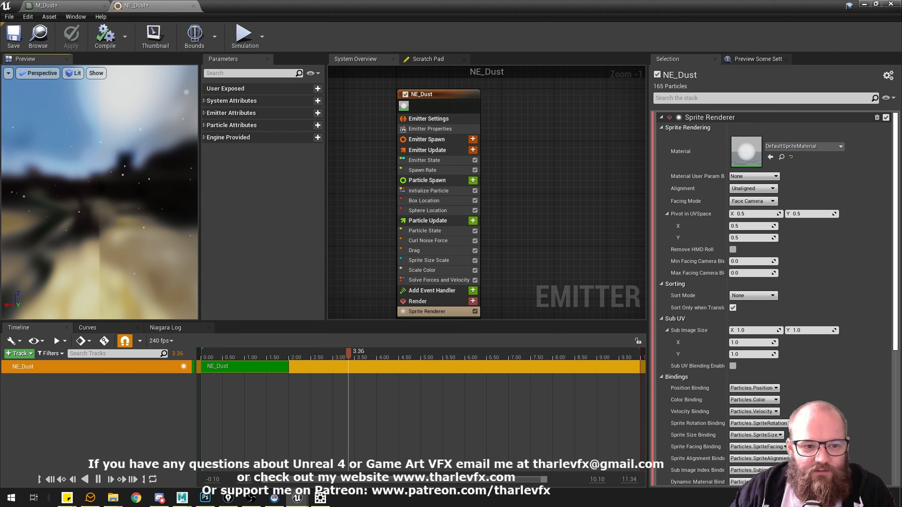
pyautogui.moveTo(105, 200); pyautogui.dragTo(106, 199)
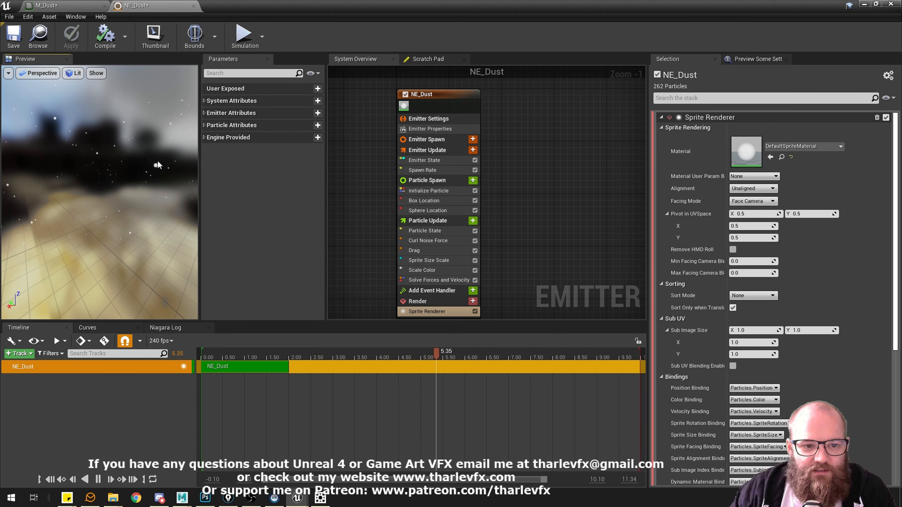
pyautogui.click(805, 148)
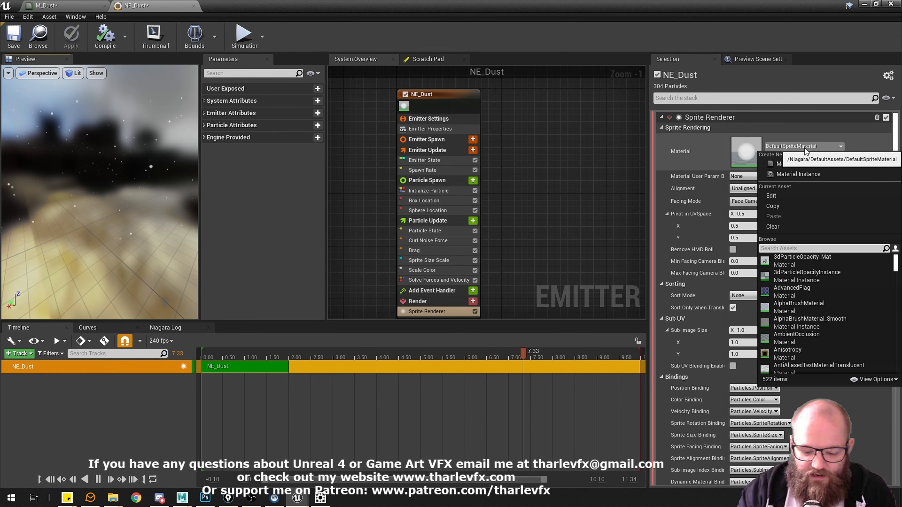
pyautogui.write('dust')
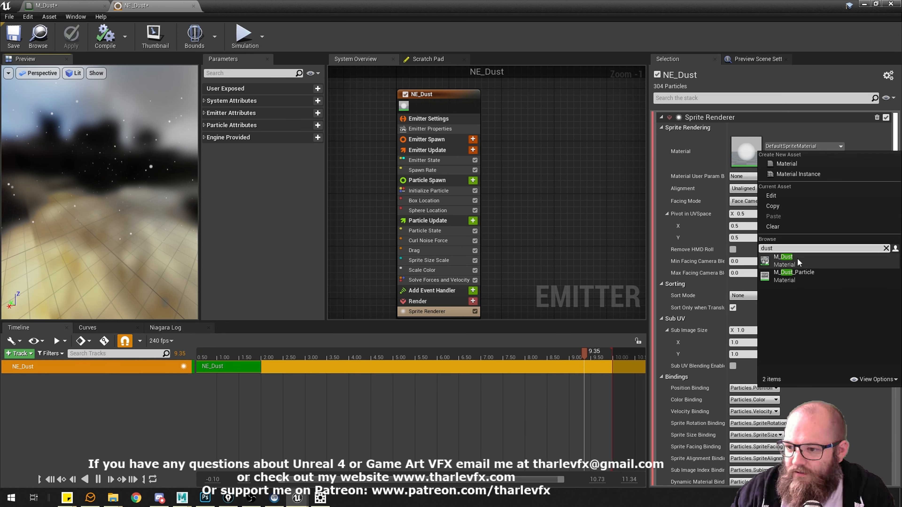
pyautogui.click(792, 259)
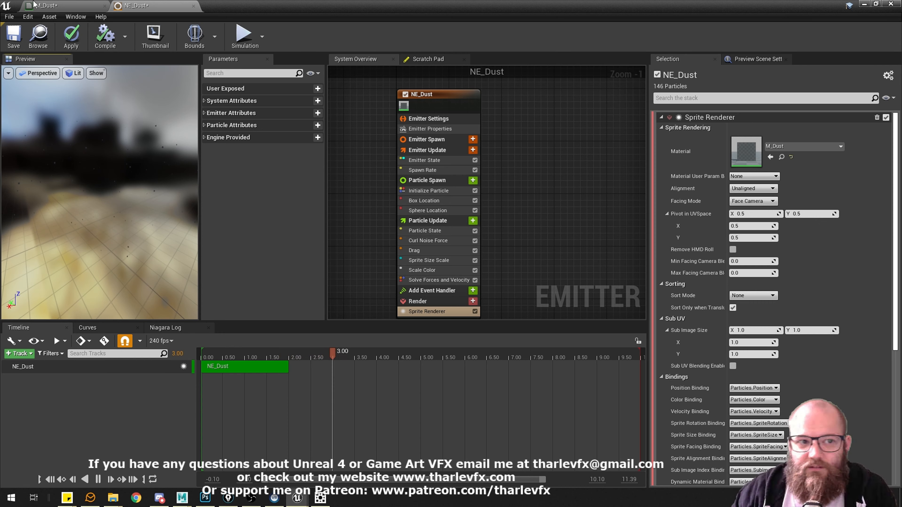
# Check the Used with Niagara Sprites flag in the usage settings of the M_Dust material.
pyautogui.click(72, 10)
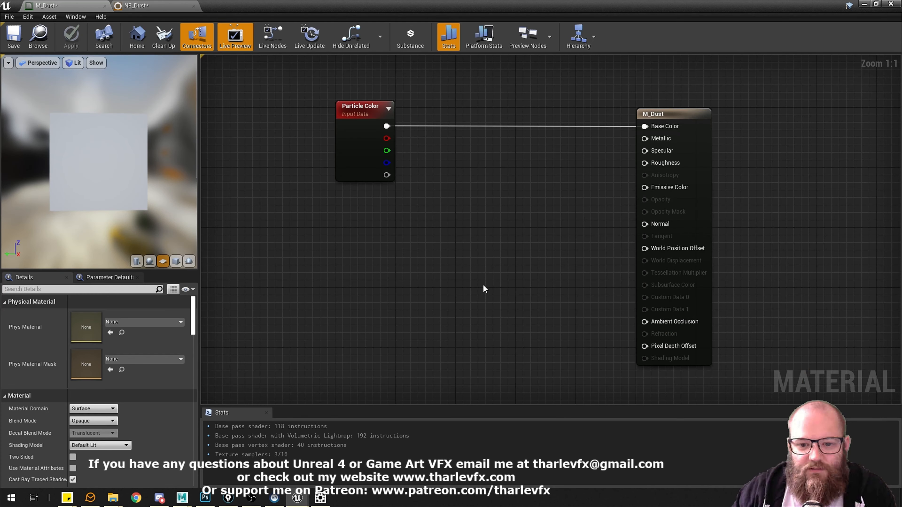
pyautogui.scroll(-3, 140, 401)
pyautogui.scroll(-10, 142, 398)
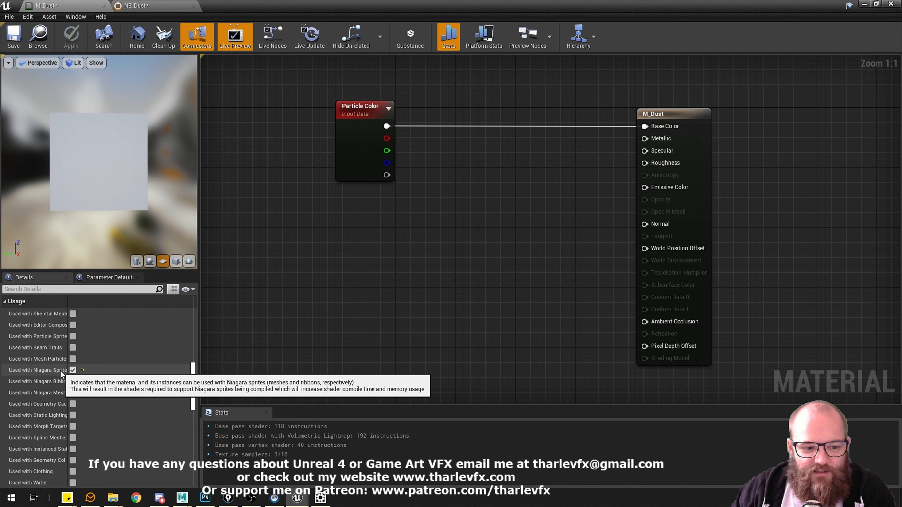
pyautogui.moveTo(69, 369)
pyautogui.mouseDown()
pyautogui.moveTo(87, 371)
pyautogui.moveTo(75, 370)
pyautogui.mouseUp()
pyautogui.scroll(5, 129, 404)
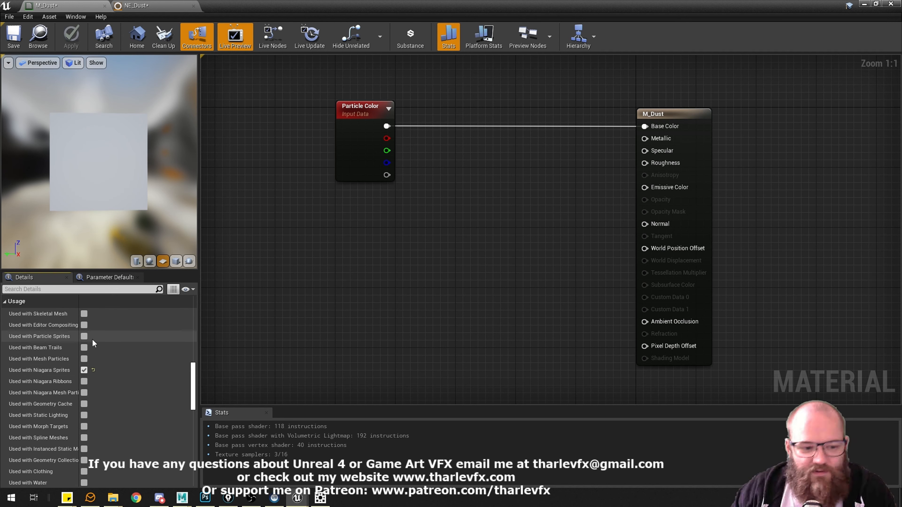
pyautogui.scroll(10, 130, 404)
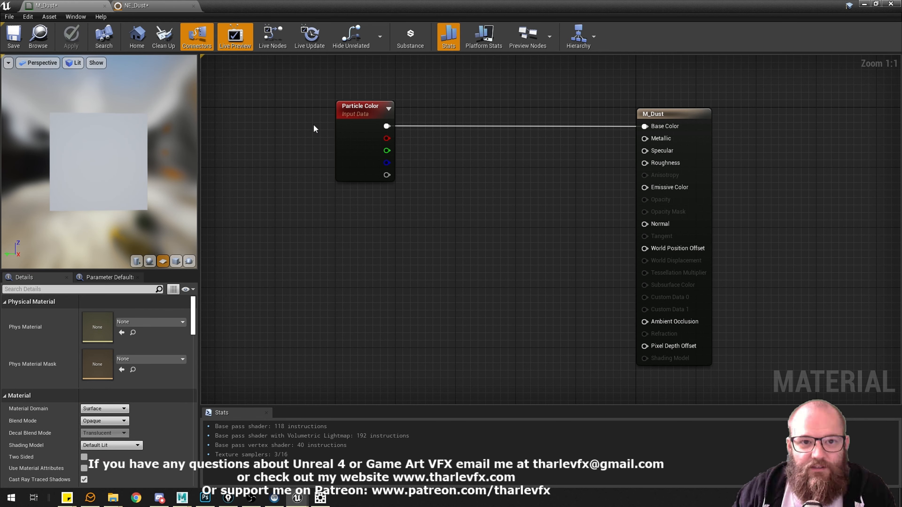
# Return to the NE_Dust emitter and examine its sprites with the M_Dust material in the preview.
pyautogui.click(153, 6)
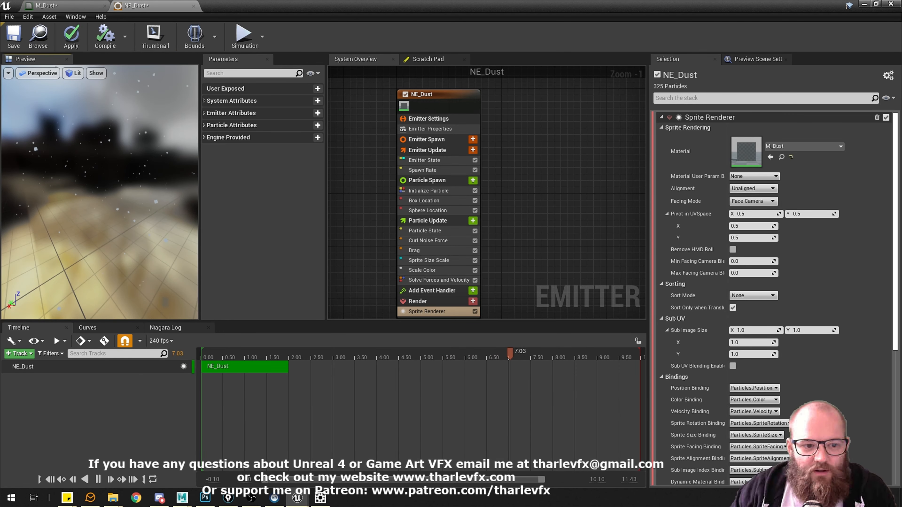
pyautogui.moveTo(106, 140); pyautogui.dragTo(128, 140)
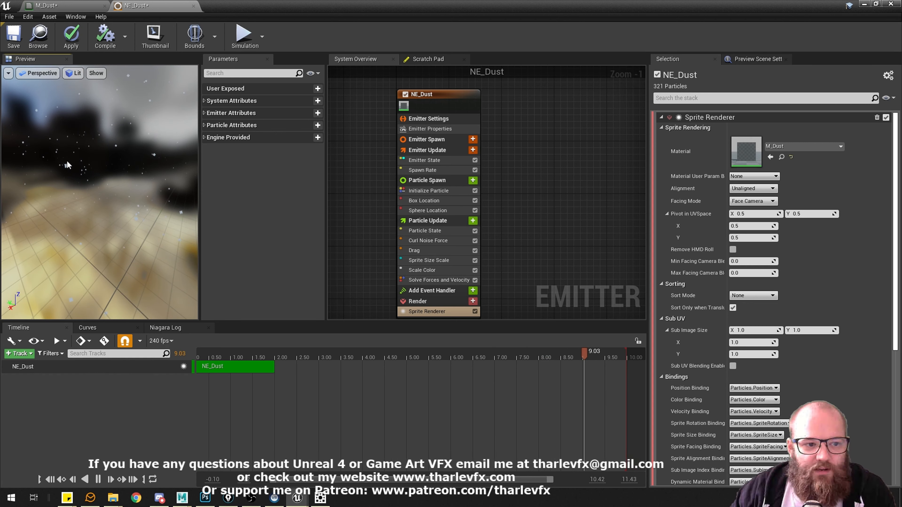
pyautogui.moveTo(89, 196); pyautogui.dragTo(113, 199)
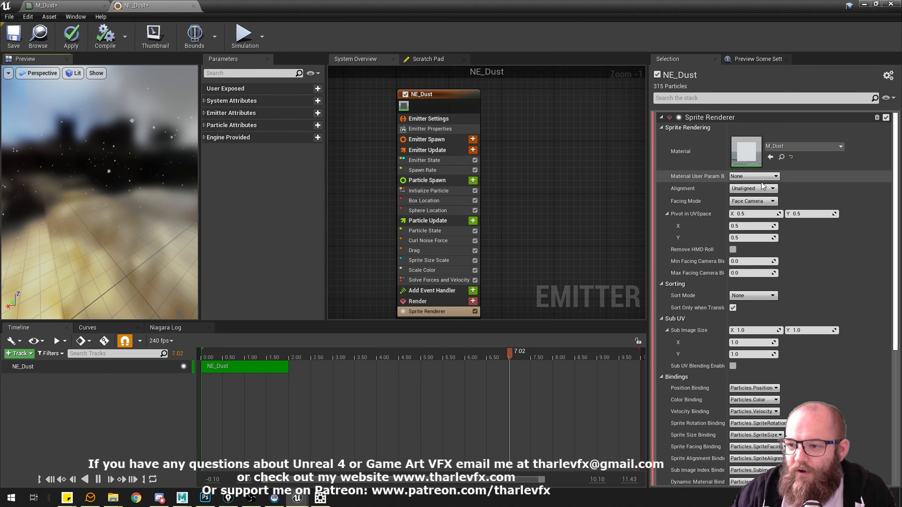
# Set the Initialize Particle color to a violet-blue with R 0.182687, G 0.014812 and B 1.0.
pyautogui.click(437, 191)
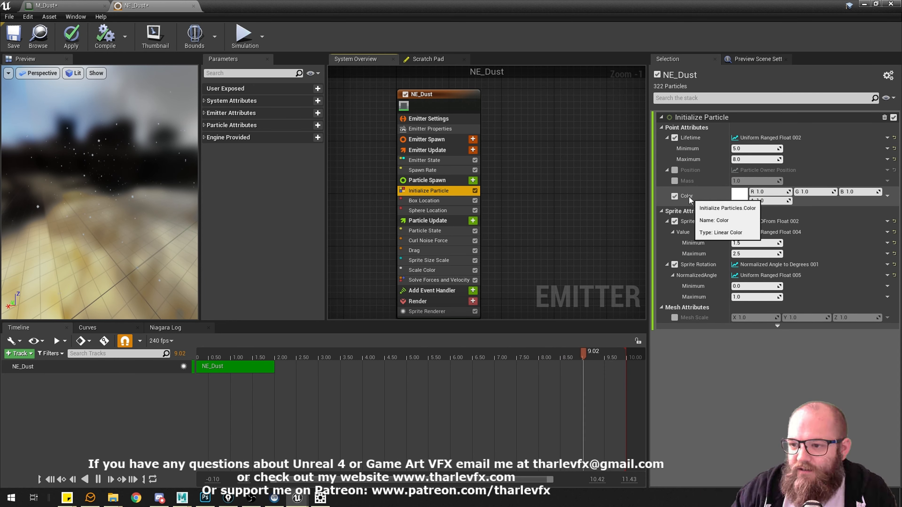
pyautogui.click(739, 197)
pyautogui.moveTo(594, 272); pyautogui.dragTo(580, 231)
pyautogui.moveTo(675, 239); pyautogui.dragTo(676, 247)
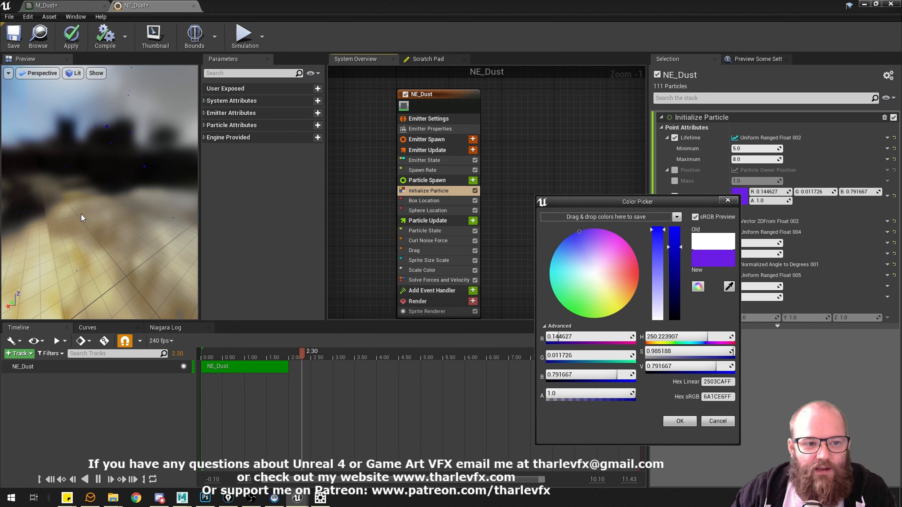
pyautogui.moveTo(683, 253); pyautogui.dragTo(683, 227)
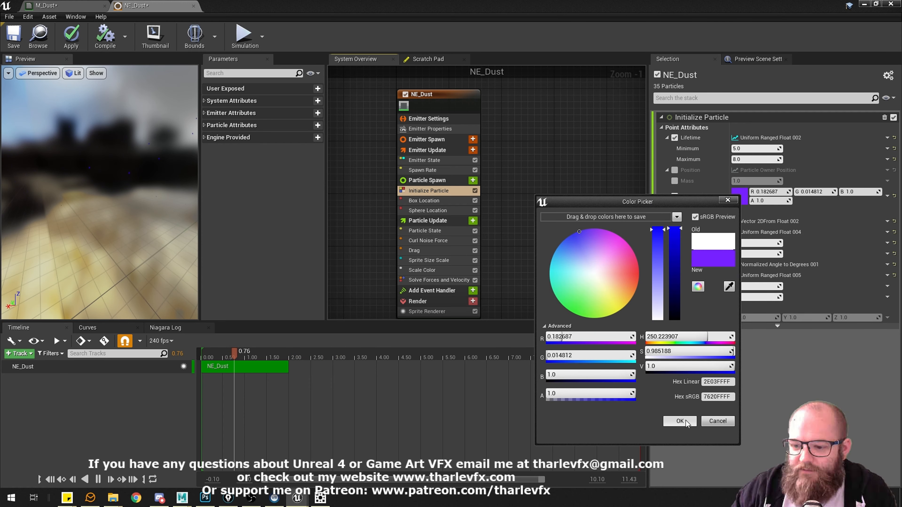
pyautogui.click(679, 421)
# Set the Initialize Particle color to an orange-red with R 1.0, G 0.118982 and B 0.049283.
pyautogui.click(740, 196)
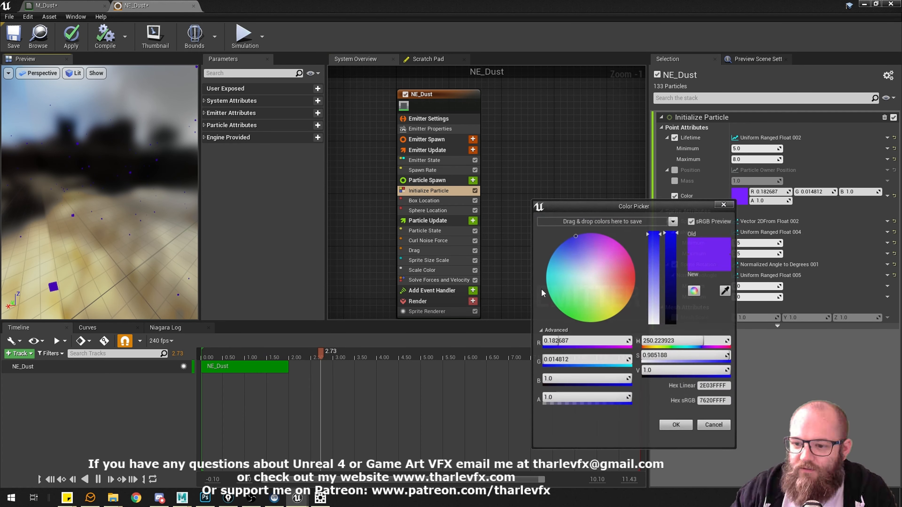
pyautogui.click(633, 281)
pyautogui.click(677, 425)
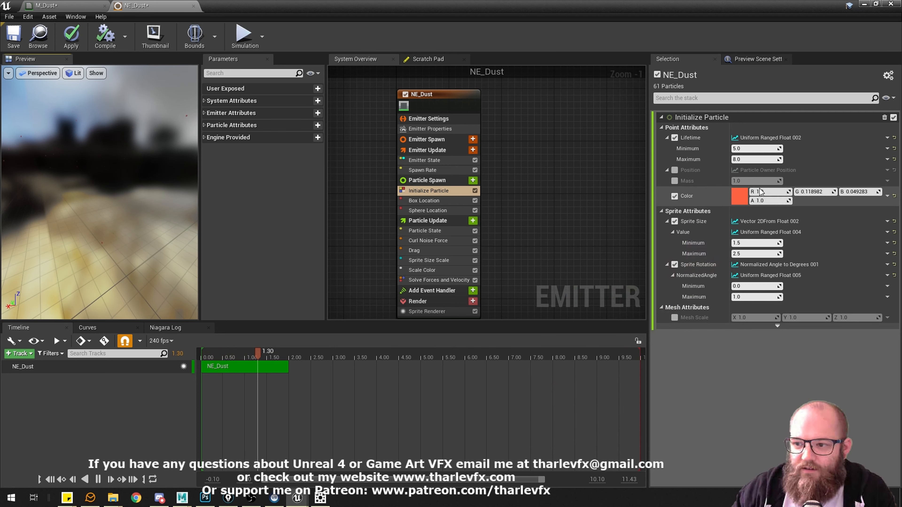
# Review the Particle Color connection in the M_Dust material and the Sprite Renderer, Box Location and Initialize Particle settings of NE_Dust.
pyautogui.click(61, 5)
pyautogui.click(362, 149)
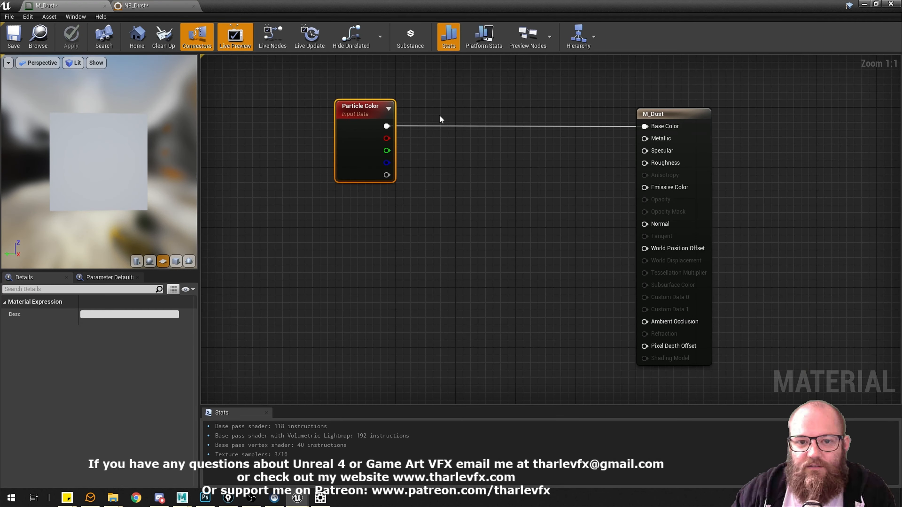
pyautogui.click(153, 5)
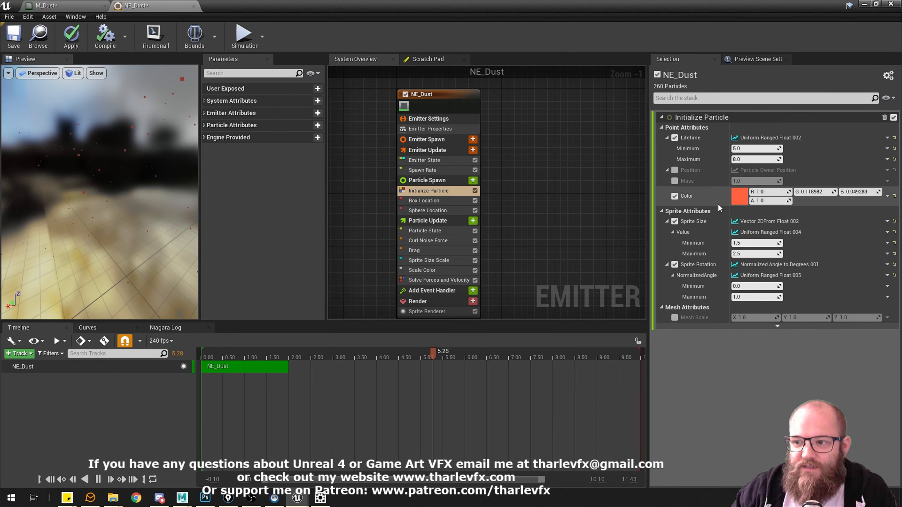
pyautogui.click(437, 312)
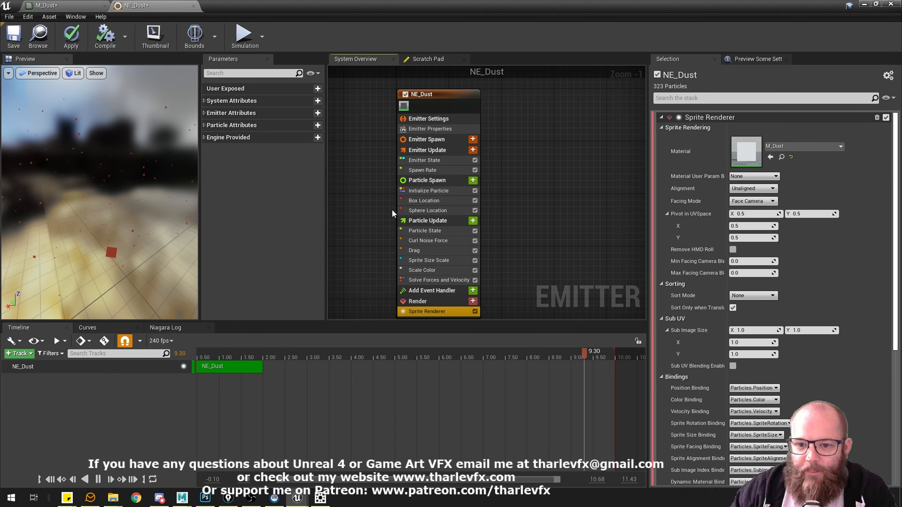
pyautogui.click(419, 190)
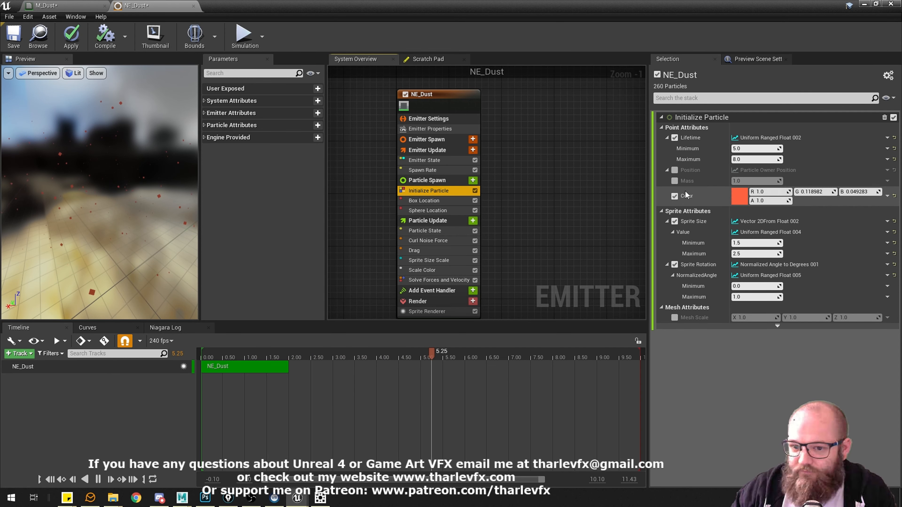
pyautogui.click(433, 201)
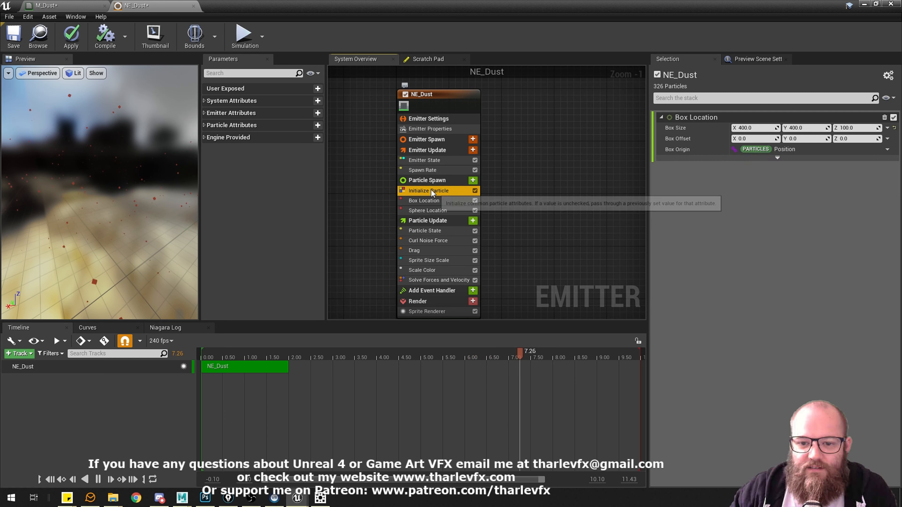
pyautogui.click(429, 191)
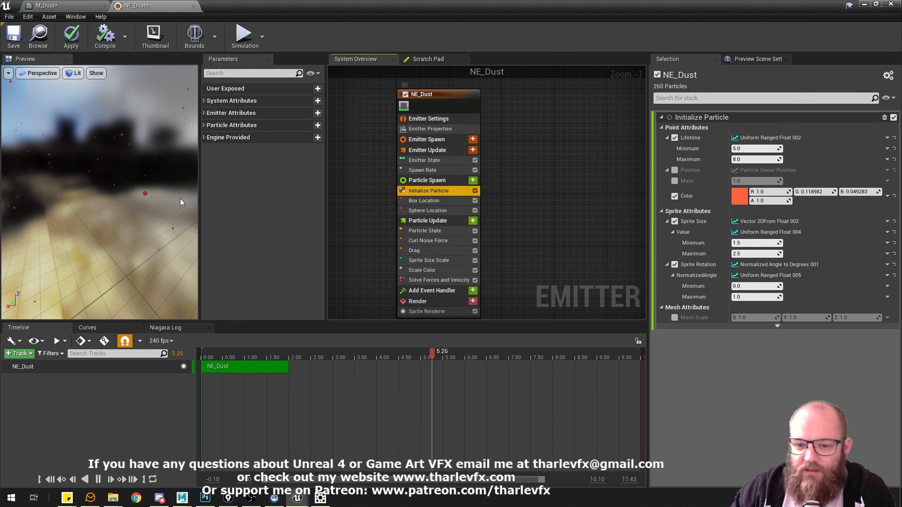
# Drive the Initialize Particle color with the Uniform Ranged Linear Color dynamic input.
pyautogui.click(888, 196)
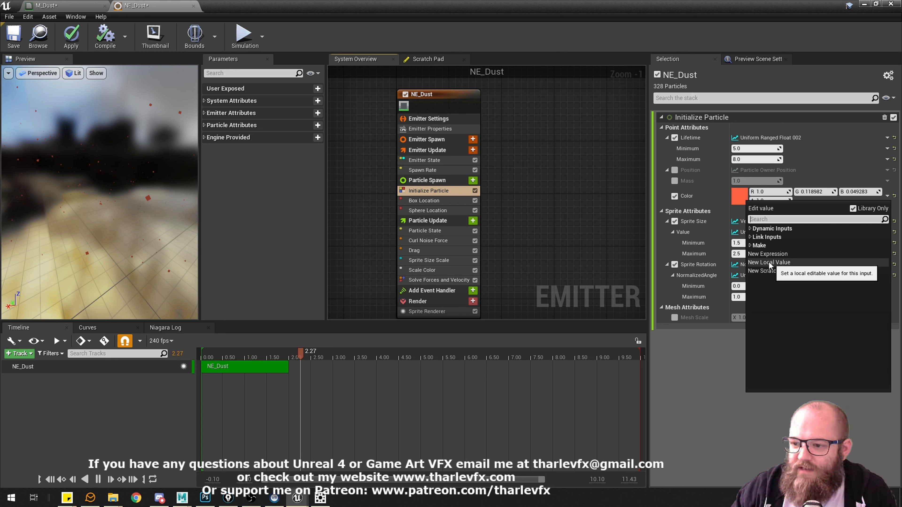
pyautogui.click(787, 263)
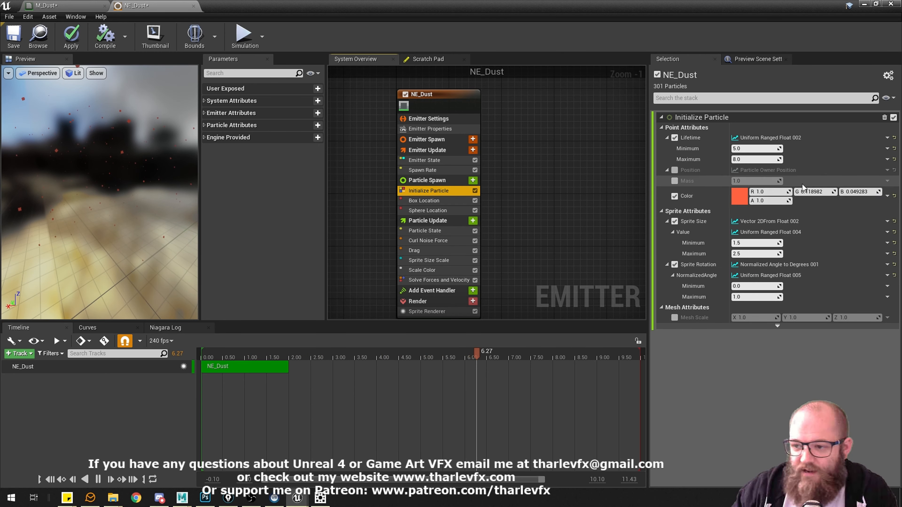
pyautogui.click(888, 197)
pyautogui.write('ran')
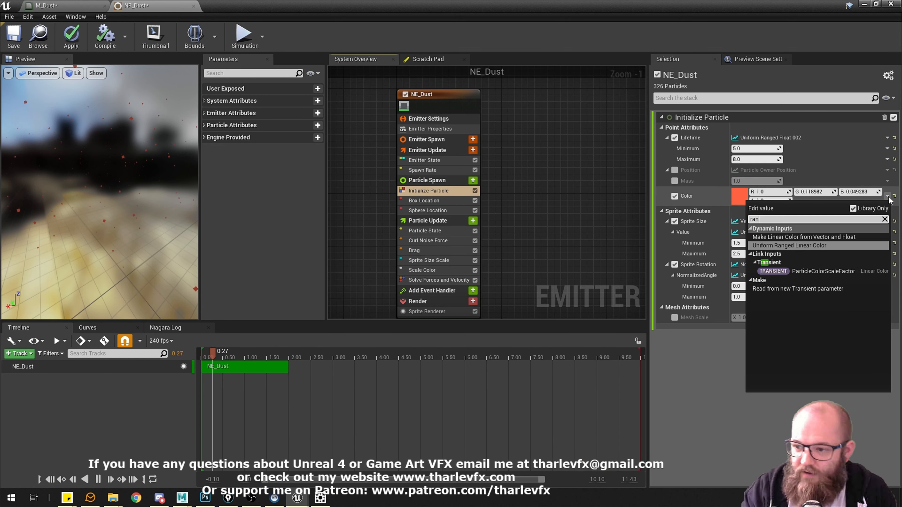
pyautogui.write('d')
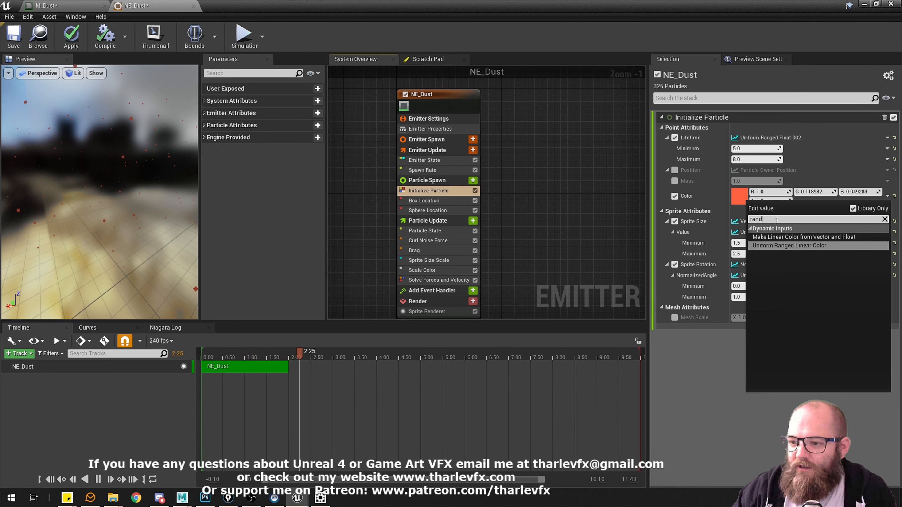
pyautogui.write('unif')
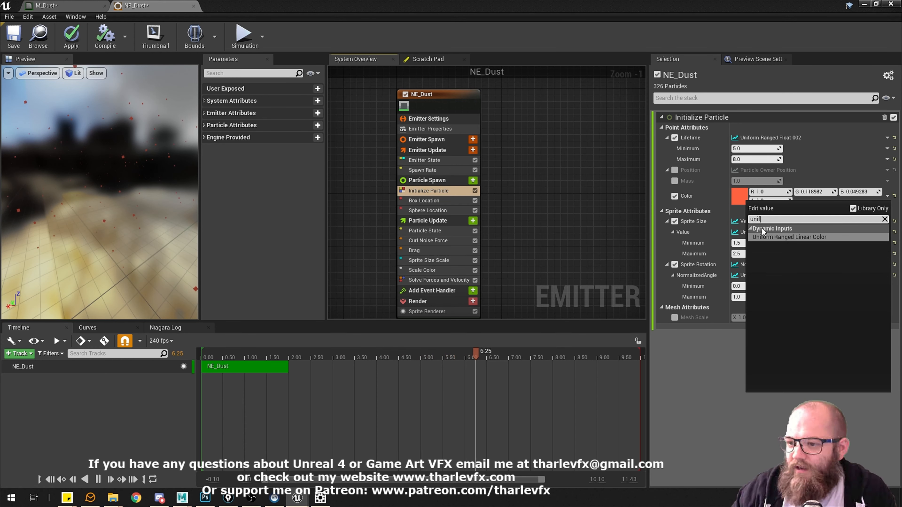
pyautogui.click(777, 238)
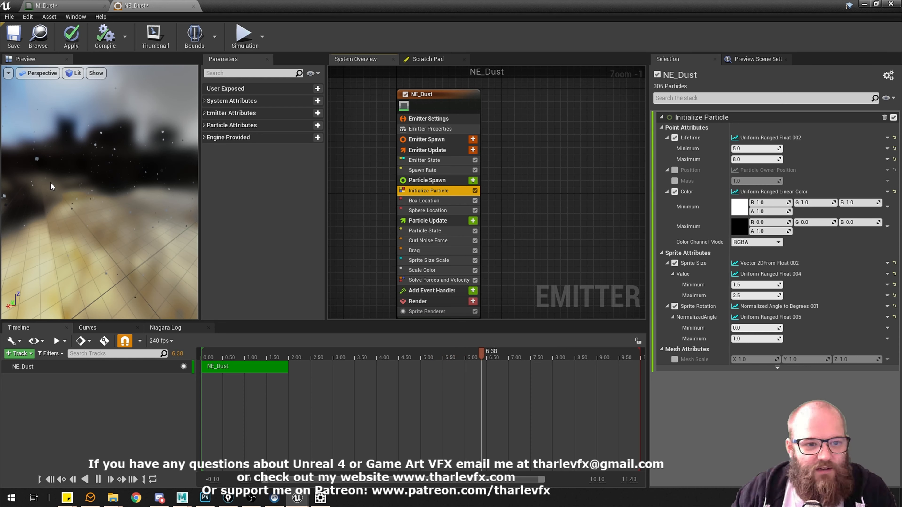
# Set the minimum of the particle color range to violet with R 0.190131, G 0.008445 and B 1.0.
pyautogui.moveTo(142, 207); pyautogui.dragTo(98, 180)
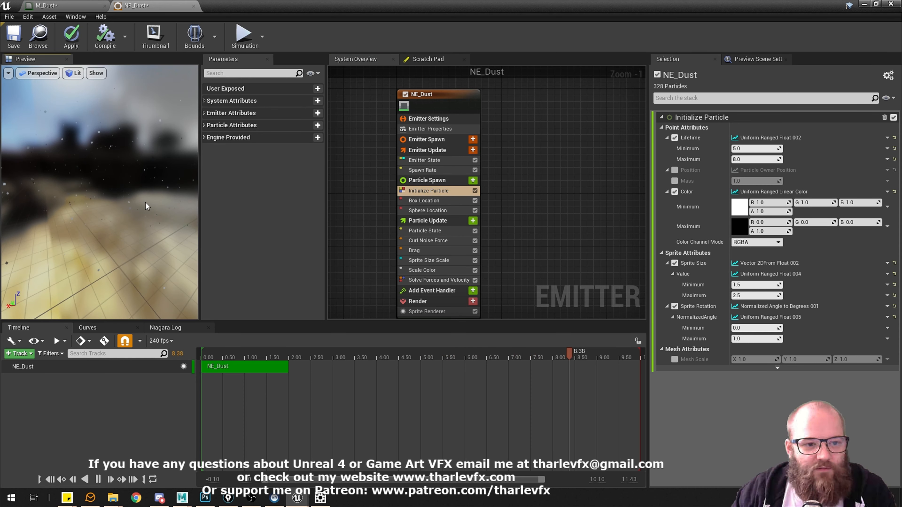
pyautogui.moveTo(94, 200); pyautogui.dragTo(137, 187)
pyautogui.click(739, 207)
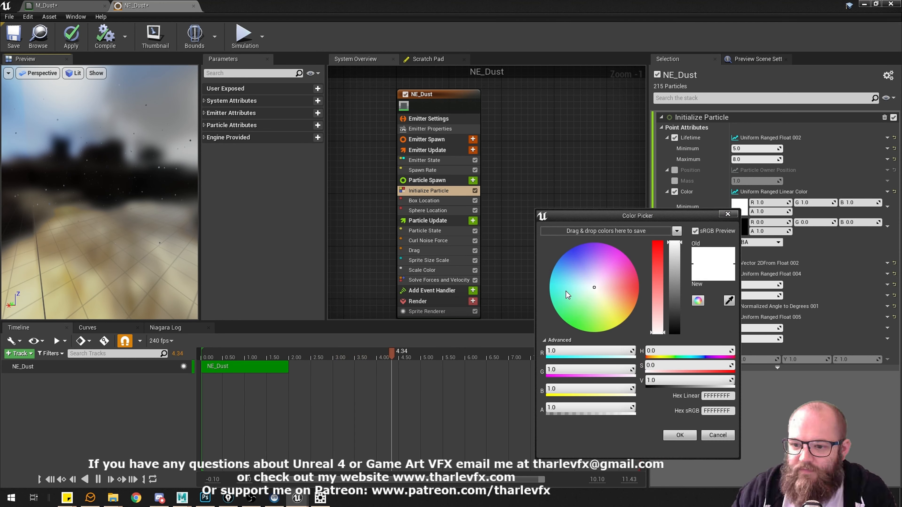
pyautogui.moveTo(566, 291); pyautogui.dragTo(579, 245)
pyautogui.moveTo(675, 243)
pyautogui.mouseDown()
pyautogui.moveTo(674, 260)
pyautogui.moveTo(677, 242)
pyautogui.mouseUp()
pyautogui.click(680, 435)
# Set the maximum of the particle color range to orange with R 1.0, G 0.119891 and B 0.0.
pyautogui.click(740, 227)
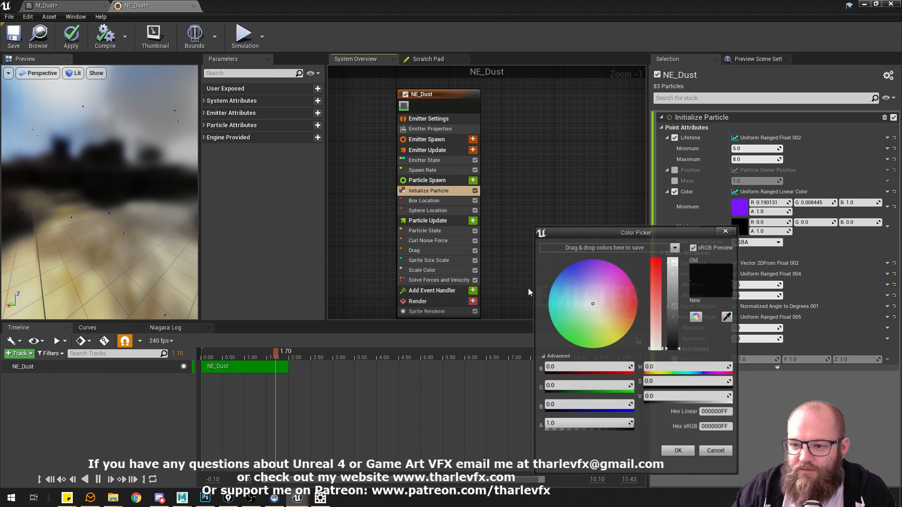
pyautogui.moveTo(599, 300); pyautogui.dragTo(638, 310)
pyautogui.click(675, 258)
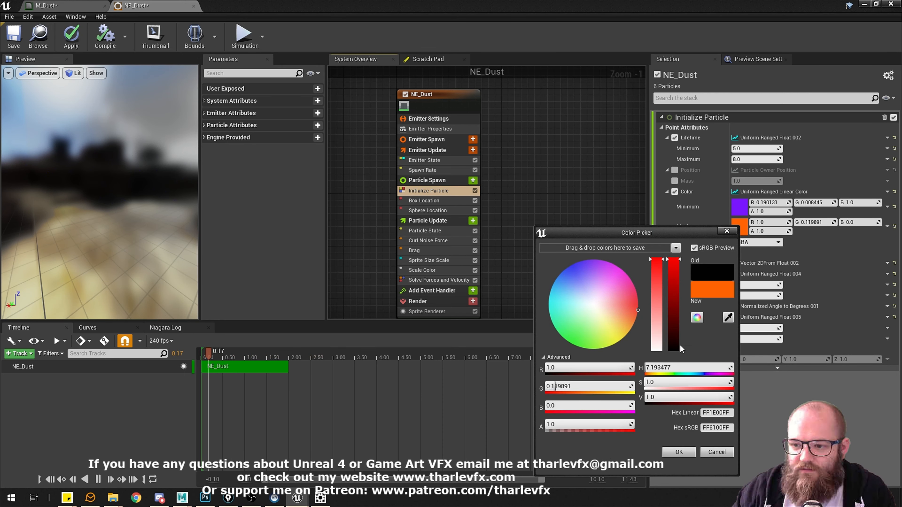
pyautogui.click(679, 453)
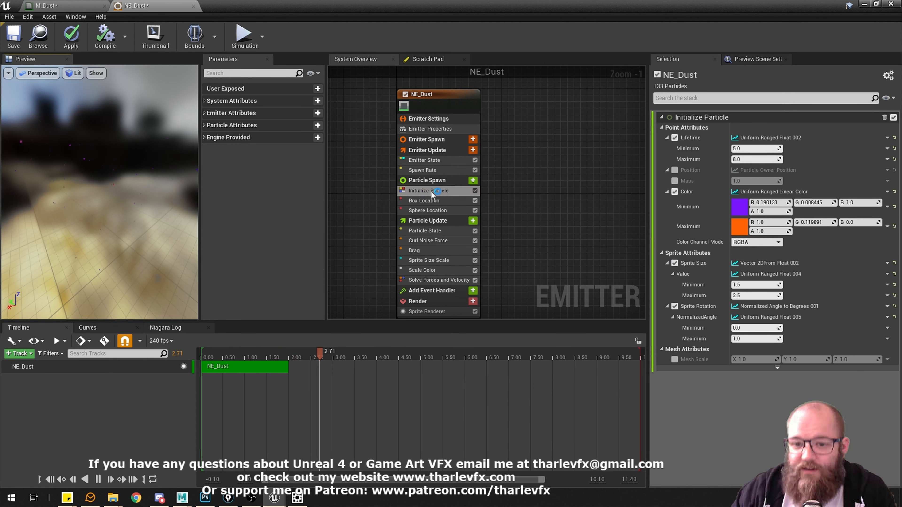
# Enlarge the Sprite Size range to a minimum of 10 and a maximum of 20 and inspect the sprites in the preview.
pyautogui.click(757, 286)
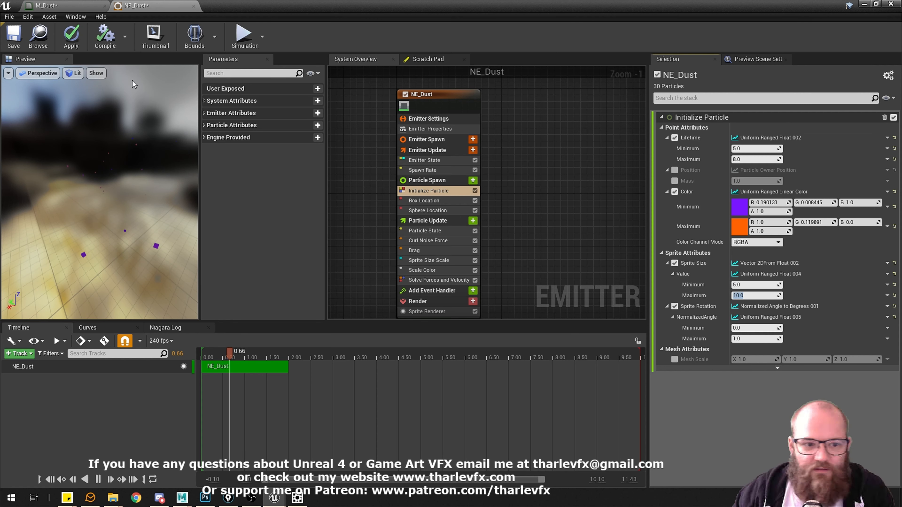
pyautogui.moveTo(126, 237); pyautogui.dragTo(125, 222)
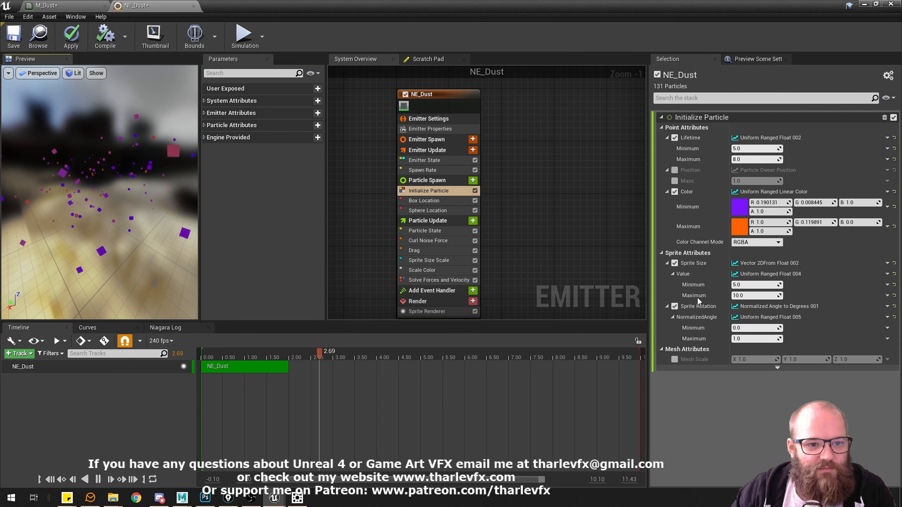
pyautogui.click(757, 287)
pyautogui.write('10')
pyautogui.press('Tab')
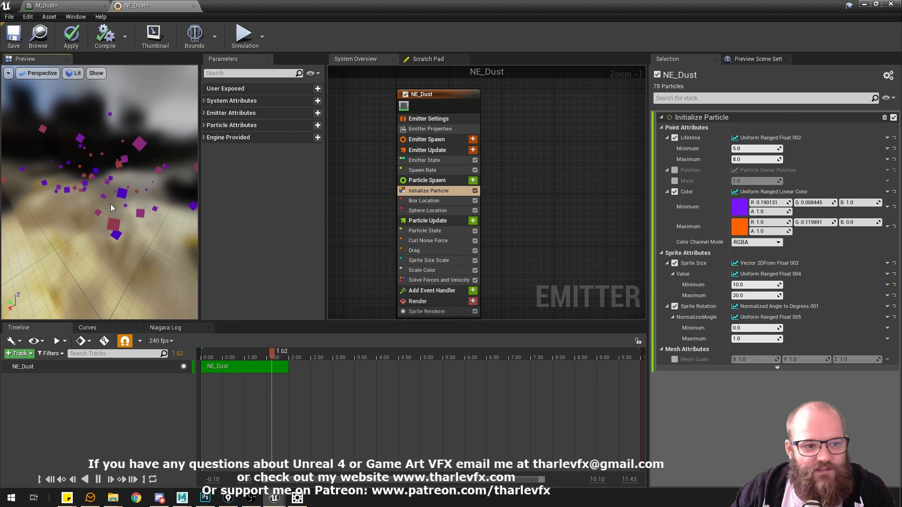
pyautogui.moveTo(109, 204); pyautogui.dragTo(86, 207)
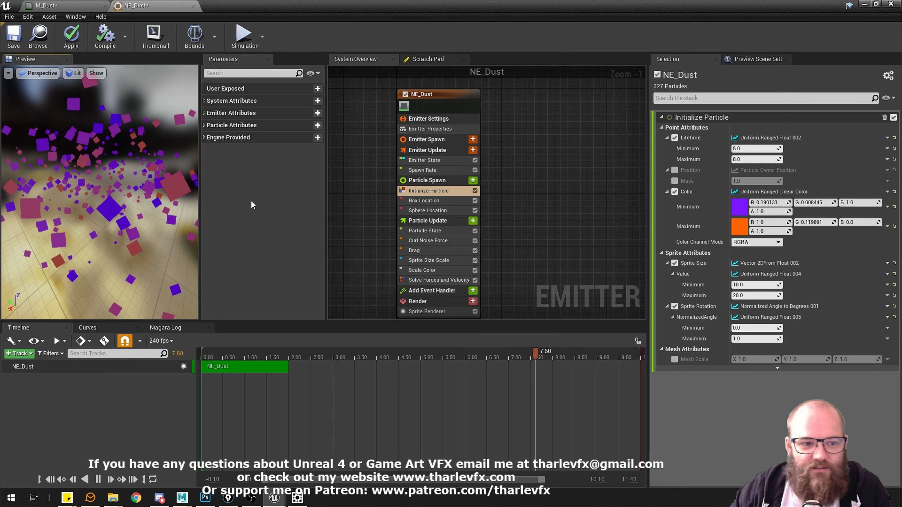
pyautogui.click(760, 339)
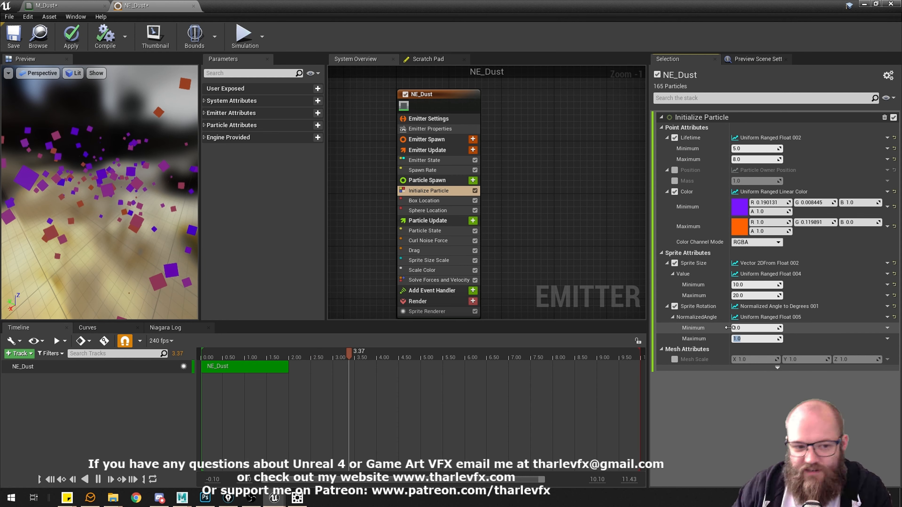
pyautogui.moveTo(117, 202)
pyautogui.mouseDown()
pyautogui.moveTo(109, 201)
pyautogui.moveTo(105, 155)
pyautogui.moveTo(108, 210)
pyautogui.moveTo(108, 200)
pyautogui.mouseUp()
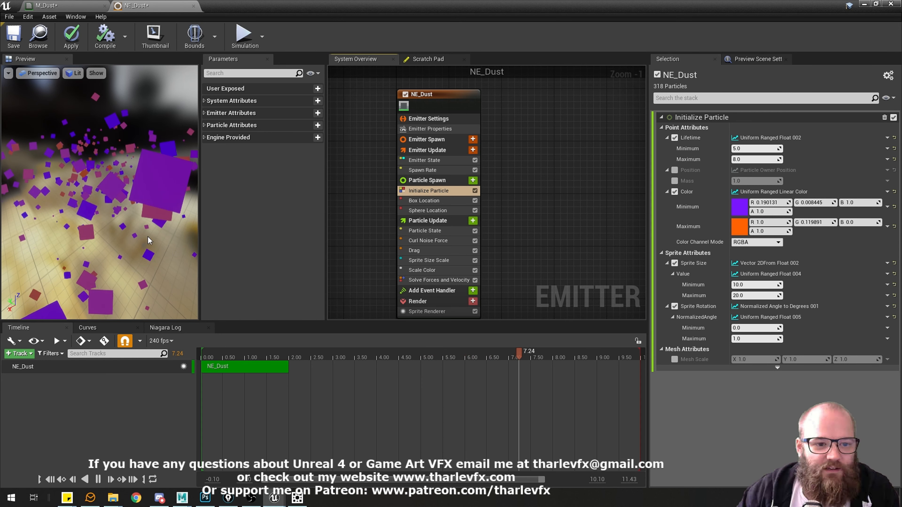
# Reset both ends of the particle color range to their defaults and set the maximum to light gray with RGB 0.713542.
pyautogui.click(895, 206)
pyautogui.click(894, 227)
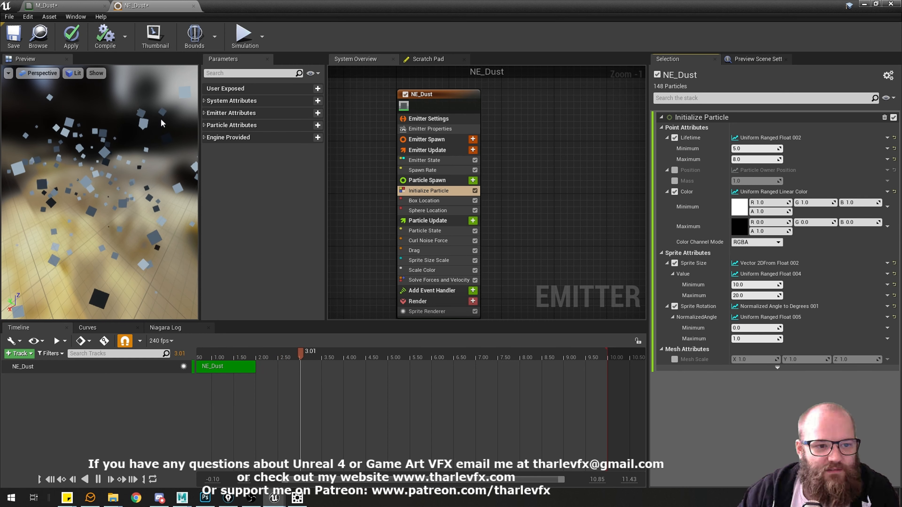
pyautogui.click(740, 226)
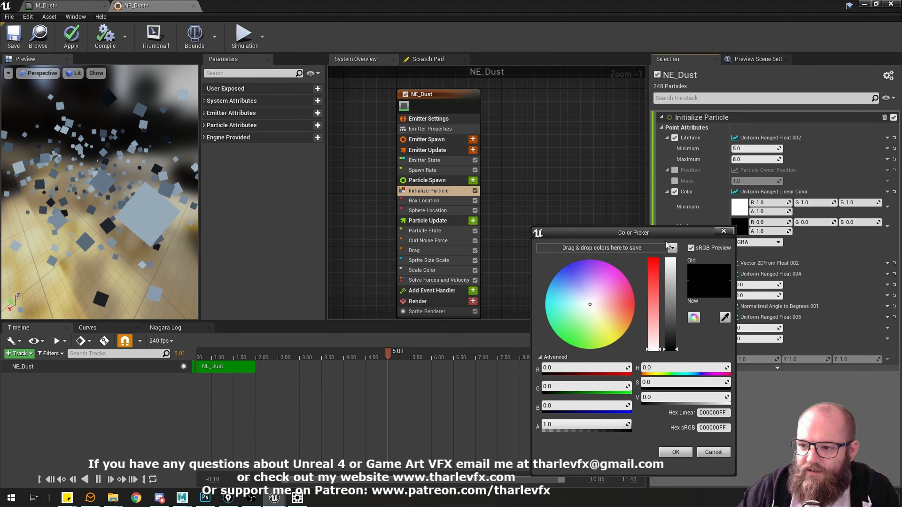
pyautogui.moveTo(679, 300)
pyautogui.mouseDown()
pyautogui.moveTo(678, 266)
pyautogui.moveTo(678, 288)
pyautogui.mouseUp()
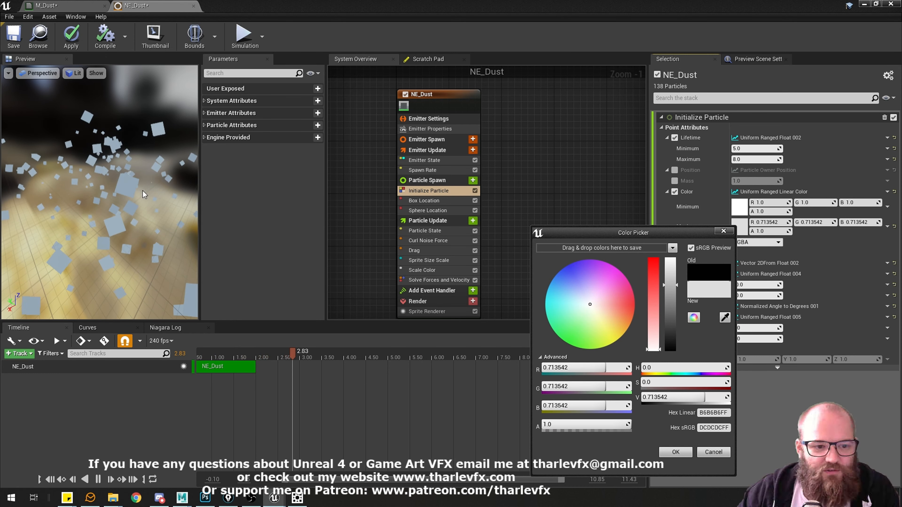
pyautogui.click(676, 453)
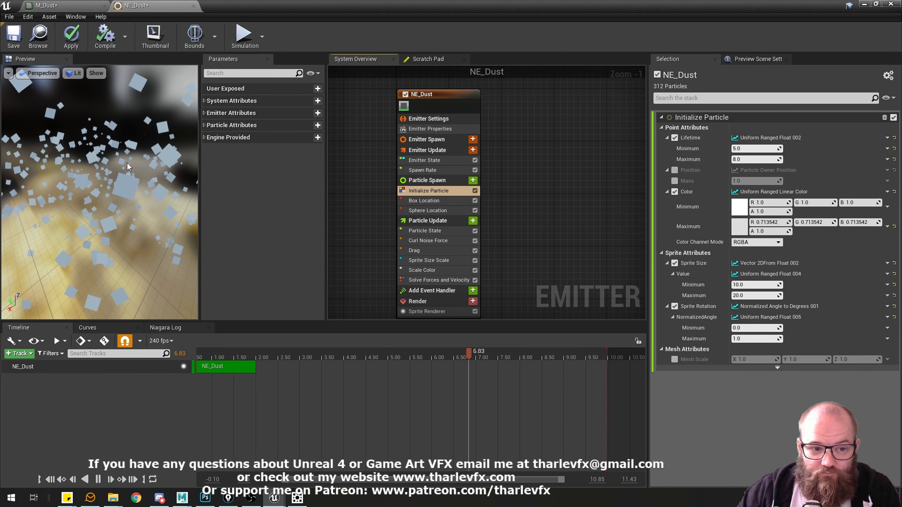
# Add a Texture Sample node below Particle Color in the M_Dust material and assign the T_Dust_Particle_D texture to it.
pyautogui.click(30, 4)
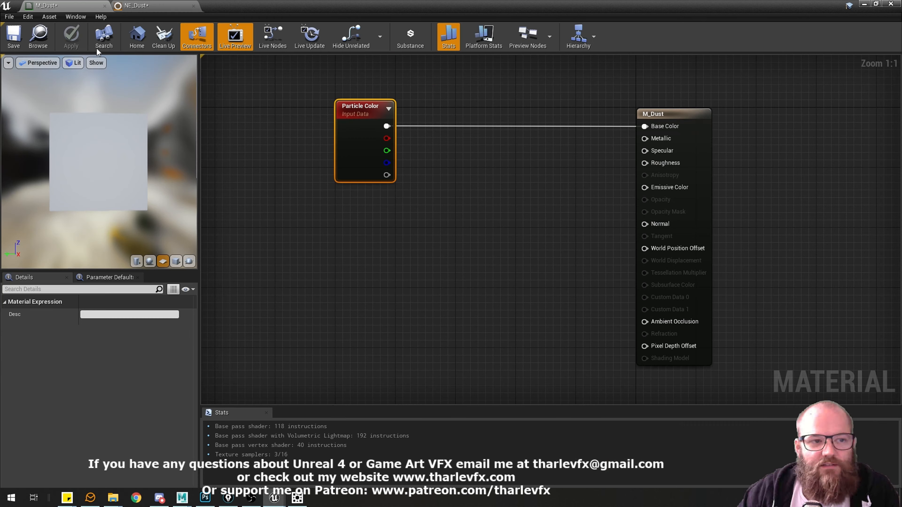
pyautogui.click(361, 259)
pyautogui.click(339, 231)
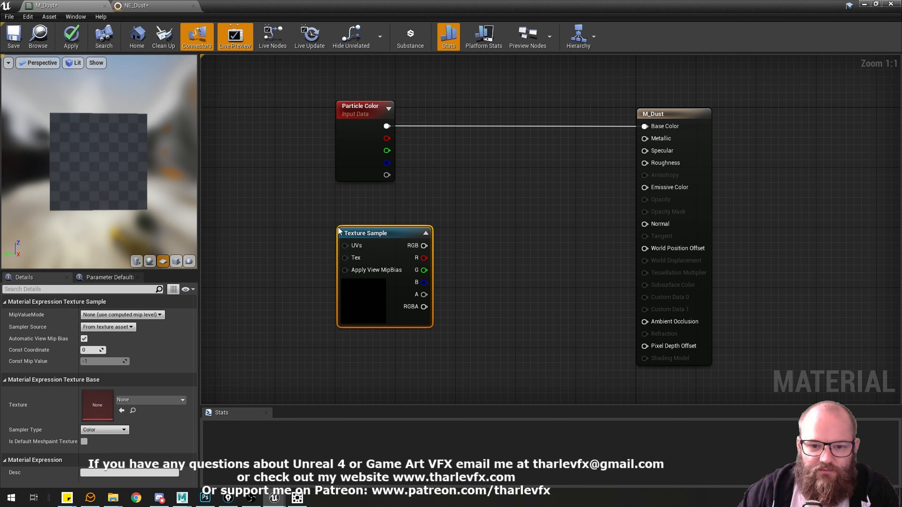
pyautogui.click(139, 401)
pyautogui.write('d')
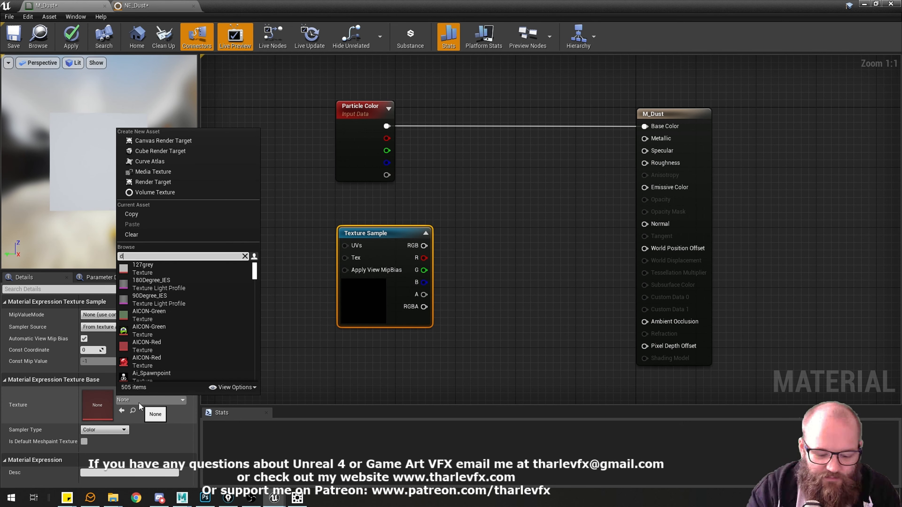
pyautogui.write('ust')
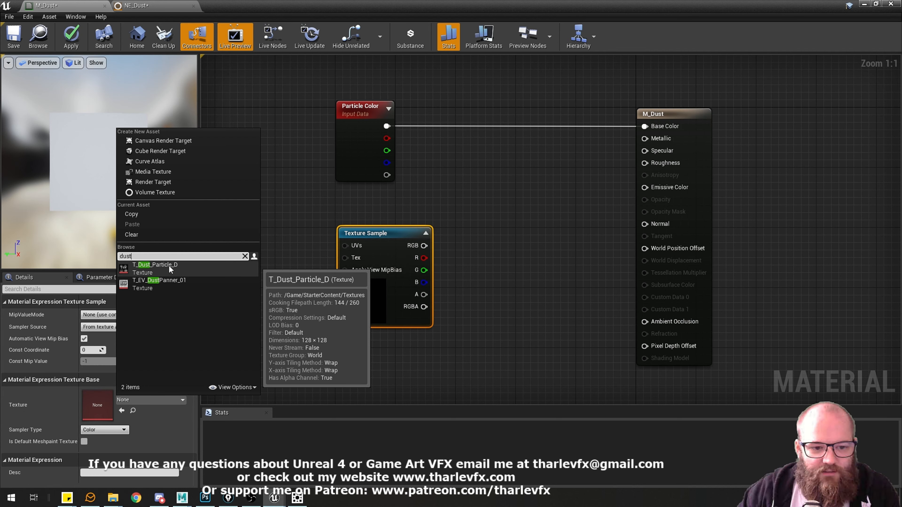
pyautogui.click(170, 270)
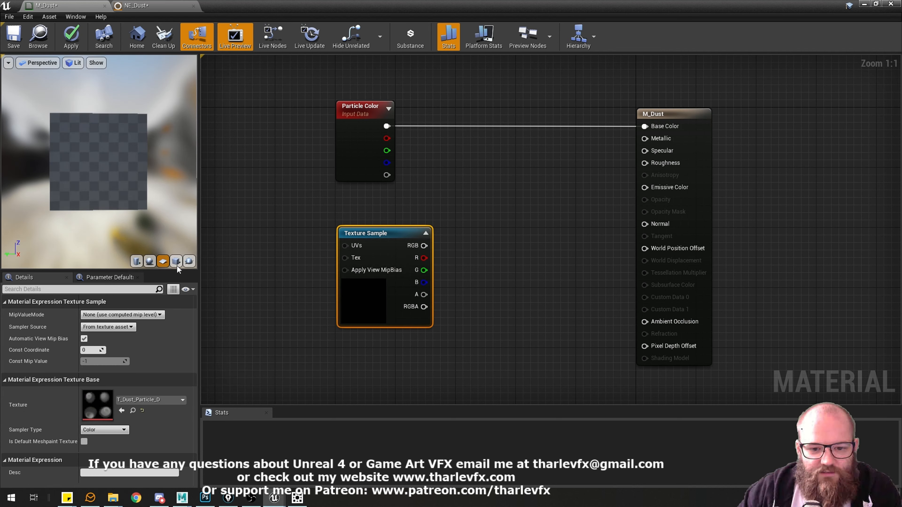
# Open the T_Dust_Particle_D texture, turn off its alpha channel display, and compare its dust shapes with the sprites in NE_Dust.
pyautogui.doubleClick(430, 315)
pyautogui.click(21, 62)
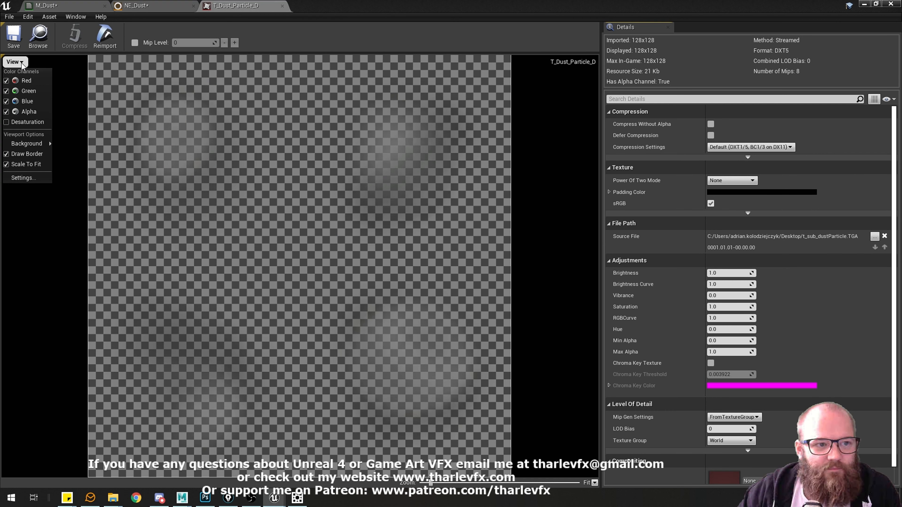
pyautogui.click(7, 116)
pyautogui.click(64, 285)
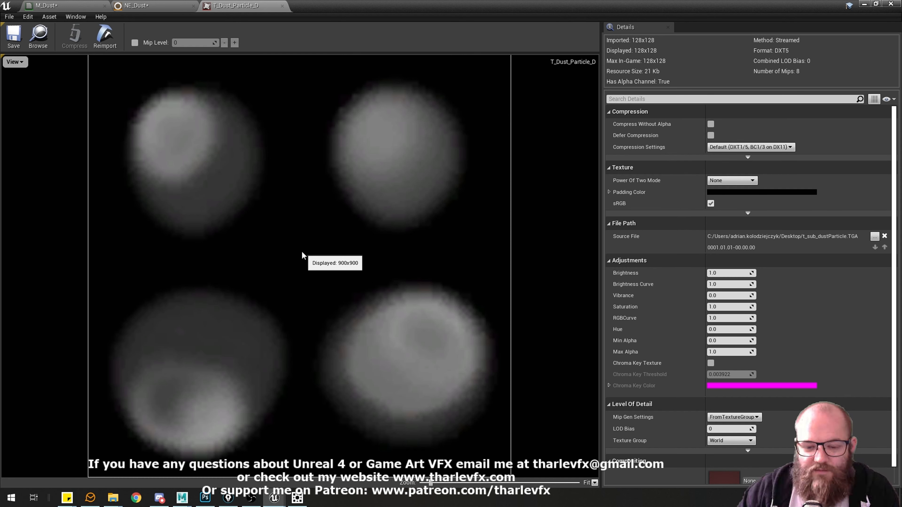
pyautogui.click(136, 5)
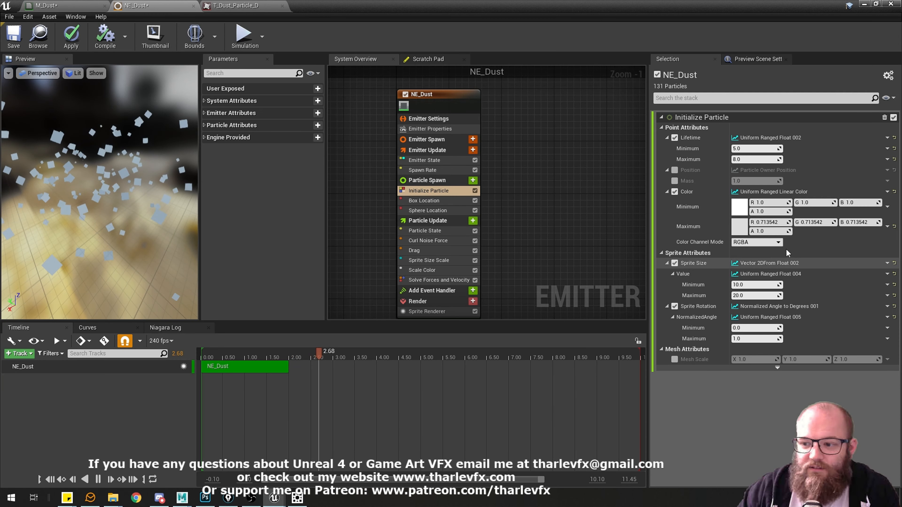
pyautogui.click(236, 5)
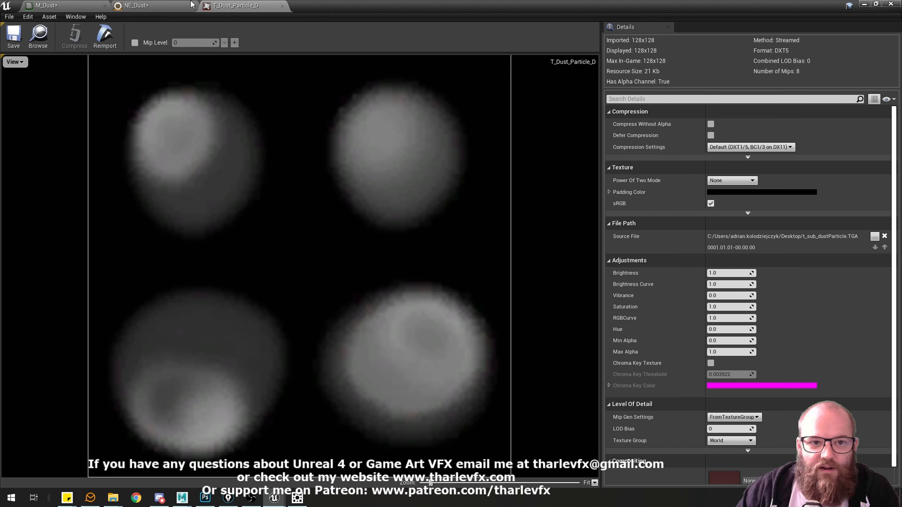
# In M_Dust, align the Texture Sample node with Particle Color and set the material's blend mode to Translucent.
pyautogui.click(81, 5)
pyautogui.click(528, 202)
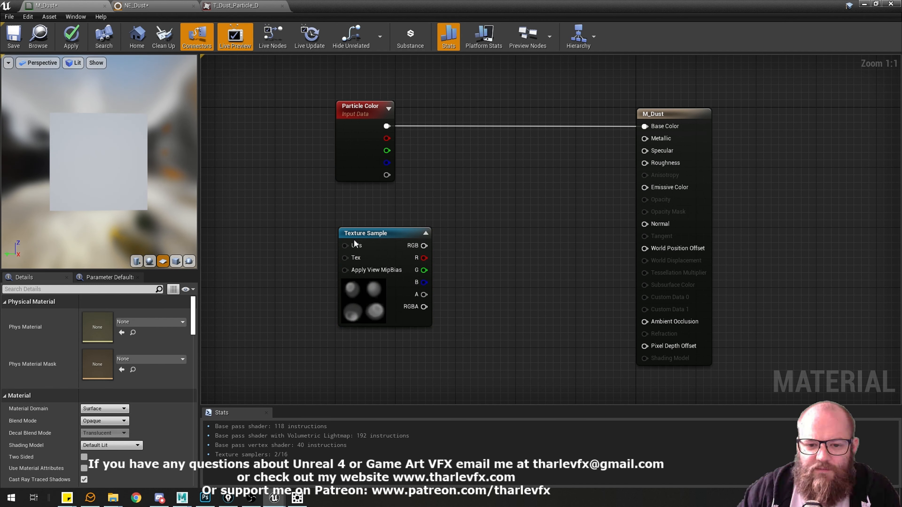
pyautogui.moveTo(373, 236); pyautogui.dragTo(371, 237)
pyautogui.click(578, 196)
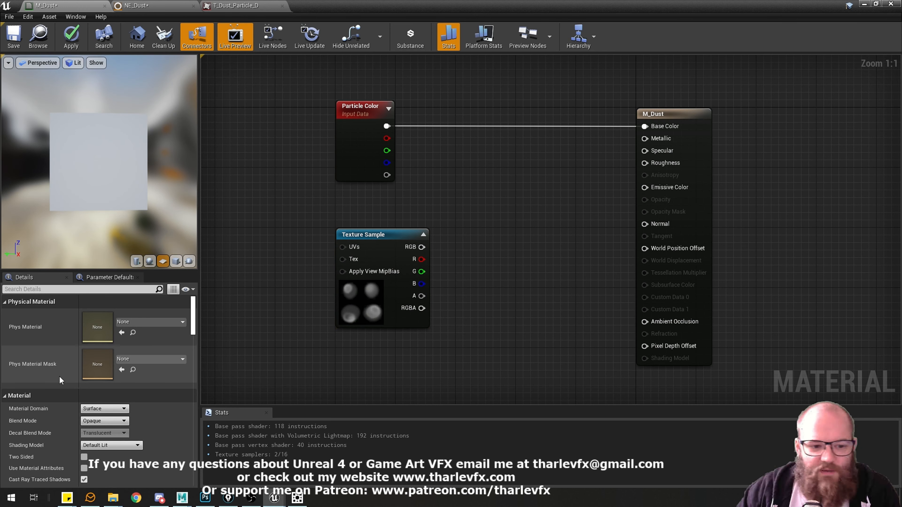
pyautogui.click(111, 422)
pyautogui.click(99, 430)
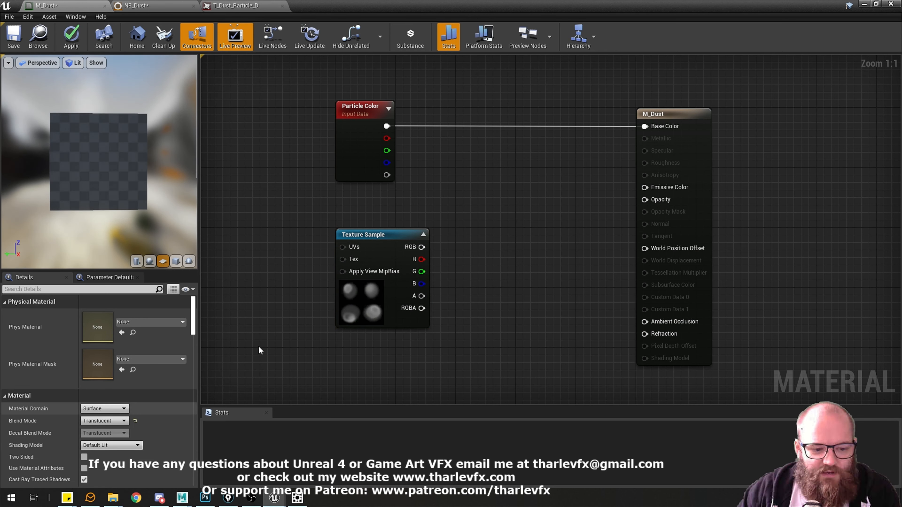
# Connect the Texture Sample's R output to the M_Dust Opacity input, trying the RGB output as well, and check the material preview.
pyautogui.moveTo(421, 260); pyautogui.dragTo(645, 200)
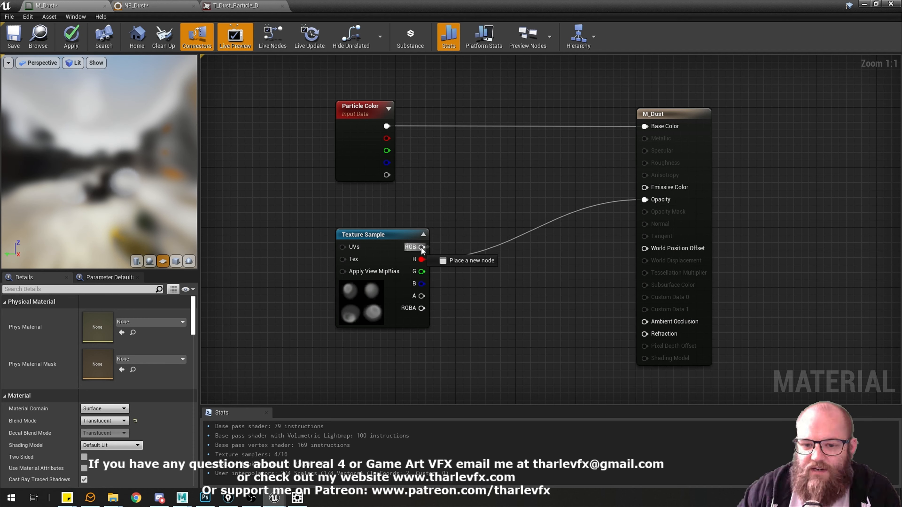
pyautogui.moveTo(422, 249); pyautogui.dragTo(645, 200)
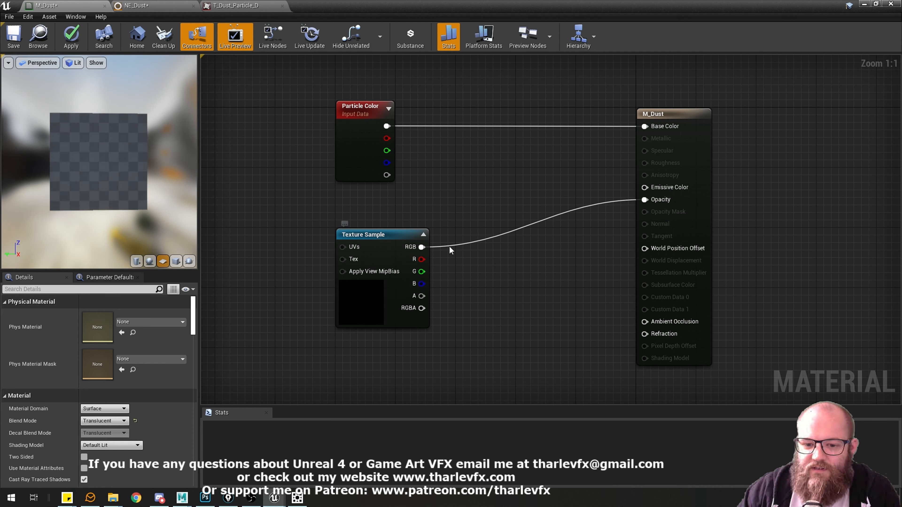
pyautogui.click(365, 302)
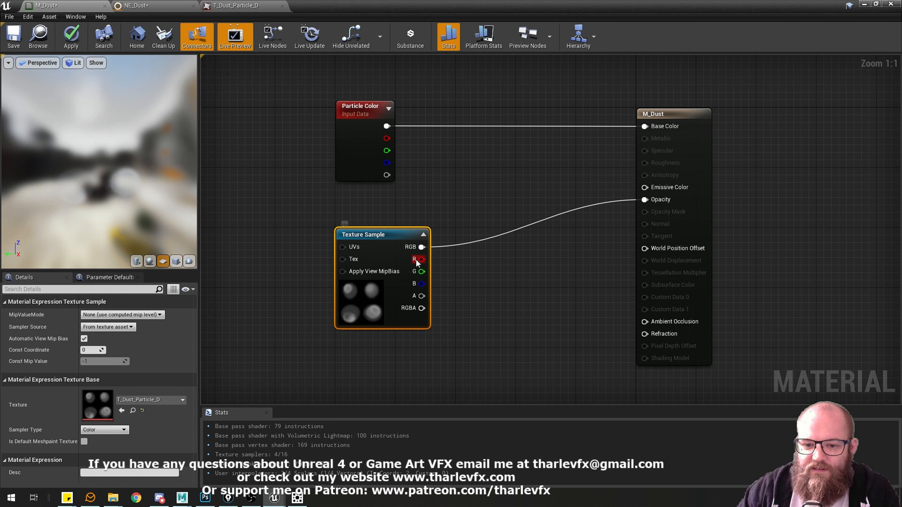
pyautogui.moveTo(417, 262); pyautogui.dragTo(645, 199)
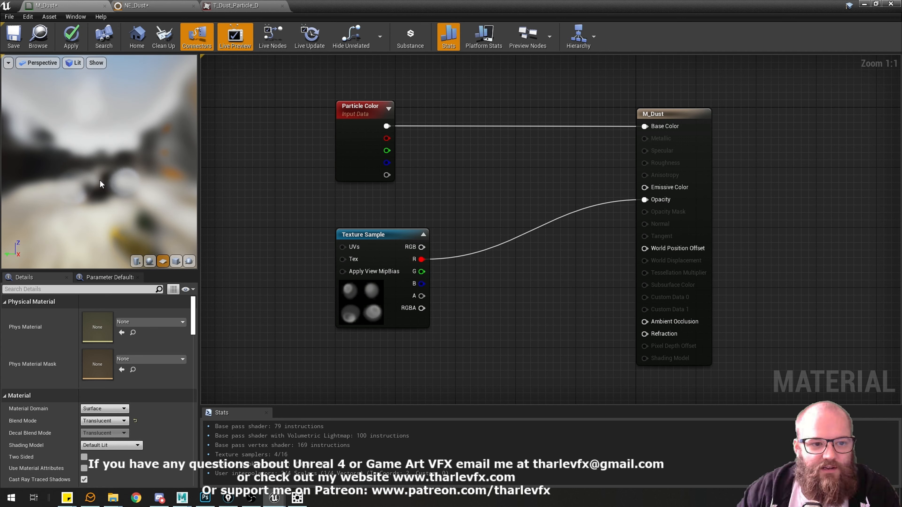
pyautogui.moveTo(100, 181); pyautogui.dragTo(141, 201)
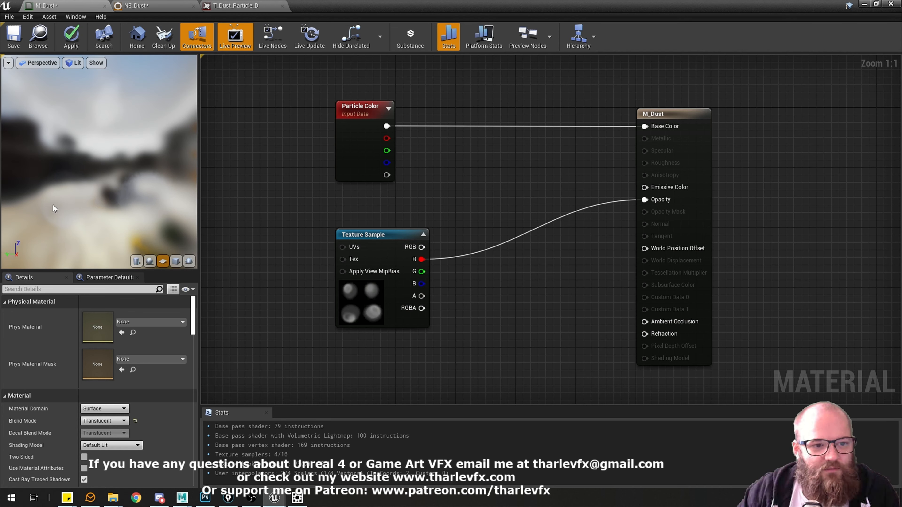
# Open the material's preview scene settings and set the environment cube map to EpicQuadPanorama_CC+EV1.
pyautogui.click(75, 17)
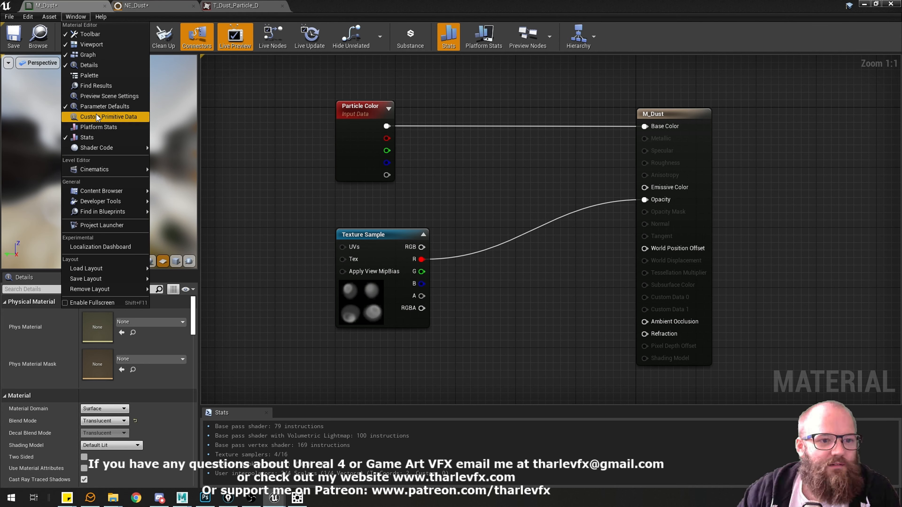
pyautogui.click(92, 86)
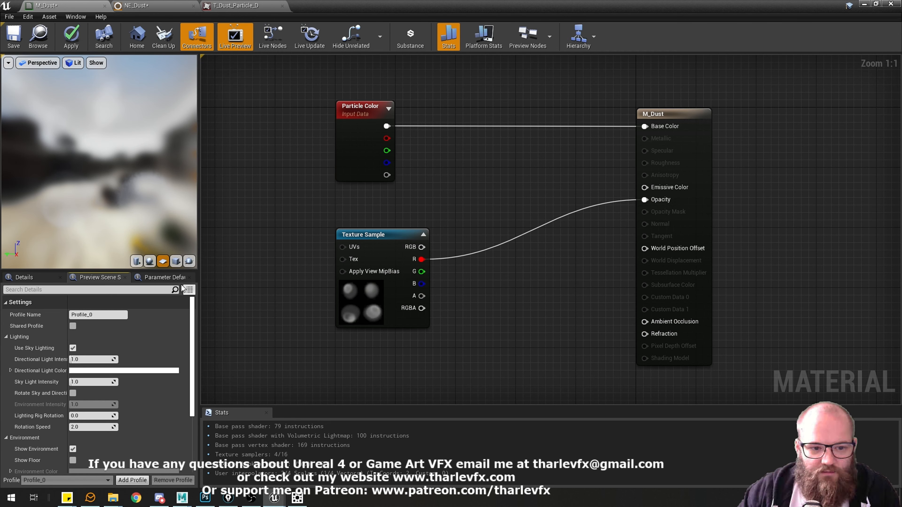
pyautogui.scroll(-5, 120, 373)
pyautogui.click(149, 384)
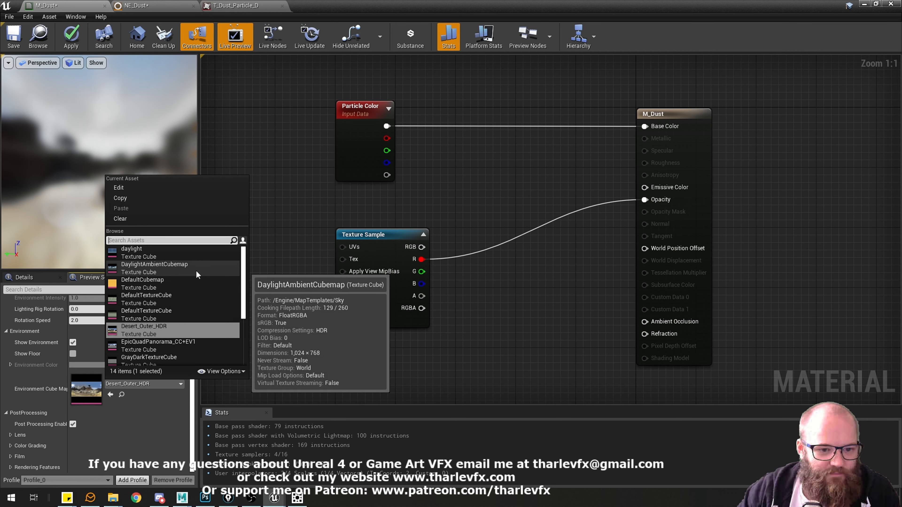
pyautogui.click(160, 325)
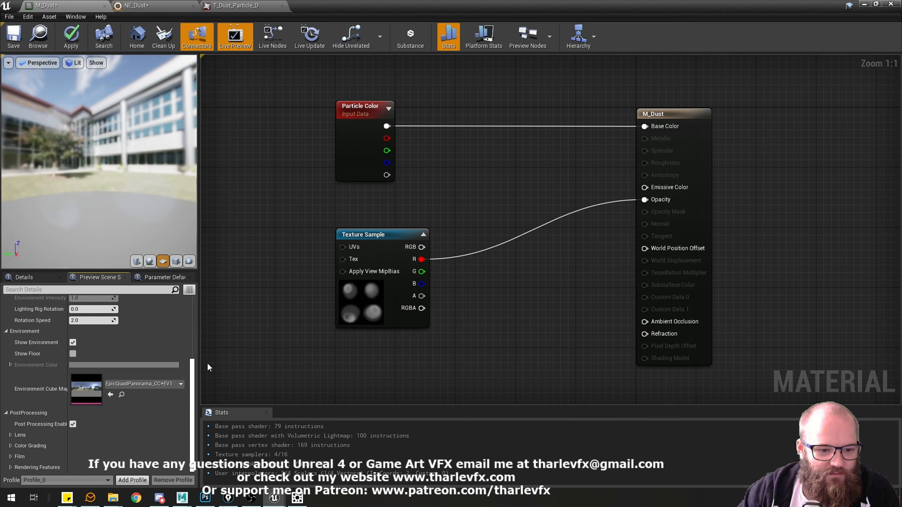
pyautogui.moveTo(116, 230); pyautogui.dragTo(122, 192)
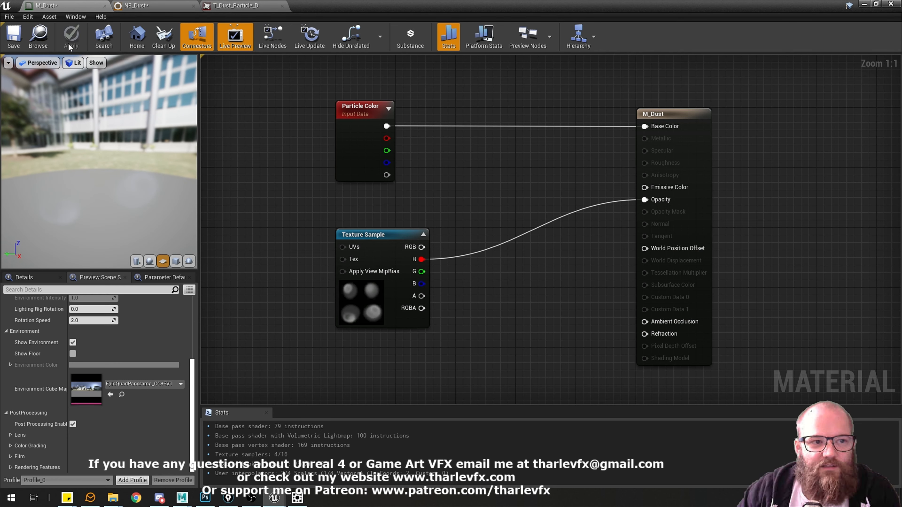
# Switch to the NE_Dust emitter and examine the textured translucent sprites against the preview environment.
pyautogui.click(135, 5)
pyautogui.moveTo(67, 173); pyautogui.dragTo(89, 153)
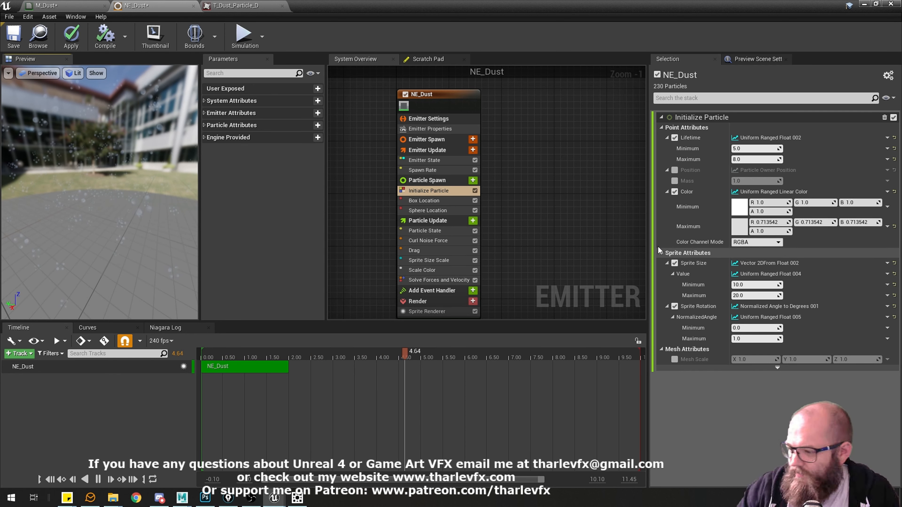
pyautogui.moveTo(156, 178)
pyautogui.mouseDown()
pyautogui.moveTo(181, 174)
pyautogui.moveTo(162, 161)
pyautogui.mouseUp()
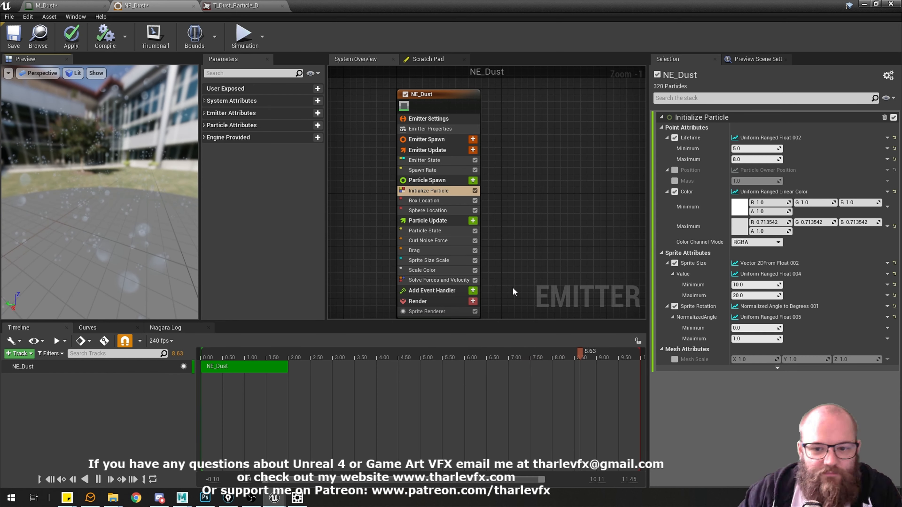
# Try a Sprite Size range of 2 to 4 in Initialize Particle, and restore the minimum to 10 and maximum to 20.
pyautogui.click(753, 285)
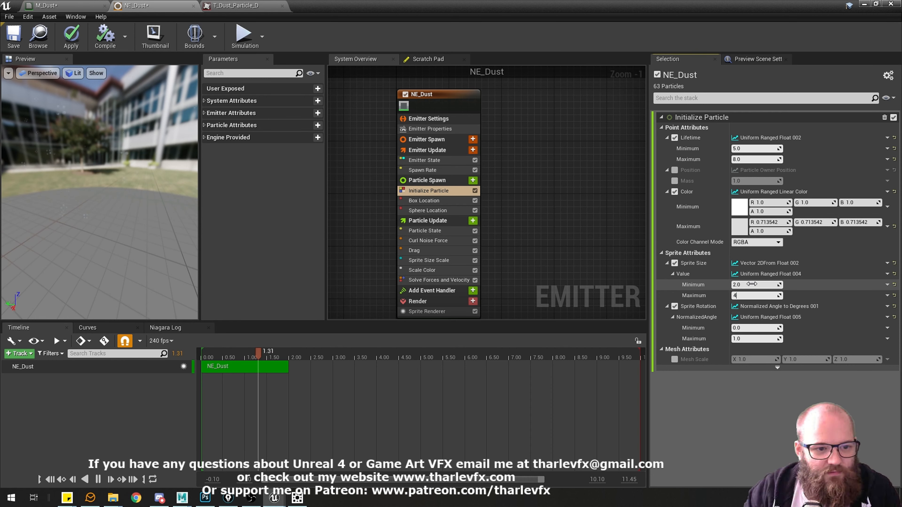
pyautogui.moveTo(156, 157); pyautogui.dragTo(133, 177)
pyautogui.click(761, 284)
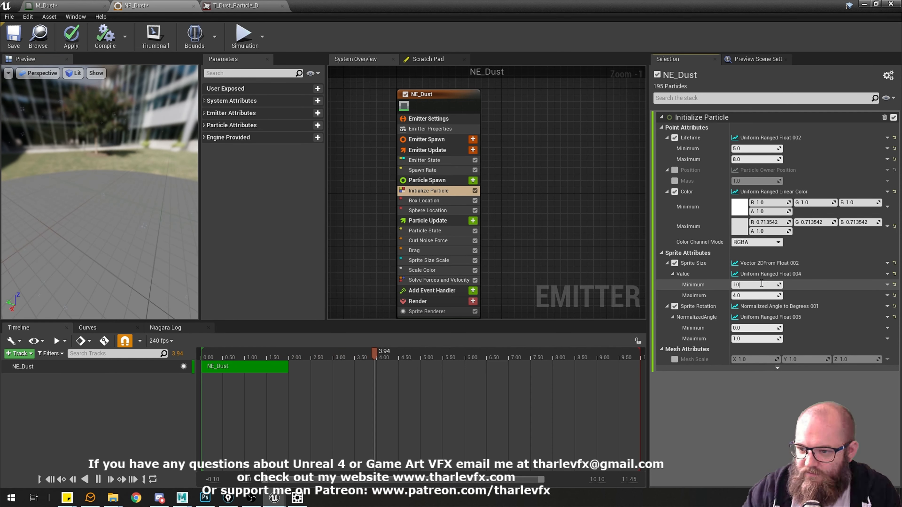
pyautogui.moveTo(98, 221); pyautogui.dragTo(83, 227)
pyautogui.moveTo(168, 218); pyautogui.dragTo(178, 200)
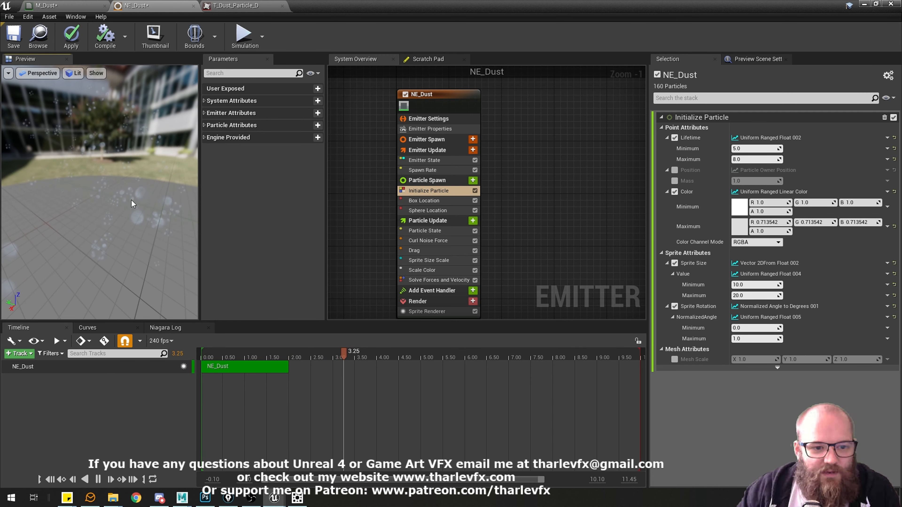
# Check the texture's layout and set the Sprite Renderer's Sub Image Size to X 2 and Y 2.
pyautogui.click(429, 312)
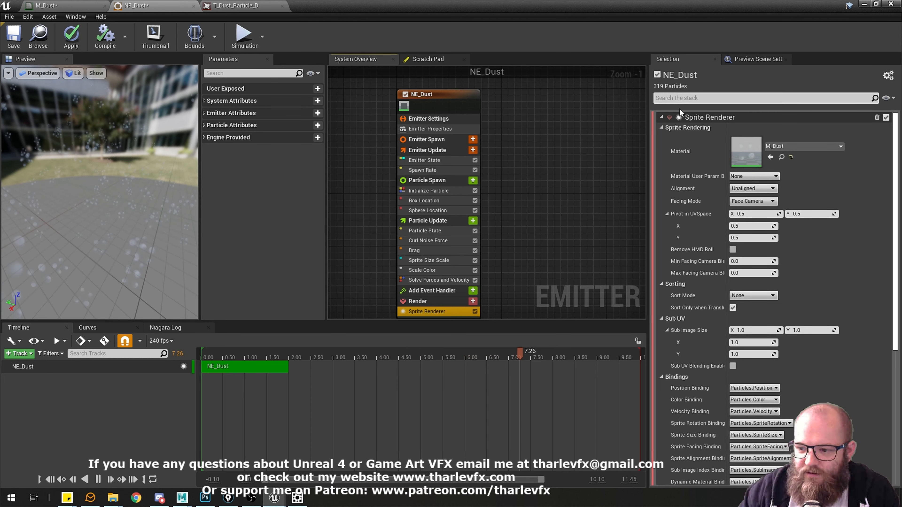
pyautogui.scroll(-2, 681, 321)
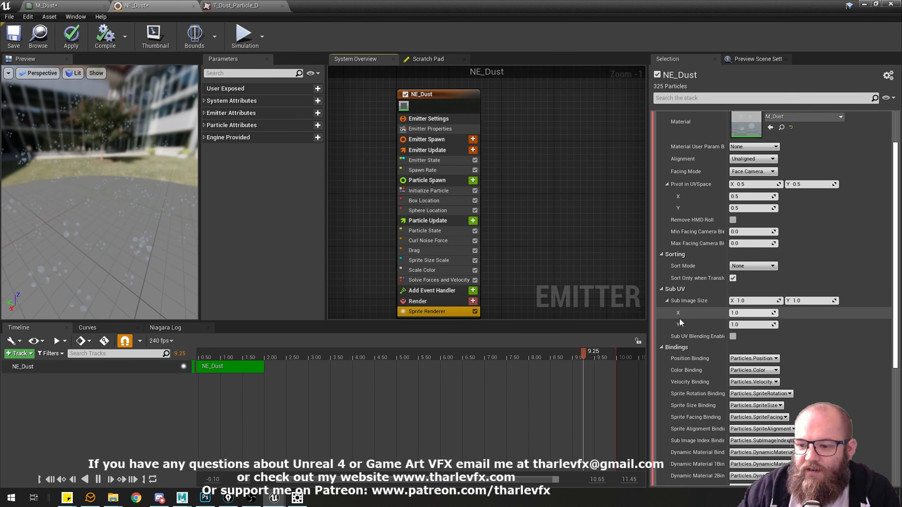
pyautogui.click(64, 5)
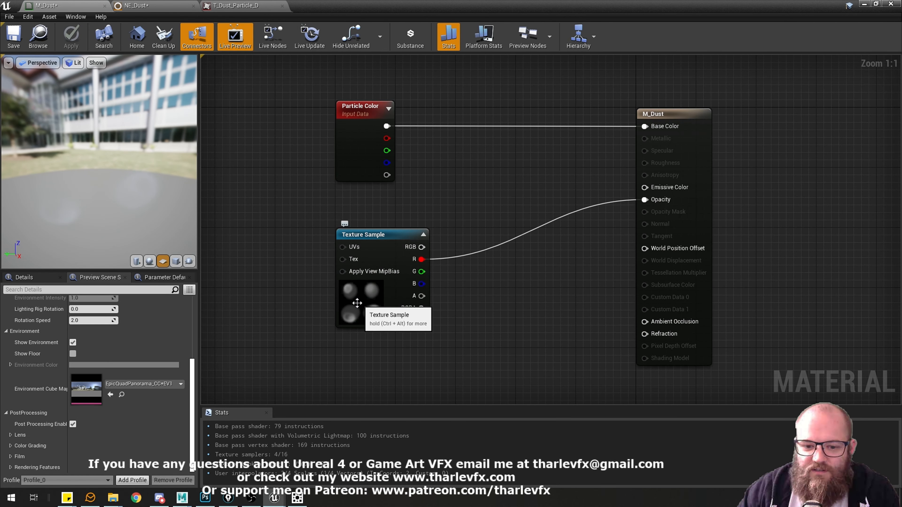
pyautogui.click(234, 5)
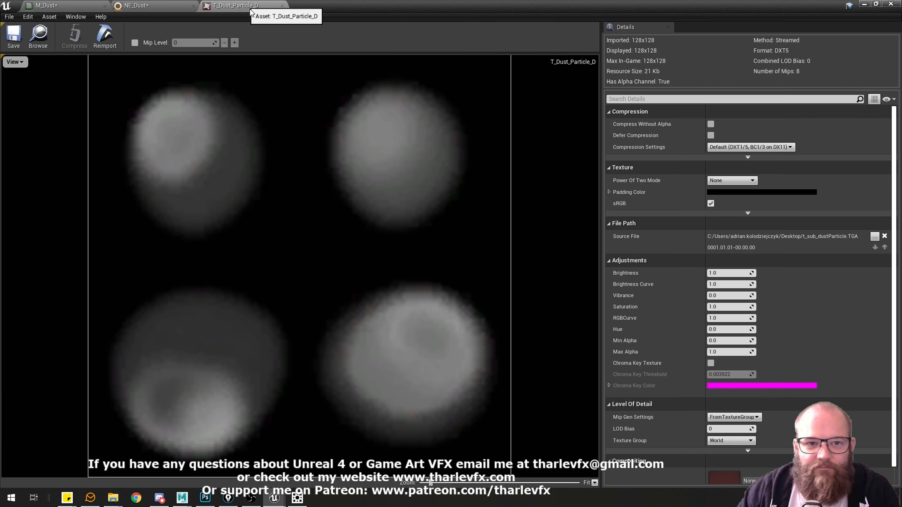
pyautogui.click(153, 5)
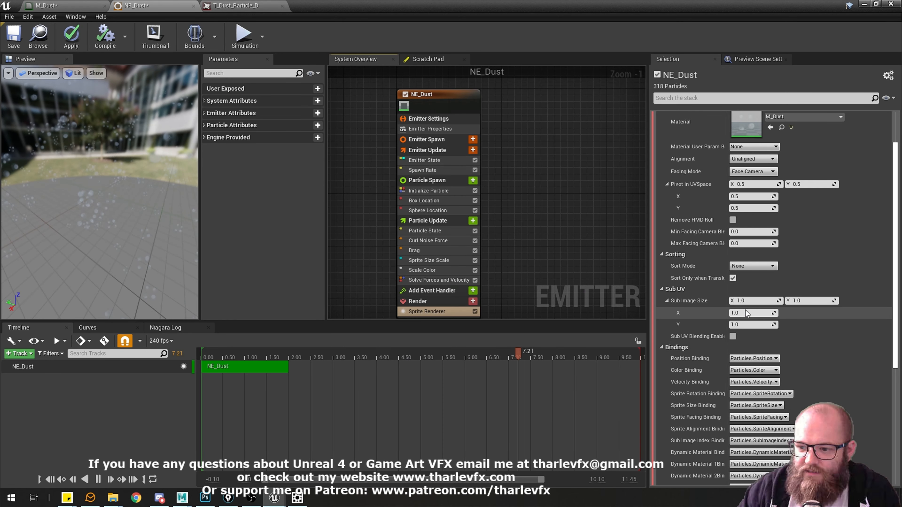
pyautogui.click(756, 314)
pyautogui.write('2')
pyautogui.press('Tab')
pyautogui.write('2')
pyautogui.press('Tab')
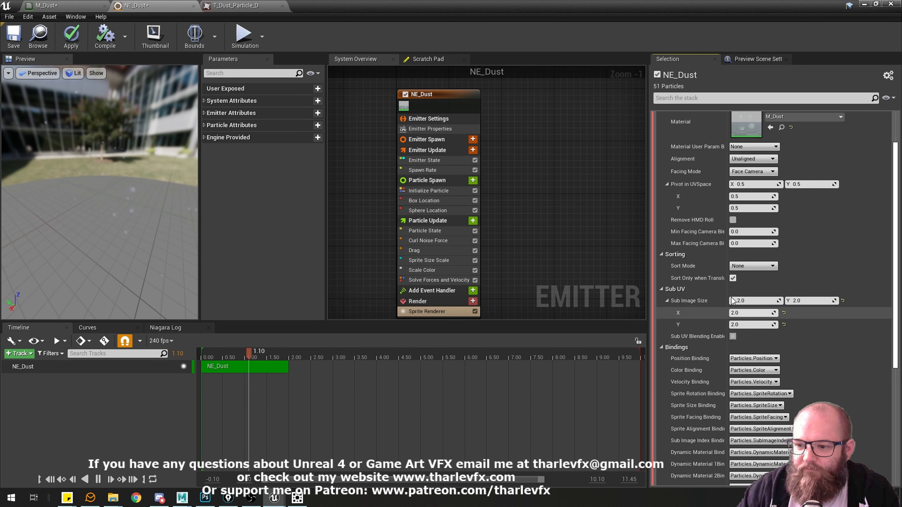
# Examine the individual dust shapes shown on the sprites in the NE_Dust preview.
pyautogui.moveTo(110, 198); pyautogui.dragTo(76, 260)
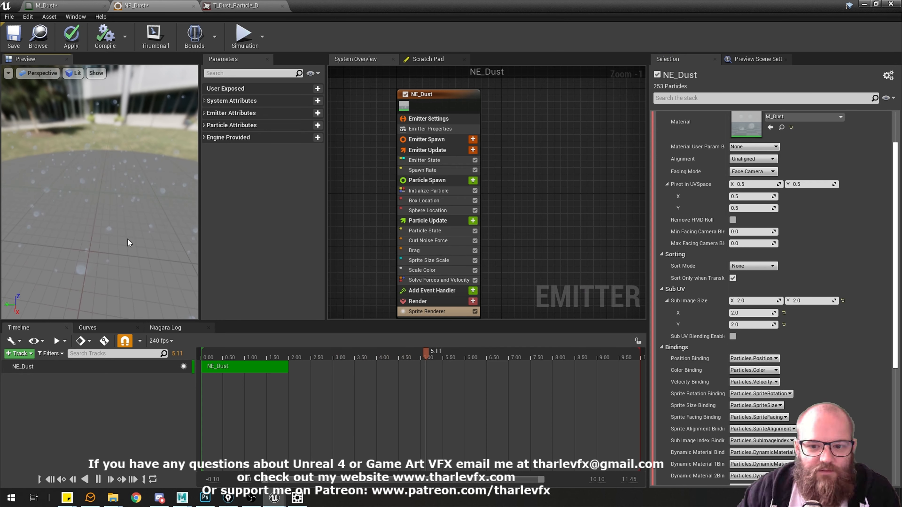
pyautogui.moveTo(128, 239); pyautogui.dragTo(126, 237)
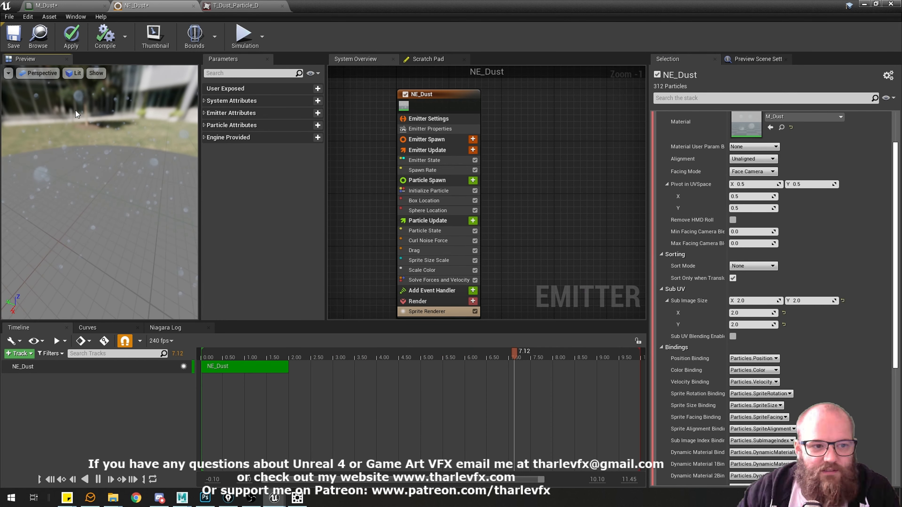
pyautogui.moveTo(168, 145); pyautogui.dragTo(165, 169)
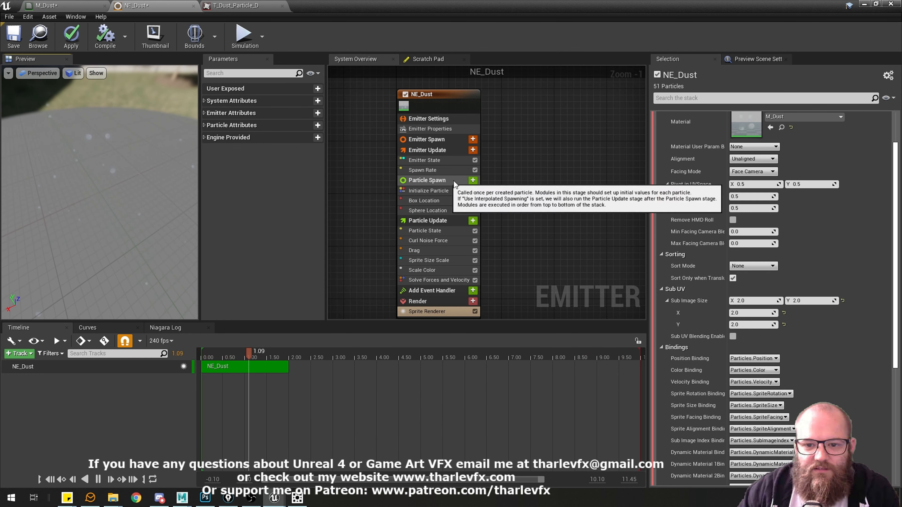
pyautogui.click(588, 193)
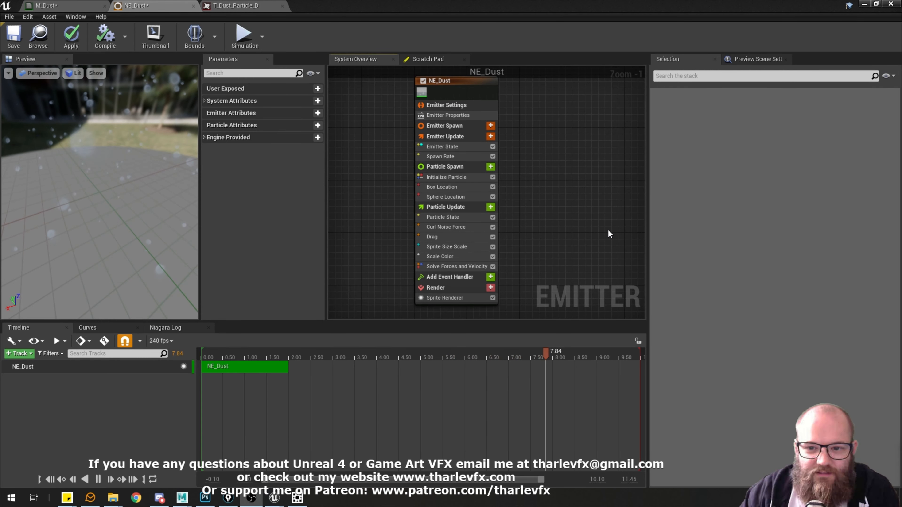
pyautogui.moveTo(170, 183); pyautogui.dragTo(145, 210)
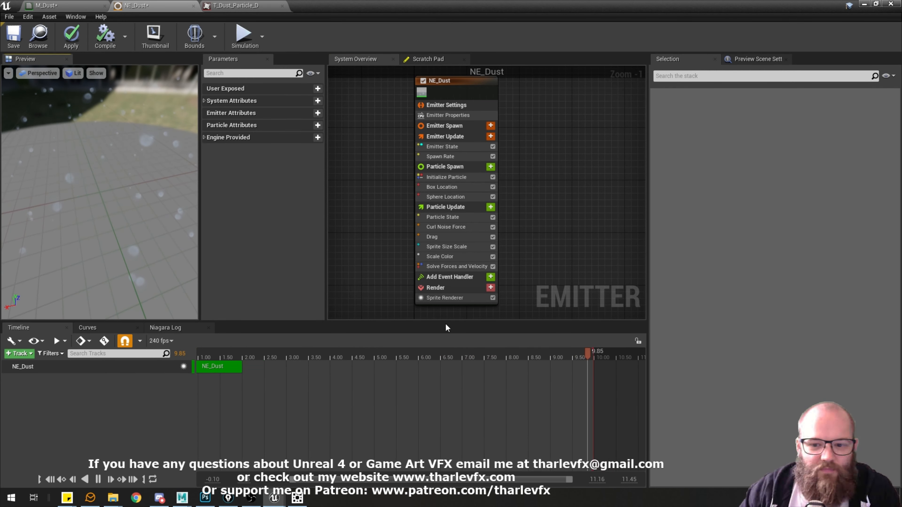
# Try a Sprite Renderer Sub Image Size of X 1 and Y 1, compare it with the texture, and restore both to 2.
pyautogui.click(457, 299)
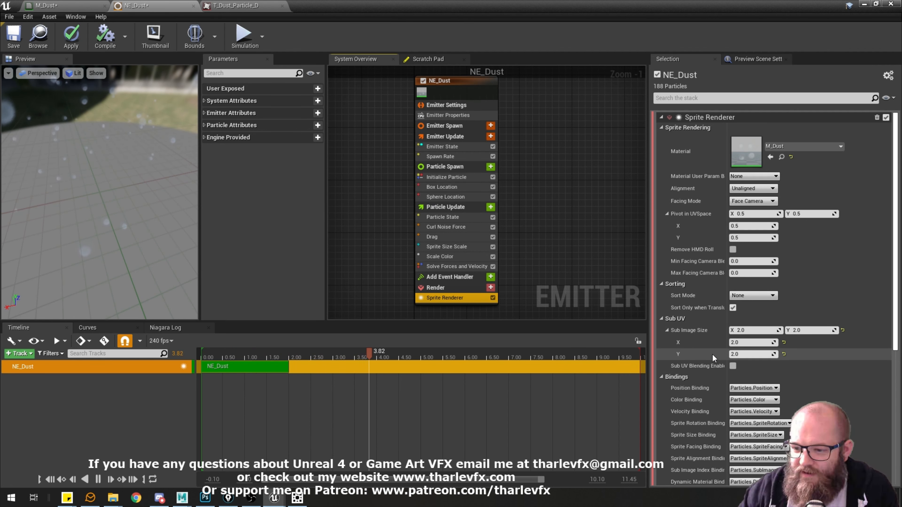
pyautogui.click(751, 342)
pyautogui.write('1')
pyautogui.click(749, 354)
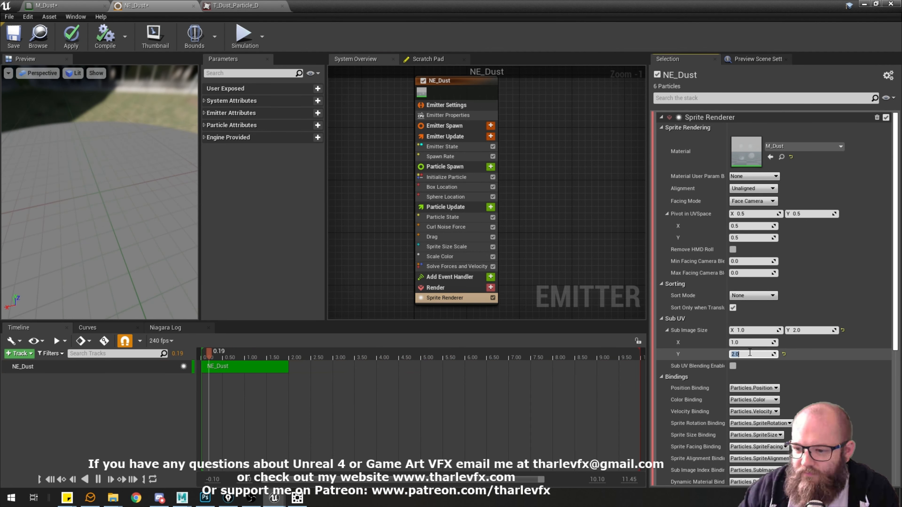
pyautogui.click(257, 6)
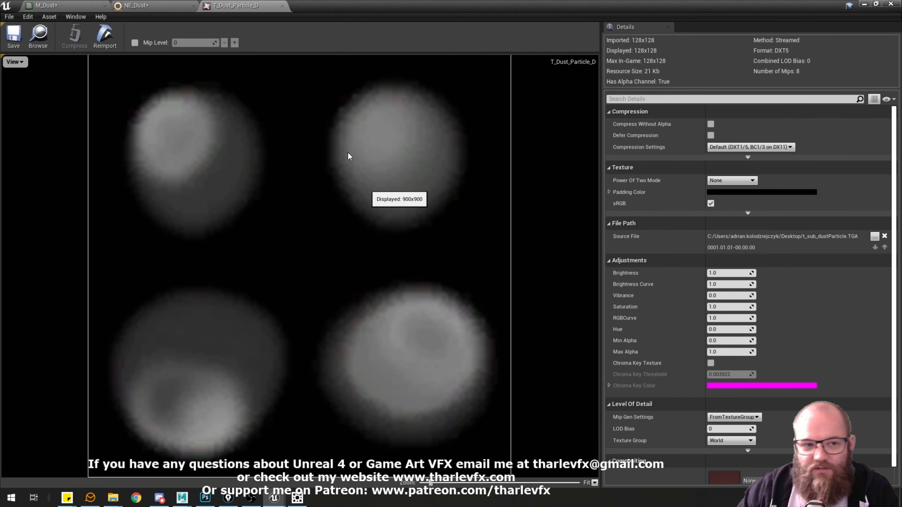
pyautogui.click(153, 6)
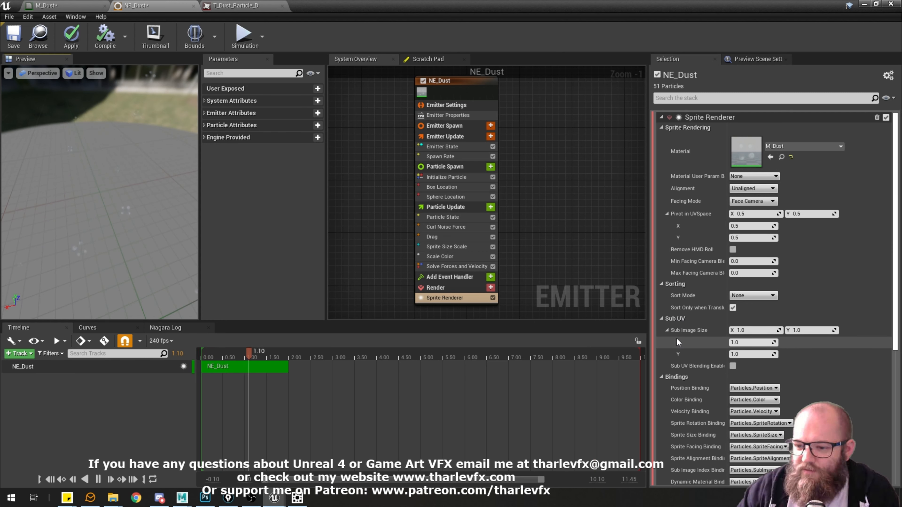
pyautogui.write('2')
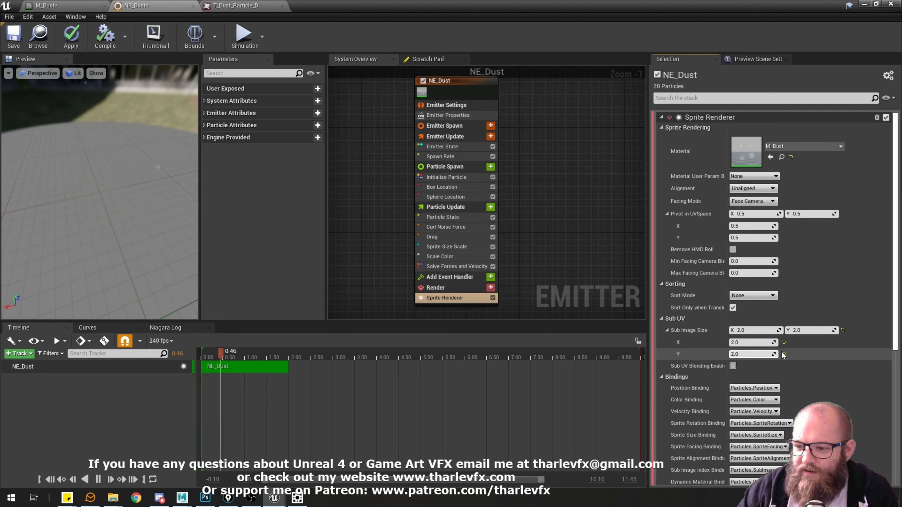
pyautogui.press('Return')
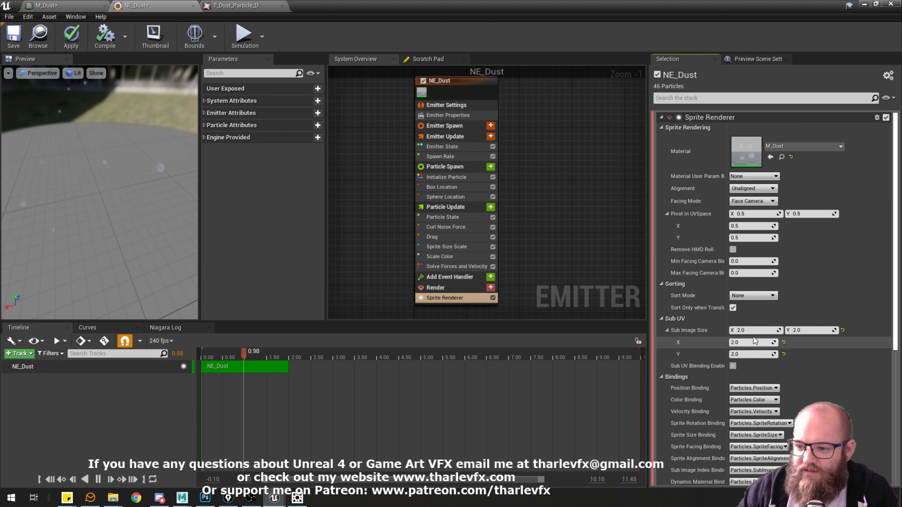
pyautogui.click(438, 299)
pyautogui.moveTo(79, 164); pyautogui.dragTo(179, 258)
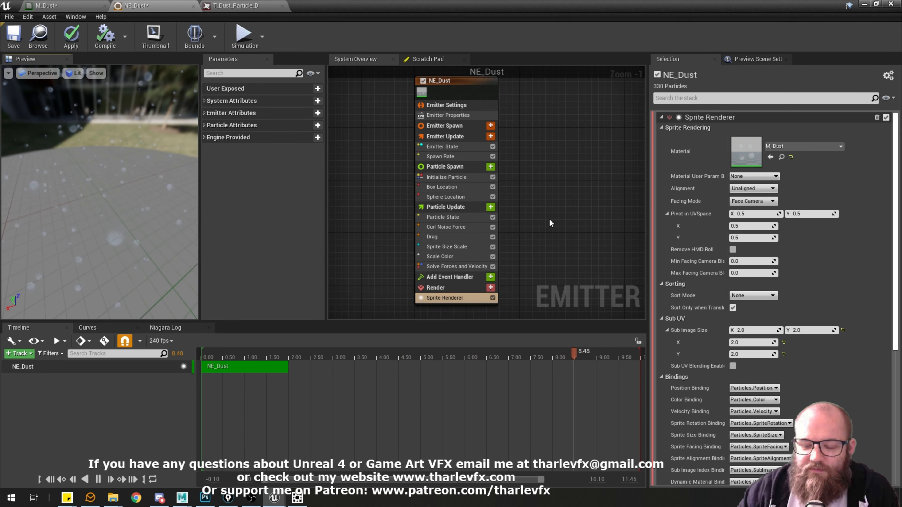
# Add a Sub UVAnimation module to Particle Spawn and set its SubUV Animation Mode to Random.
pyautogui.click(451, 167)
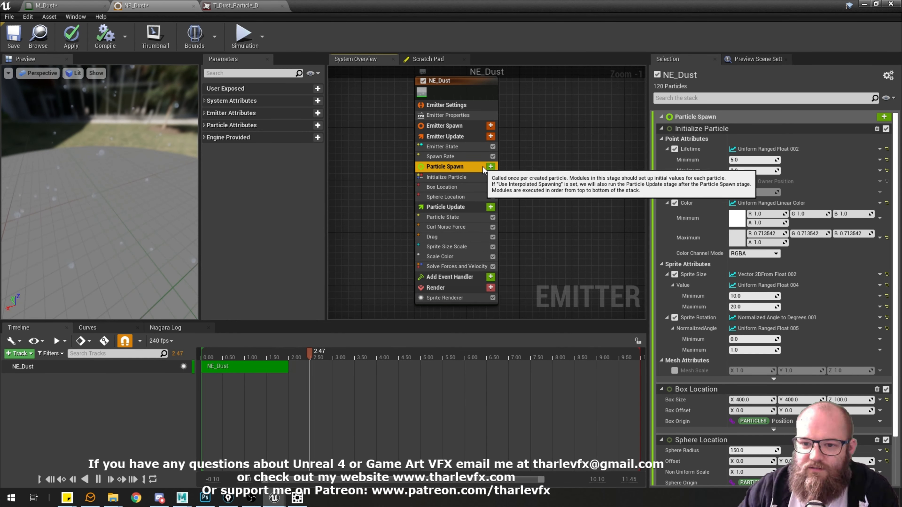
pyautogui.click(491, 166)
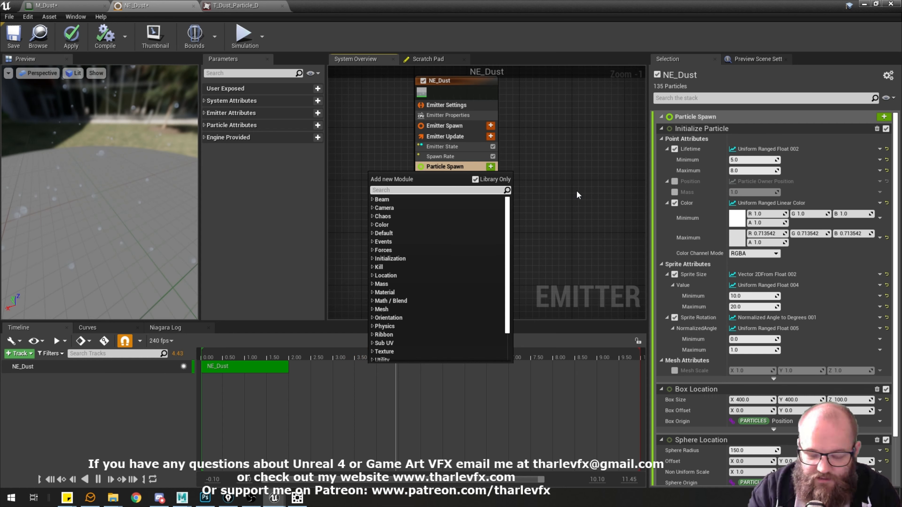
pyautogui.write('sub')
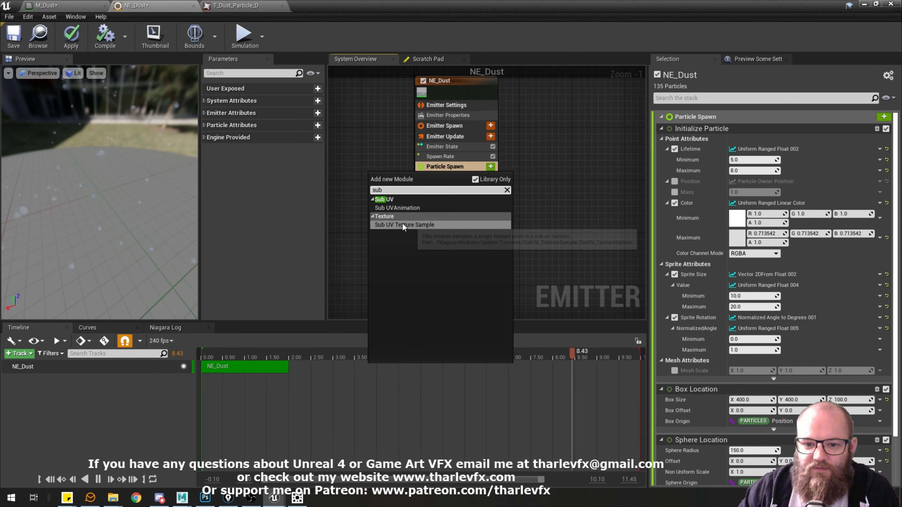
pyautogui.click(414, 210)
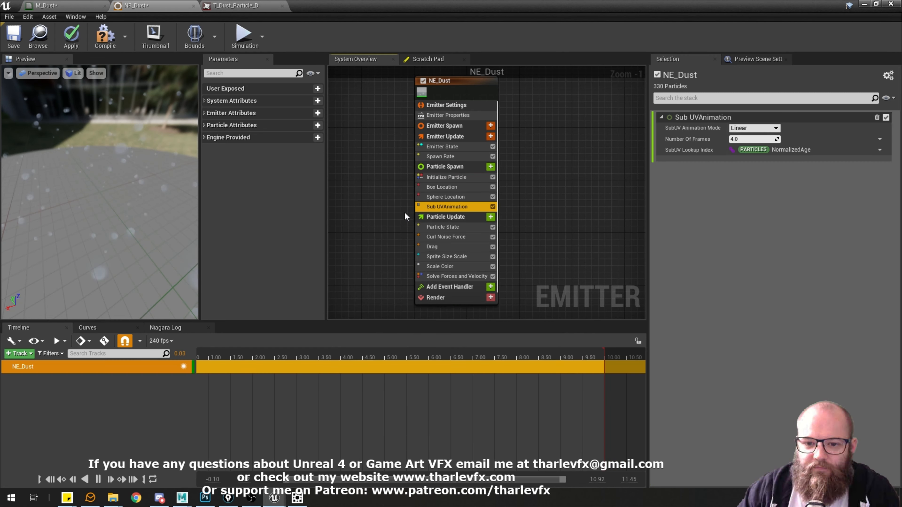
pyautogui.click(770, 128)
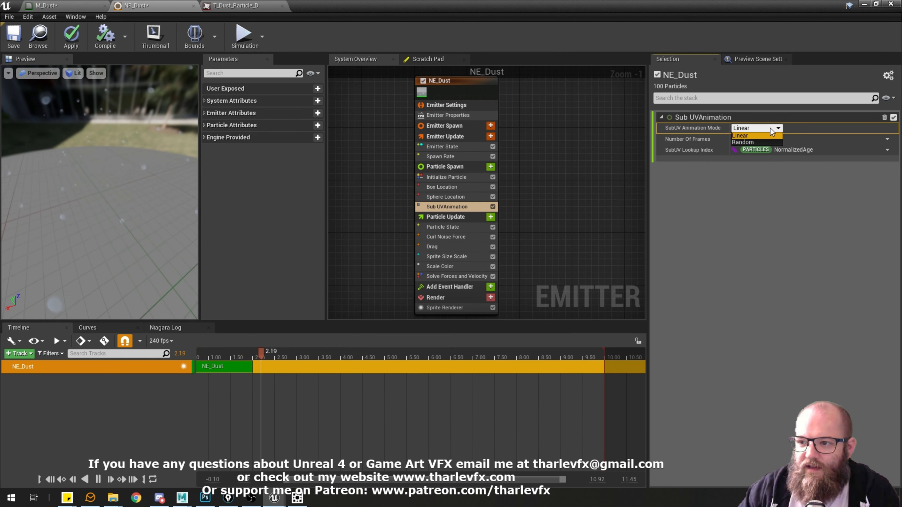
pyautogui.click(752, 144)
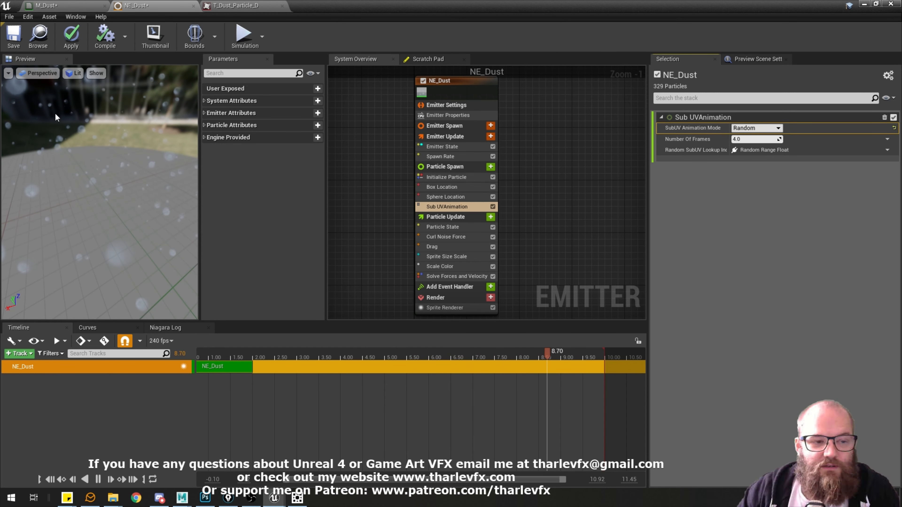
pyautogui.moveTo(116, 149); pyautogui.dragTo(76, 106)
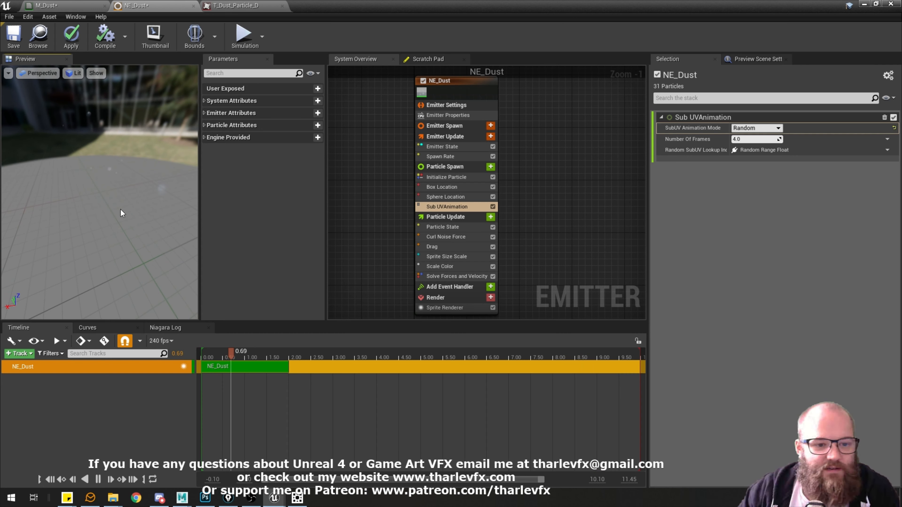
# Try the Sub UVAnimation module under Particle Update, return it to the end of Particle Spawn, and check the preview.
pyautogui.moveTo(447, 206); pyautogui.dragTo(455, 217)
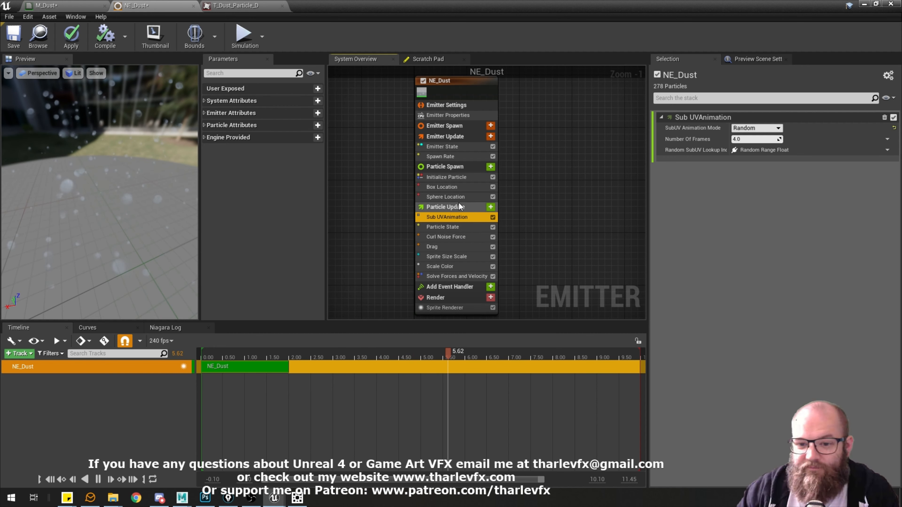
pyautogui.moveTo(456, 216)
pyautogui.mouseDown()
pyautogui.moveTo(459, 176)
pyautogui.moveTo(460, 202)
pyautogui.mouseUp()
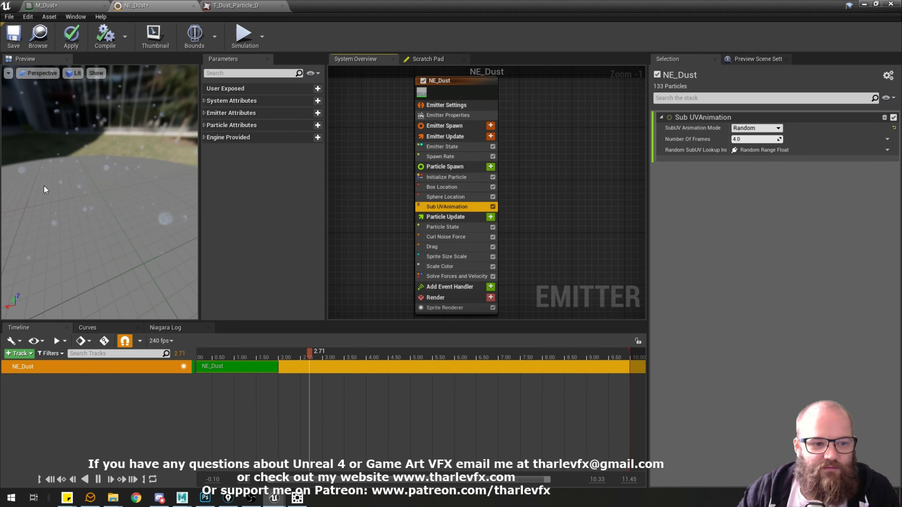
pyautogui.moveTo(44, 186); pyautogui.dragTo(67, 194)
pyautogui.moveTo(127, 188)
pyautogui.mouseDown()
pyautogui.moveTo(89, 192)
pyautogui.moveTo(96, 224)
pyautogui.moveTo(114, 196)
pyautogui.moveTo(131, 190)
pyautogui.mouseUp()
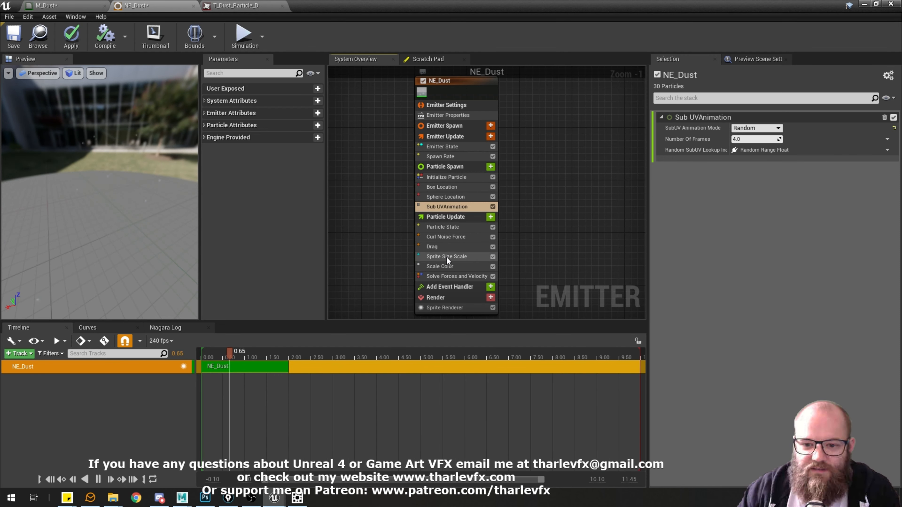
# Set the Initialize Particle Sprite Size range to a minimum of 1.5 and a maximum of 2.5.
pyautogui.click(454, 257)
pyautogui.click(436, 198)
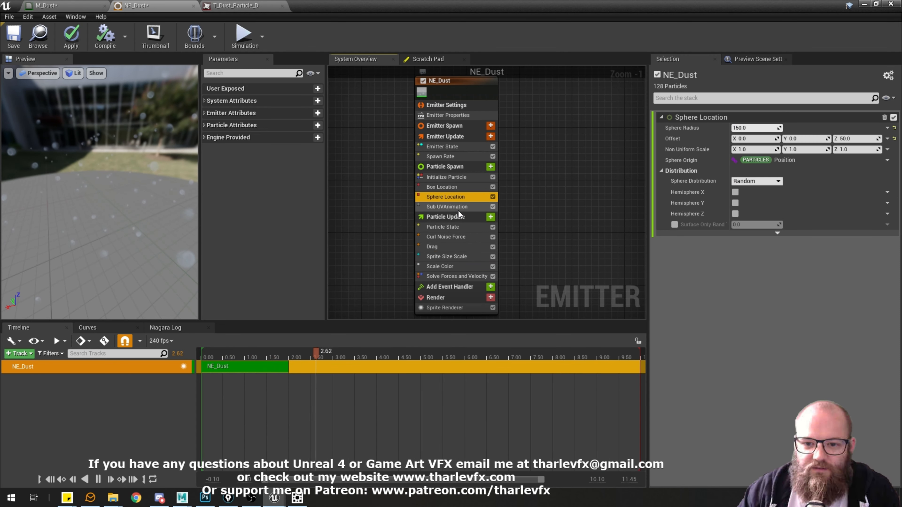
pyautogui.click(457, 207)
pyautogui.click(444, 187)
pyautogui.click(444, 177)
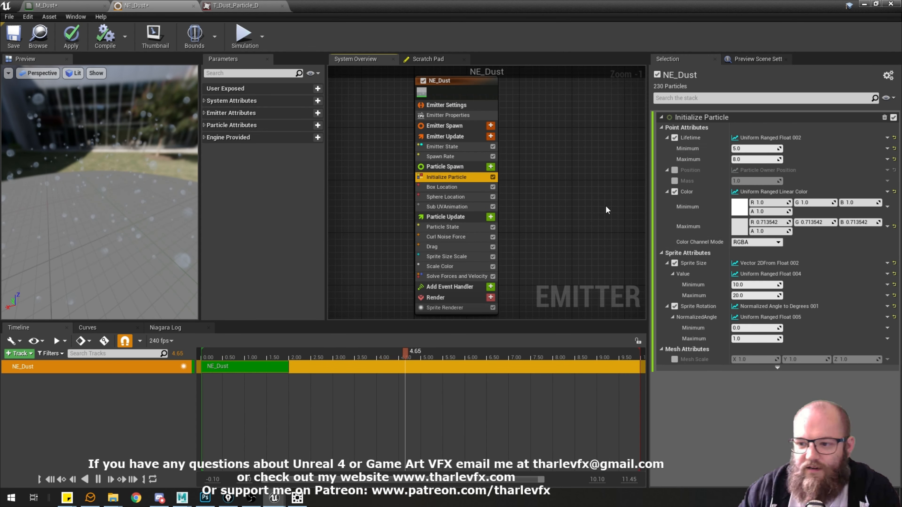
pyautogui.click(761, 284)
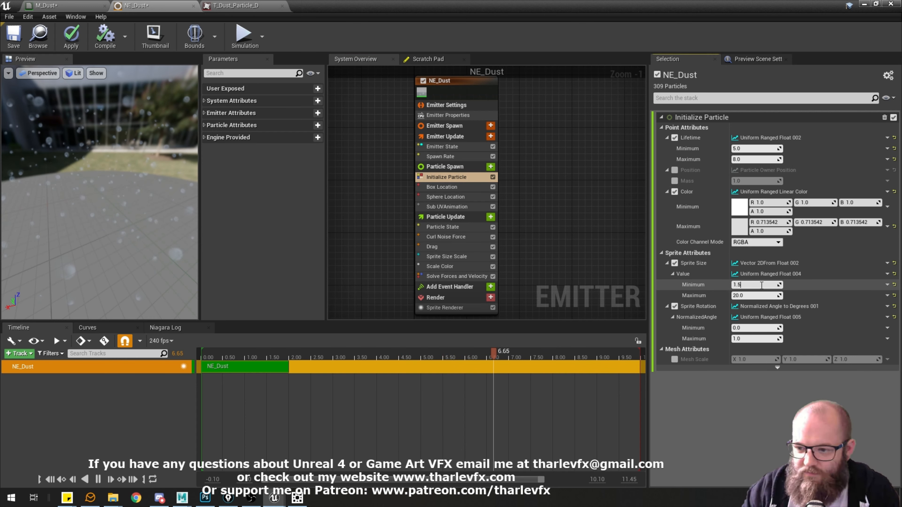
pyautogui.press('Tab')
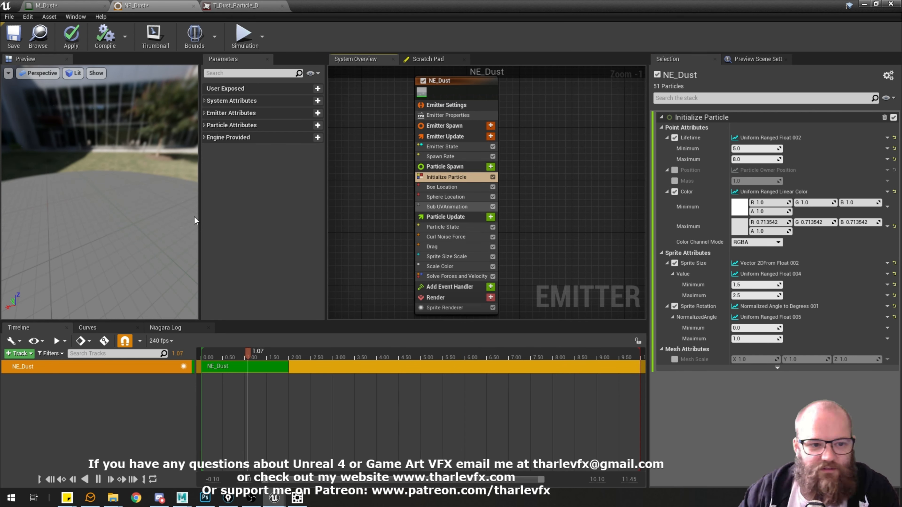
# Check the resized dust particles from other angles in the preview and save the NE_Dust emitter.
pyautogui.moveTo(153, 217); pyautogui.dragTo(88, 142)
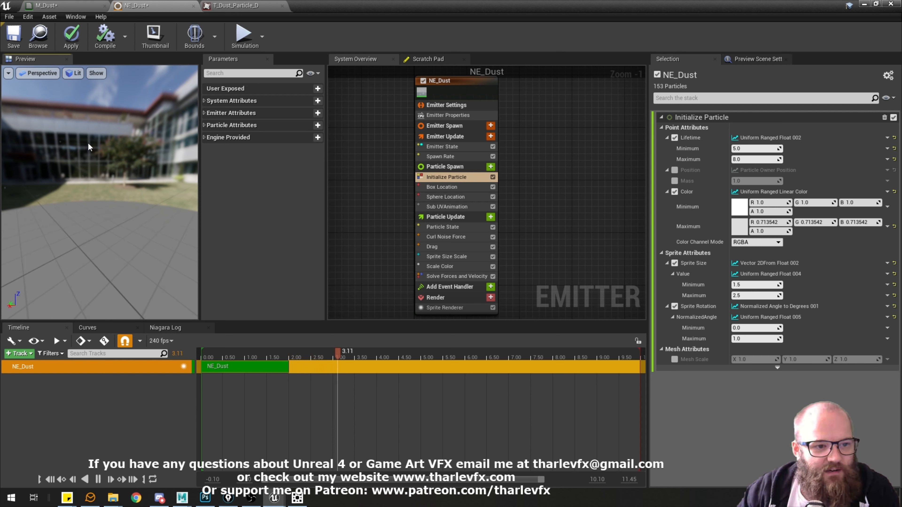
pyautogui.moveTo(154, 219); pyautogui.dragTo(67, 191)
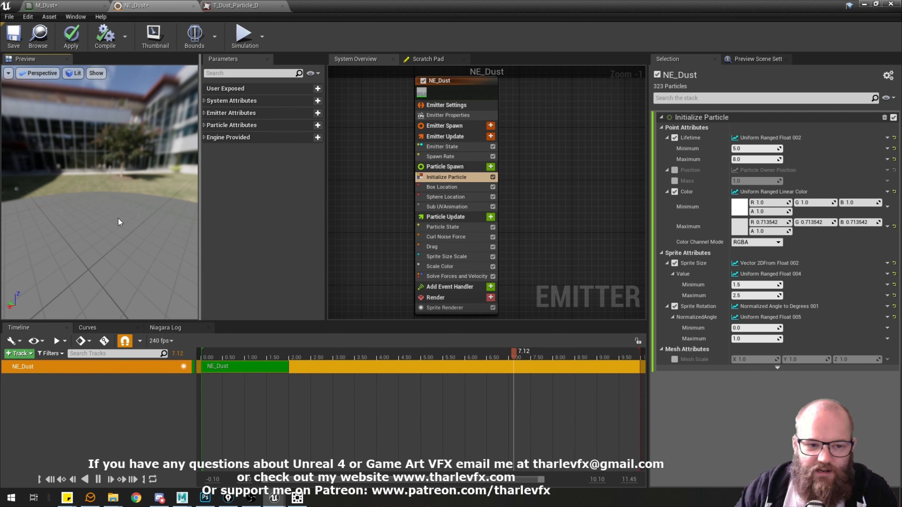
pyautogui.moveTo(53, 198); pyautogui.dragTo(27, 187, button='right')
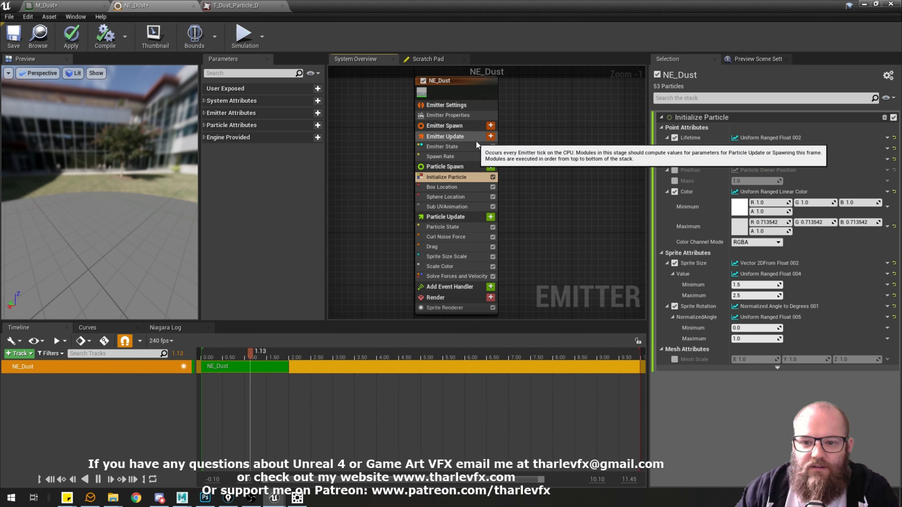
pyautogui.moveTo(571, 253); pyautogui.dragTo(561, 256, button='right')
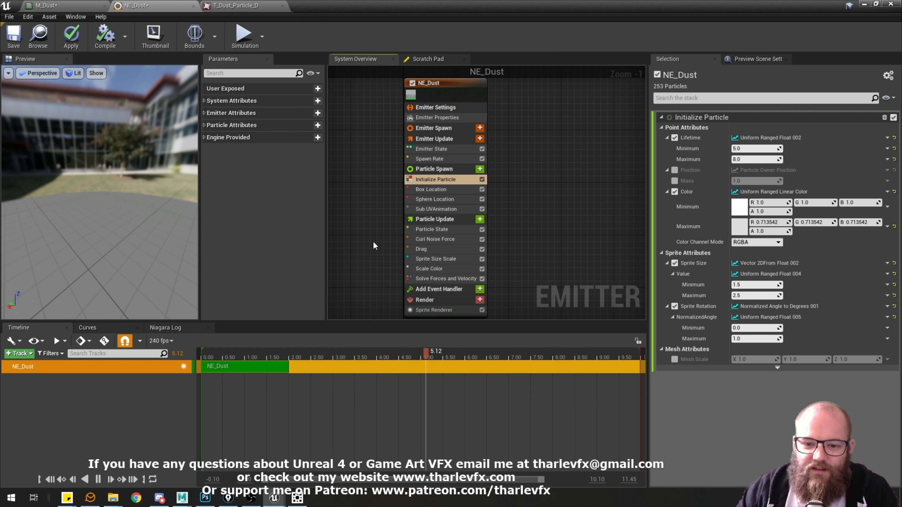
pyautogui.click(13, 35)
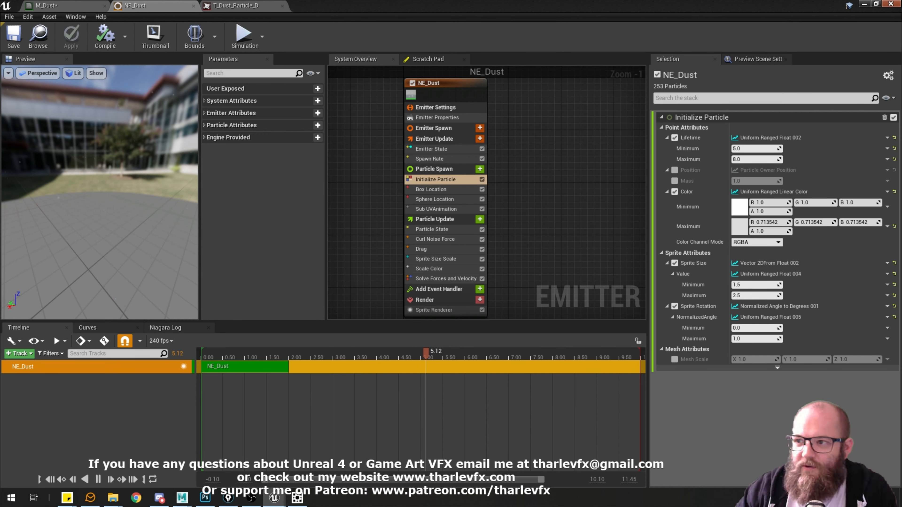
# Create a Niagara Emitter from the Empty template in the Niagara folder and name it NE_Dust_Empty.
pyautogui.click(863, 5)
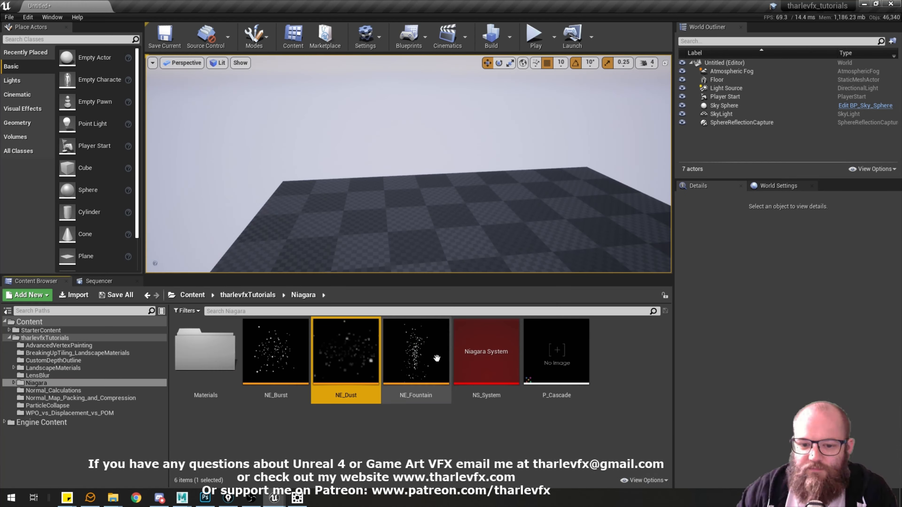
pyautogui.rightClick(379, 455)
pyautogui.moveTo(419, 375)
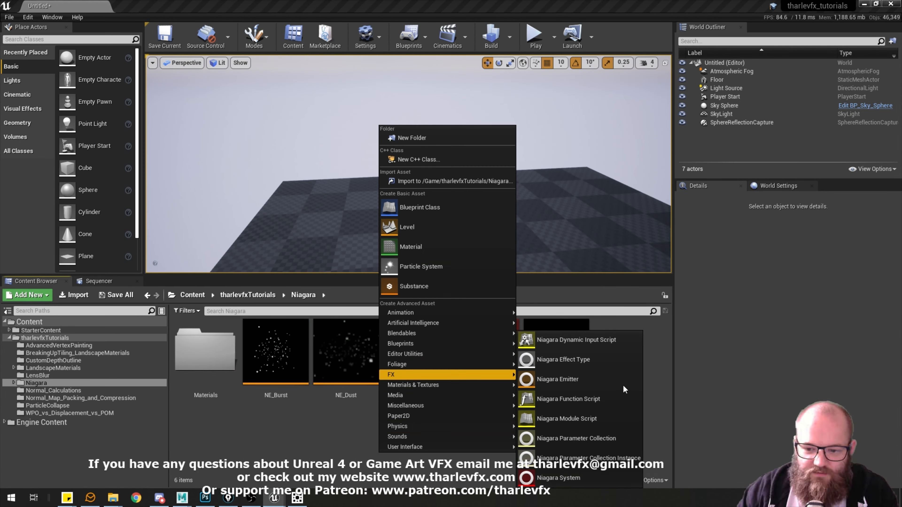
pyautogui.click(575, 379)
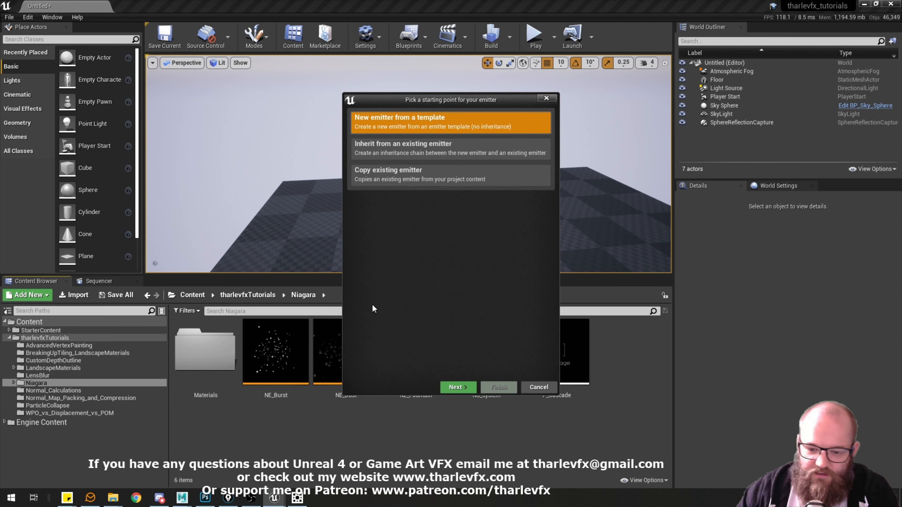
pyautogui.click(461, 388)
pyautogui.click(412, 217)
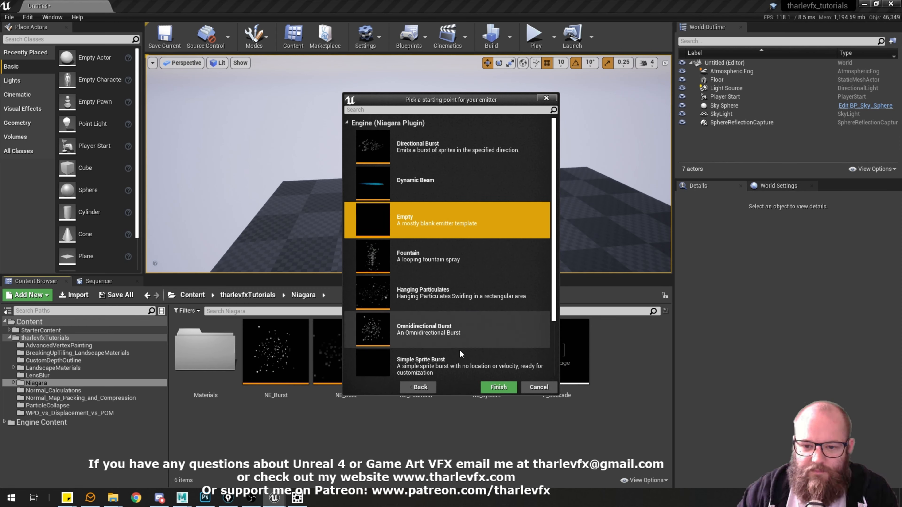
pyautogui.click(499, 387)
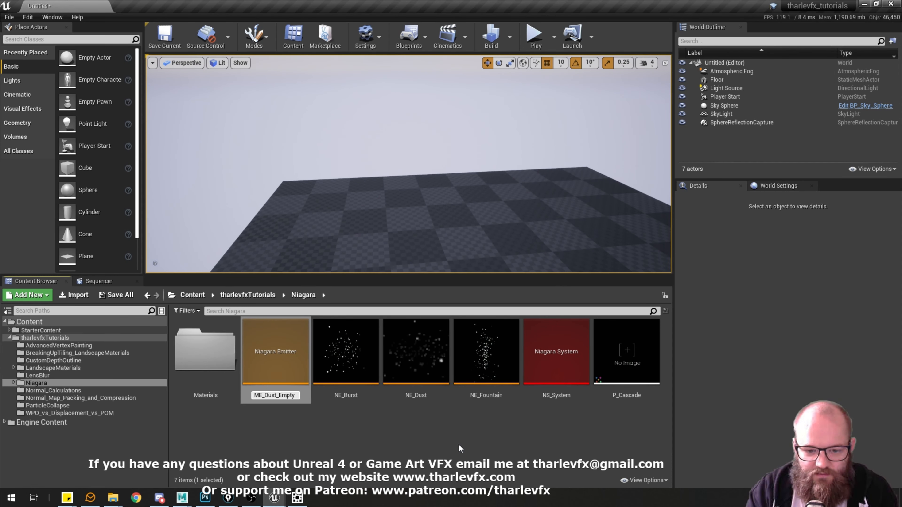
pyautogui.press('Return')
pyautogui.press('F2')
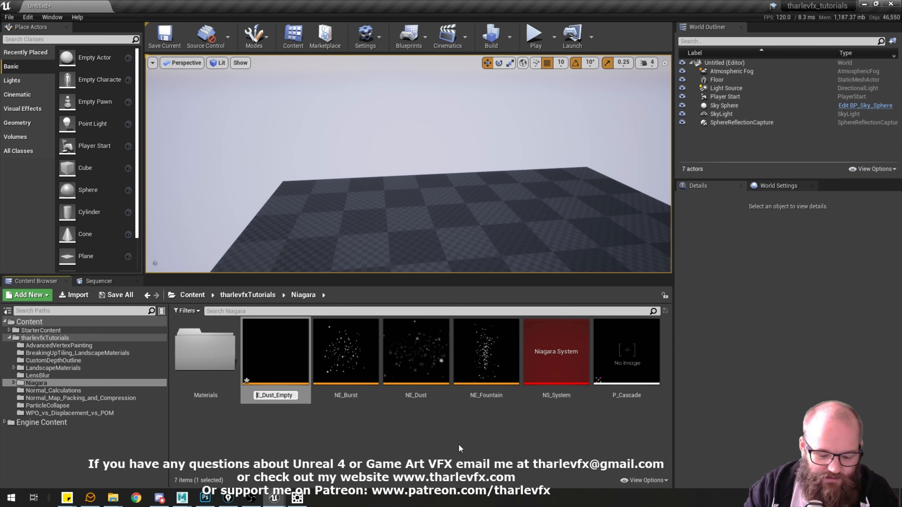
pyautogui.write('N')
pyautogui.press('Return')
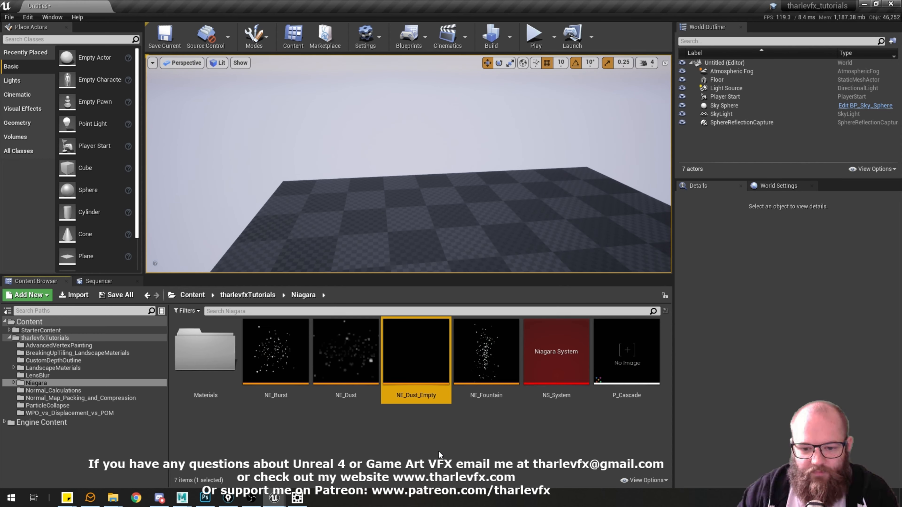
# Open the NE_Dust_Empty emitter and turn on the particle counts display in its preview.
pyautogui.doubleClick(422, 346)
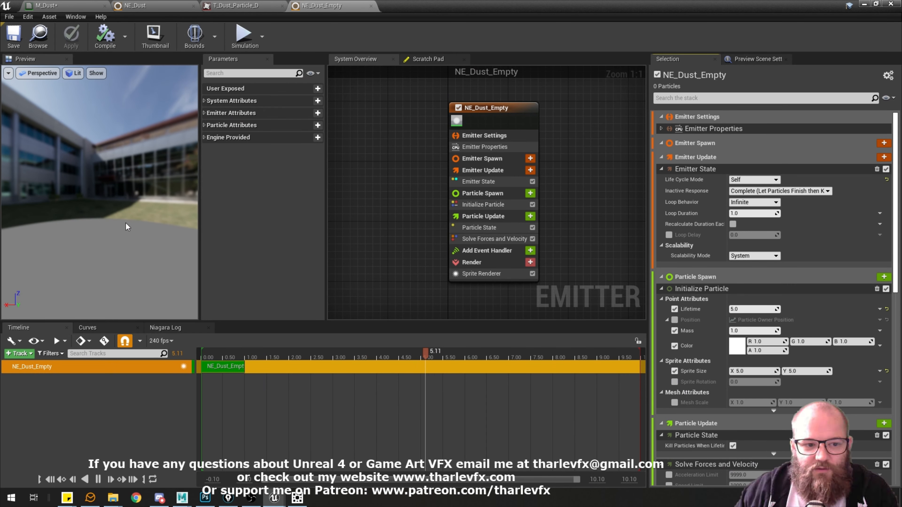
pyautogui.moveTo(127, 226); pyautogui.dragTo(142, 242)
pyautogui.click(96, 73)
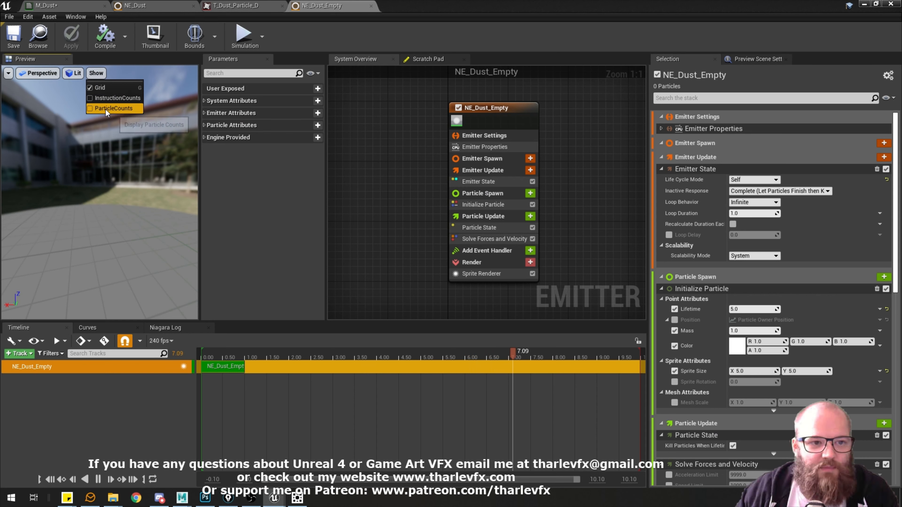
pyautogui.click(99, 98)
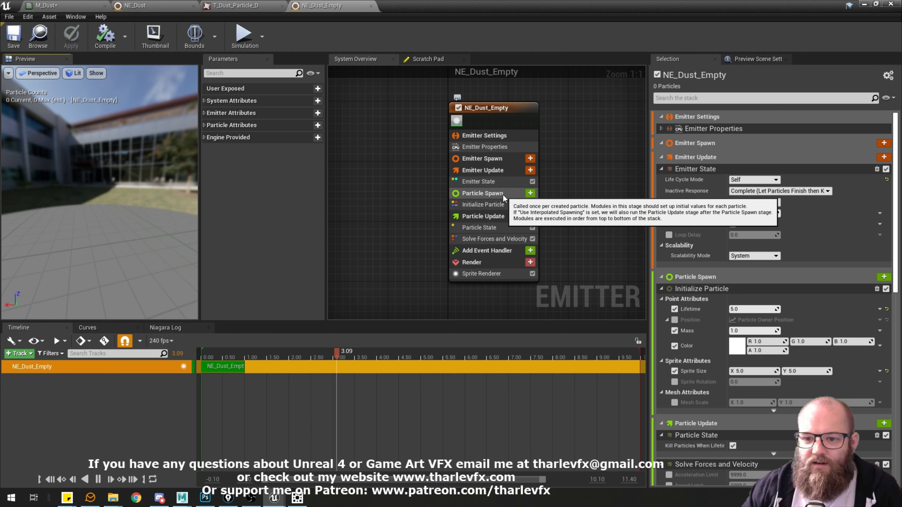
# Using NE_Dust's Spawn Rate module as reference, add a Spawn Rate module to Emitter Update in NE_Dust_Empty.
pyautogui.click(483, 193)
pyautogui.click(276, 5)
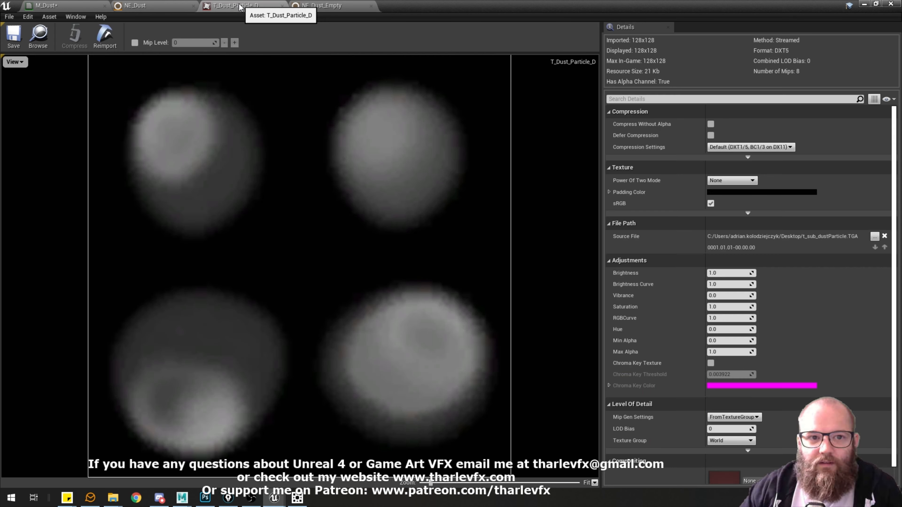
pyautogui.click(142, 5)
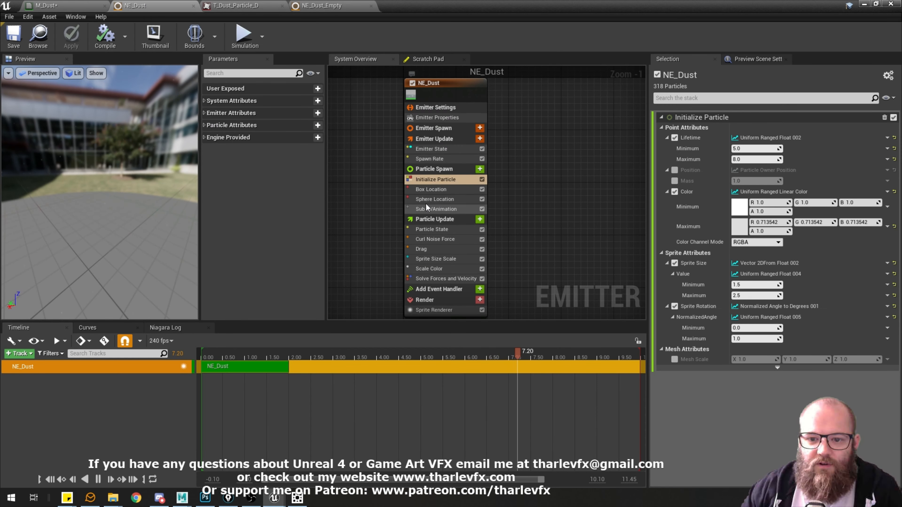
pyautogui.click(451, 159)
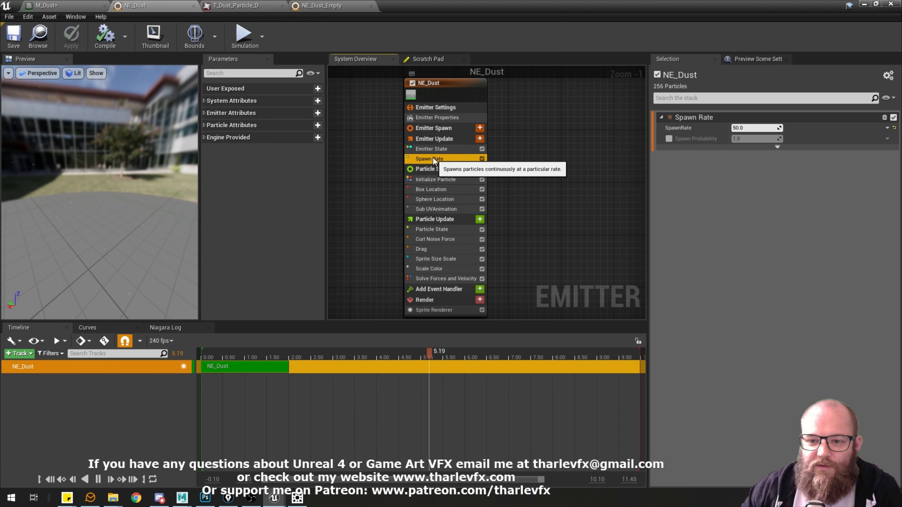
pyautogui.click(333, 6)
pyautogui.click(487, 171)
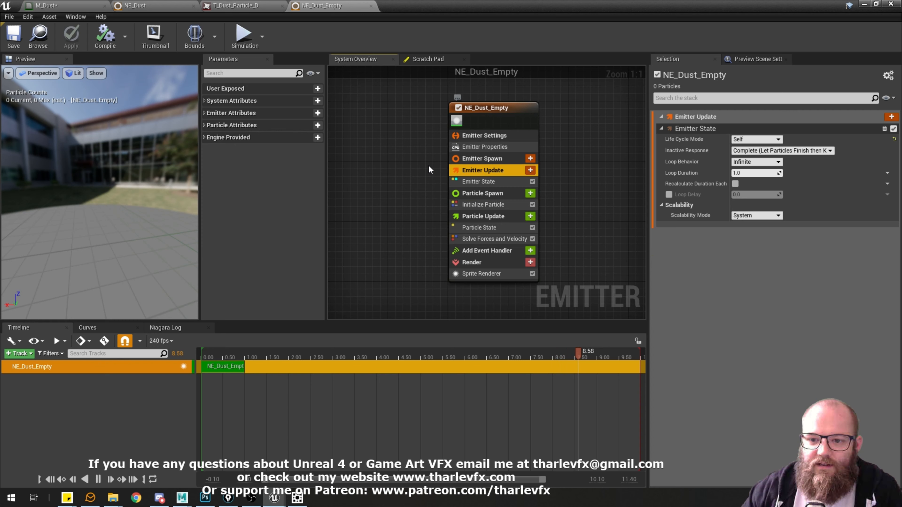
pyautogui.click(531, 170)
pyautogui.write('spawn rate')
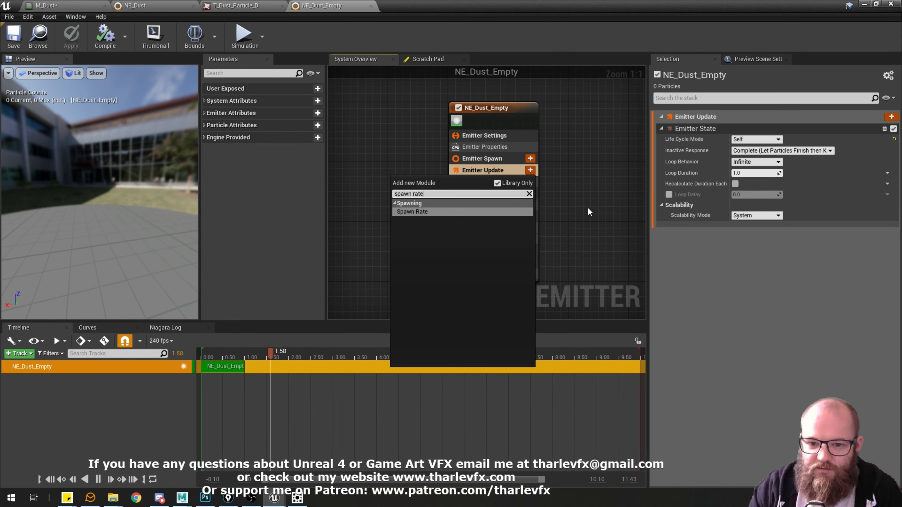
pyautogui.press('Return')
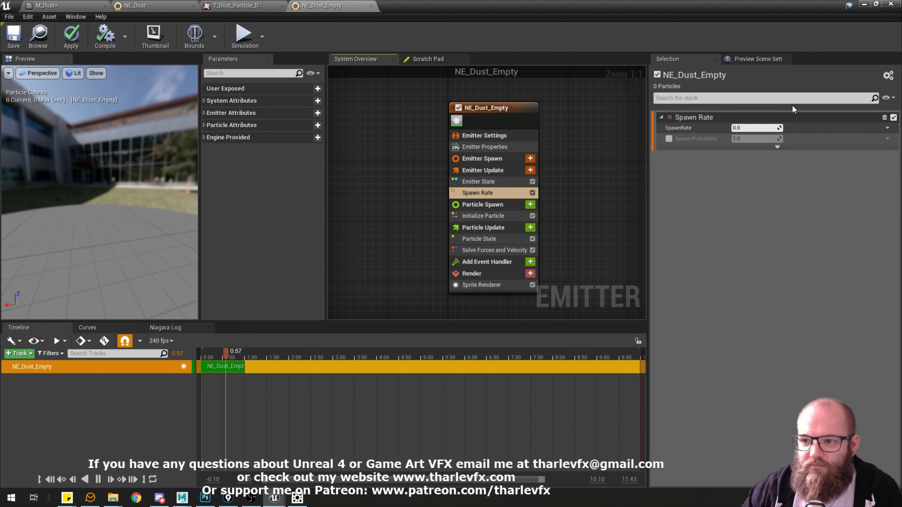
# Set the SpawnRate of NE_Dust_Empty to 20 and check the spawned particles in the preview.
pyautogui.click(759, 128)
pyautogui.write('20')
pyautogui.press('Return')
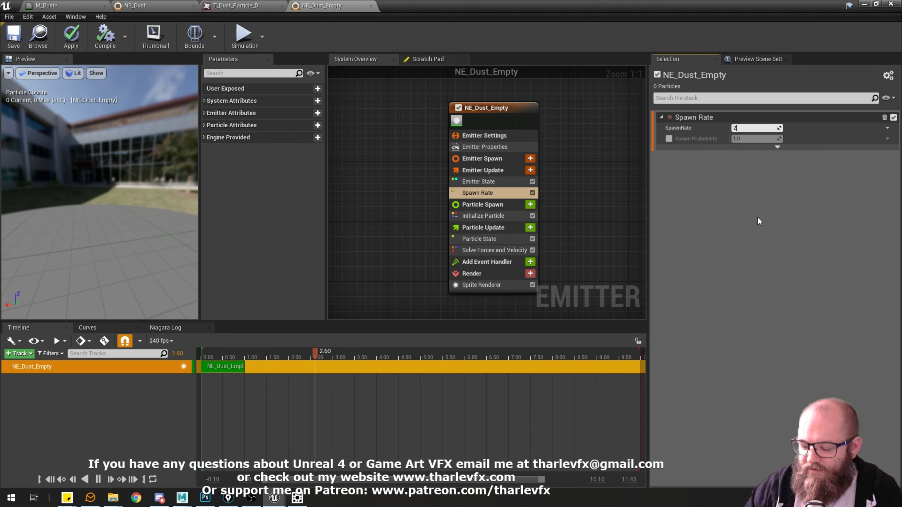
pyautogui.moveTo(101, 195); pyautogui.dragTo(110, 204)
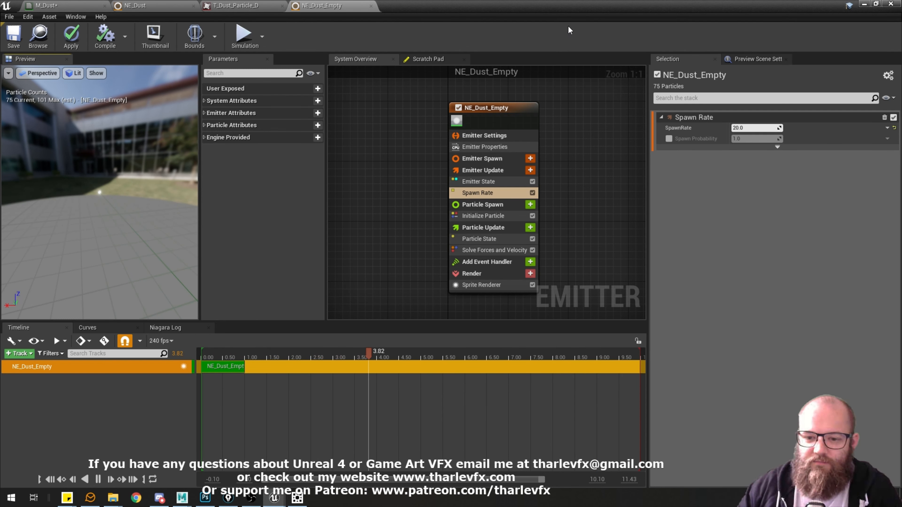
# Using NE_Dust's Box Location as reference, add a Box Location module to Particle Spawn in NE_Dust_Empty and check the preview.
pyautogui.click(486, 206)
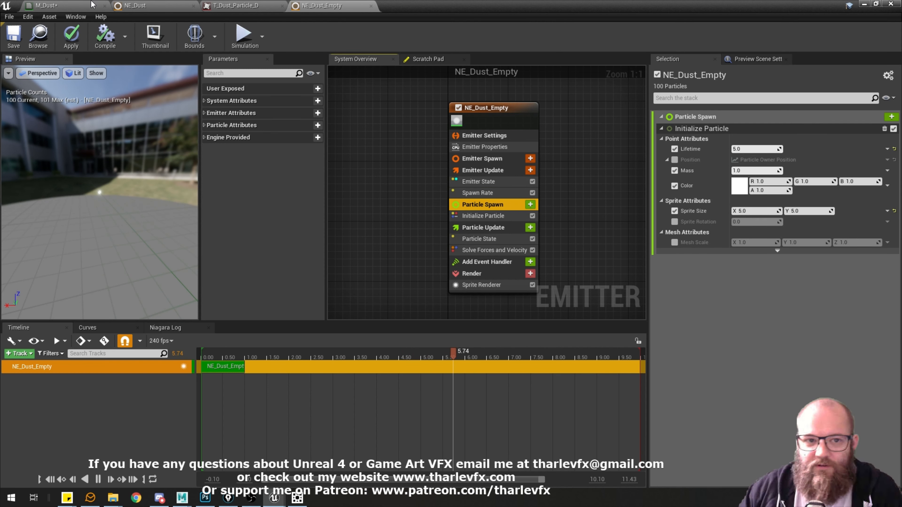
pyautogui.click(150, 5)
pyautogui.click(440, 189)
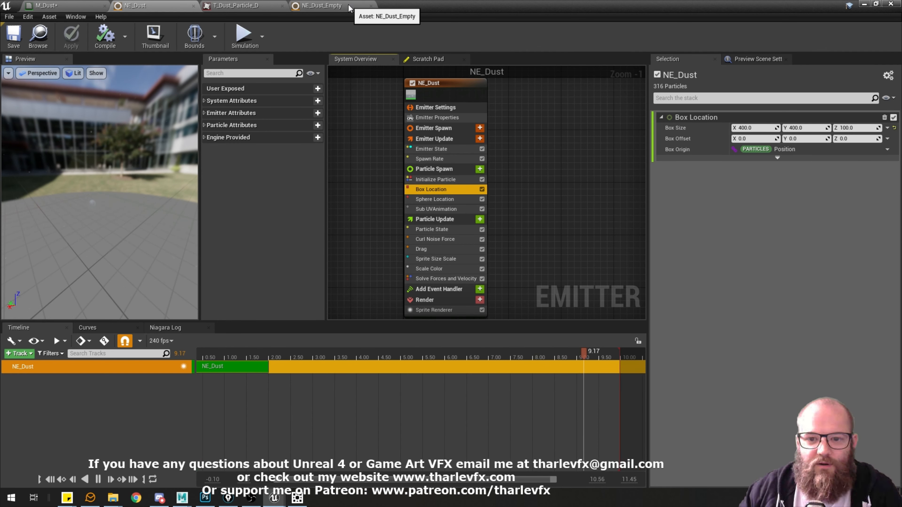
pyautogui.click(321, 5)
pyautogui.click(530, 204)
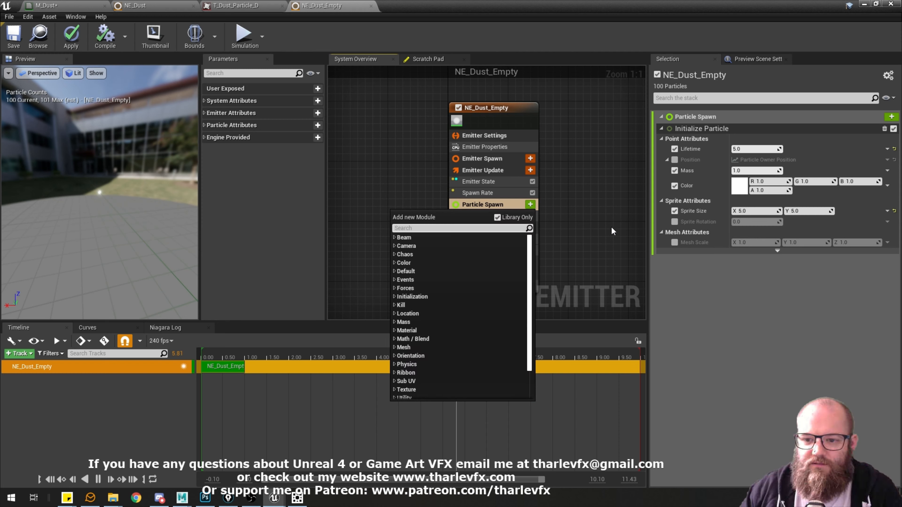
pyautogui.write('box loc')
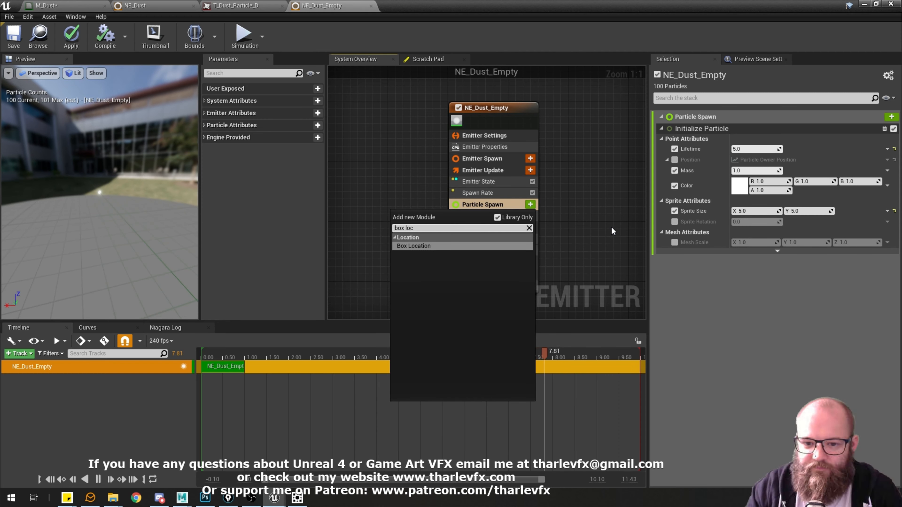
pyautogui.press('Return')
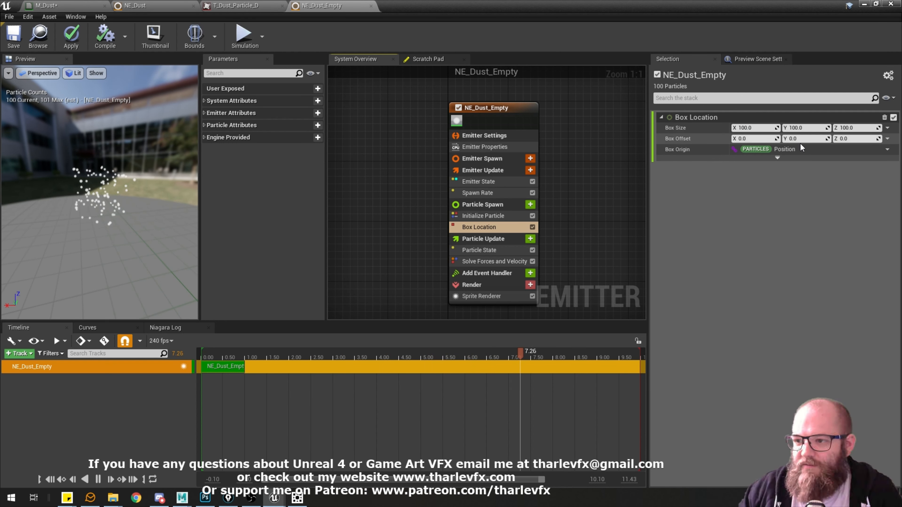
pyautogui.moveTo(103, 185); pyautogui.dragTo(146, 157)
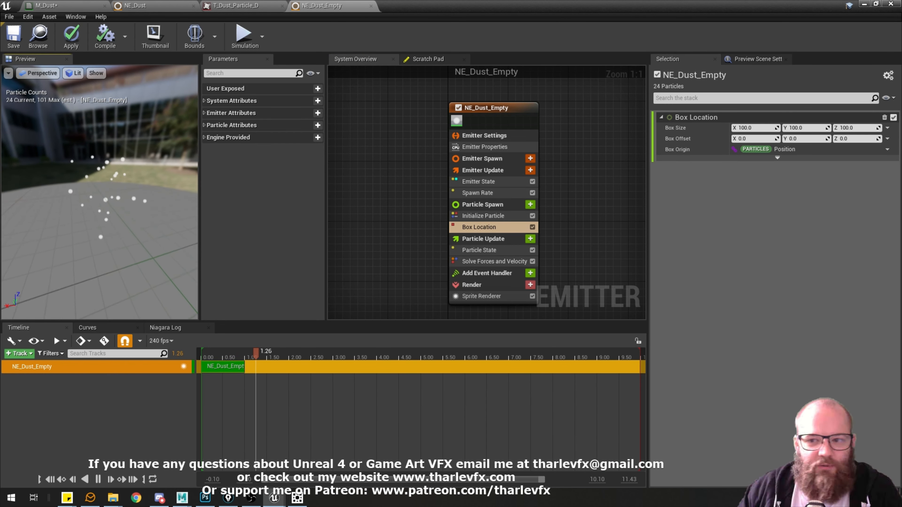
# Look through the Box Location advanced options and set its Box Size to 250 on X, Y and Z.
pyautogui.click(778, 158)
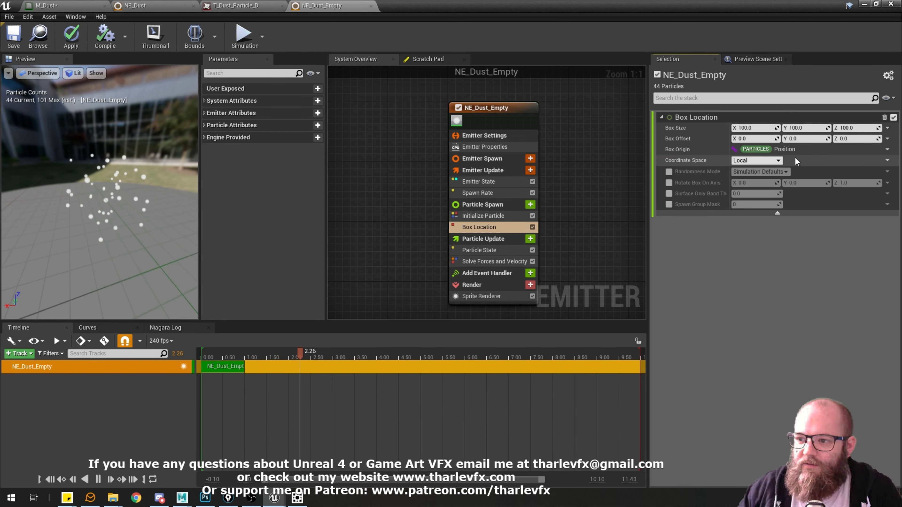
pyautogui.click(778, 213)
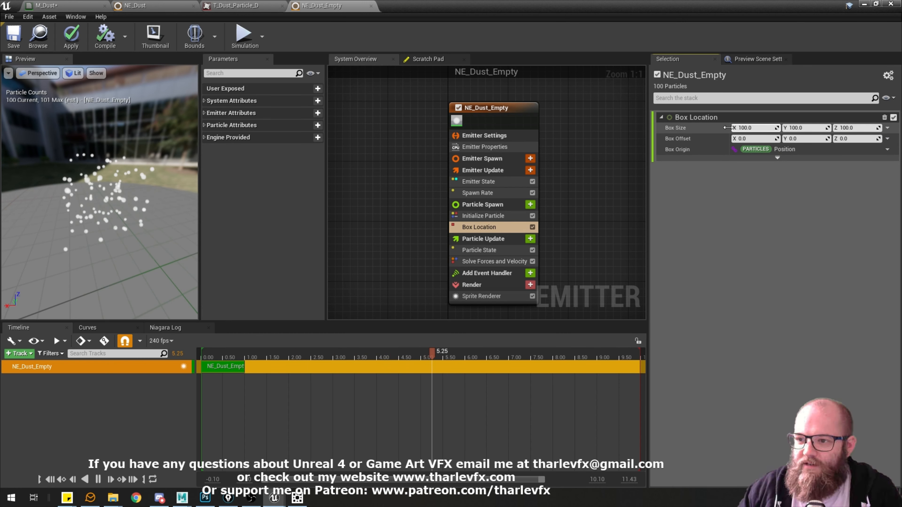
pyautogui.click(758, 127)
pyautogui.write('250')
pyautogui.press('Tab')
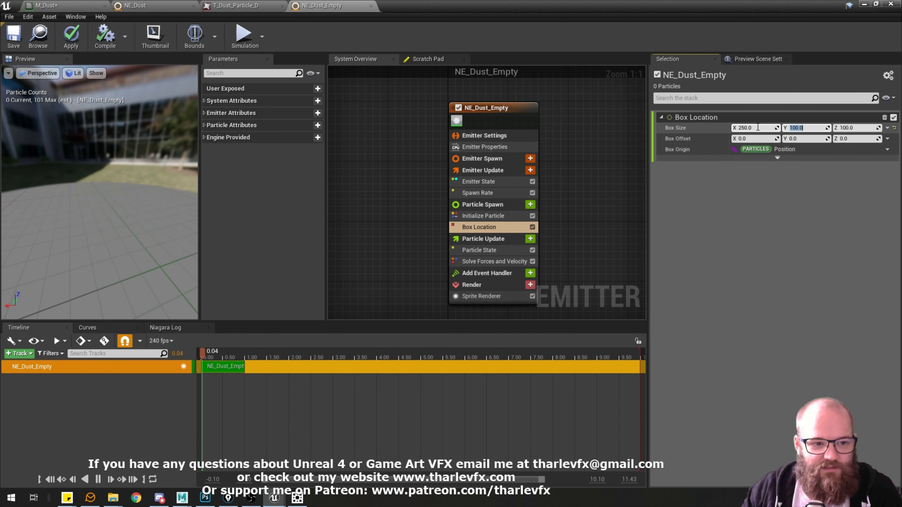
pyautogui.write('250')
pyautogui.press('Tab')
pyautogui.write('250')
pyautogui.press('Return')
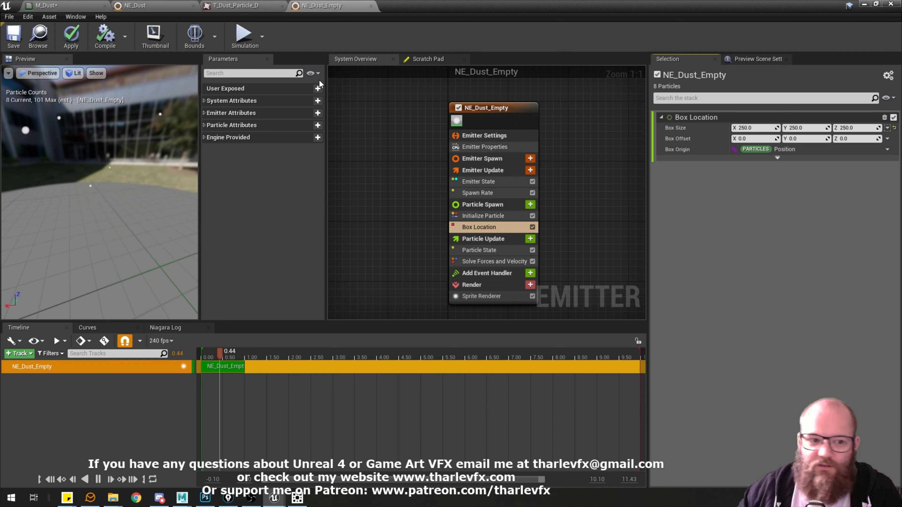
pyautogui.moveTo(127, 199); pyautogui.dragTo(72, 223)
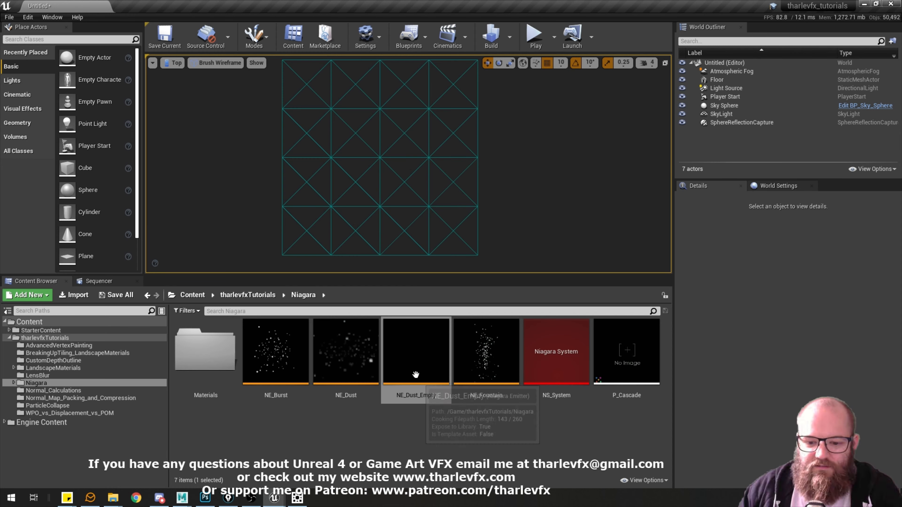
# Reopen NE_Dust_Empty, set the Box Location Box Size to 1000 on X, Y and Z, and check the preview.
pyautogui.doubleClick(416, 355)
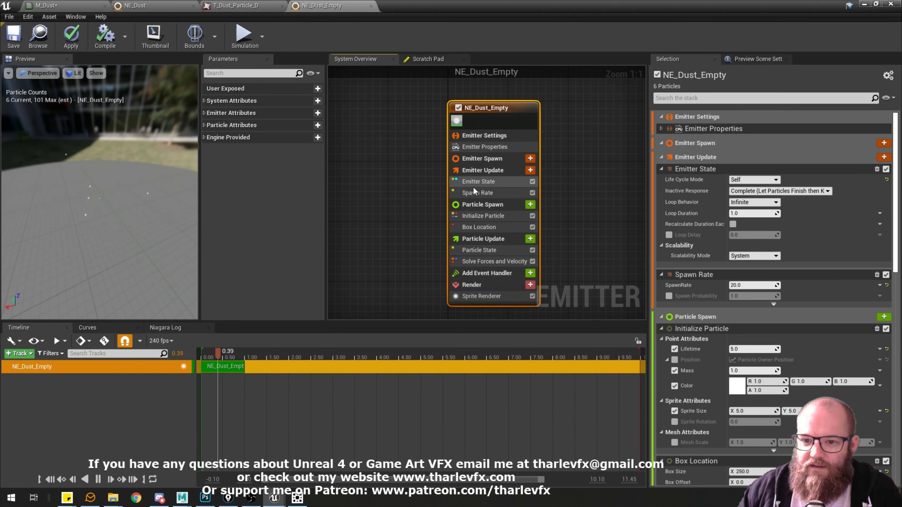
pyautogui.click(479, 228)
pyautogui.click(755, 128)
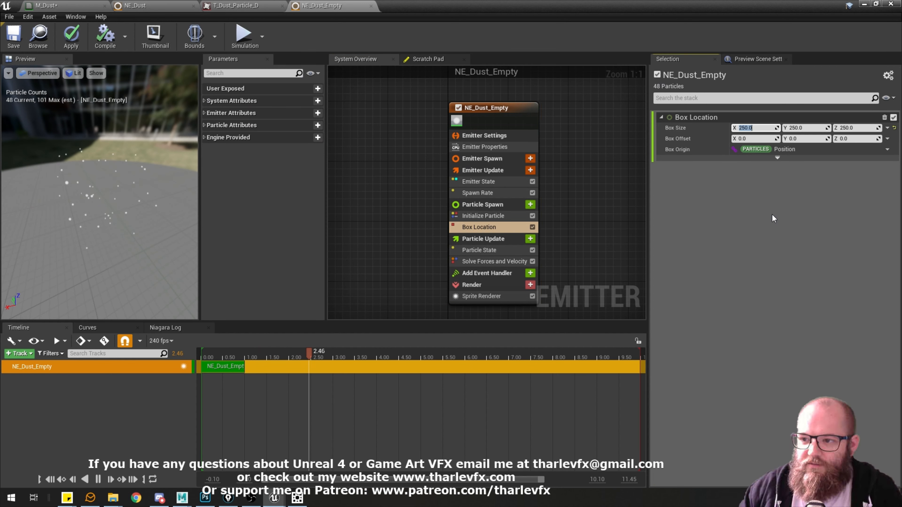
pyautogui.write('1000')
pyautogui.press('Tab')
pyautogui.write('1000')
pyautogui.press('Tab')
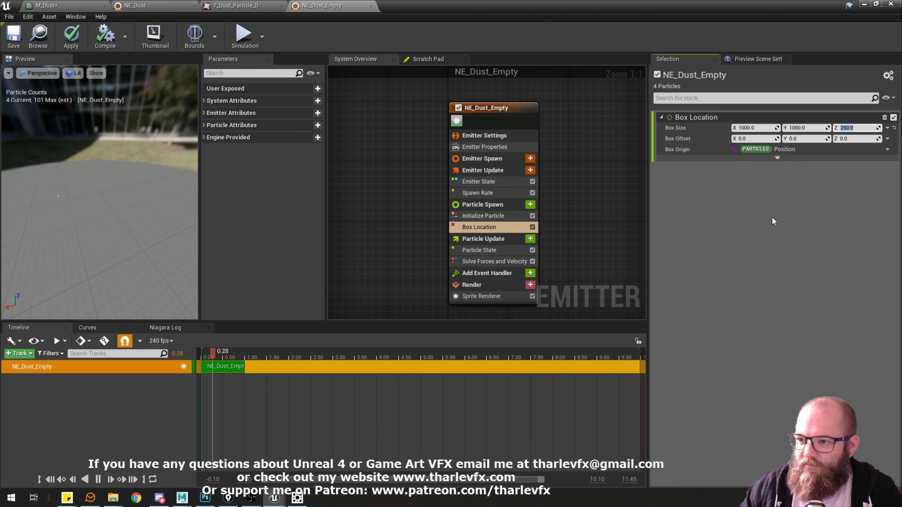
pyautogui.write('1000')
pyautogui.press('Return')
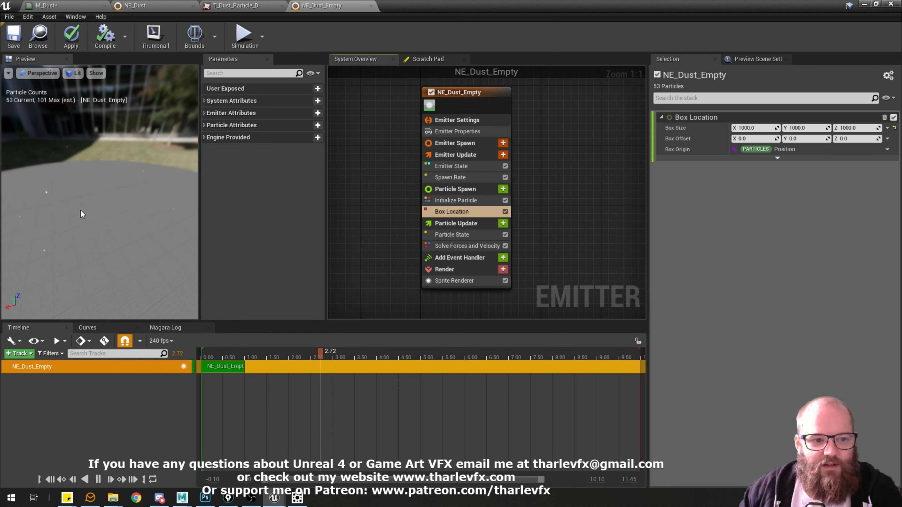
pyautogui.moveTo(81, 210)
pyautogui.mouseDown()
pyautogui.moveTo(90, 189)
pyautogui.moveTo(94, 207)
pyautogui.mouseUp()
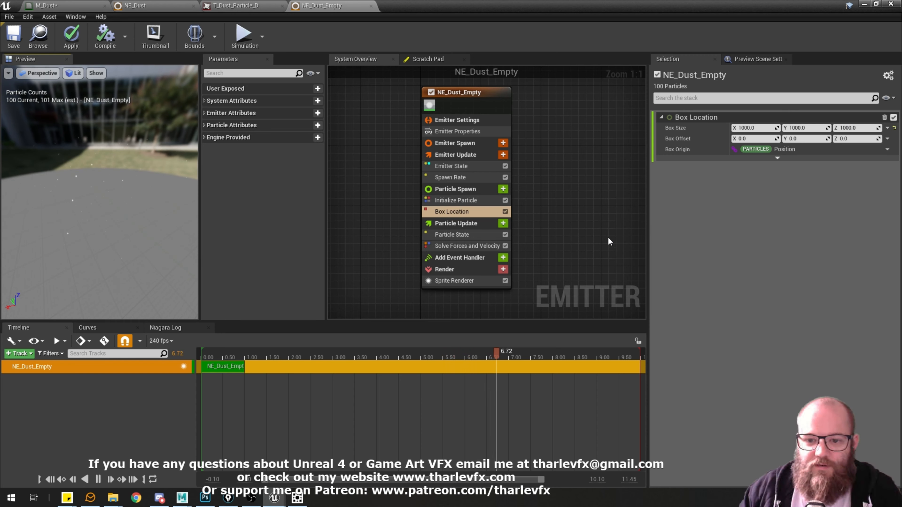
# Make the Initialize Particle Lifetime a Uniform Ranged Float with a minimum of 1 and a maximum of 3.
pyautogui.click(465, 201)
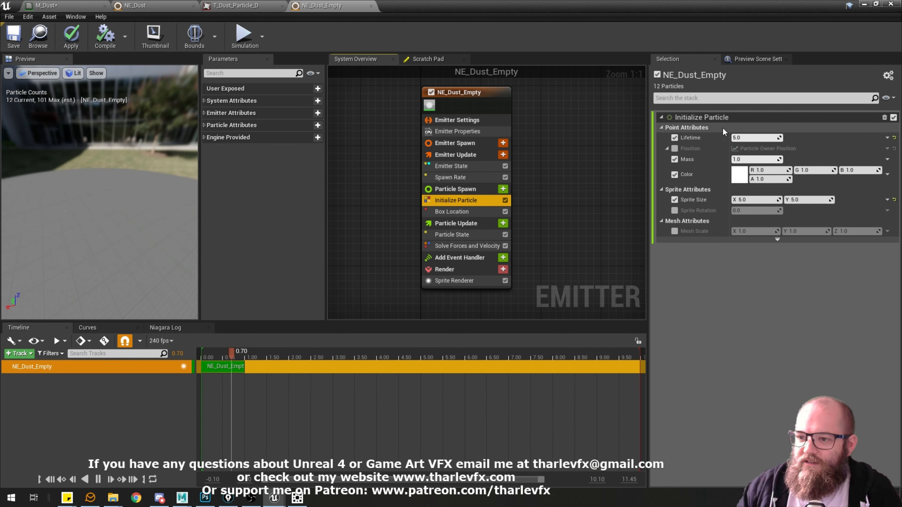
pyautogui.click(888, 138)
pyautogui.write('ran')
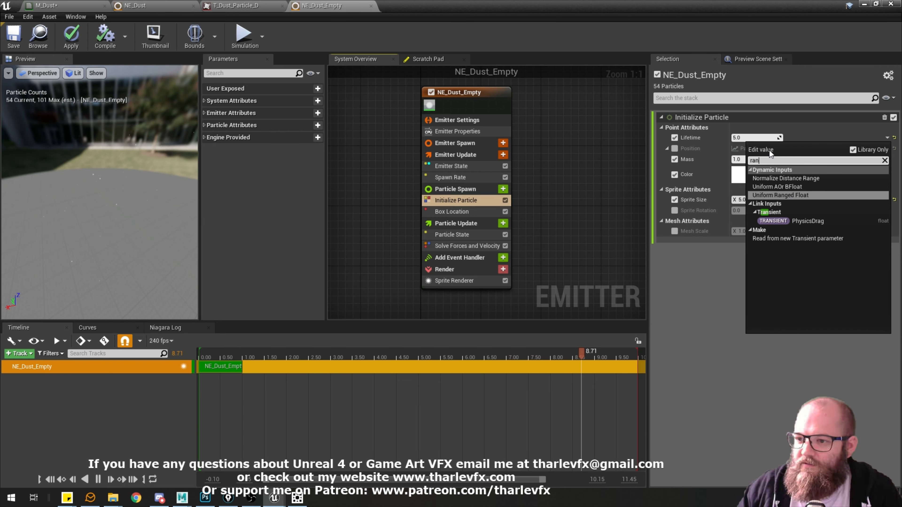
pyautogui.write('dom')
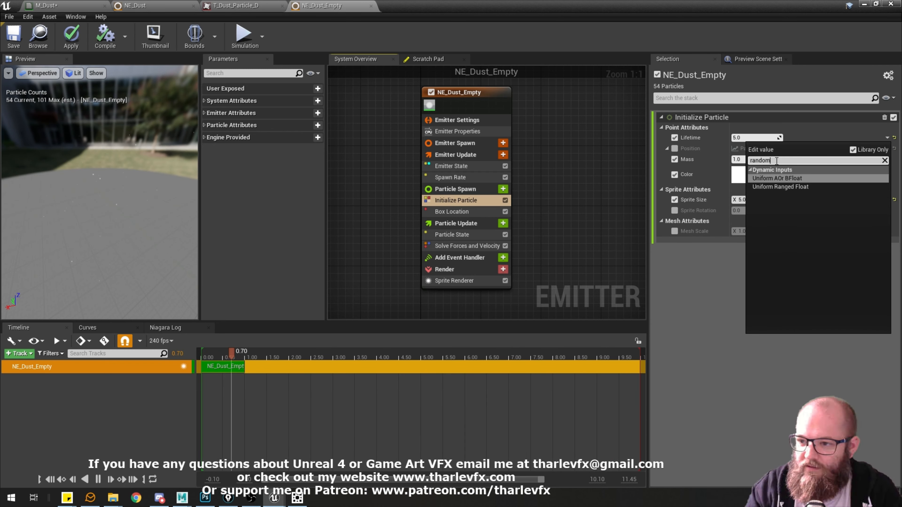
pyautogui.click(784, 187)
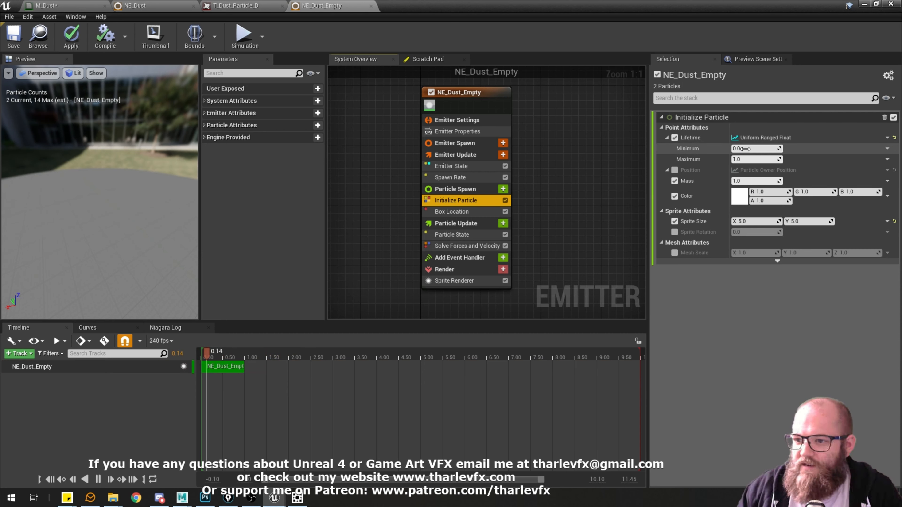
pyautogui.click(759, 149)
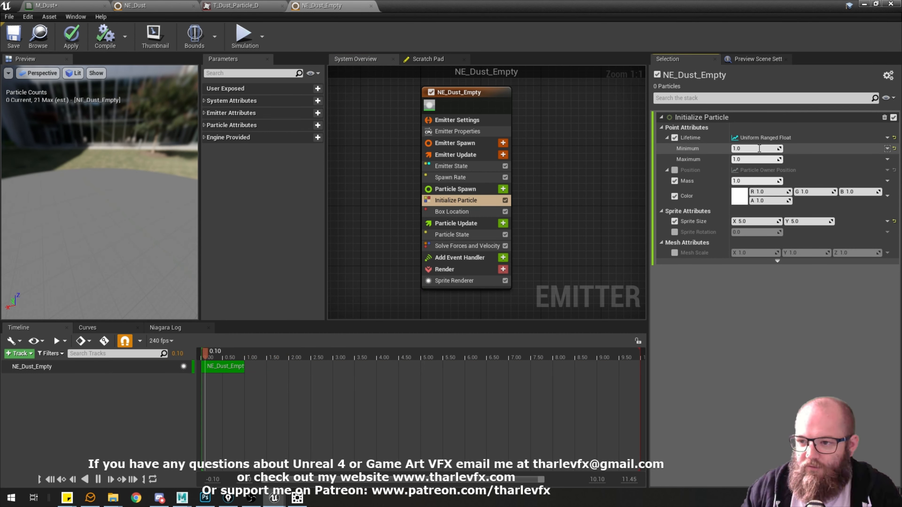
pyautogui.write('1')
pyautogui.press('Return')
pyautogui.press('Return')
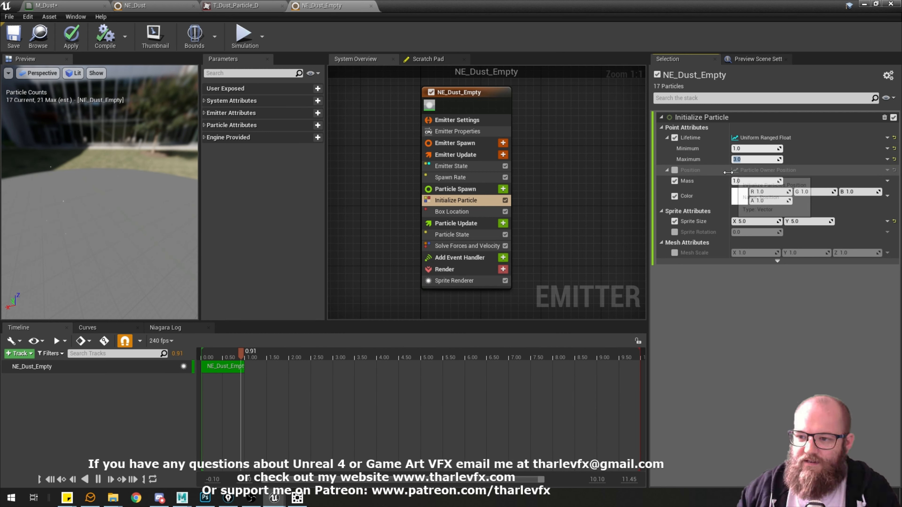
# Change the Initialize Particle Color to a random Uniform Ranged Linear Color.
pyautogui.click(887, 196)
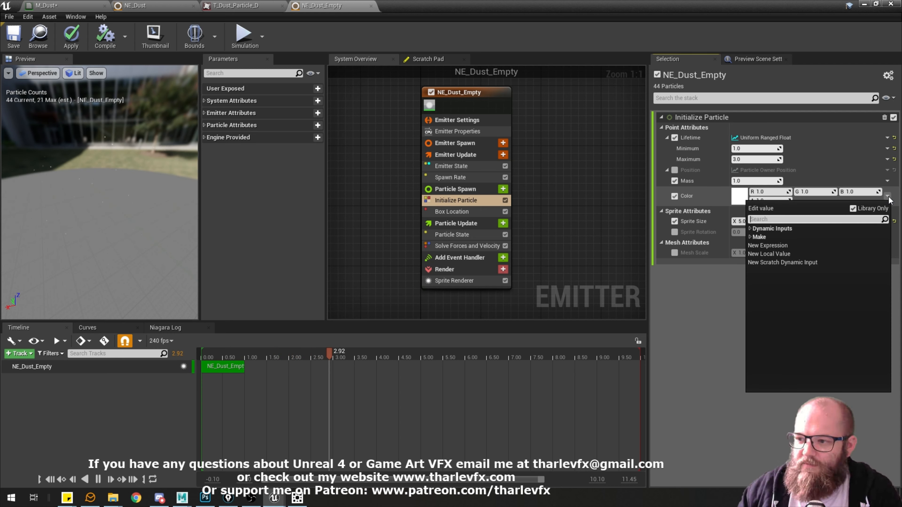
pyautogui.write('random')
pyautogui.click(798, 236)
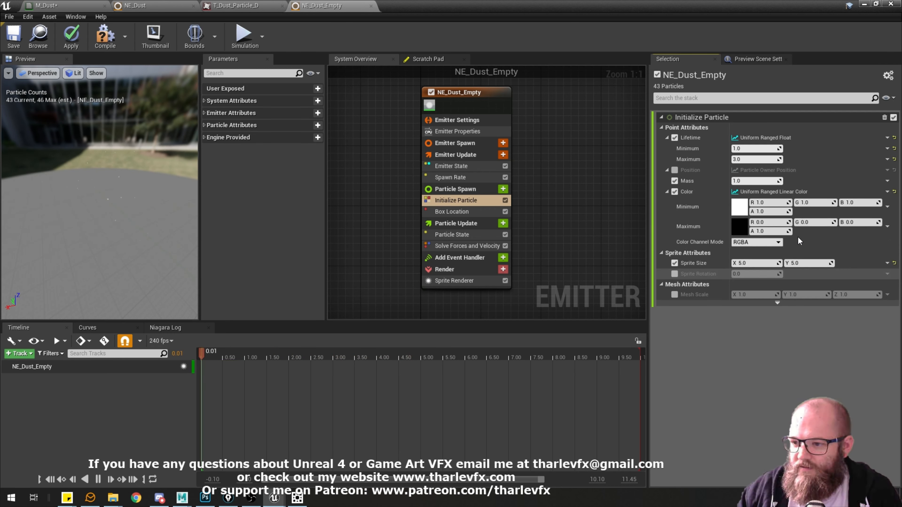
# Set the Initialize Particle Color maximum to a light grey with R, G and B at 0.71875.
pyautogui.click(740, 227)
pyautogui.moveTo(672, 295)
pyautogui.mouseDown()
pyautogui.moveTo(672, 260)
pyautogui.moveTo(675, 287)
pyautogui.mouseUp()
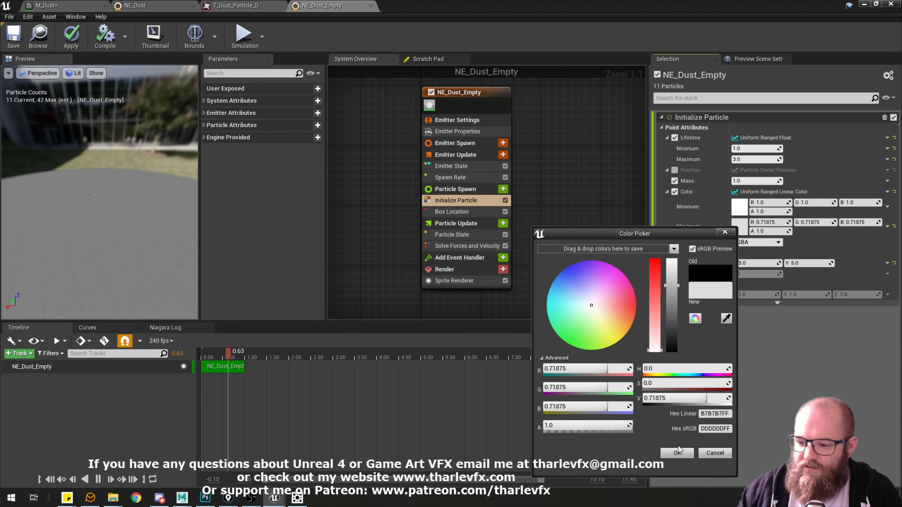
pyautogui.click(677, 454)
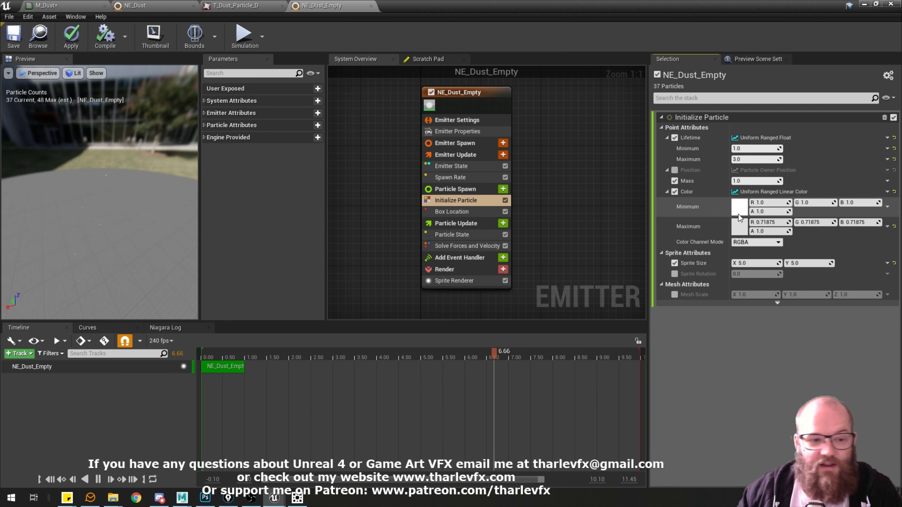
pyautogui.moveTo(105, 202)
pyautogui.mouseDown()
pyautogui.moveTo(67, 203)
pyautogui.moveTo(107, 202)
pyautogui.mouseUp()
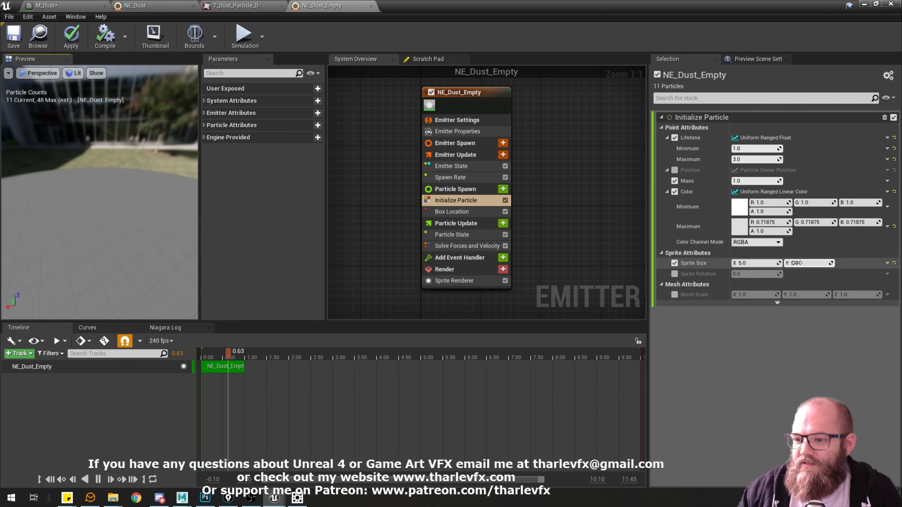
# Try Sprite Size X values of 15 and 50 and check the particle shapes in the preview.
pyautogui.click(764, 263)
pyautogui.press('Return')
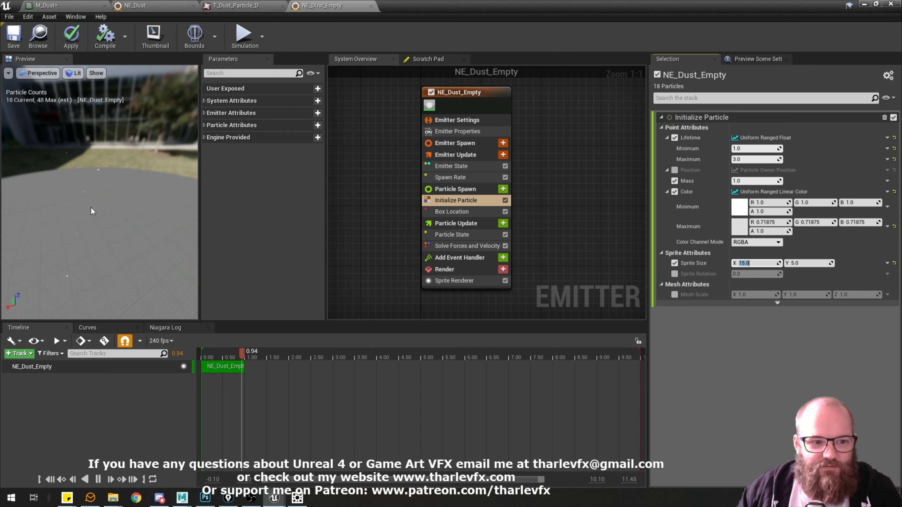
pyautogui.moveTo(92, 210); pyautogui.dragTo(81, 171)
pyautogui.click(765, 263)
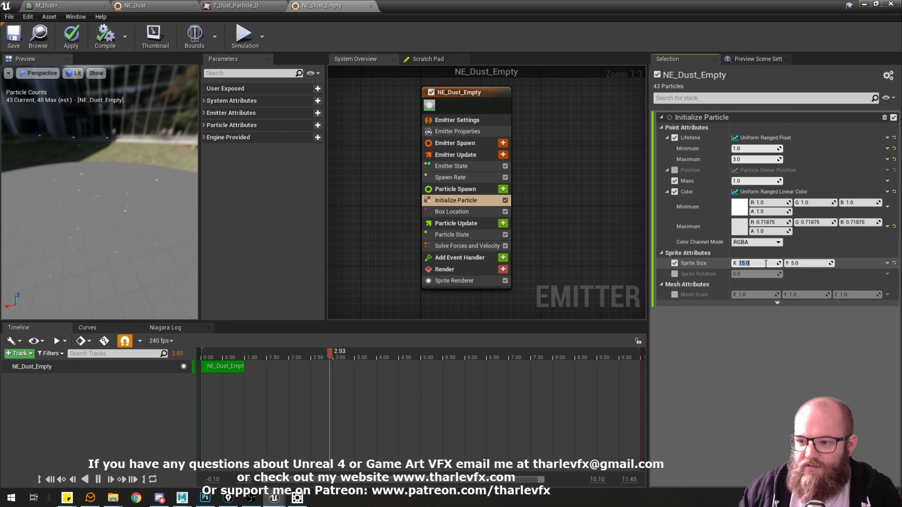
pyautogui.write('50')
pyautogui.press('Return')
pyautogui.moveTo(111, 202); pyautogui.dragTo(137, 199)
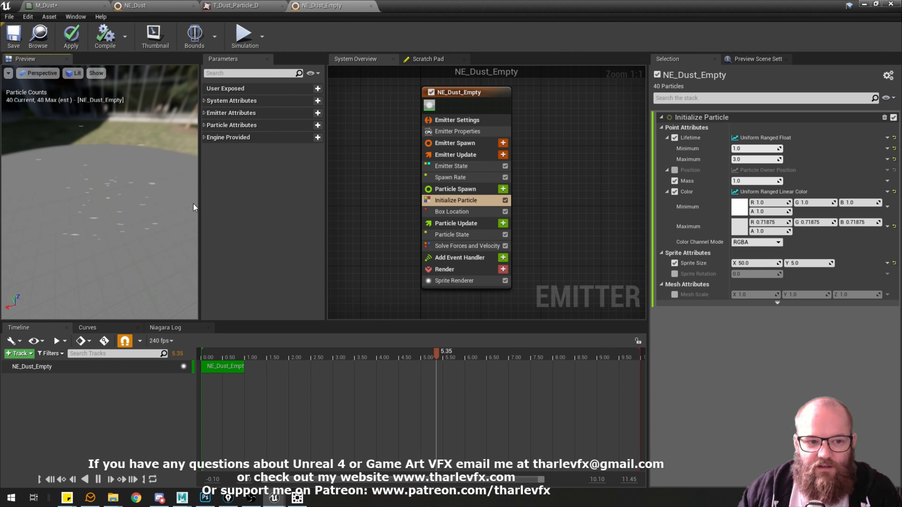
# Make the Sprite Size a random Uniform Ranged Vector 2D.
pyautogui.click(887, 263)
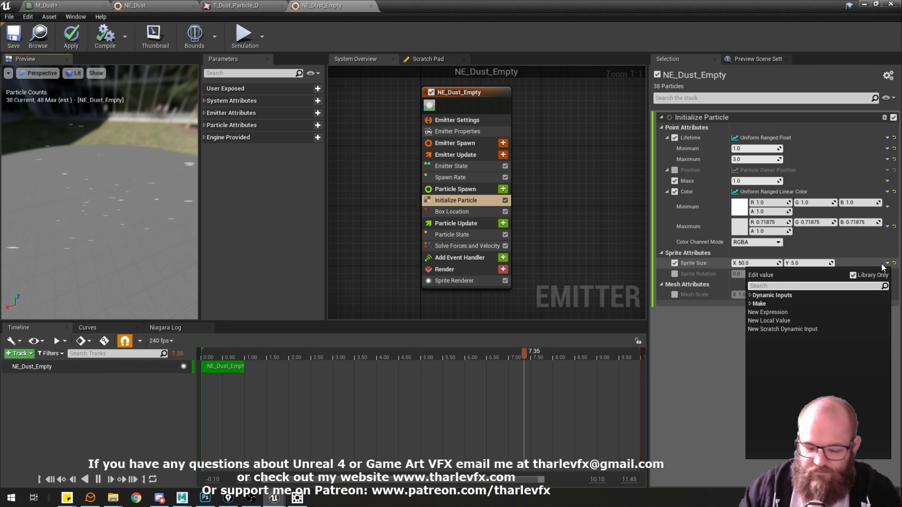
pyautogui.write('random')
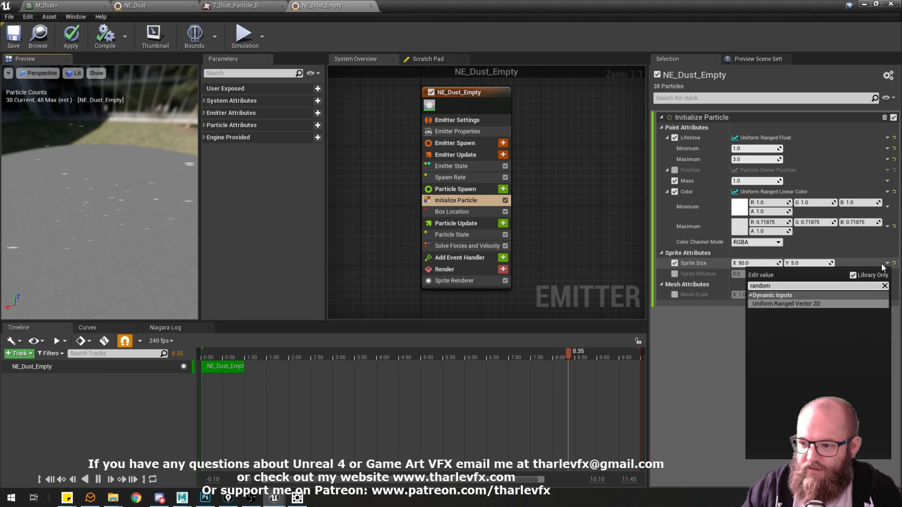
pyautogui.click(805, 305)
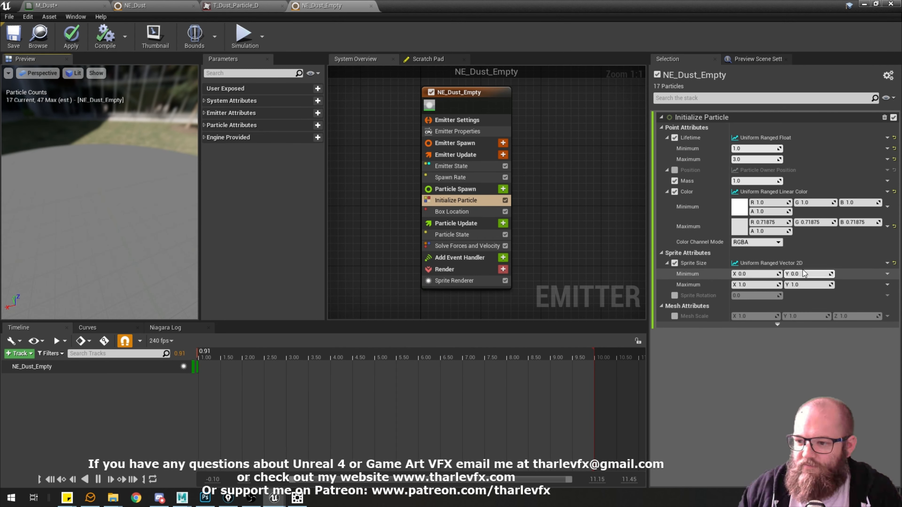
# Set the Sprite Size minimum to 10 by 10 and the maximum to 20 by 20, and inspect the particles in the preview.
pyautogui.click(767, 275)
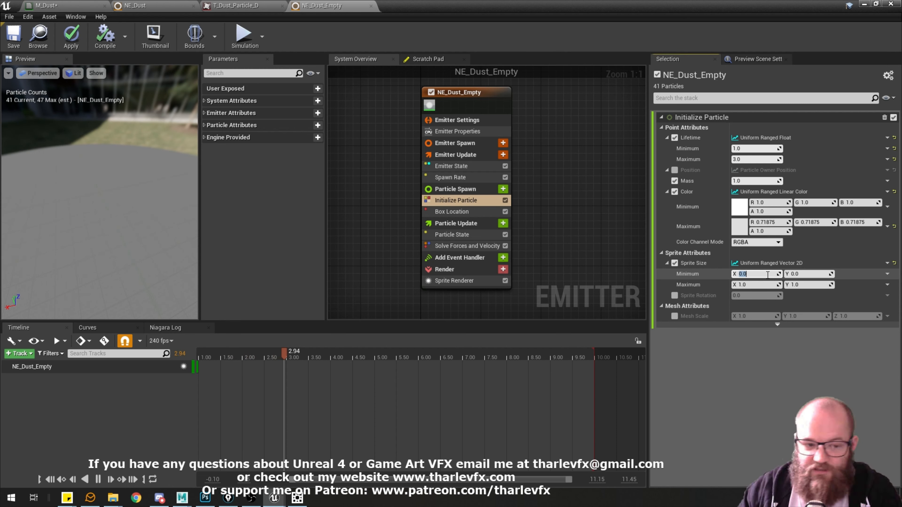
pyautogui.write('10')
pyautogui.press('Tab')
pyautogui.write('10')
pyautogui.press('Tab')
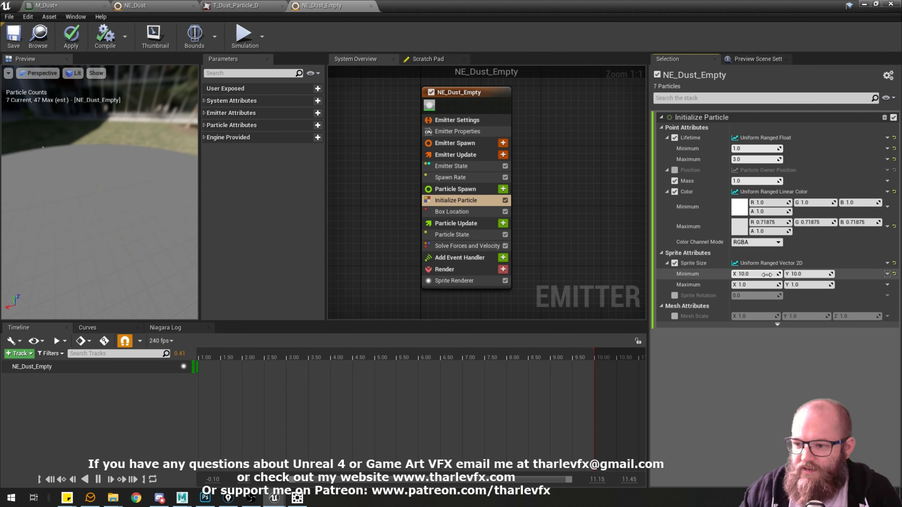
pyautogui.write('20')
pyautogui.press('Tab')
pyautogui.write('20')
pyautogui.press('Return')
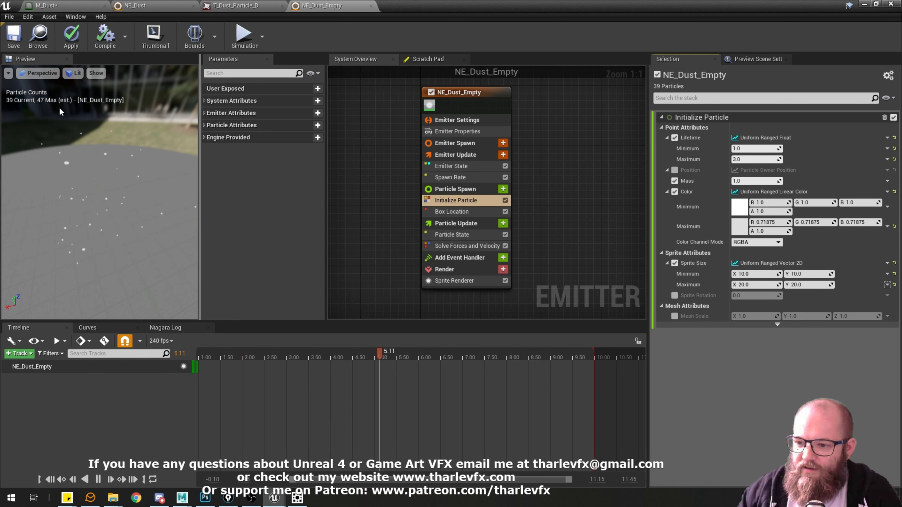
pyautogui.moveTo(77, 109)
pyautogui.mouseDown()
pyautogui.moveTo(21, 103)
pyautogui.moveTo(60, 106)
pyautogui.mouseUp()
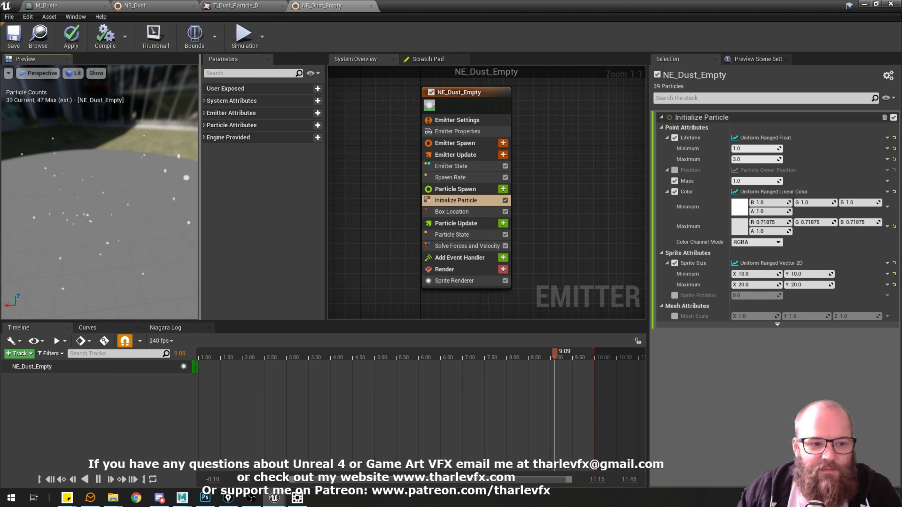
pyautogui.moveTo(124, 197)
pyautogui.mouseDown()
pyautogui.moveTo(88, 238)
pyautogui.moveTo(141, 191)
pyautogui.mouseUp()
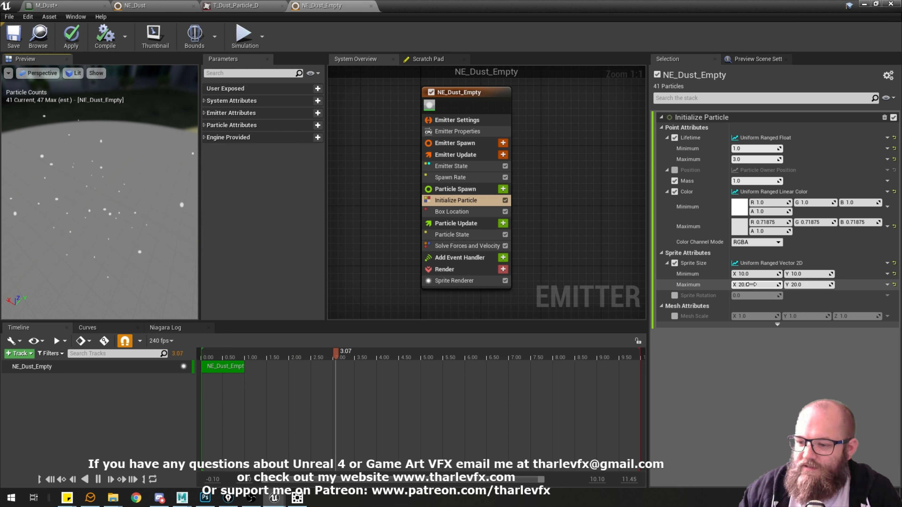
# Change the Sprite Size minimum to a Vector 2D From Float input.
pyautogui.click(888, 274)
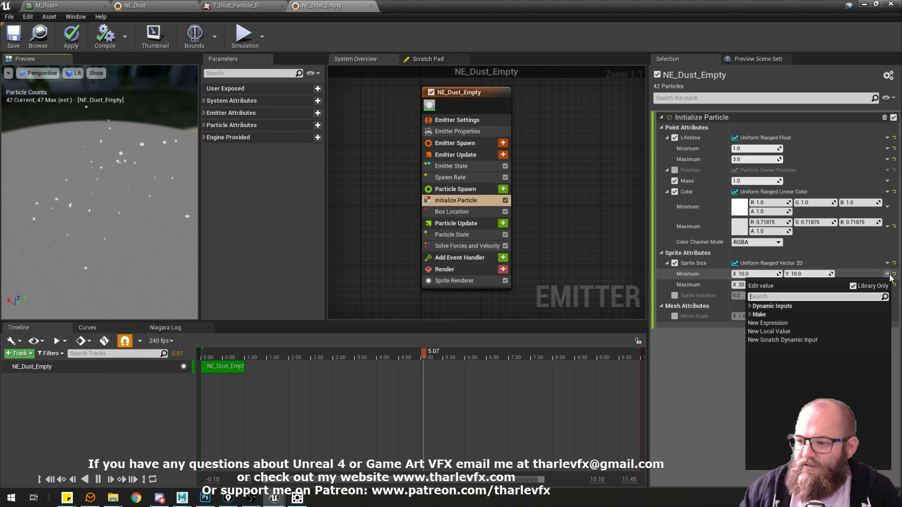
pyautogui.write('vect')
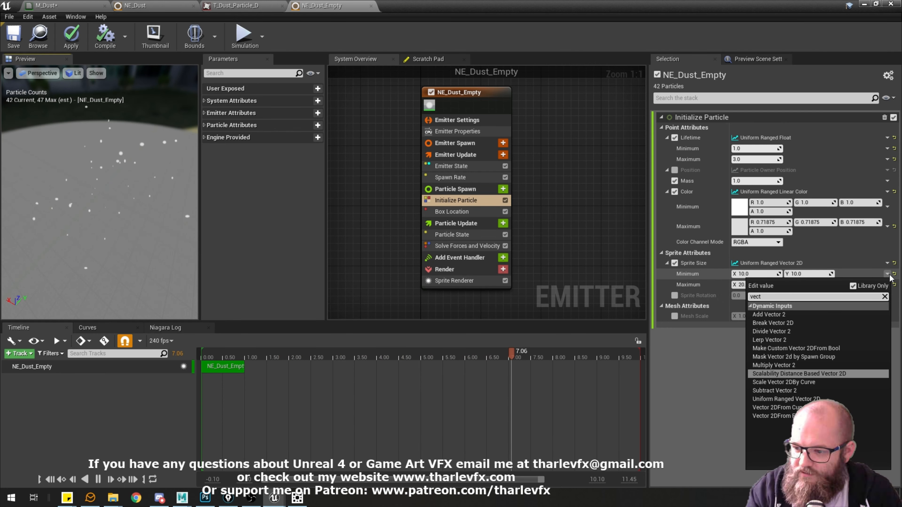
pyautogui.write(' f')
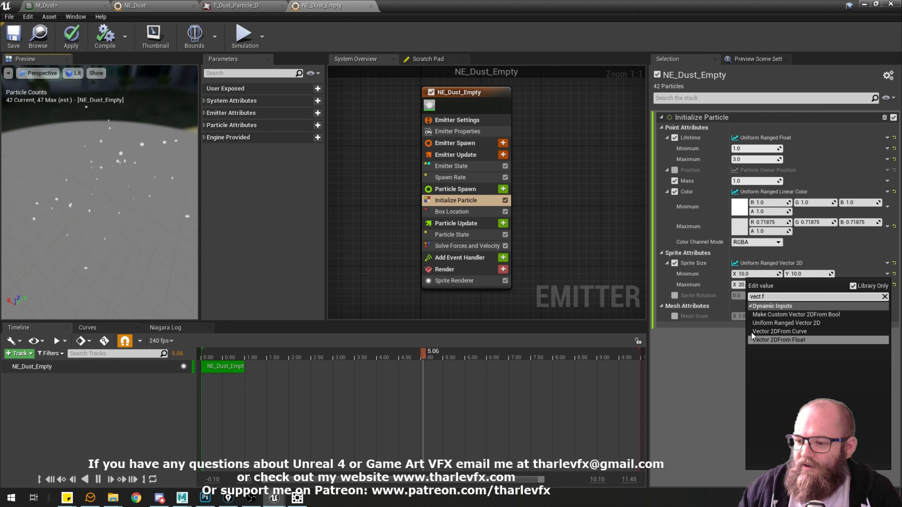
pyautogui.click(796, 340)
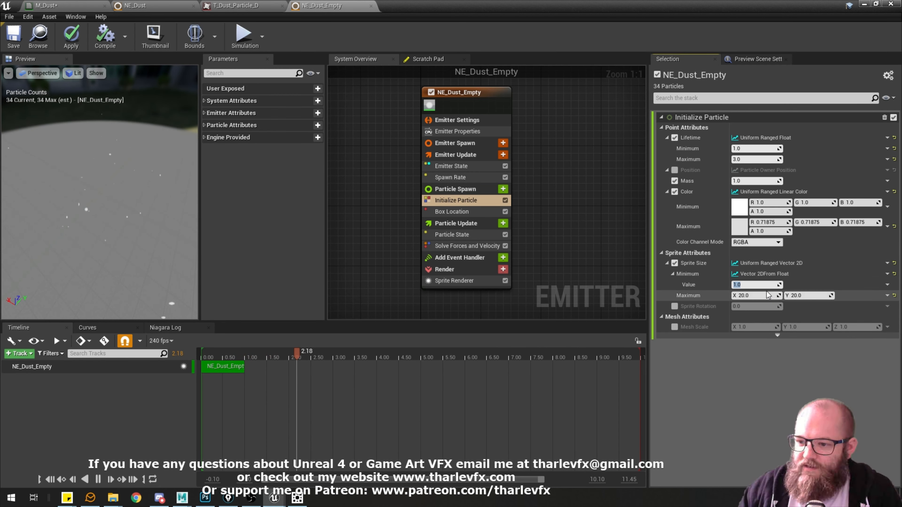
# Replace the whole Sprite Size input with Vector 2D From Float and set its value to 50.
pyautogui.click(886, 263)
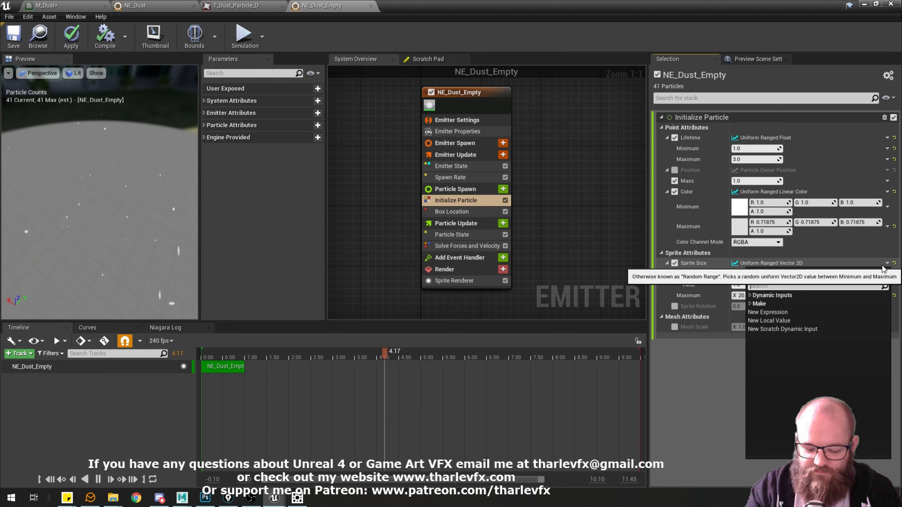
pyautogui.write('vect 2 fl')
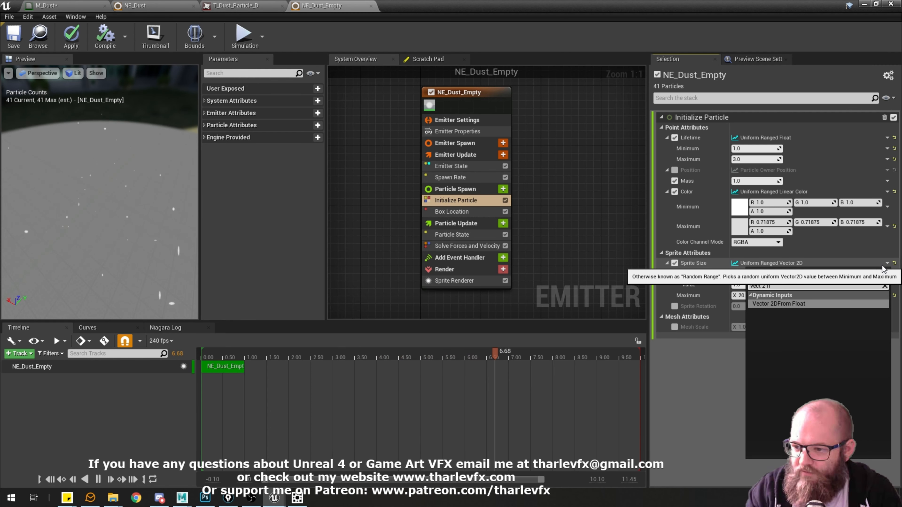
pyautogui.press('Return')
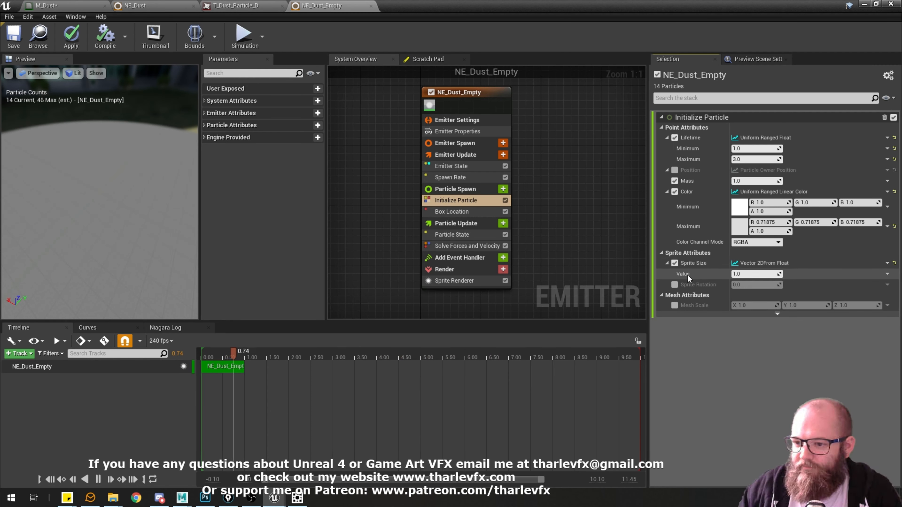
pyautogui.click(755, 274)
pyautogui.write('50')
pyautogui.press('Return')
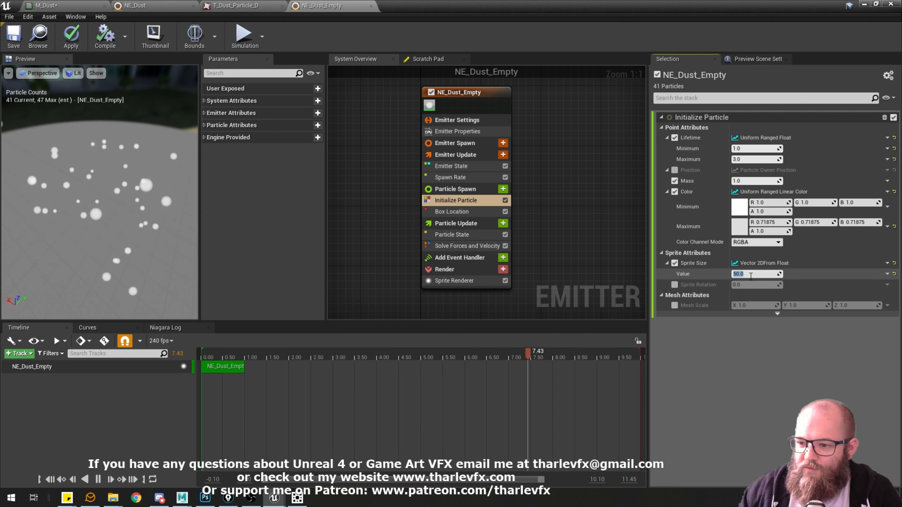
# Make the Sprite Size value a Uniform Ranged Float with a minimum of 5 and a maximum of 10.
pyautogui.click(887, 276)
pyautogui.write('rand flo')
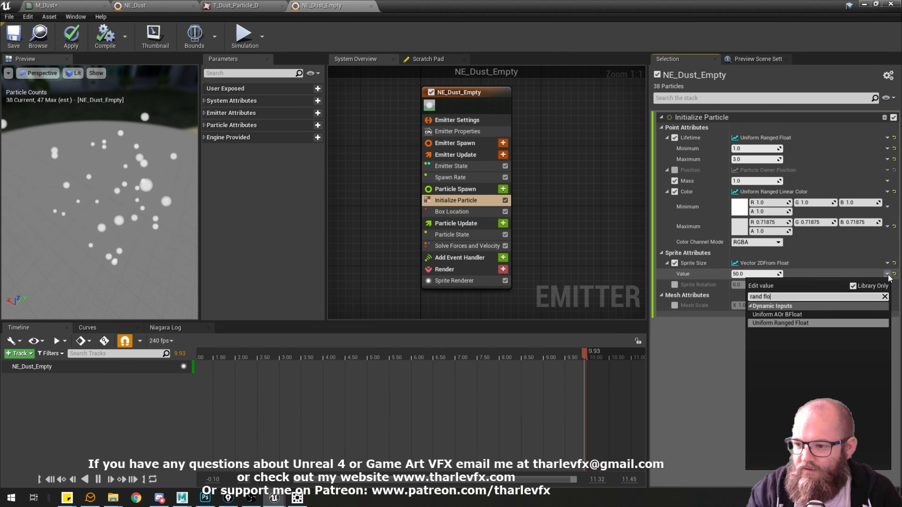
pyautogui.press('Return')
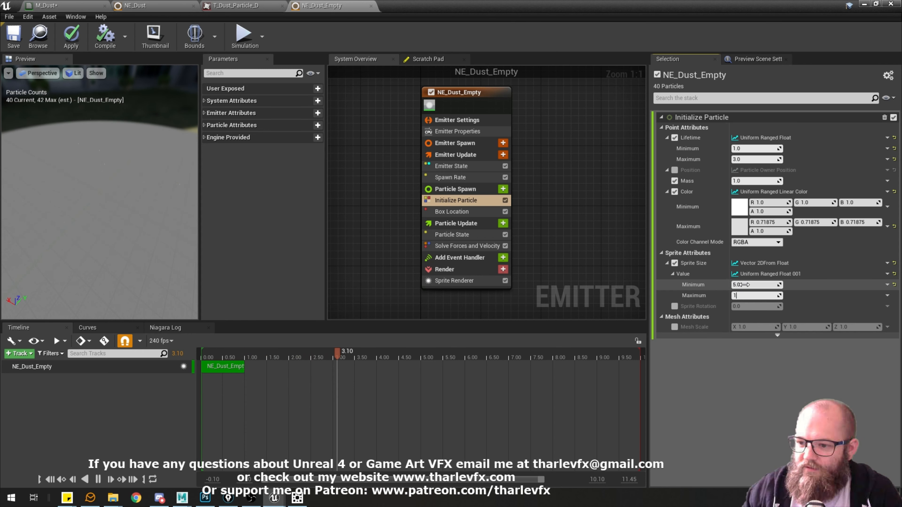
# Review the Initialize Particle settings of NE_Dust for comparison and return to NE_Dust_Empty.
pyautogui.click(143, 6)
pyautogui.click(436, 179)
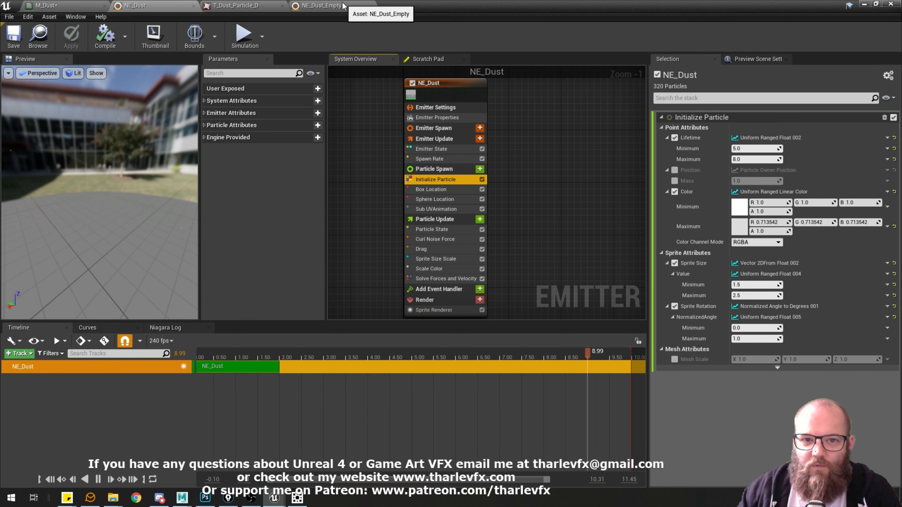
pyautogui.click(321, 6)
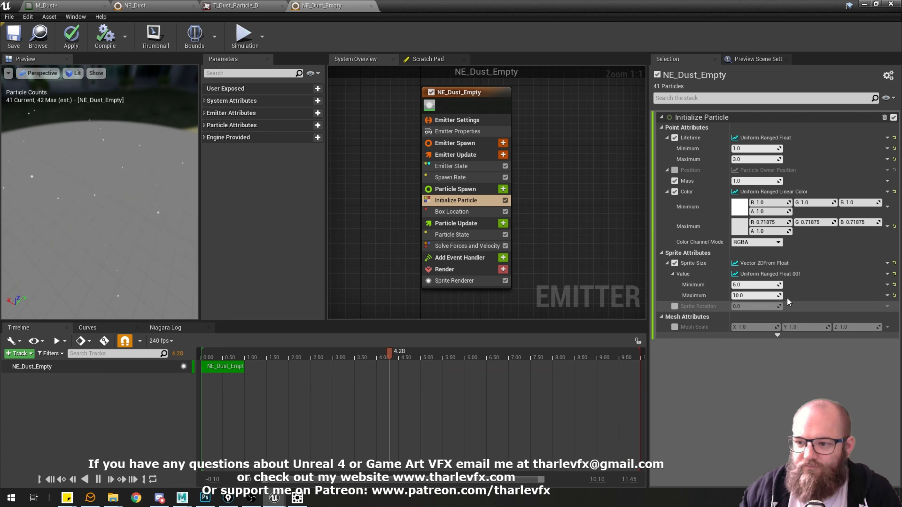
# Enable Sprite Rotation in Initialize Particle and make it a Uniform Ranged Float.
pyautogui.click(675, 306)
pyautogui.click(888, 306)
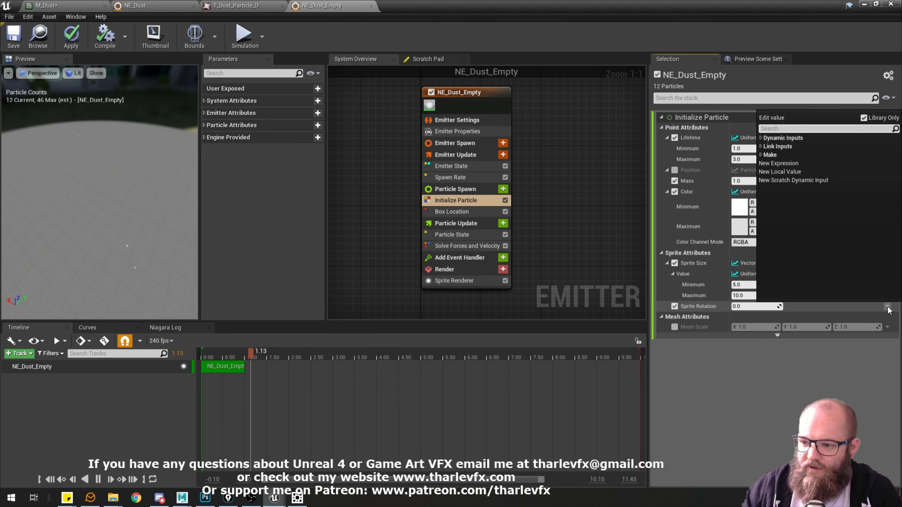
pyautogui.write('un')
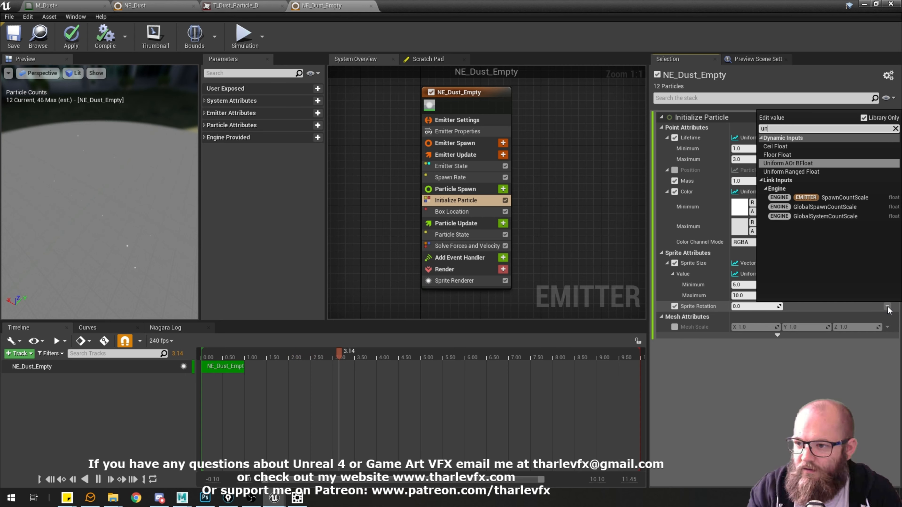
pyautogui.press('Down')
pyautogui.press('Return')
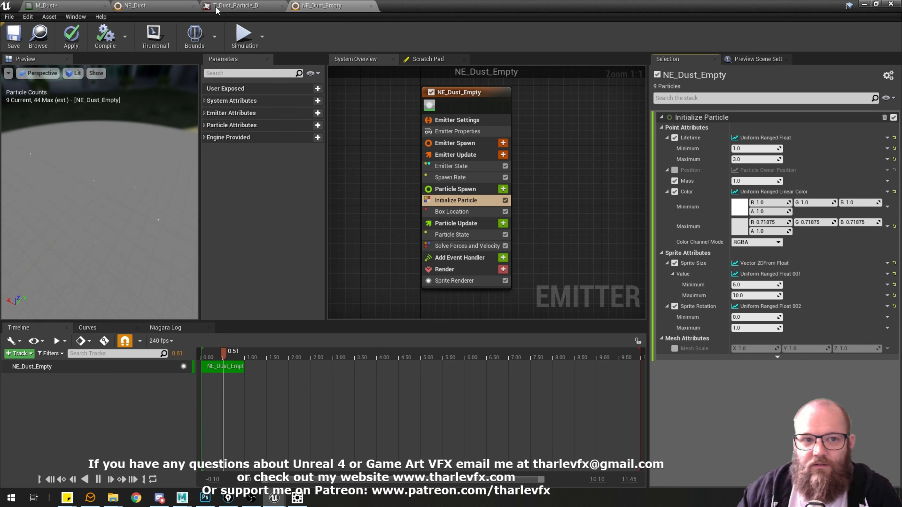
# Check the Sprite Rotation setup in NE_Dust and set the Sprite Rotation maximum in NE_Dust_Empty to 360.
pyautogui.click(158, 6)
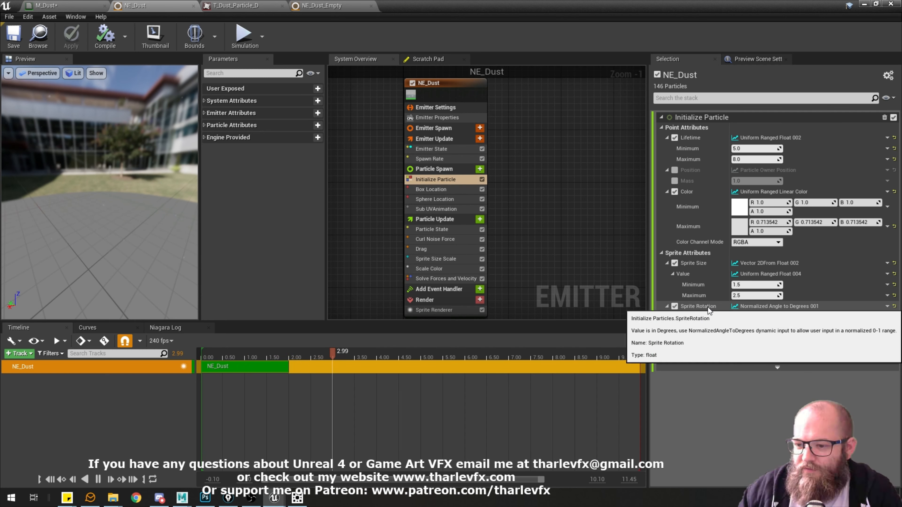
pyautogui.click(334, 6)
pyautogui.click(752, 328)
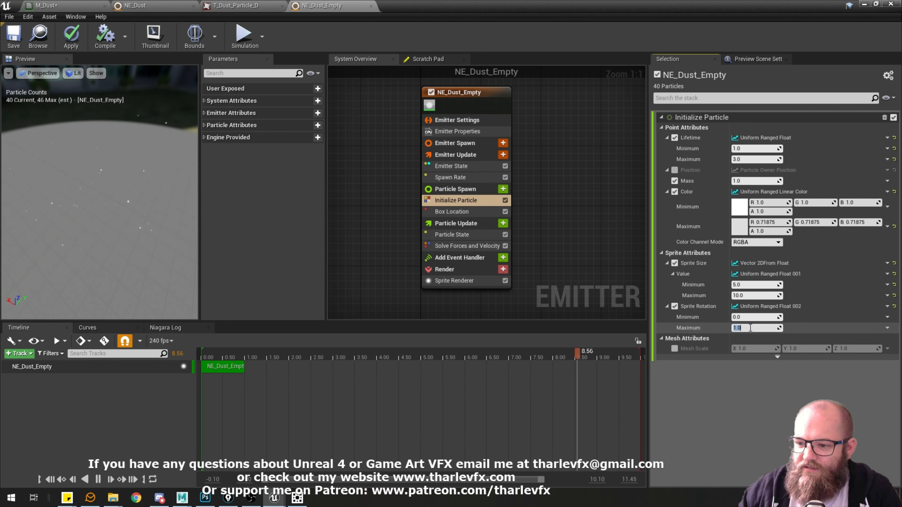
pyautogui.write('360')
pyautogui.press('Return')
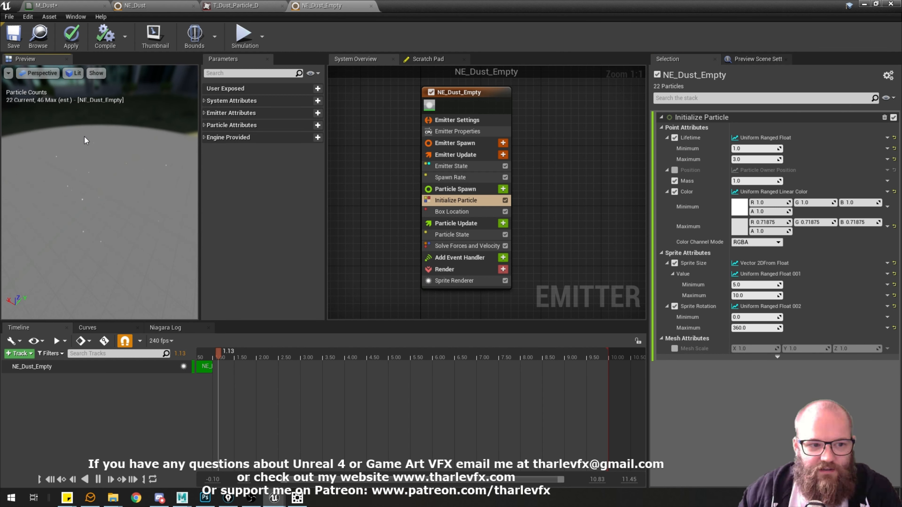
# Switch the preview's view mode to Brush Wireframe to check the sprite rotations.
pyautogui.click(42, 73)
pyautogui.click(73, 73)
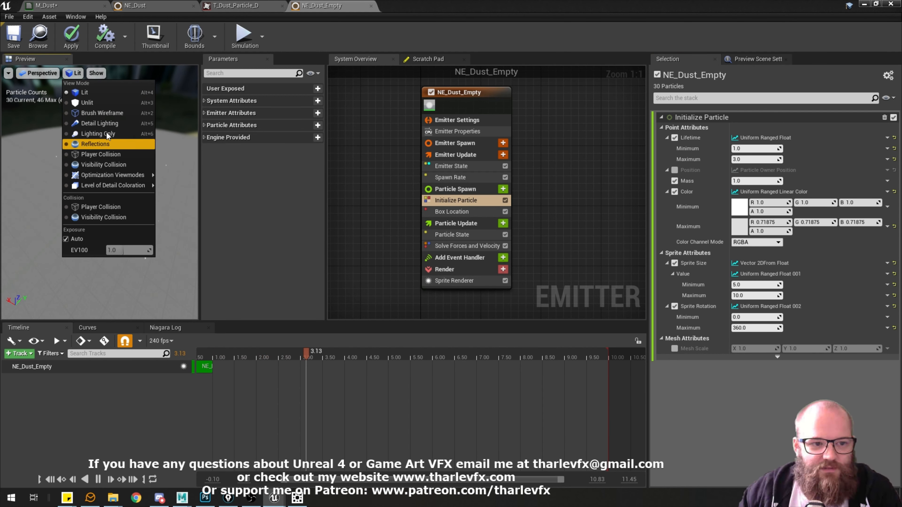
pyautogui.click(85, 114)
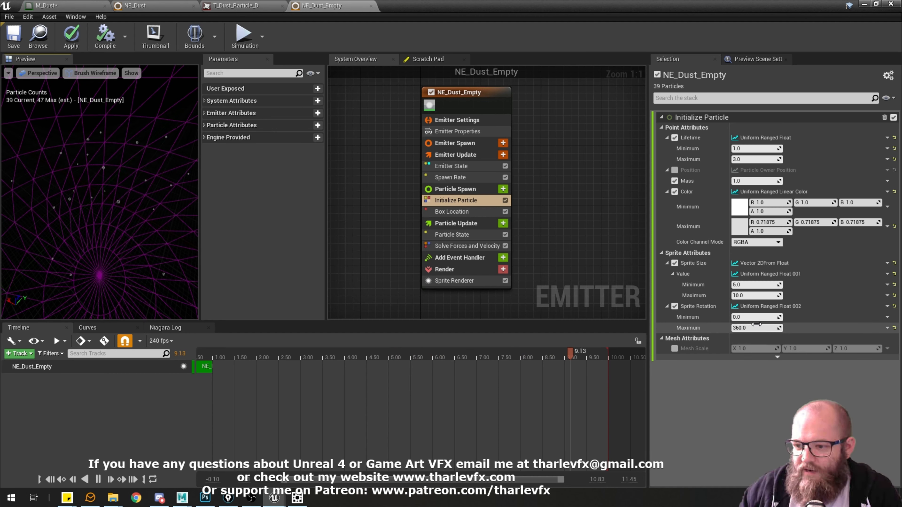
# Change the Sprite Rotation input in NE_Dust_Empty to Normalized Angle to Degrees.
pyautogui.click(889, 306)
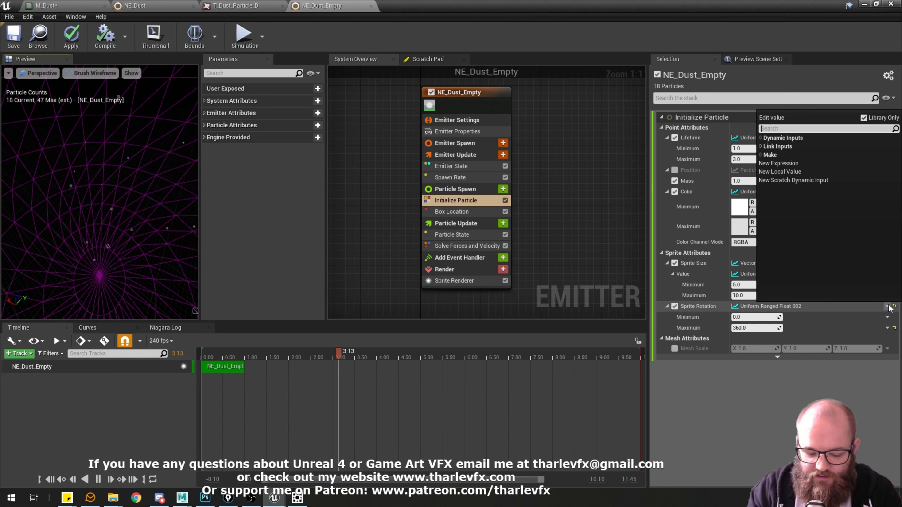
pyautogui.write('un')
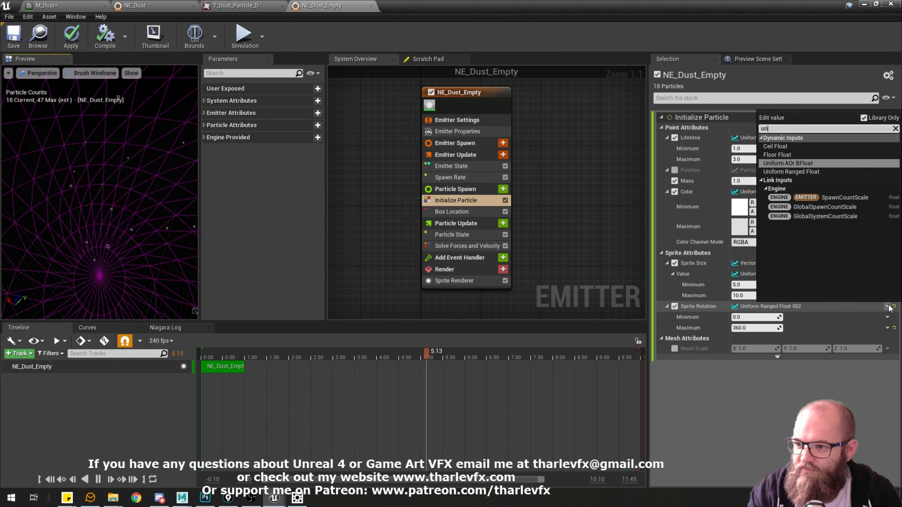
pyautogui.press('BackSpace')
pyautogui.press('BackSpace')
pyautogui.write('ran')
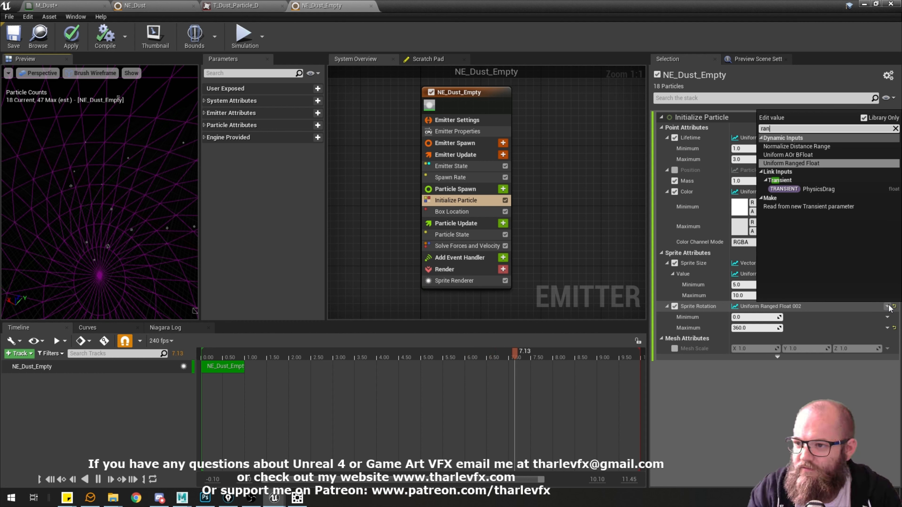
pyautogui.press('BackSpace')
pyautogui.press('BackSpace')
pyautogui.press('BackSpace')
pyautogui.write('norm')
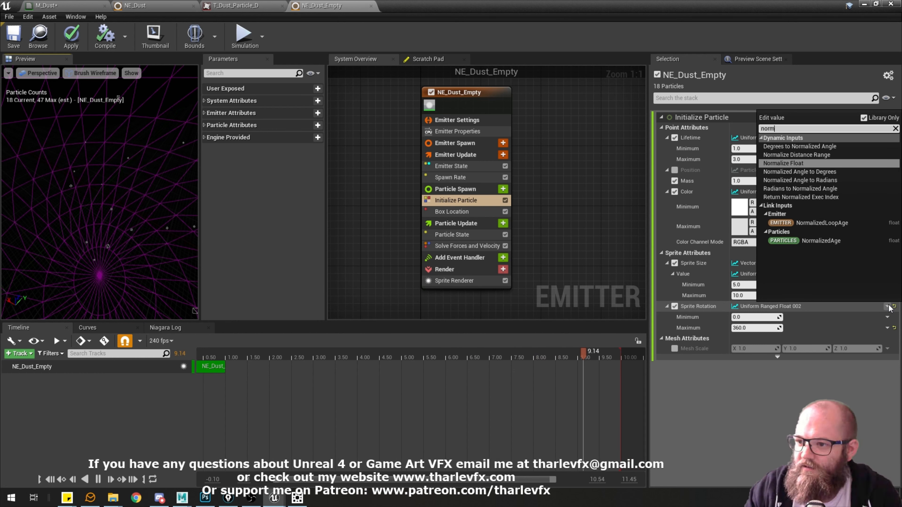
pyautogui.press('Down')
pyautogui.press('Down')
pyautogui.press('Up')
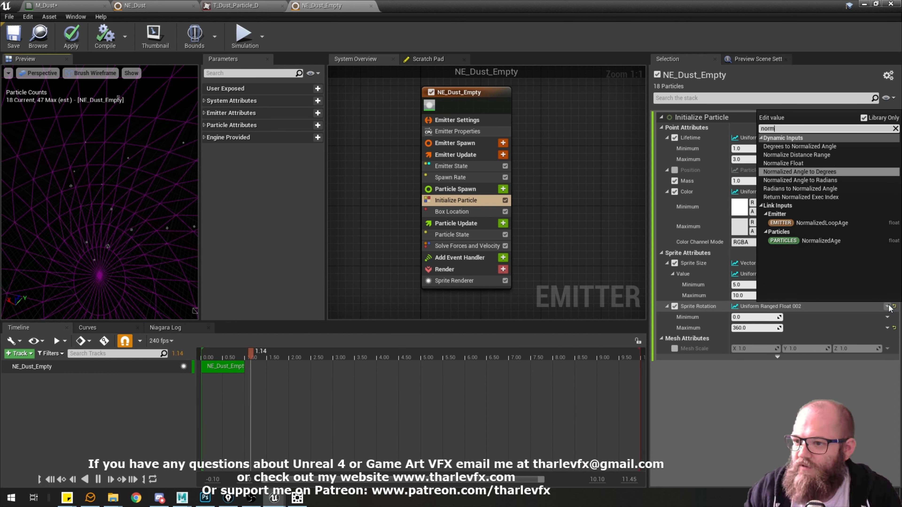
pyautogui.press('Return')
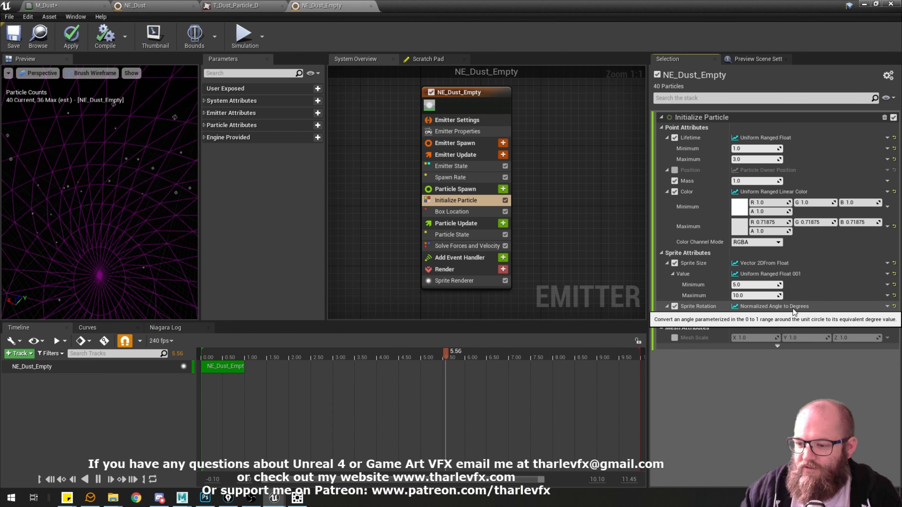
# Make the NormalizedAngle value a Uniform Ranged Float and compare it with the Sprite Rotation setup in NE_Dust.
pyautogui.click(887, 317)
pyautogui.write('rand')
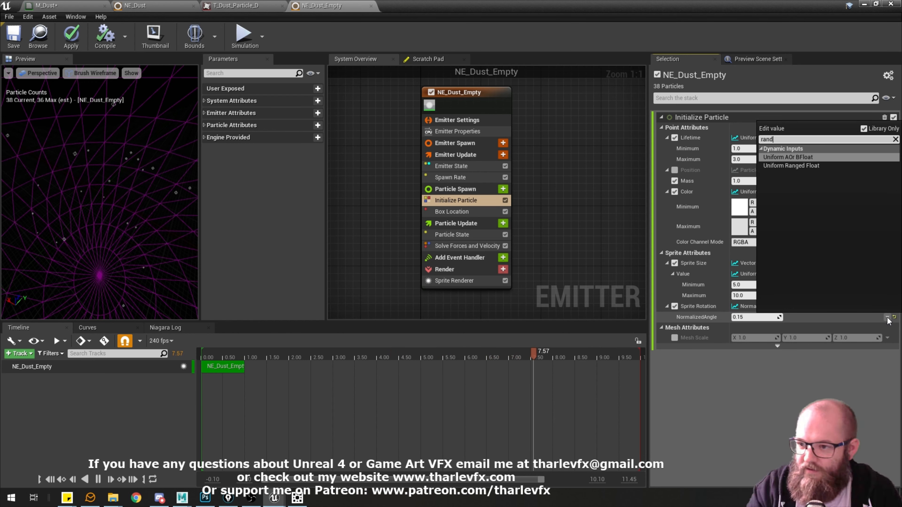
pyautogui.click(785, 165)
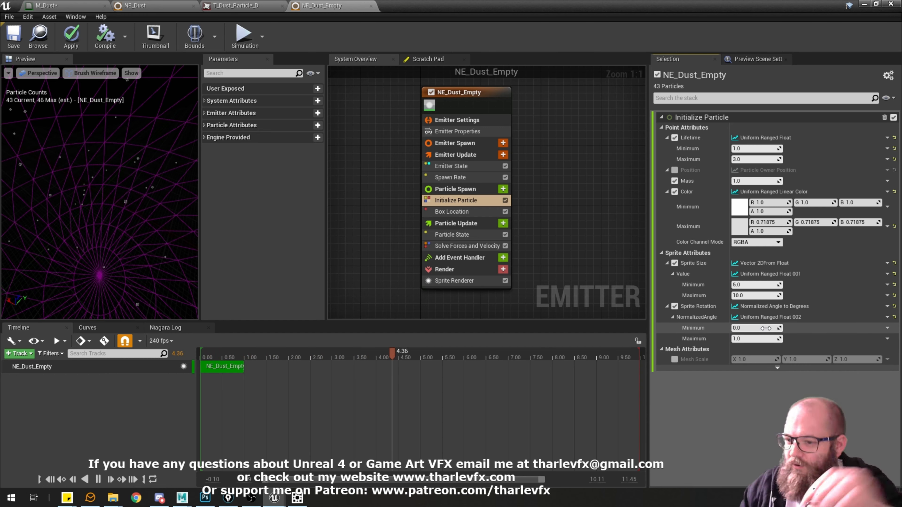
pyautogui.click(135, 6)
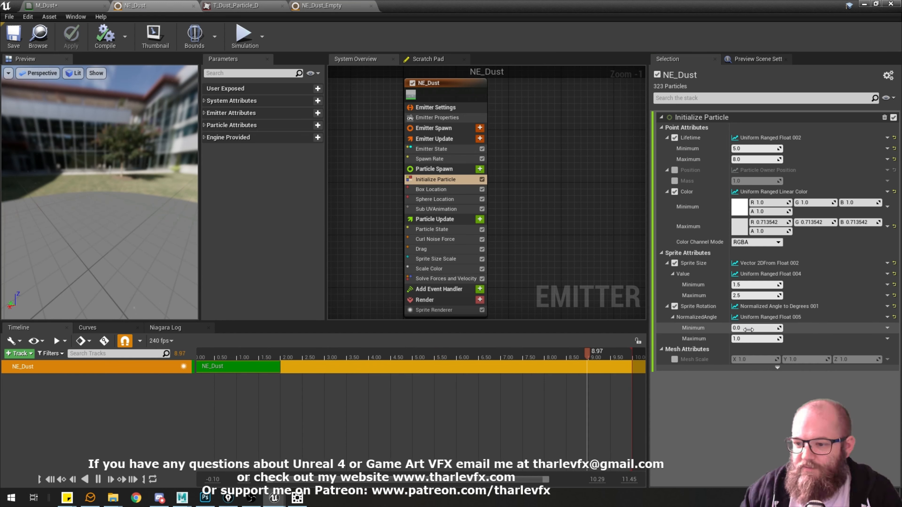
pyautogui.click(322, 6)
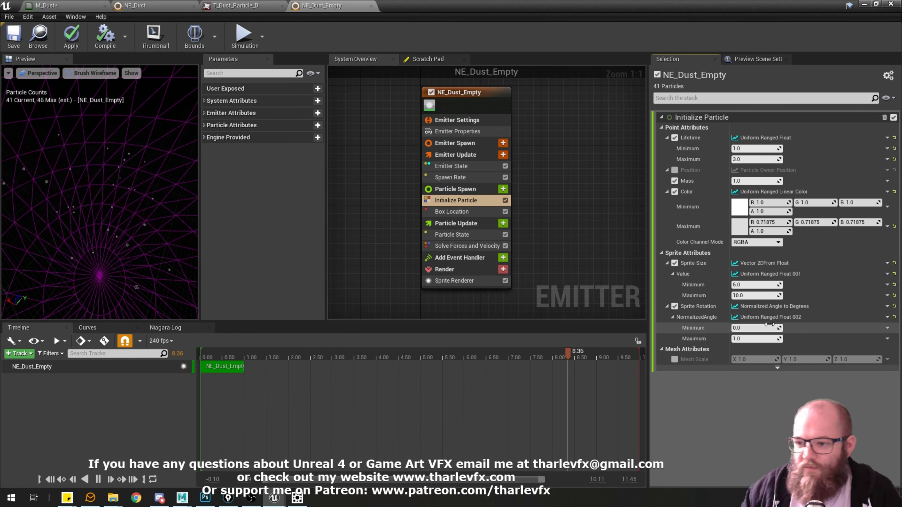
# Set Sprite Rotation back to a Uniform Ranged Float with a maximum of 360 and compare it with NE_Dust.
pyautogui.click(888, 306)
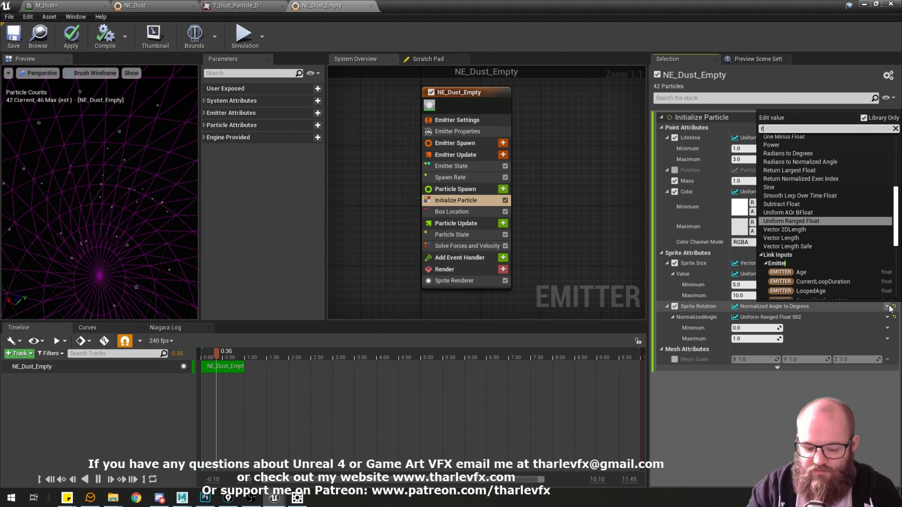
pyautogui.write('rand')
pyautogui.press('Down')
pyautogui.press('Return')
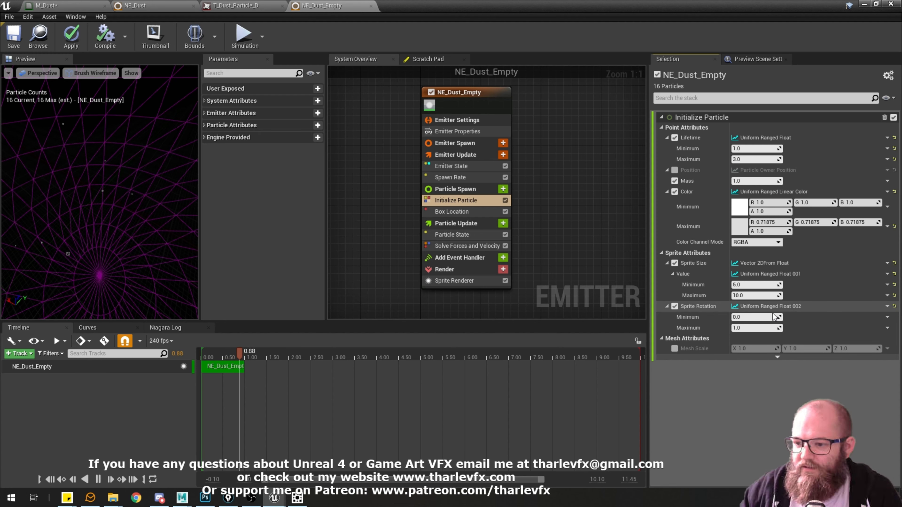
pyautogui.click(765, 328)
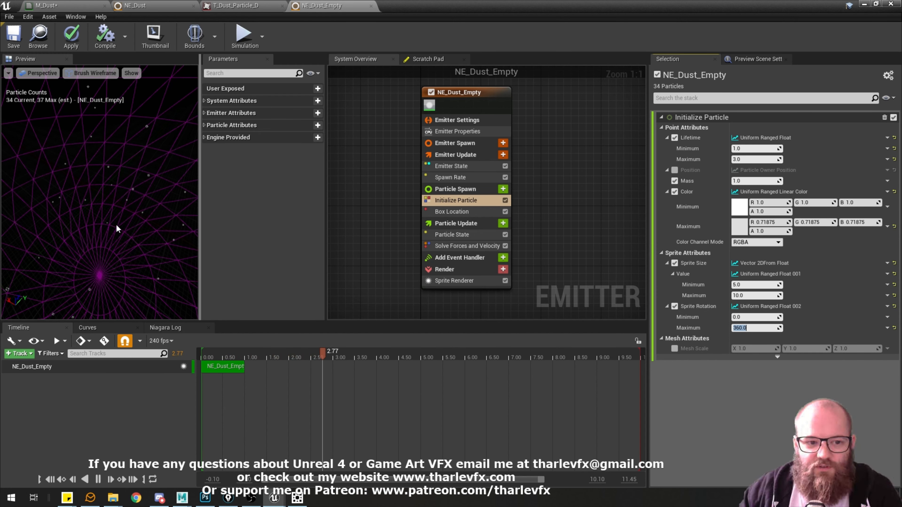
pyautogui.click(528, 230)
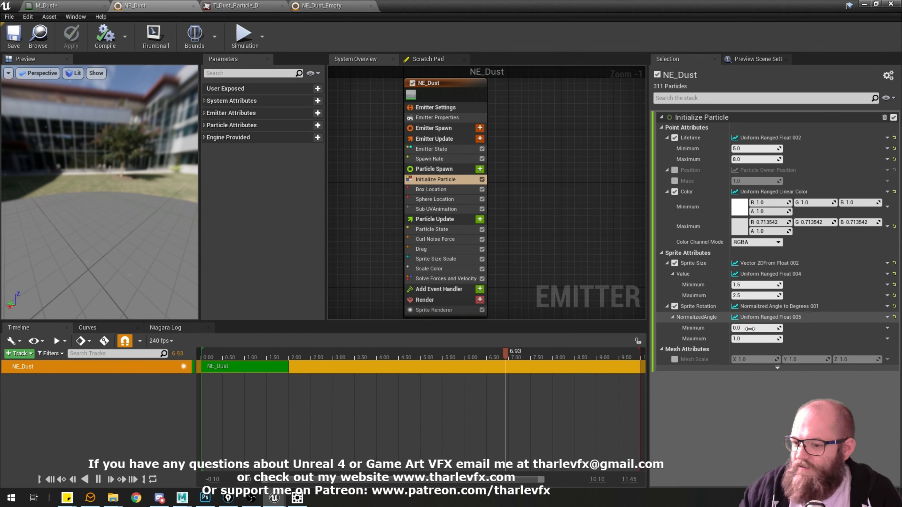
pyautogui.click(327, 9)
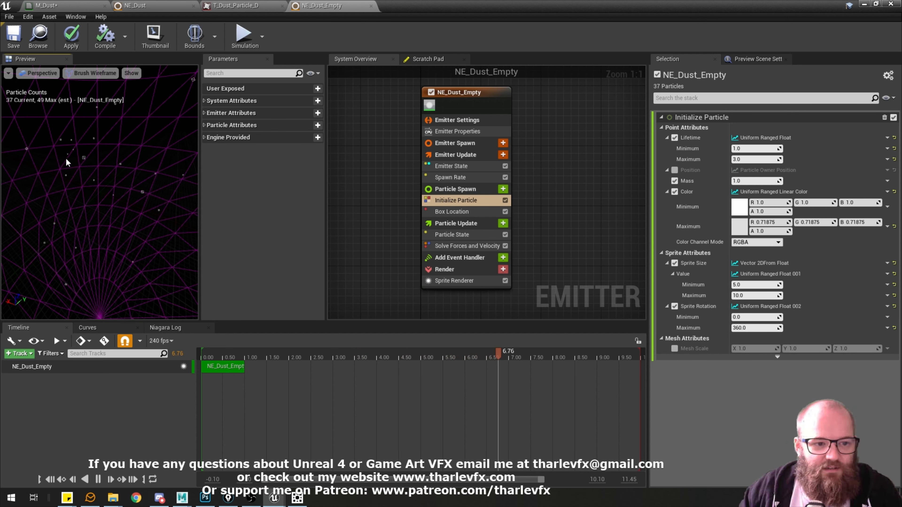
# Switch the preview's view mode back to Lit.
pyautogui.click(90, 73)
pyautogui.click(89, 96)
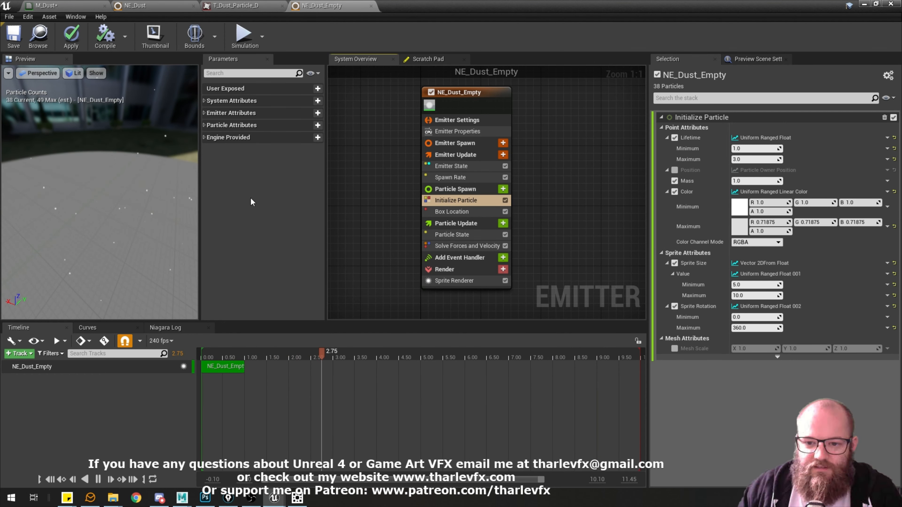
pyautogui.moveTo(134, 179)
pyautogui.mouseDown()
pyautogui.moveTo(125, 152)
pyautogui.moveTo(136, 157)
pyautogui.moveTo(134, 178)
pyautogui.mouseUp()
# Assign the M_Dust material to the Sprite Renderer of NE_Dust_Empty.
pyautogui.click(461, 281)
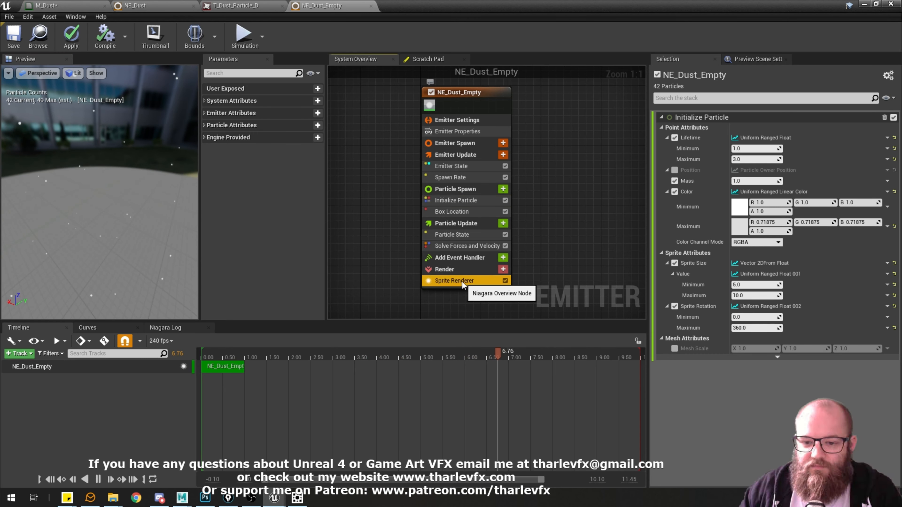
pyautogui.click(803, 147)
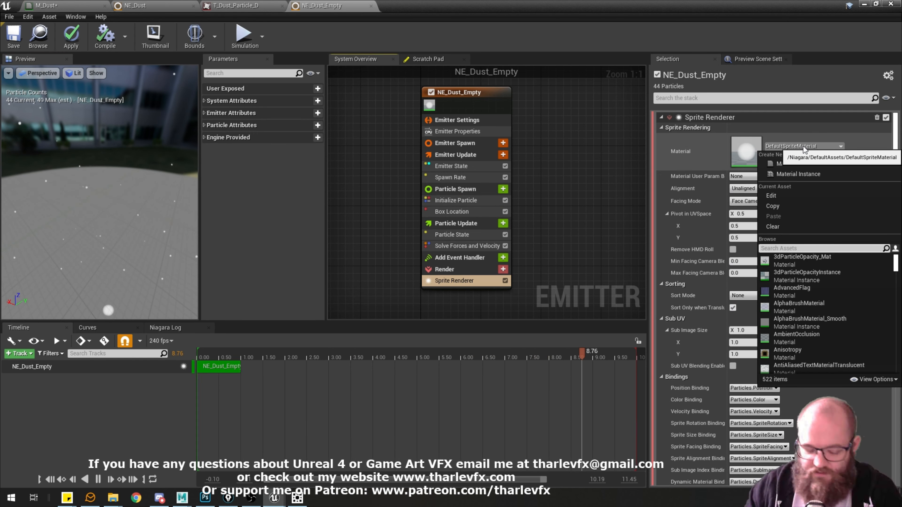
pyautogui.write('dust')
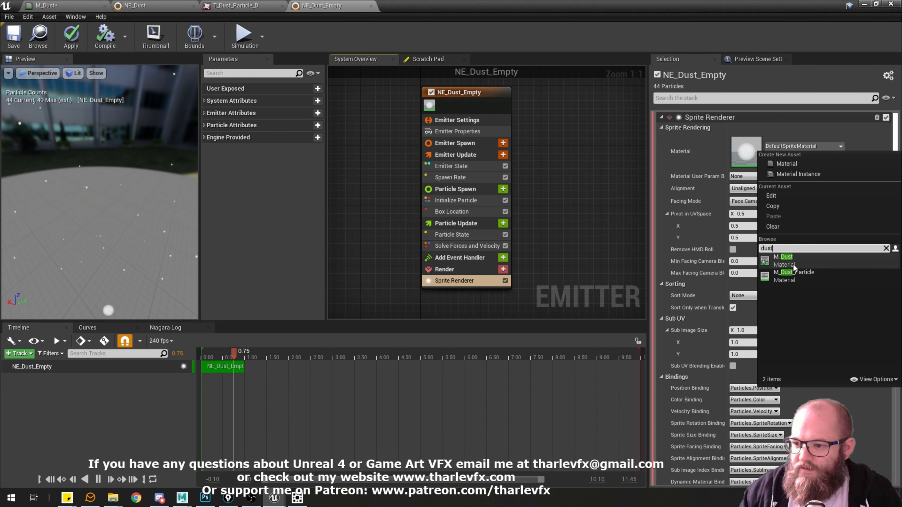
pyautogui.click(792, 263)
# Set the Sprite Renderer's Sub Image Size to 2 in X and 2 in Y.
pyautogui.click(752, 342)
pyautogui.write('2')
pyautogui.press('Tab')
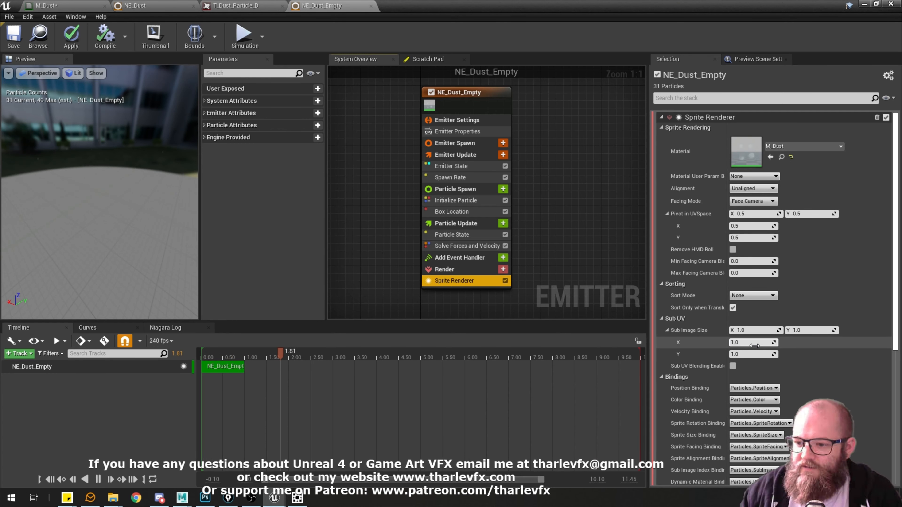
pyautogui.write('2')
pyautogui.moveTo(119, 200); pyautogui.dragTo(108, 141)
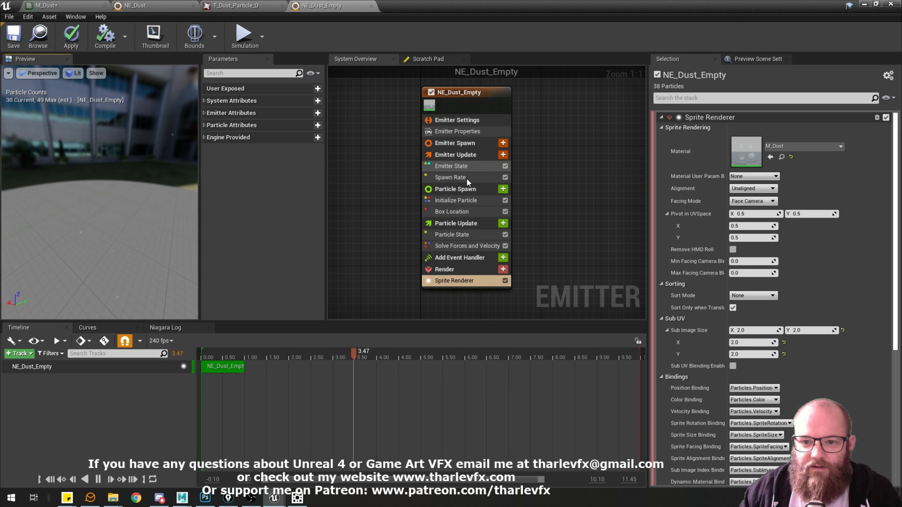
# Add a Sub UVAnimation module to Particle Spawn and set its SubUV Animation Mode to Random.
pyautogui.click(486, 190)
pyautogui.click(504, 189)
pyautogui.write('sub')
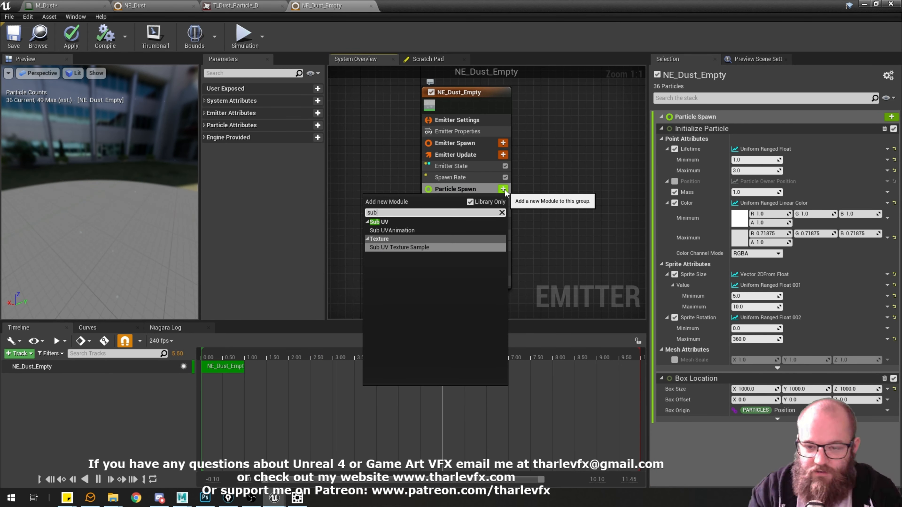
pyautogui.press('Up')
pyautogui.press('Return')
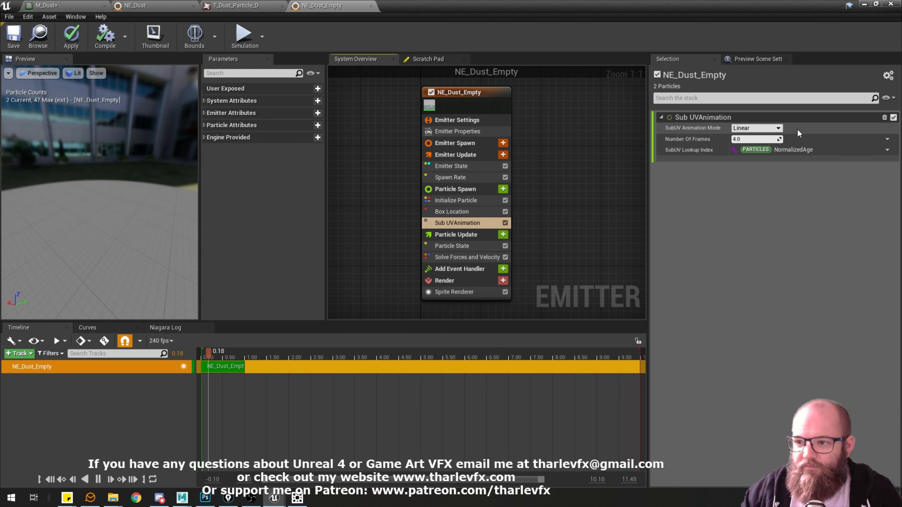
pyautogui.click(765, 129)
pyautogui.click(756, 143)
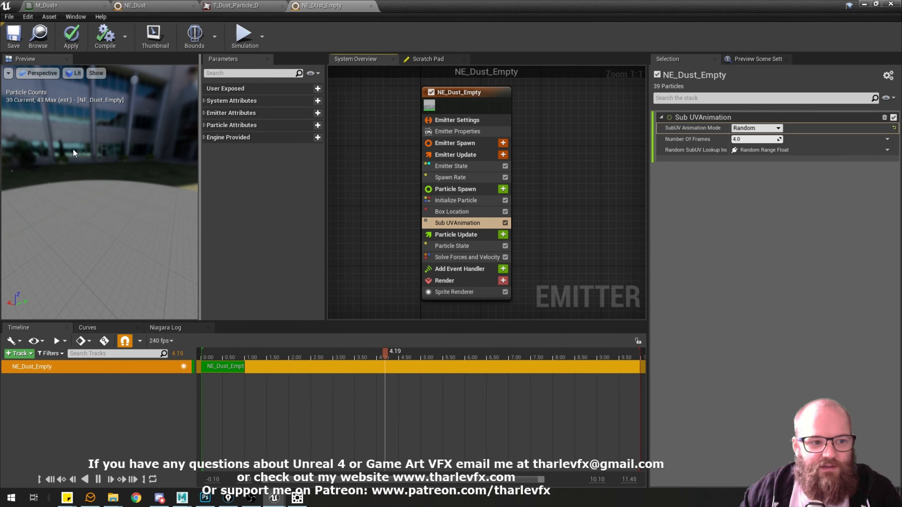
# Set the Sprite Size range in Initialize Particle to a minimum of 50 and a maximum of 100, and inspect the particles.
pyautogui.moveTo(68, 151)
pyautogui.mouseDown()
pyautogui.moveTo(84, 153)
pyautogui.moveTo(68, 151)
pyautogui.mouseUp()
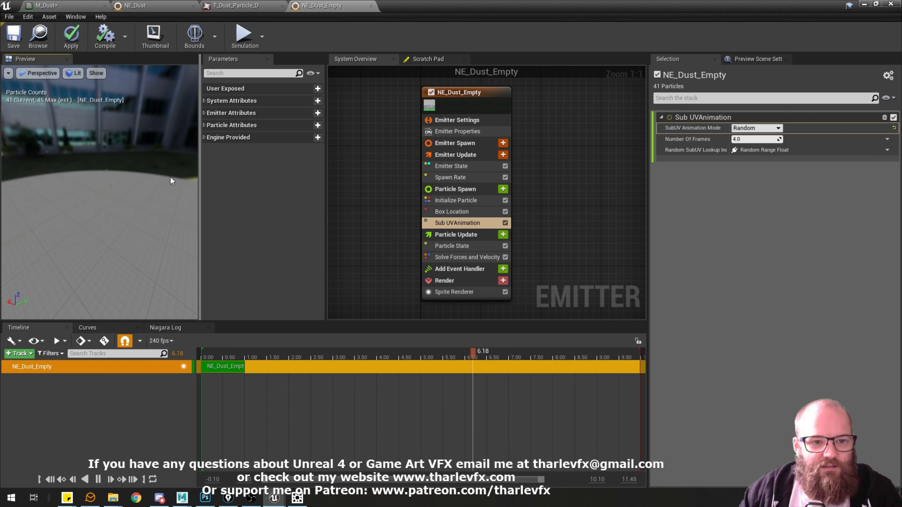
pyautogui.moveTo(173, 140)
pyautogui.mouseDown()
pyautogui.moveTo(183, 141)
pyautogui.moveTo(165, 142)
pyautogui.mouseUp()
pyautogui.click(470, 201)
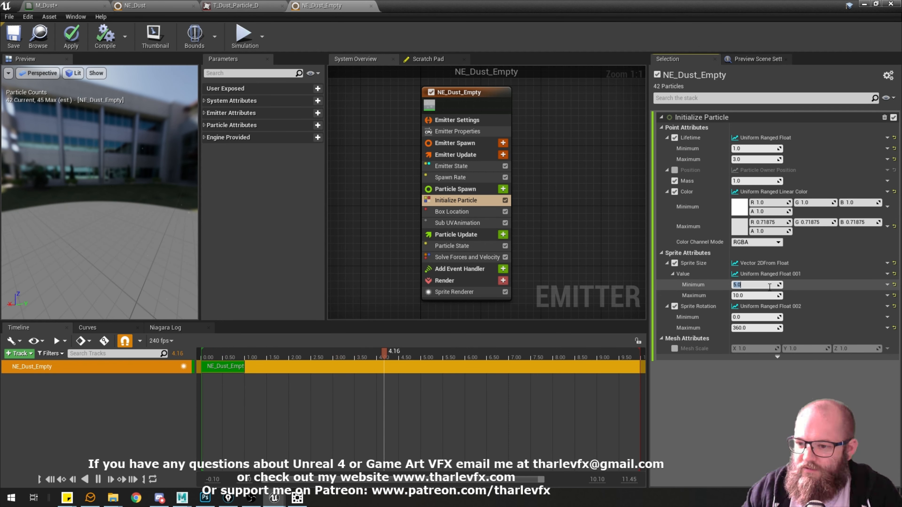
pyautogui.write('100')
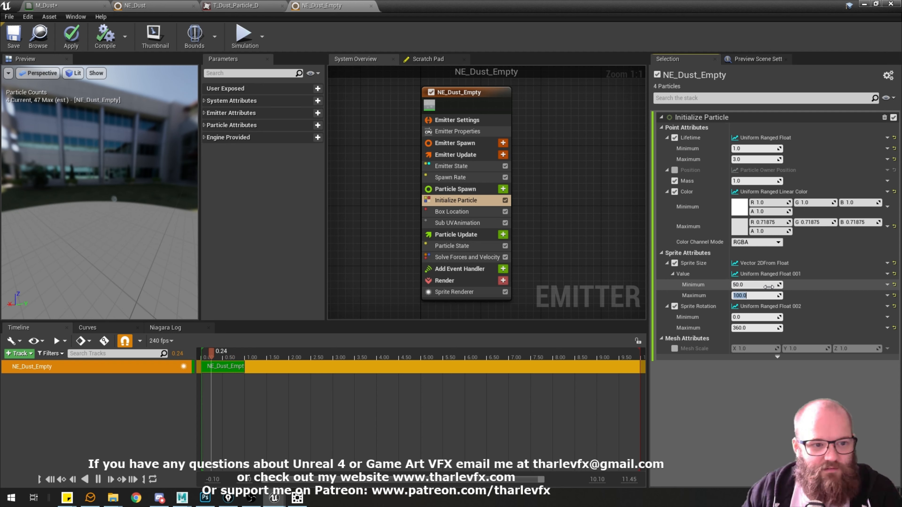
pyautogui.press('Return')
pyautogui.moveTo(164, 194)
pyautogui.mouseDown()
pyautogui.moveTo(107, 192)
pyautogui.moveTo(164, 194)
pyautogui.mouseUp()
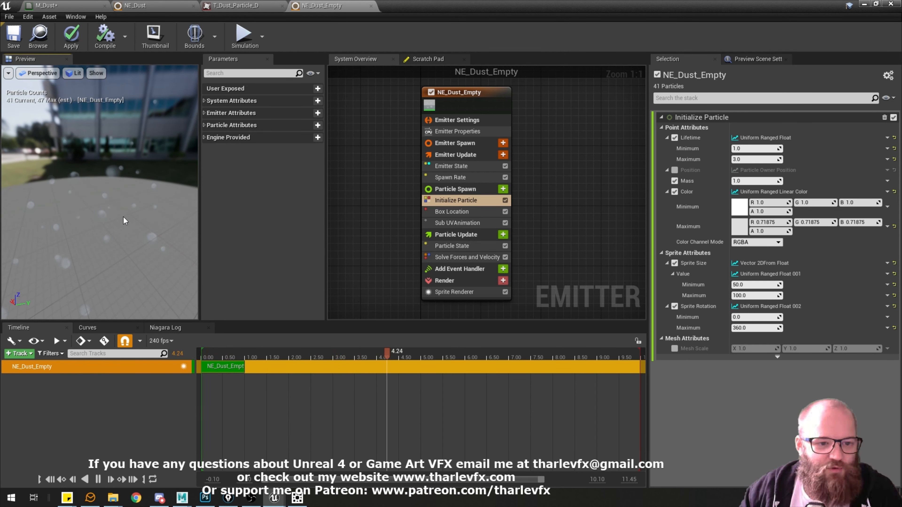
pyautogui.moveTo(91, 266)
pyautogui.mouseDown()
pyautogui.moveTo(71, 261)
pyautogui.moveTo(83, 262)
pyautogui.mouseUp()
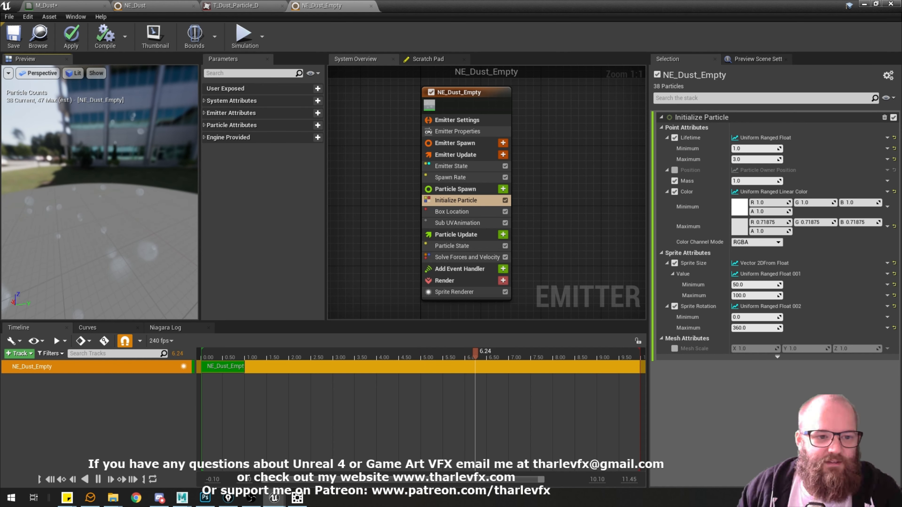
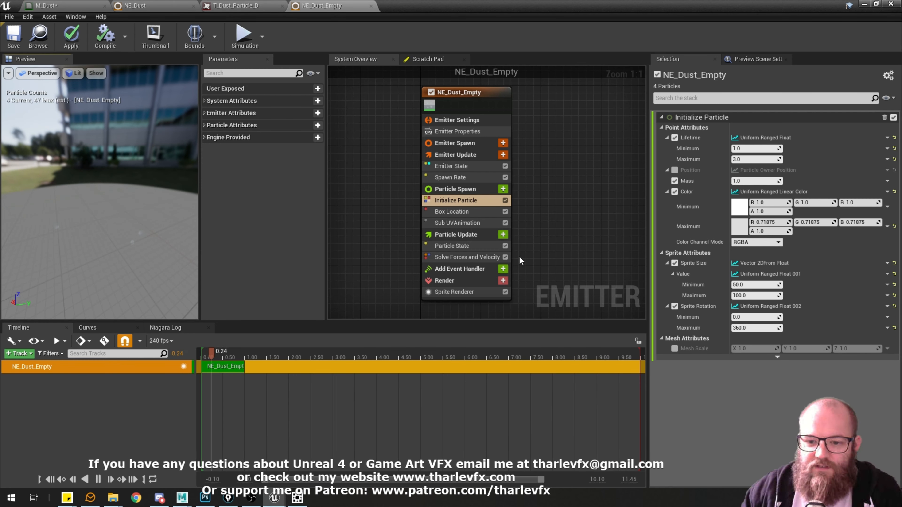
# Set the alpha of the maximum Color in Initialize Particle to 0.5.
pyautogui.click(453, 235)
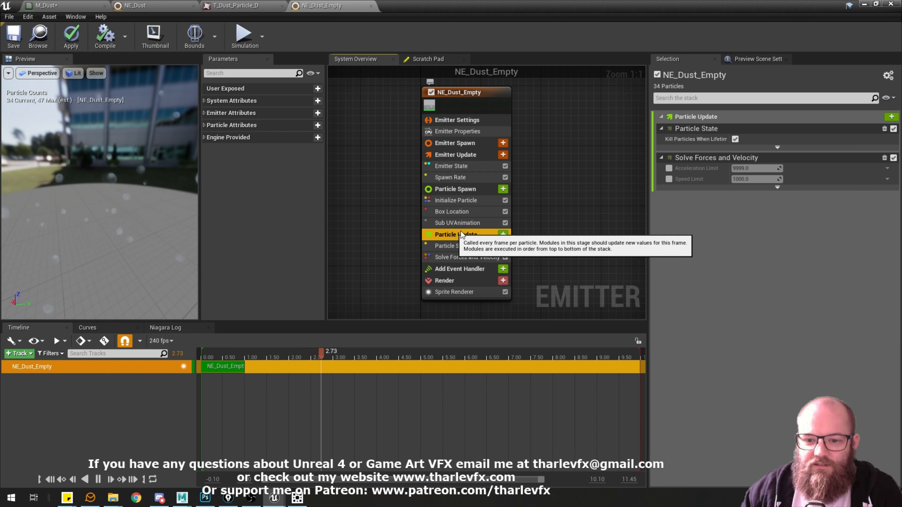
pyautogui.click(462, 191)
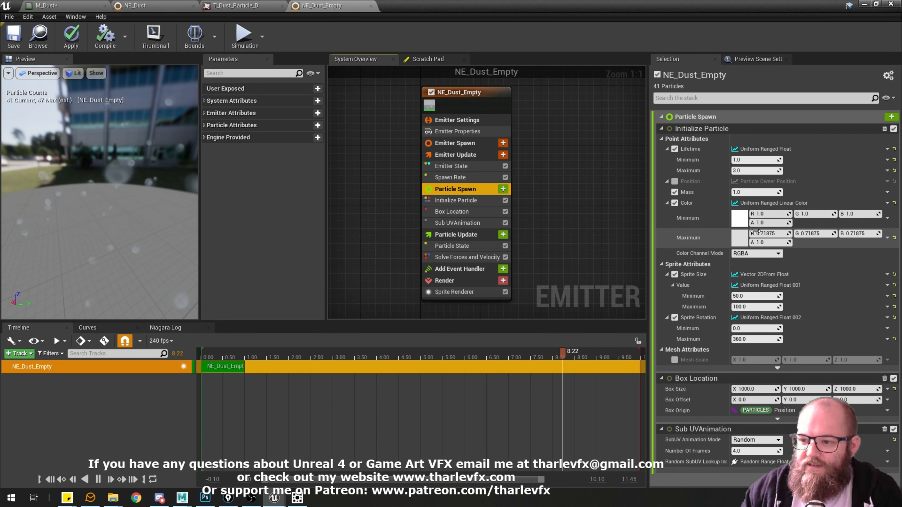
pyautogui.click(765, 223)
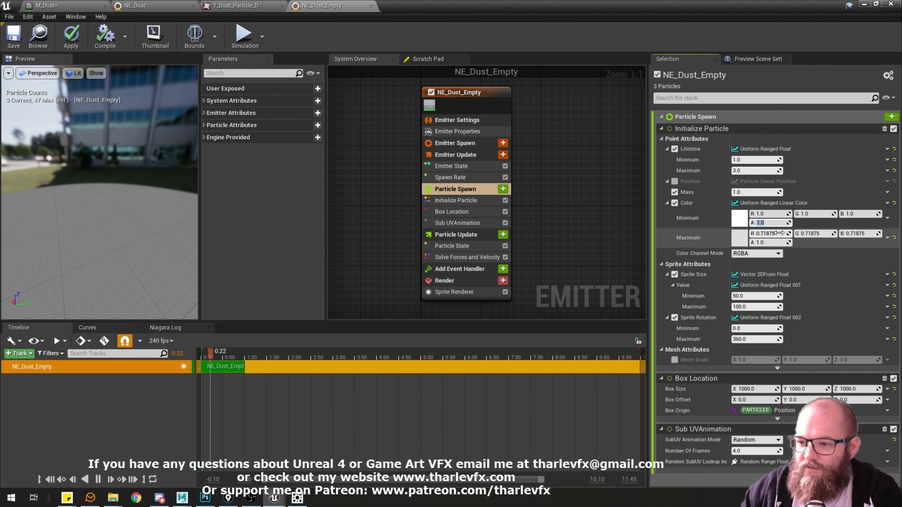
pyautogui.click(770, 242)
pyautogui.write('0.5')
pyautogui.press('Return')
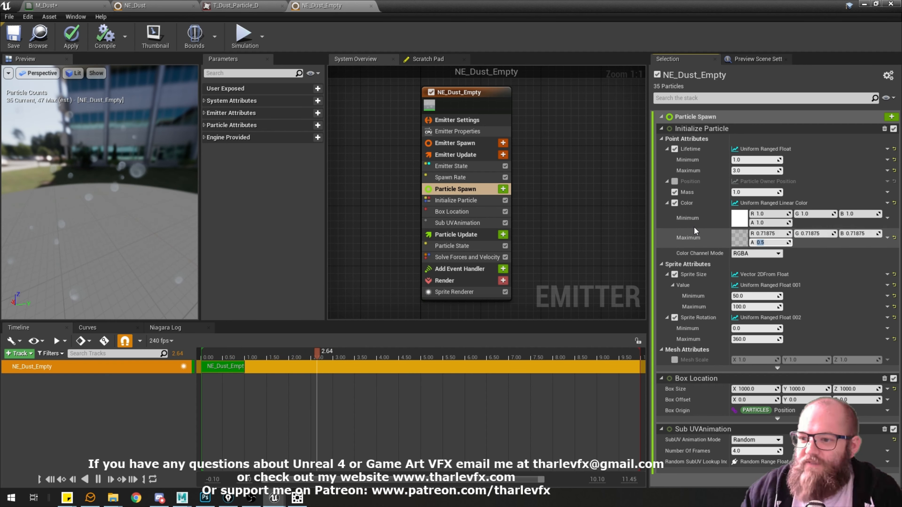
# In M_Dust, multiply Particle Color's alpha by the Texture Sample's red channel, connect the result to Opacity, and apply the material.
pyautogui.click(458, 292)
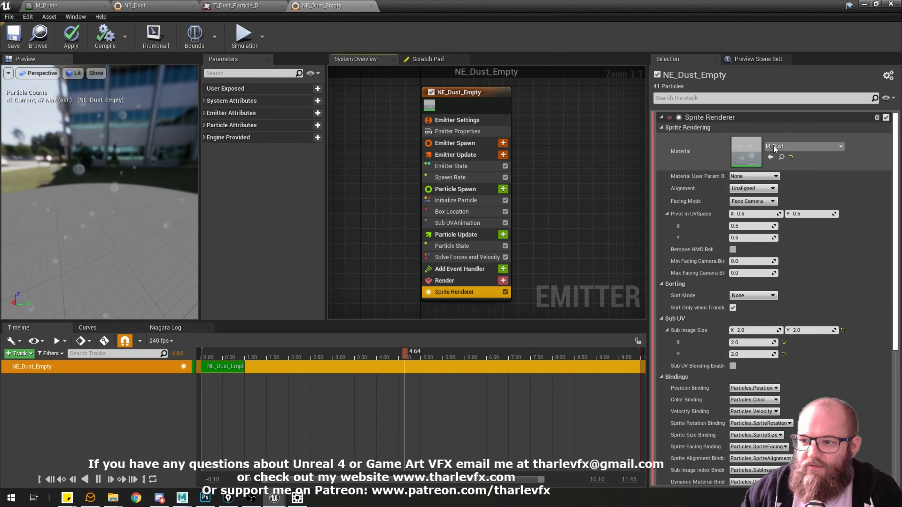
pyautogui.click(92, 7)
pyautogui.moveTo(387, 176); pyautogui.dragTo(506, 213)
pyautogui.click(494, 178)
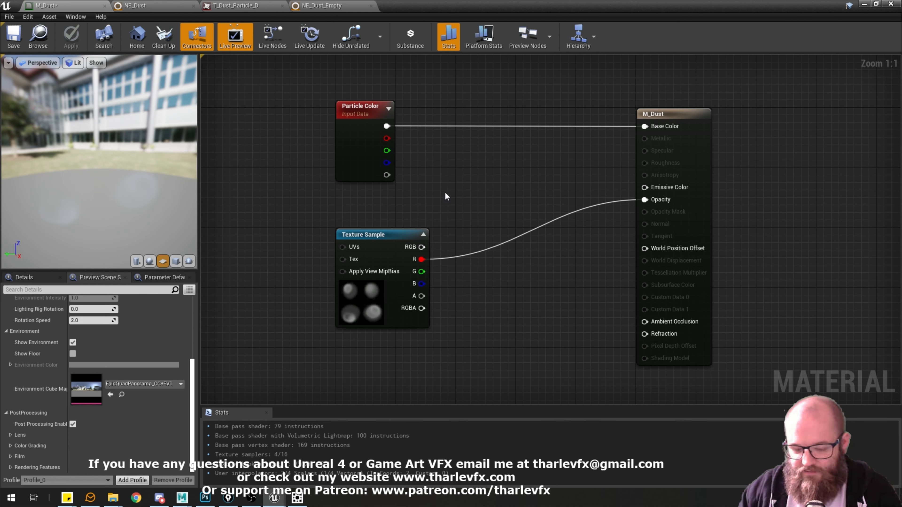
pyautogui.click(454, 186)
pyautogui.moveTo(386, 175); pyautogui.dragTo(515, 191)
pyautogui.moveTo(422, 259); pyautogui.dragTo(642, 199)
pyautogui.click(474, 161)
pyautogui.moveTo(495, 194); pyautogui.dragTo(489, 192)
pyautogui.click(496, 170)
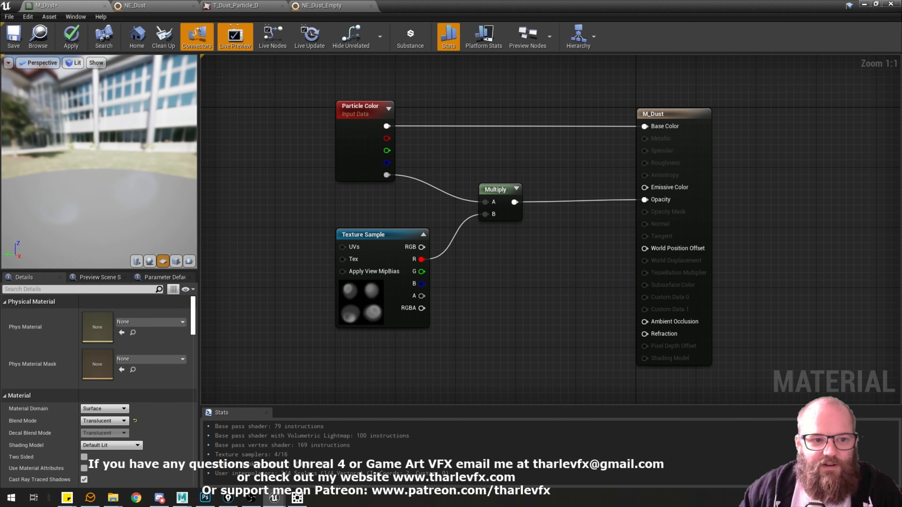
pyautogui.moveTo(102, 153); pyautogui.dragTo(87, 153)
pyautogui.click(68, 42)
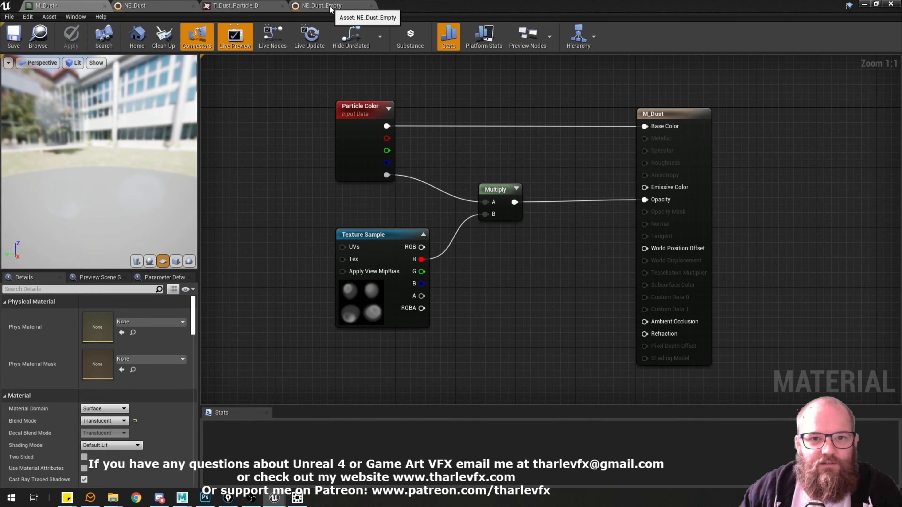
# In NE_Dust_Empty, add a Scale Color module to Particle Update and disable its Scale RGB.
pyautogui.click(321, 6)
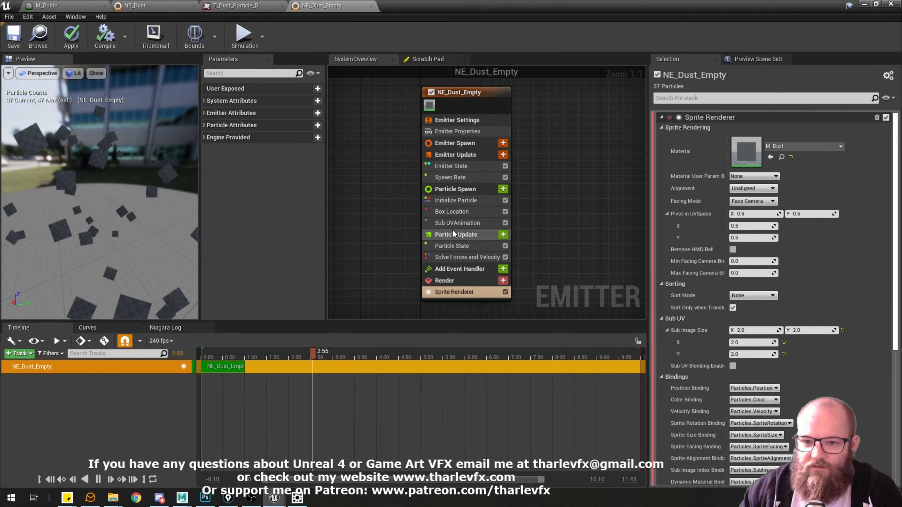
pyautogui.click(456, 200)
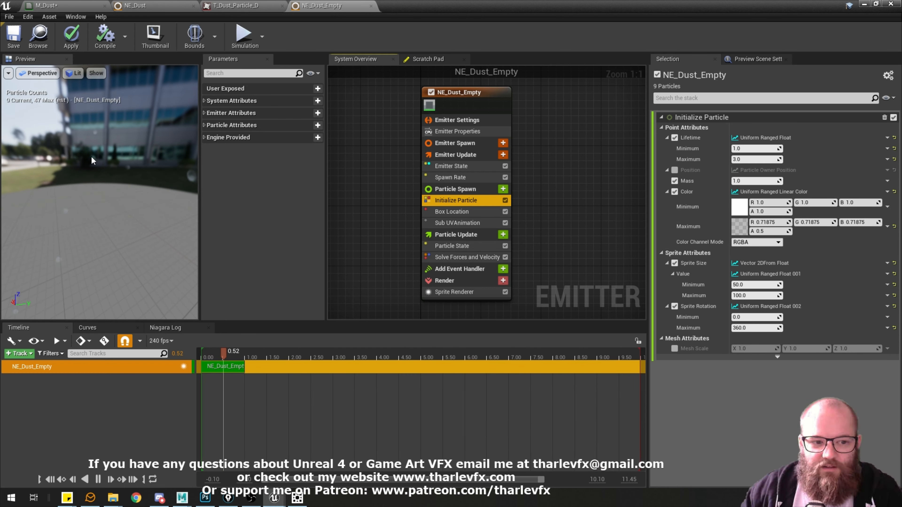
pyautogui.click(464, 235)
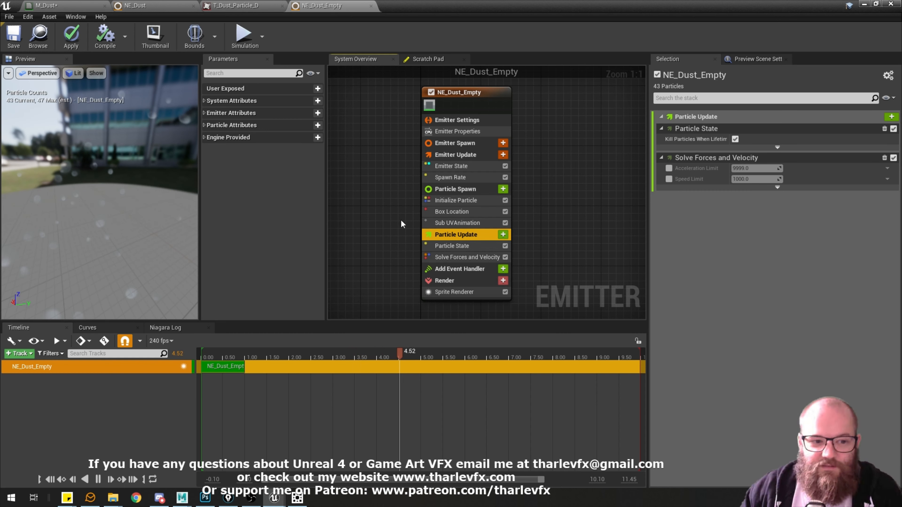
pyautogui.click(503, 234)
pyautogui.write('scale')
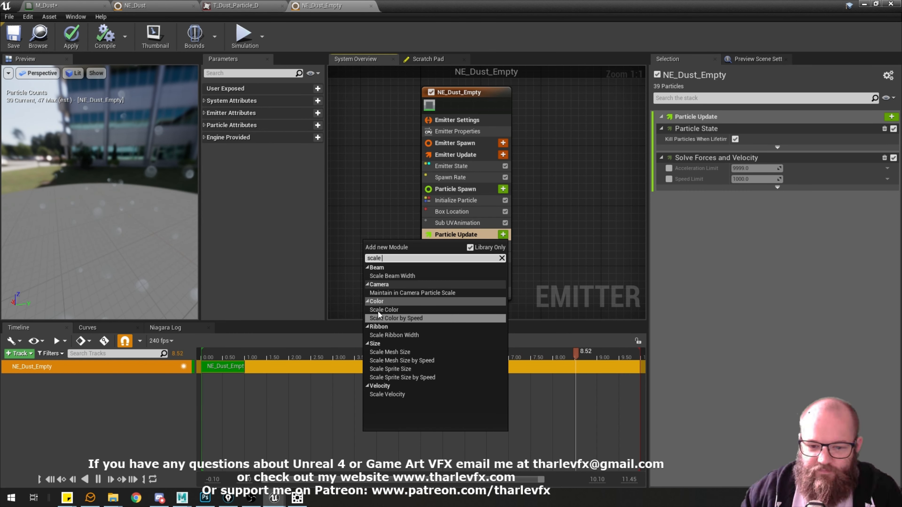
pyautogui.click(383, 310)
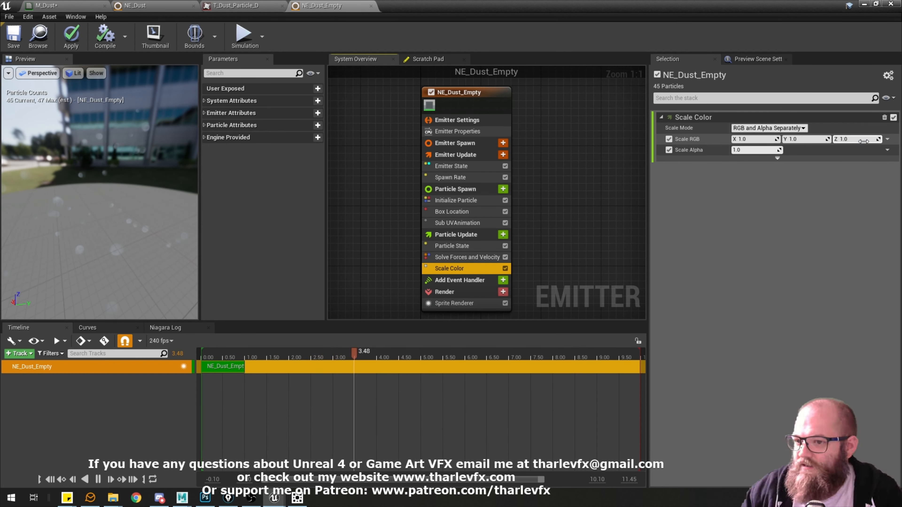
pyautogui.click(668, 139)
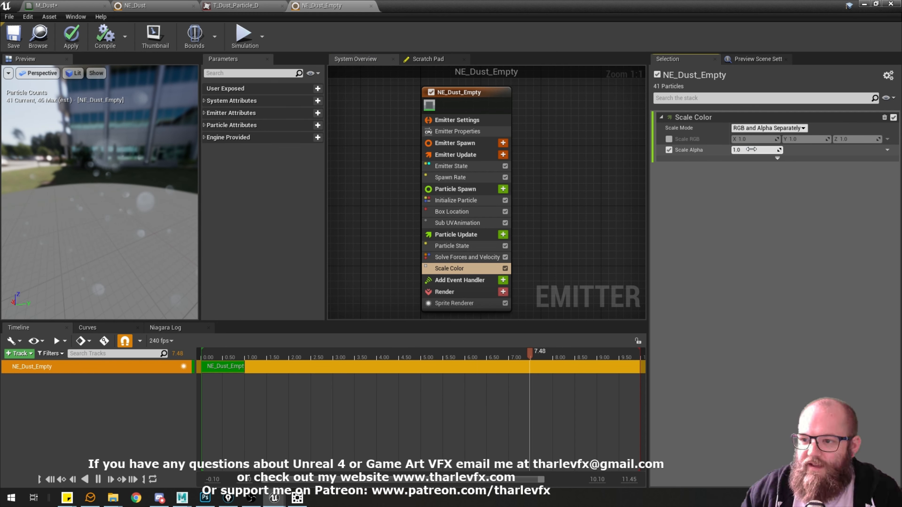
# Try a Scale Alpha of 0 and check the particles in Brush Wireframe view before returning to Lit view.
pyautogui.click(758, 150)
pyautogui.write('0')
pyautogui.press('Return')
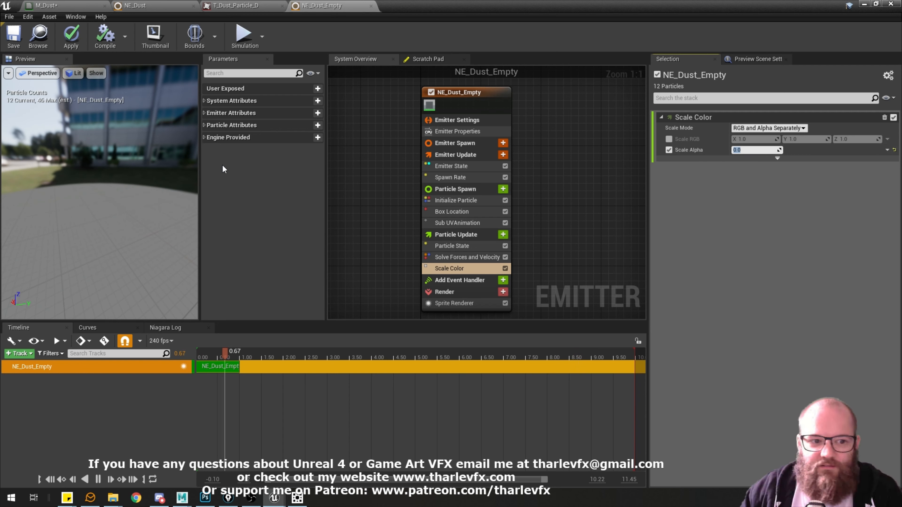
pyautogui.click(43, 74)
pyautogui.click(74, 73)
pyautogui.click(107, 114)
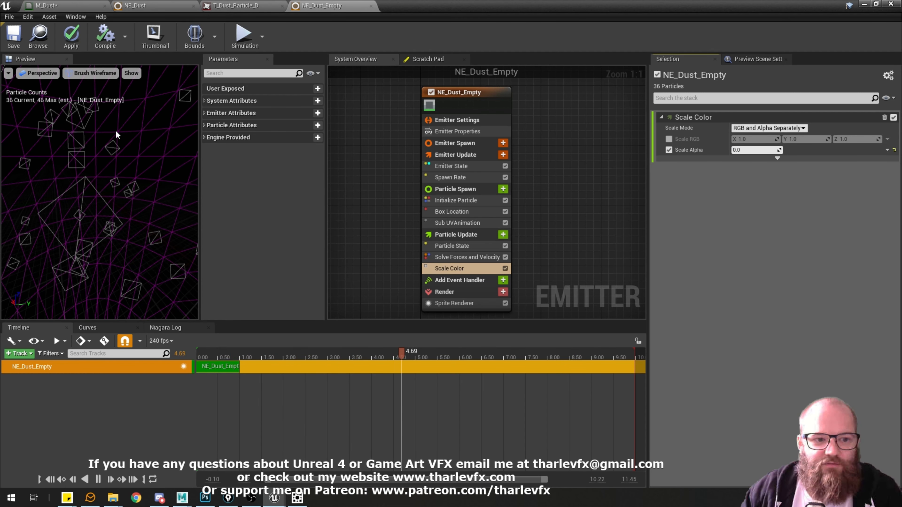
pyautogui.click(92, 73)
pyautogui.click(87, 93)
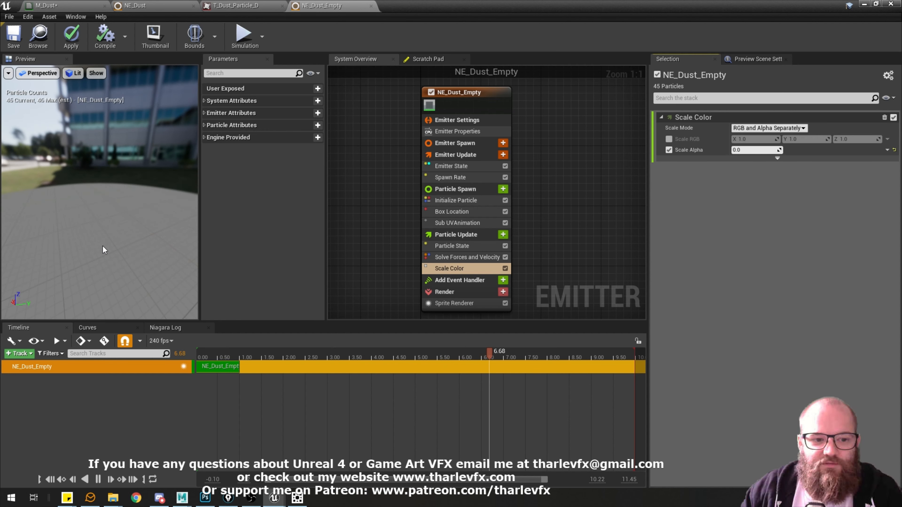
# Set Scale Alpha back to 1.
pyautogui.click(760, 150)
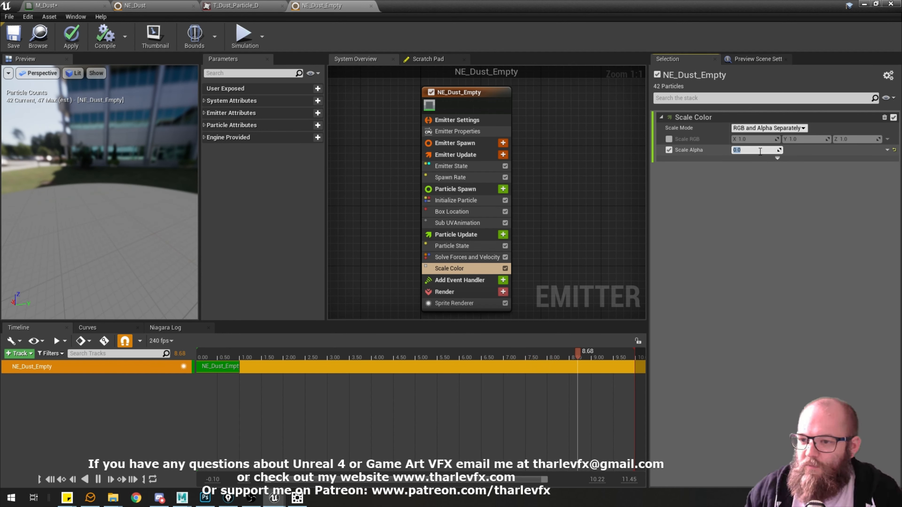
pyautogui.write('1')
pyautogui.press('Return')
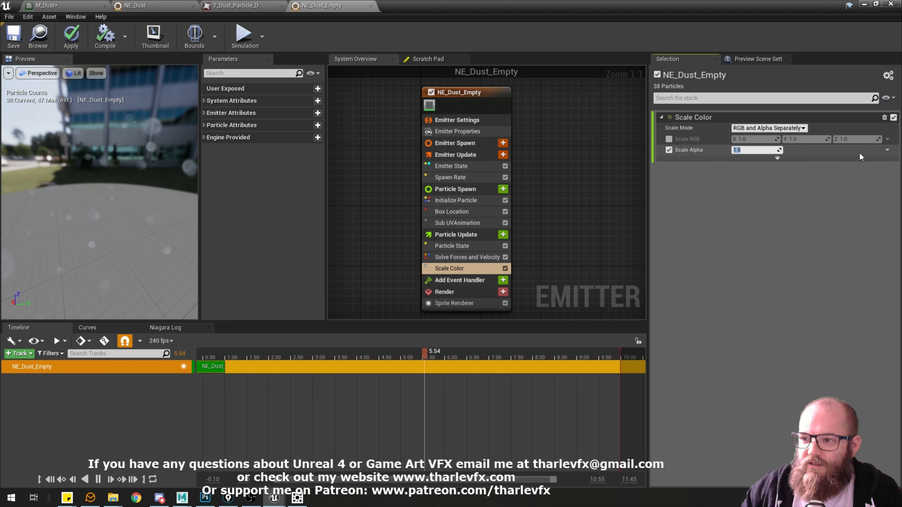
# Drive Scale Alpha with a Float from Curve input and show its curve in the curve editor.
pyautogui.click(887, 150)
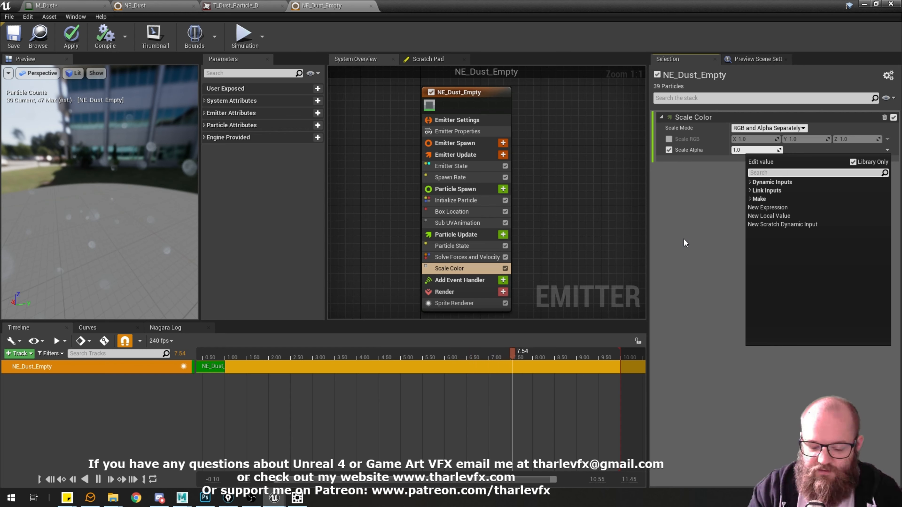
pyautogui.write('float cur')
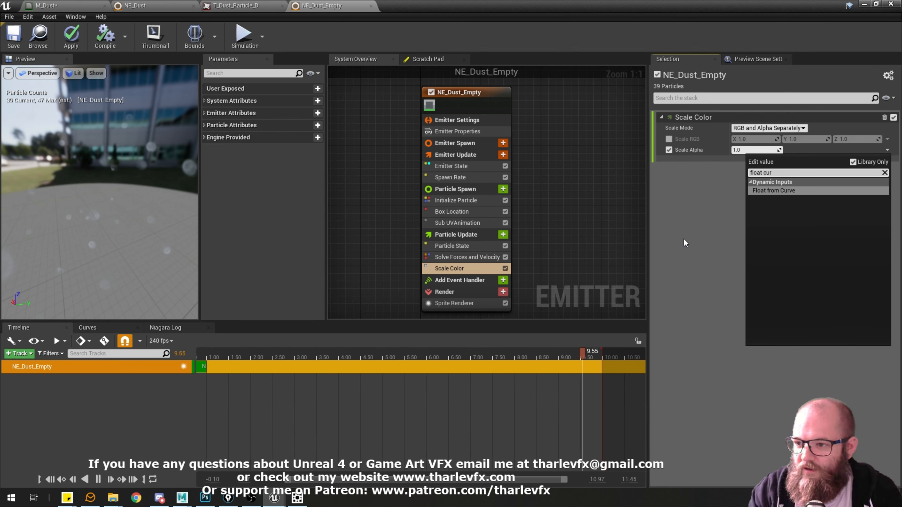
pyautogui.press('Return')
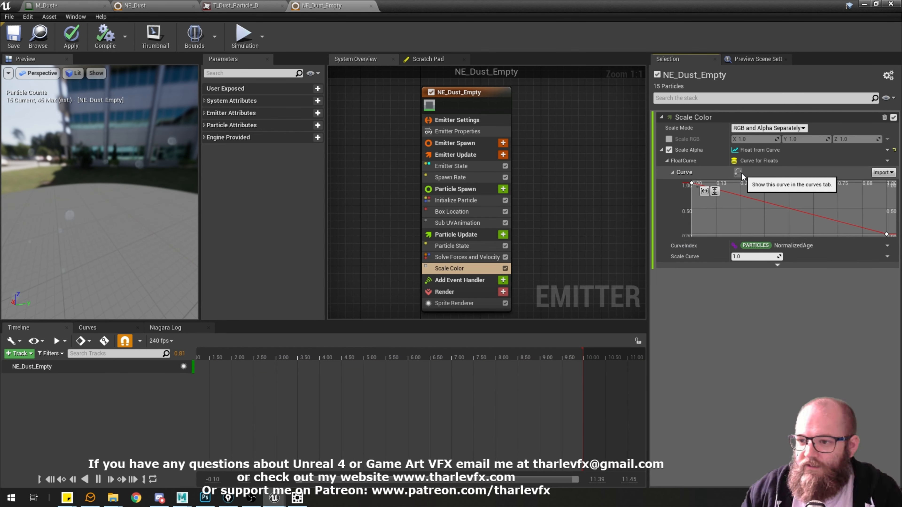
pyautogui.click(738, 172)
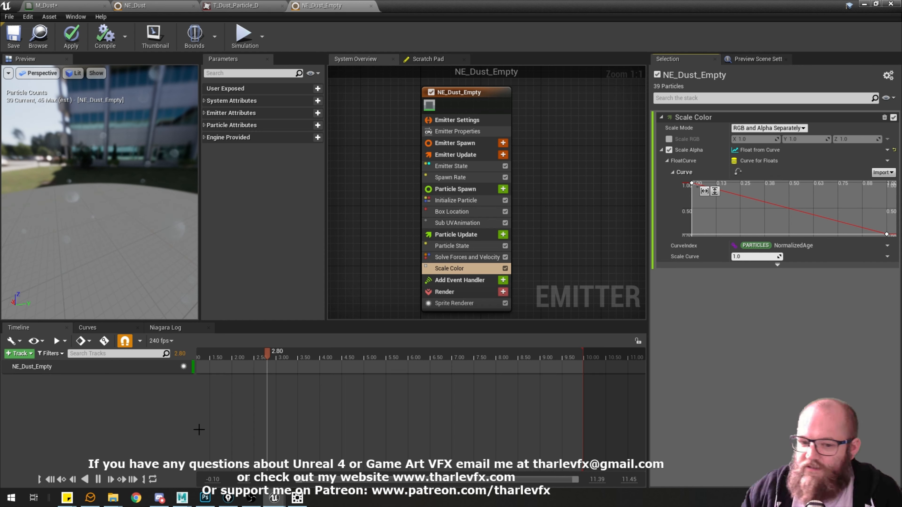
pyautogui.click(737, 174)
pyautogui.scroll(-5, 335, 393)
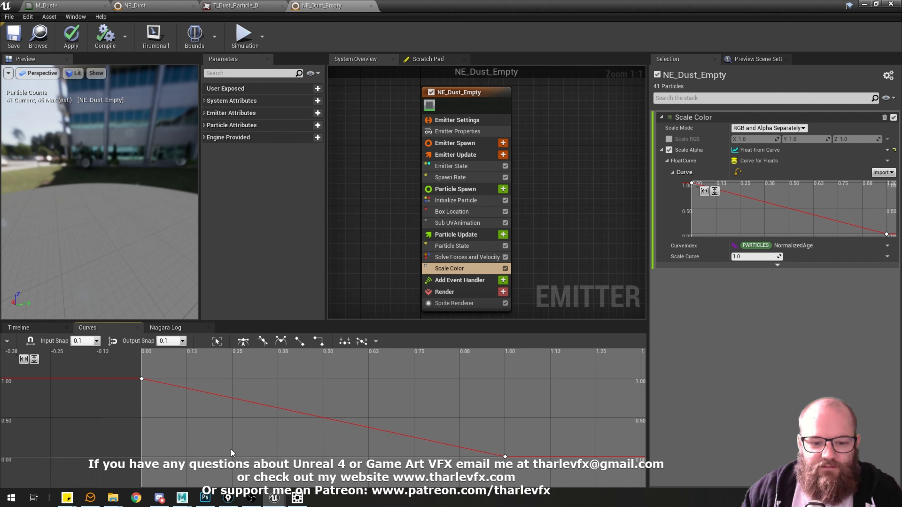
# Move the curve's first key to about time 0.5 and add a starting key at time 0 with value 0.
pyautogui.moveTo(142, 380)
pyautogui.moveTo(142, 380); pyautogui.dragTo(324, 379)
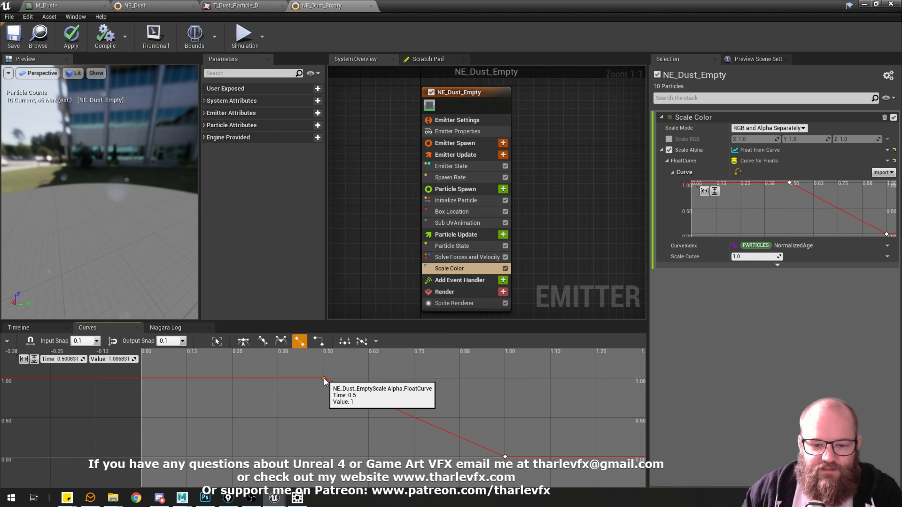
pyautogui.middleClick(141, 456)
pyautogui.moveTo(142, 457); pyautogui.dragTo(142, 456)
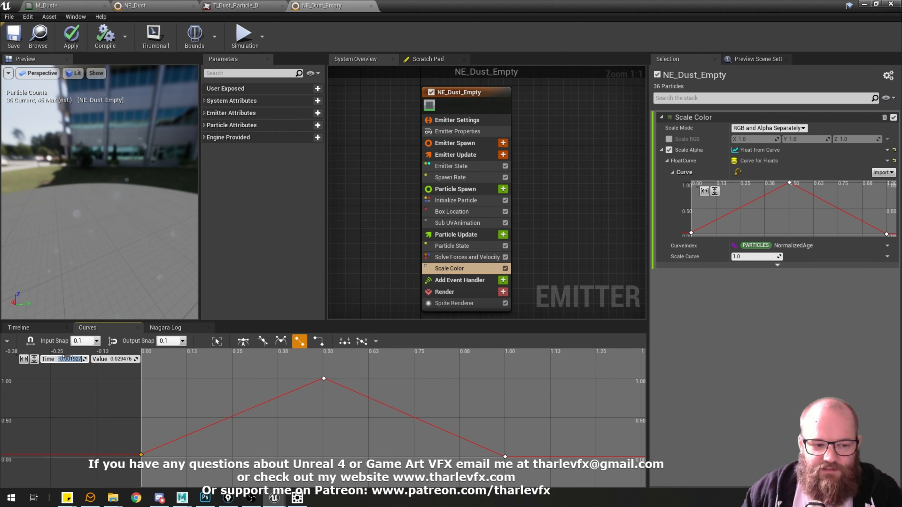
pyautogui.press('Tab')
pyautogui.write('0')
pyautogui.press('Return')
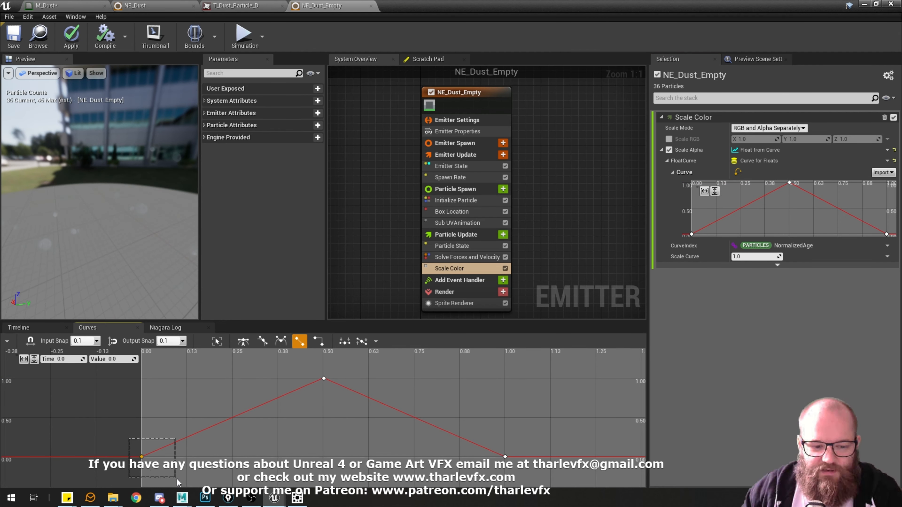
# Set the middle key of the alpha curve to exactly time 0.5 and value 1.
pyautogui.click(252, 392)
pyautogui.moveTo(354, 402); pyautogui.dragTo(295, 408)
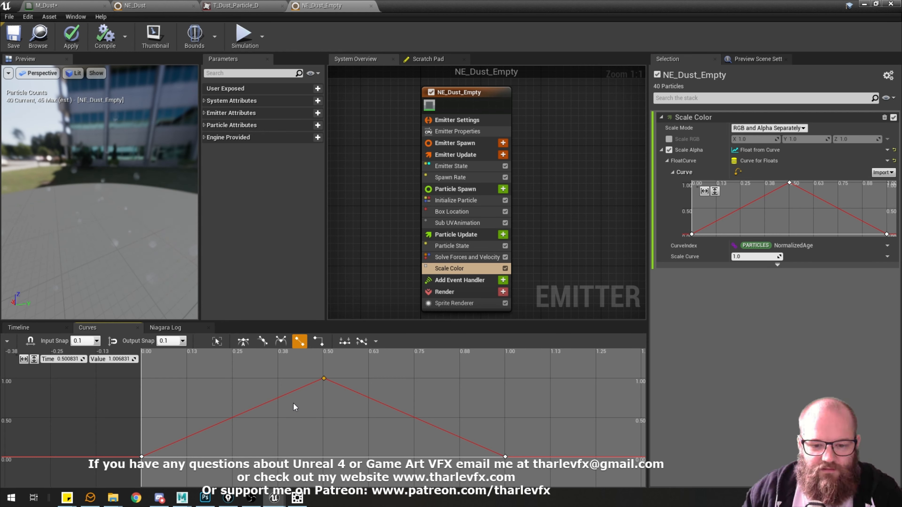
pyautogui.click(59, 360)
pyautogui.write('0.5')
pyautogui.press('Tab')
pyautogui.write('1')
pyautogui.press('Return')
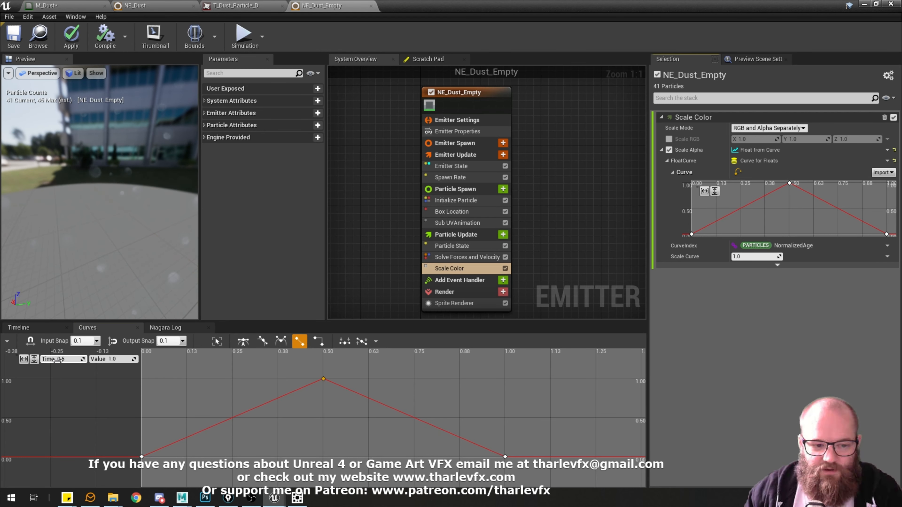
pyautogui.click(261, 370)
# Check the alpha curve's end key and the preview, and set all three keys to cubic interpolation with automatic tangents.
pyautogui.moveTo(543, 436); pyautogui.dragTo(449, 463)
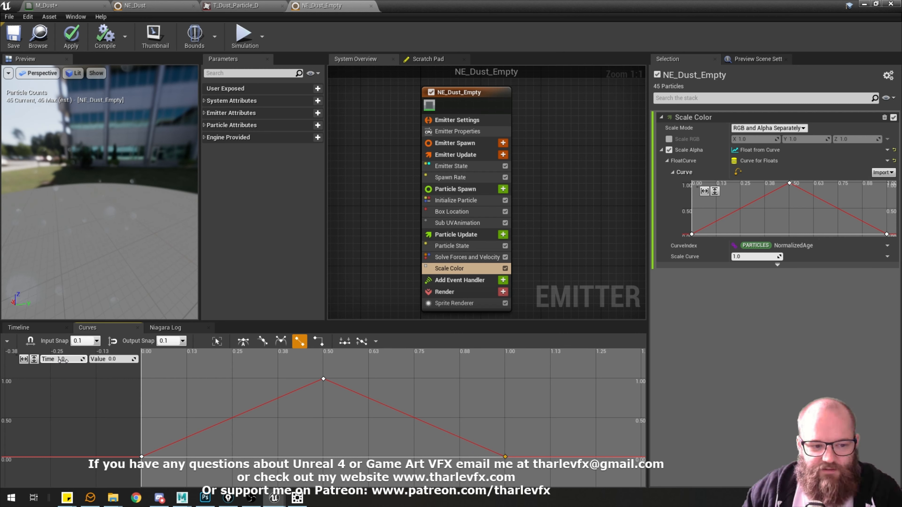
pyautogui.moveTo(133, 233); pyautogui.dragTo(143, 255)
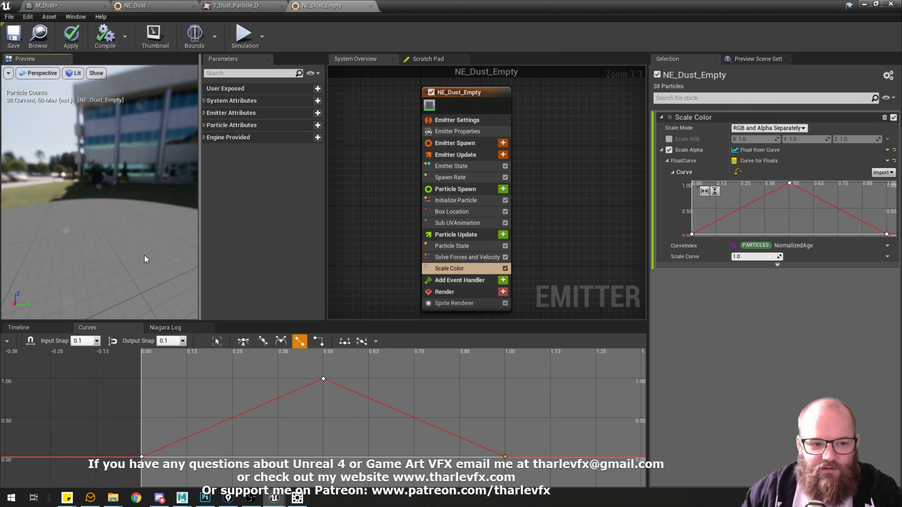
pyautogui.click(486, 428)
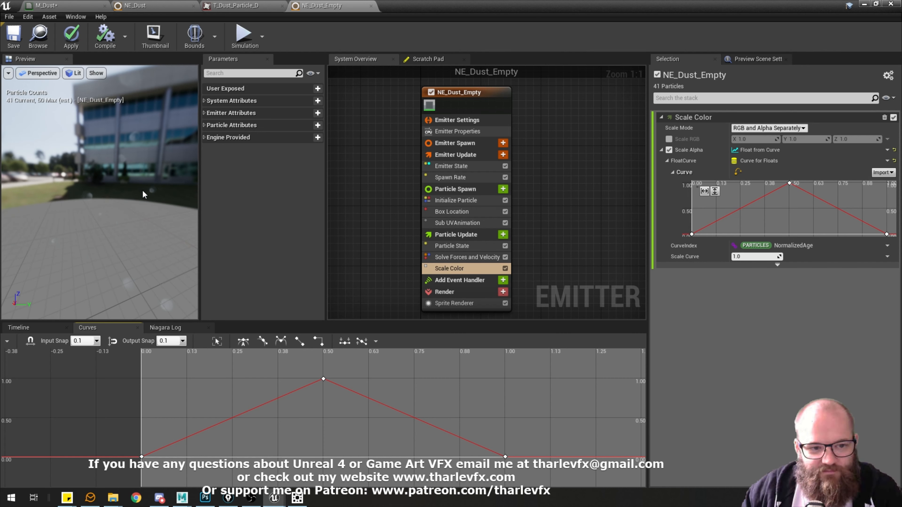
pyautogui.moveTo(308, 460); pyautogui.dragTo(559, 483)
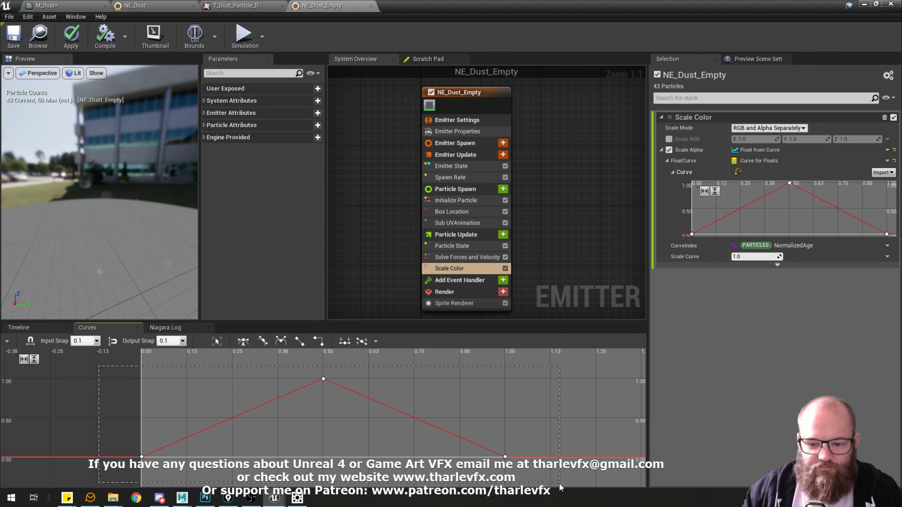
pyautogui.click(243, 343)
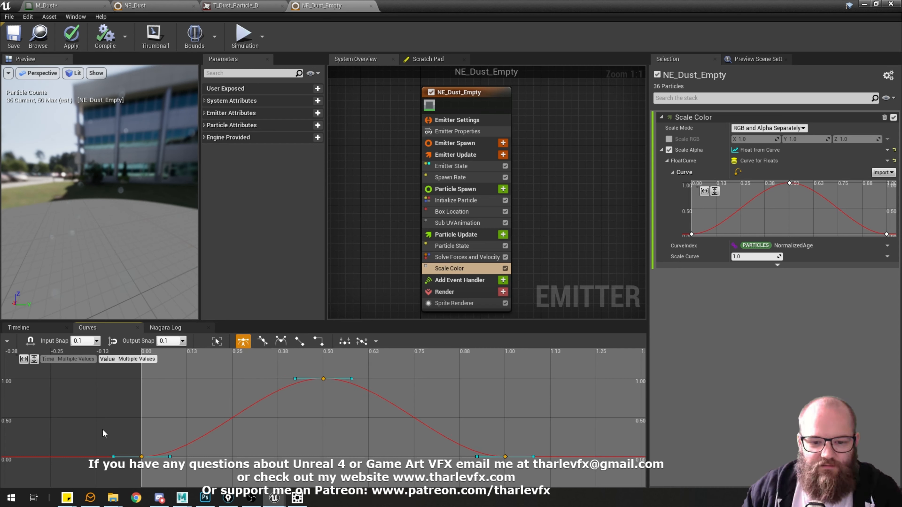
pyautogui.click(513, 423)
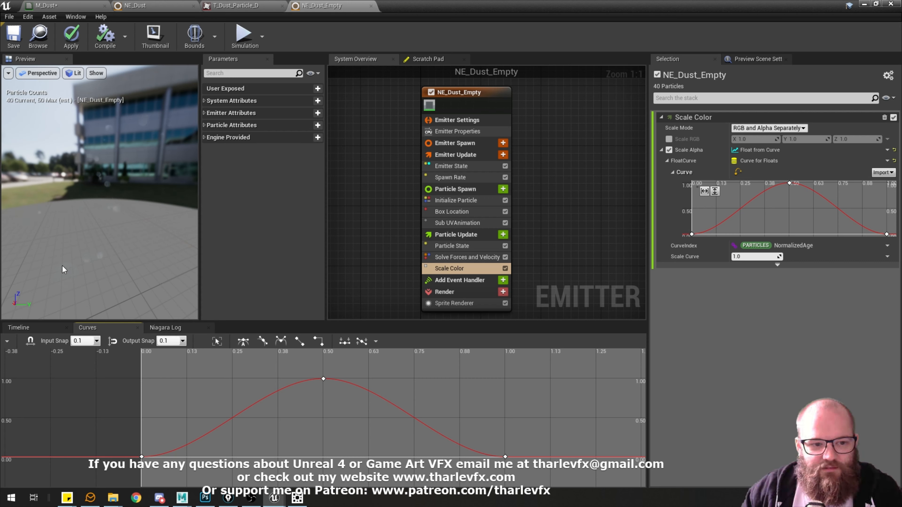
# Move the alpha curve's middle key to about time 0.25 and add a second peak key at about time 0.75 with automatic cubic interpolation.
pyautogui.moveTo(117, 239); pyautogui.dragTo(124, 249, button='right')
pyautogui.moveTo(323, 379); pyautogui.dragTo(232, 379)
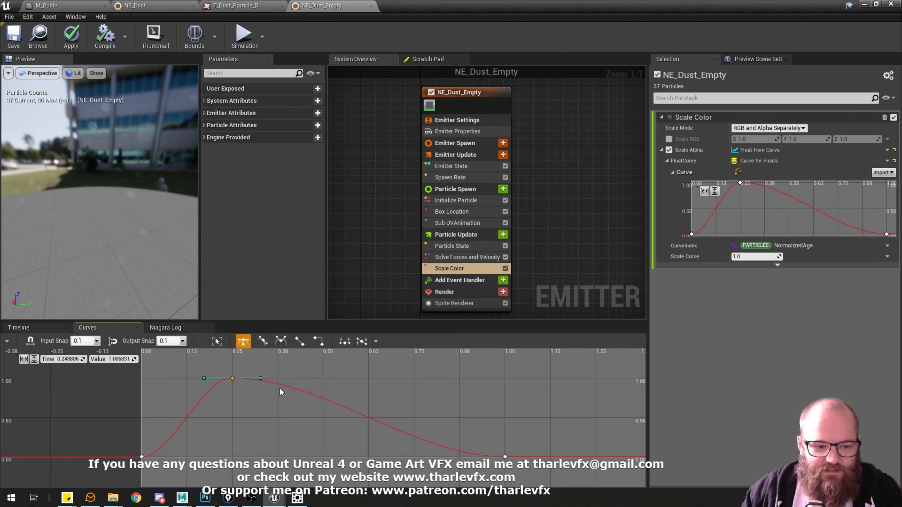
pyautogui.keyDown('shift'); pyautogui.click(315, 397); pyautogui.keyUp('shift')
pyautogui.moveTo(316, 397); pyautogui.dragTo(413, 378)
pyautogui.press('1')
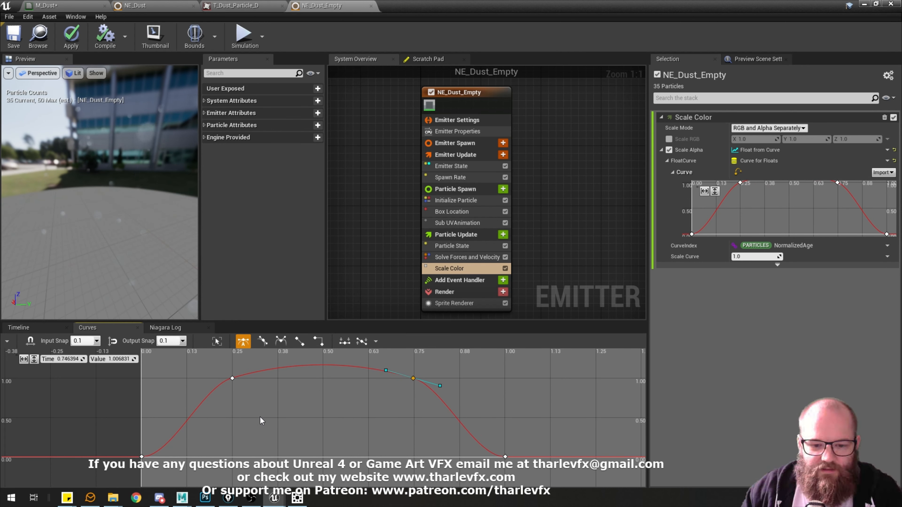
# Set the peak key at about time 0.25 to linear interpolation to flatten the alpha curve between both peak keys.
pyautogui.moveTo(200, 364); pyautogui.dragTo(447, 397)
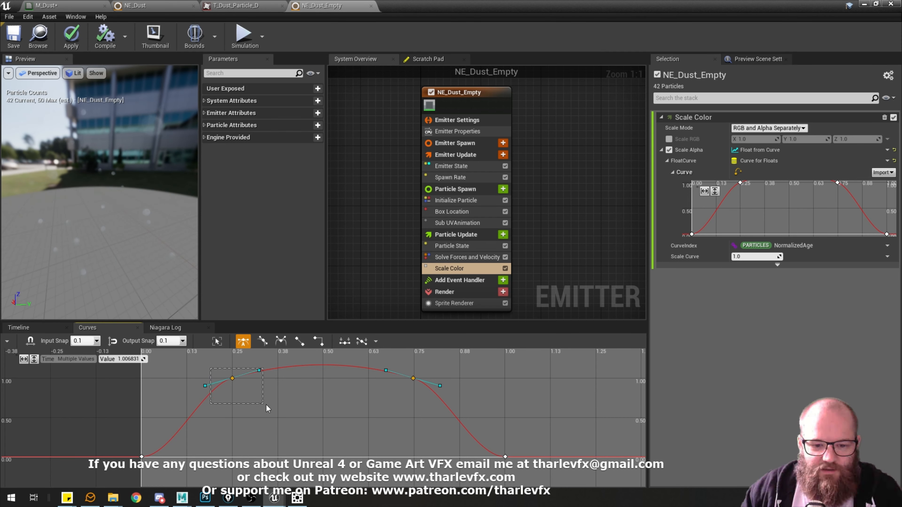
pyautogui.moveTo(267, 405); pyautogui.dragTo(266, 404)
pyautogui.press('4')
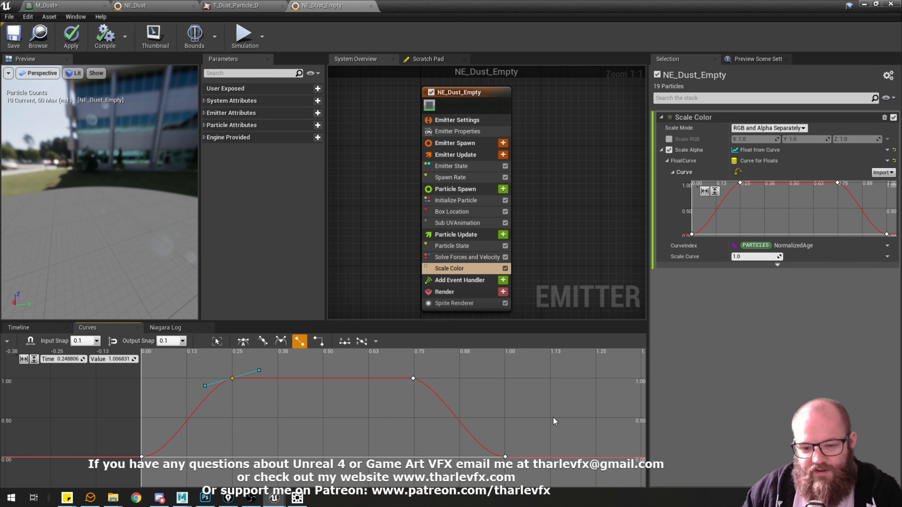
# Check the interpolation of the alpha curve's start, end and peak keys, and examine the fading particles in the preview.
pyautogui.click(148, 377)
pyautogui.moveTo(127, 453); pyautogui.dragTo(147, 461)
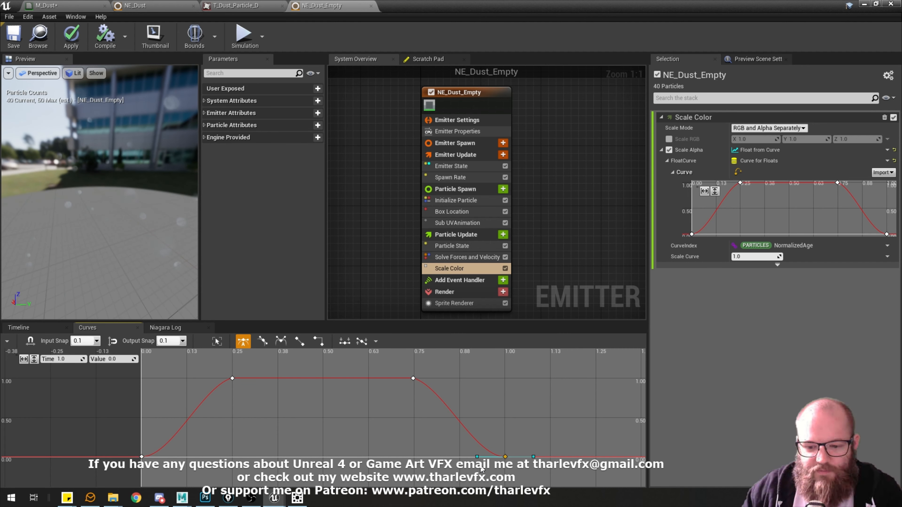
pyautogui.click(141, 455)
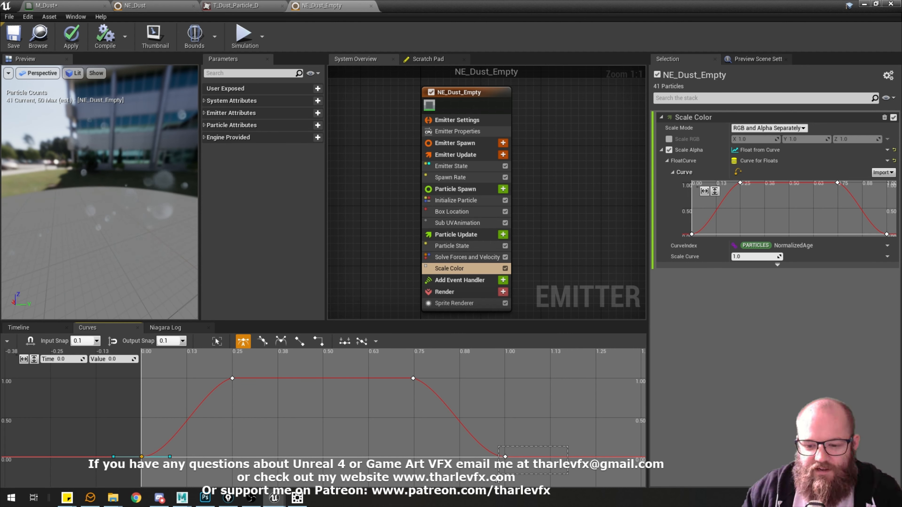
pyautogui.moveTo(496, 477); pyautogui.dragTo(493, 478)
pyautogui.click(308, 408)
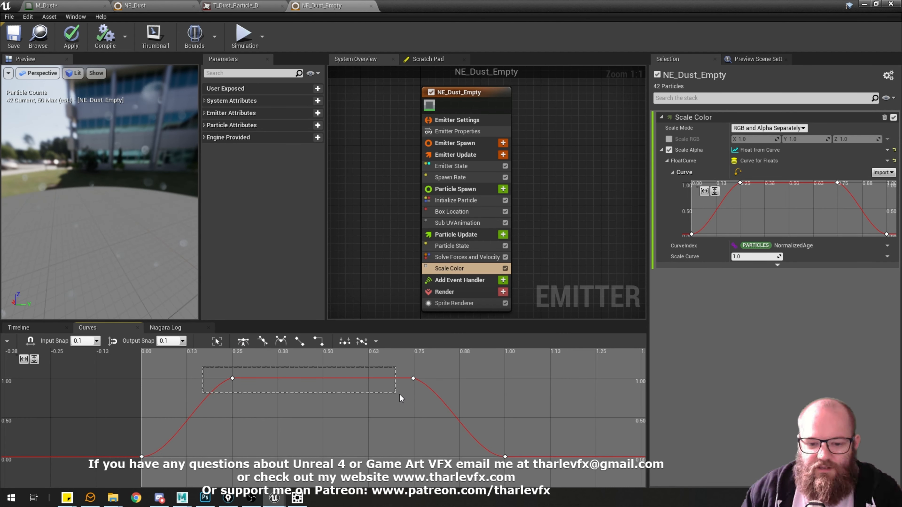
pyautogui.moveTo(399, 395); pyautogui.dragTo(439, 395)
pyautogui.click(268, 369)
pyautogui.moveTo(209, 370); pyautogui.dragTo(309, 387)
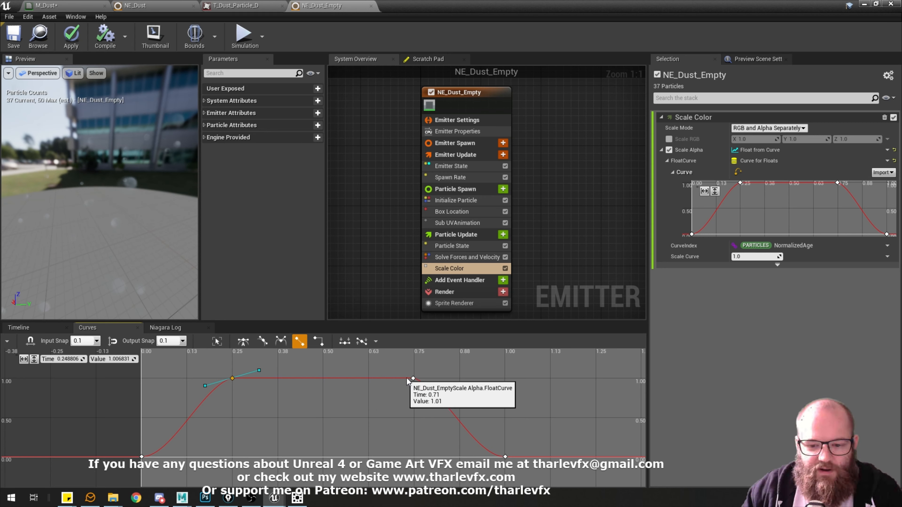
pyautogui.click(440, 389)
pyautogui.moveTo(131, 209); pyautogui.dragTo(131, 210)
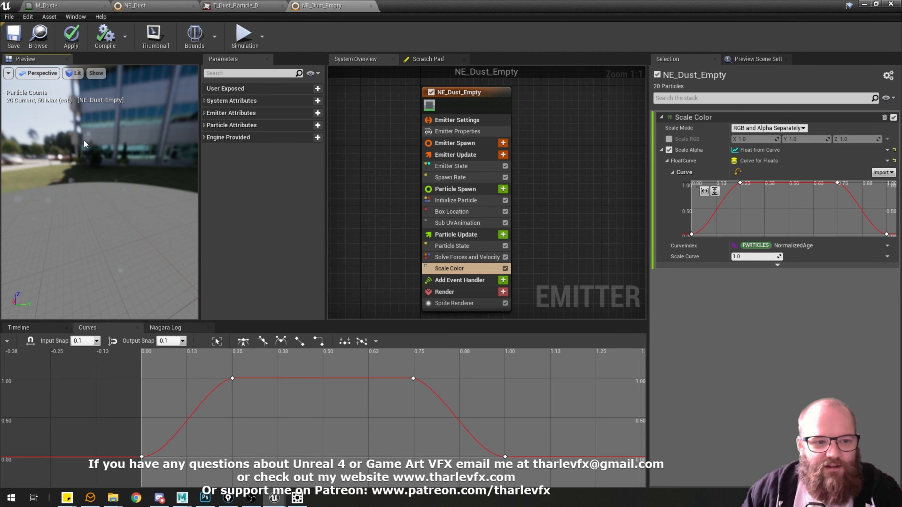
# Set the particle lifetime range in Initialize Particle to a minimum of 5 and a maximum of 10.
pyautogui.click(456, 200)
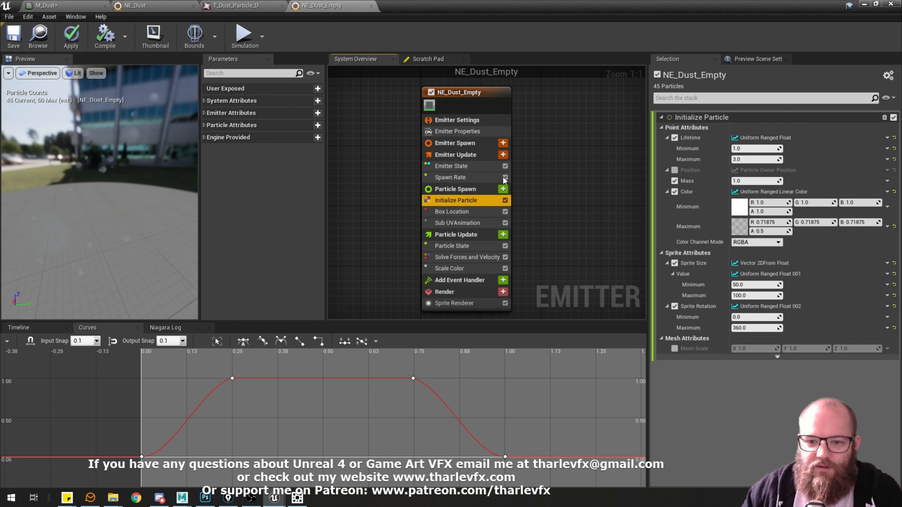
pyautogui.click(752, 151)
pyautogui.write('5')
pyautogui.press('Tab')
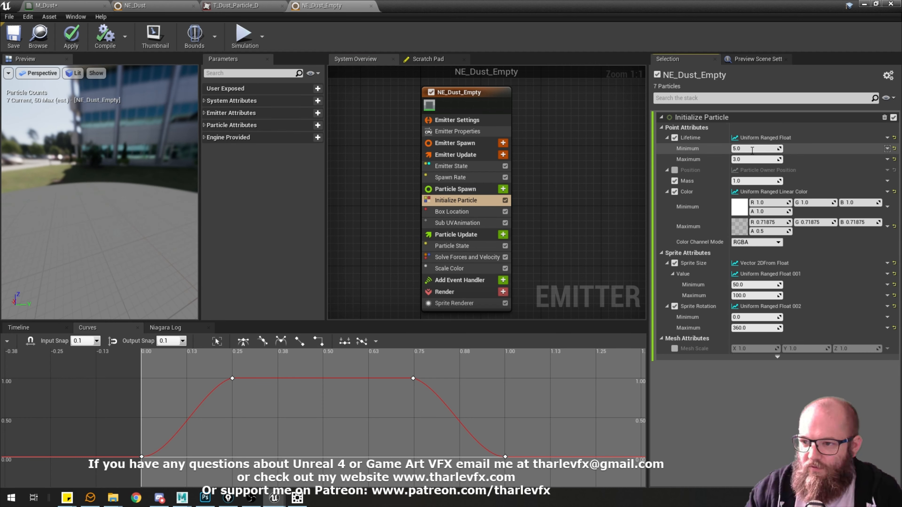
pyautogui.click(545, 302)
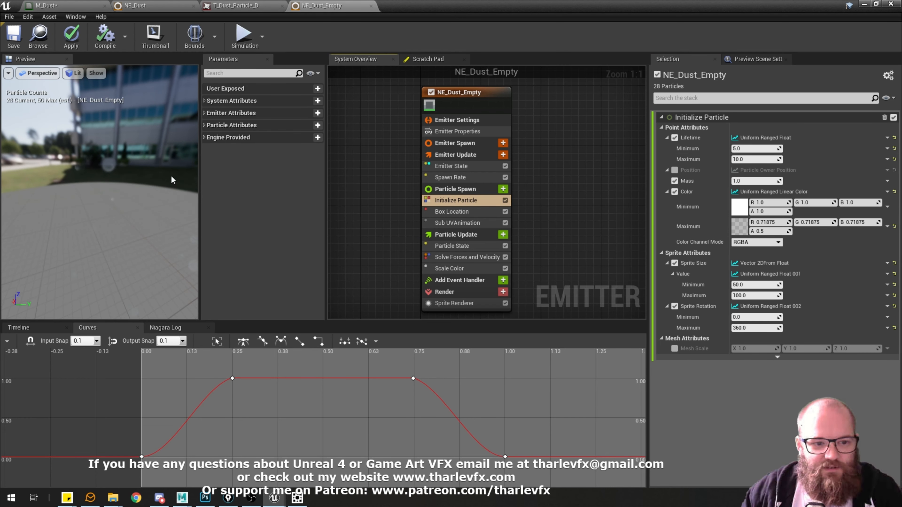
pyautogui.moveTo(122, 190); pyautogui.dragTo(124, 208)
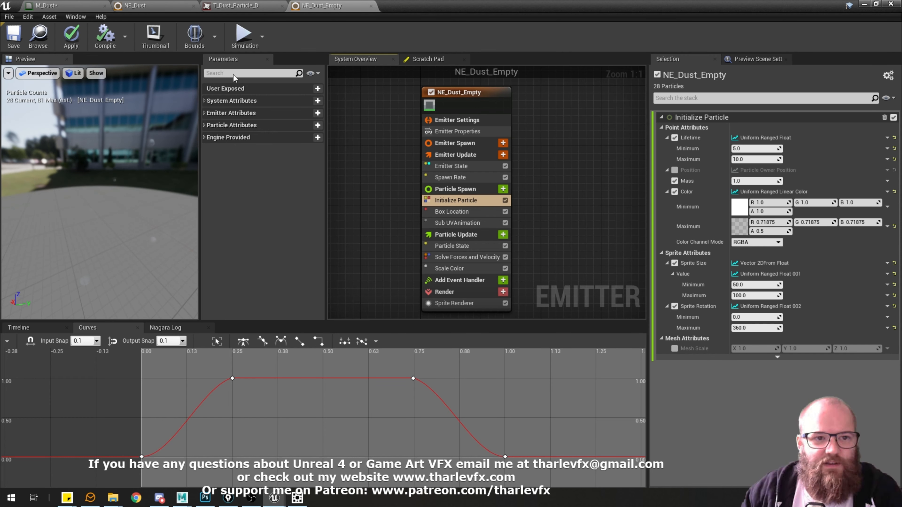
# Examine the Curl Noise Force and Drag module settings in the NE_Dust emitter for reference.
pyautogui.click(175, 4)
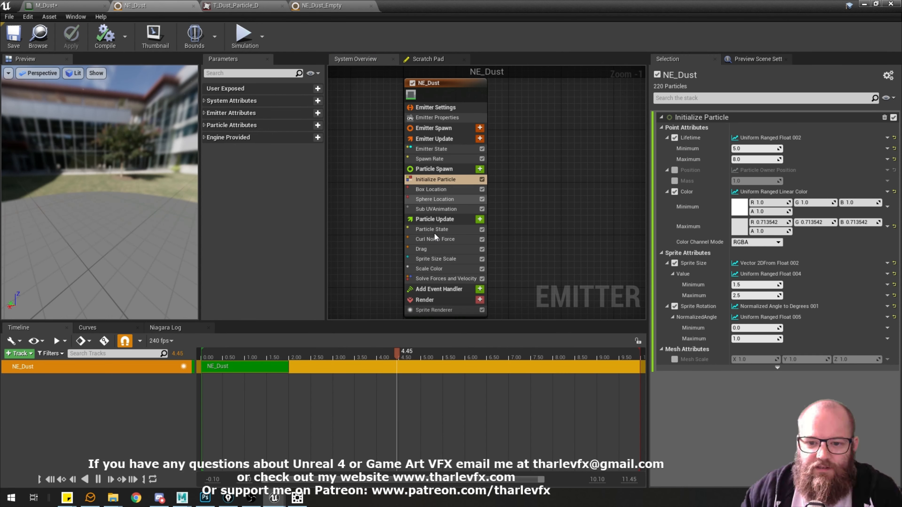
pyautogui.click(437, 239)
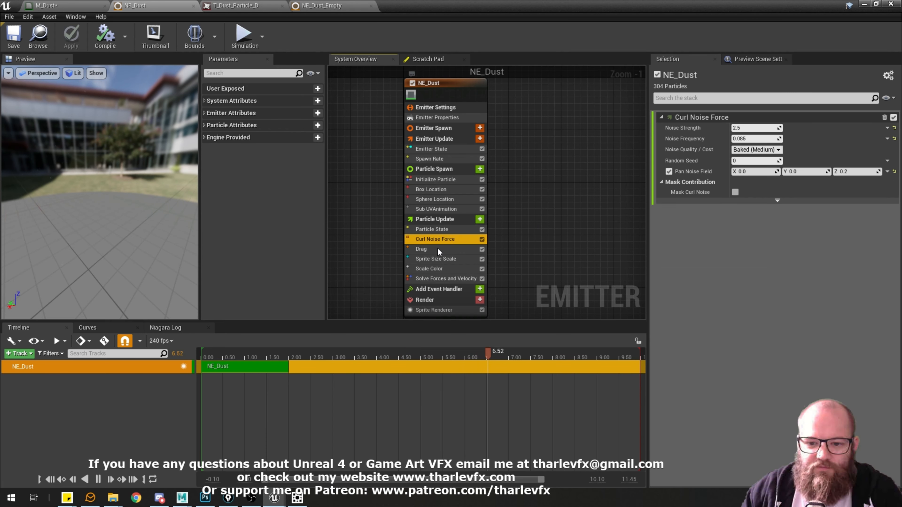
pyautogui.click(444, 248)
pyautogui.click(446, 239)
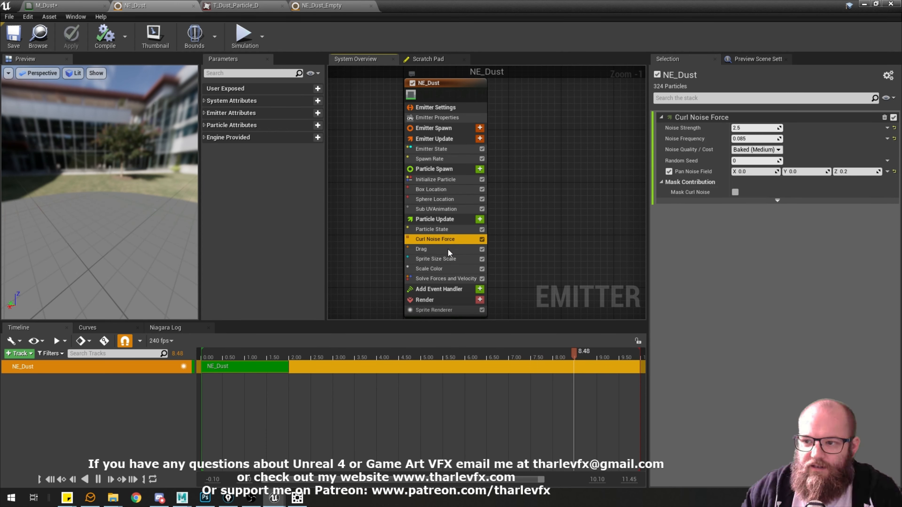
pyautogui.click(448, 250)
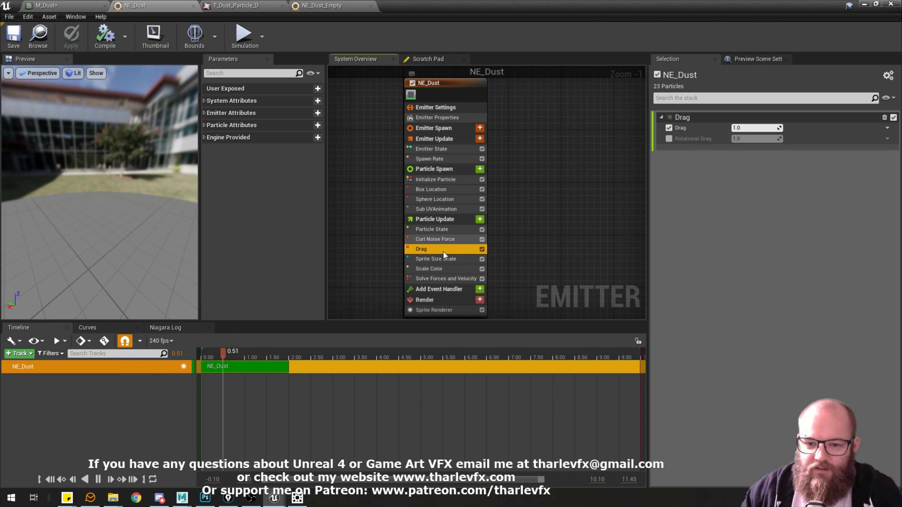
pyautogui.click(449, 240)
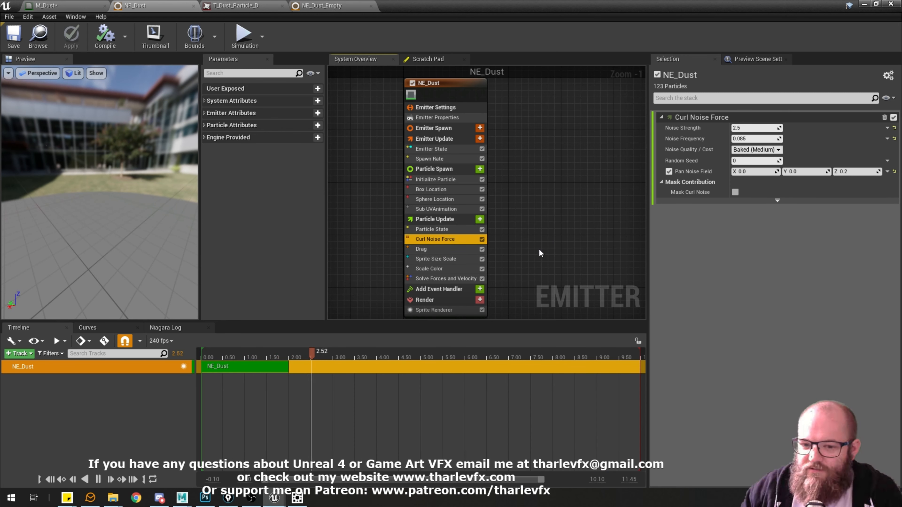
pyautogui.scroll(1, 434, 240)
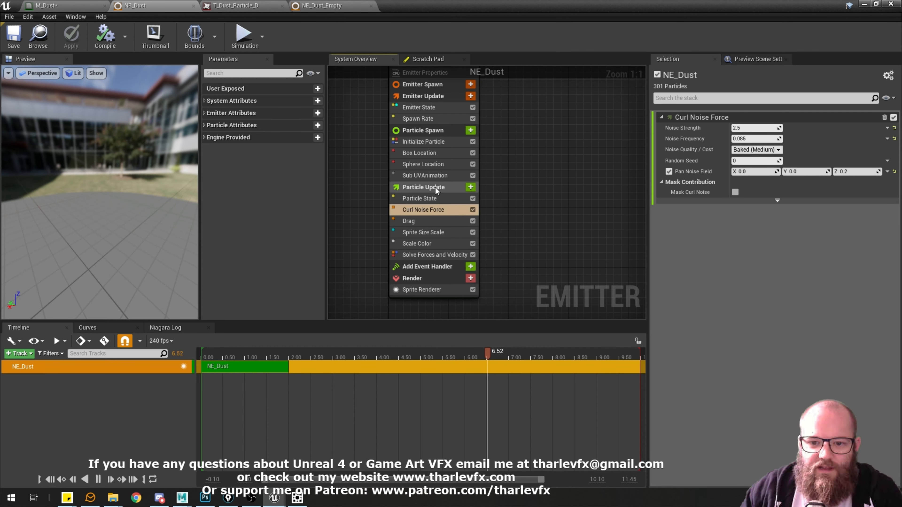
# Add a Curl Noise Force module to the Particle Update stage of NE_Dust_Empty.
pyautogui.click(323, 6)
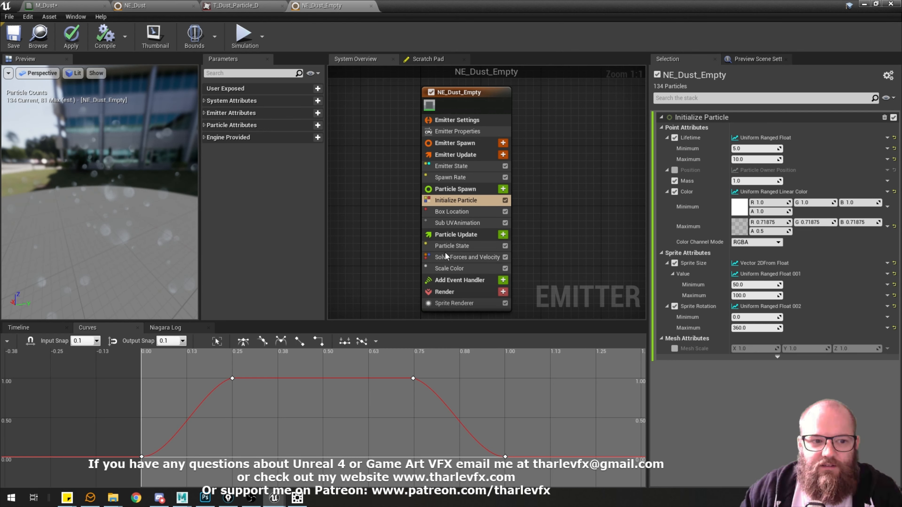
pyautogui.click(492, 235)
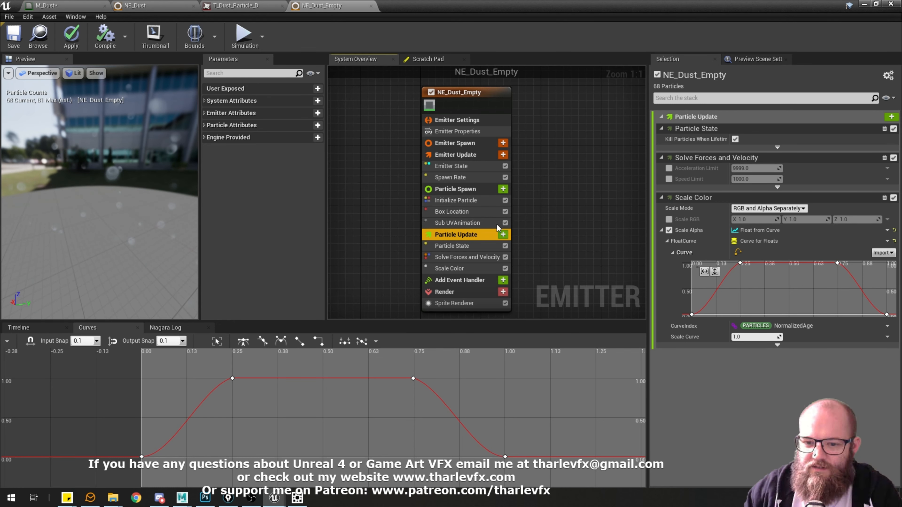
pyautogui.click(504, 234)
pyautogui.write('curl')
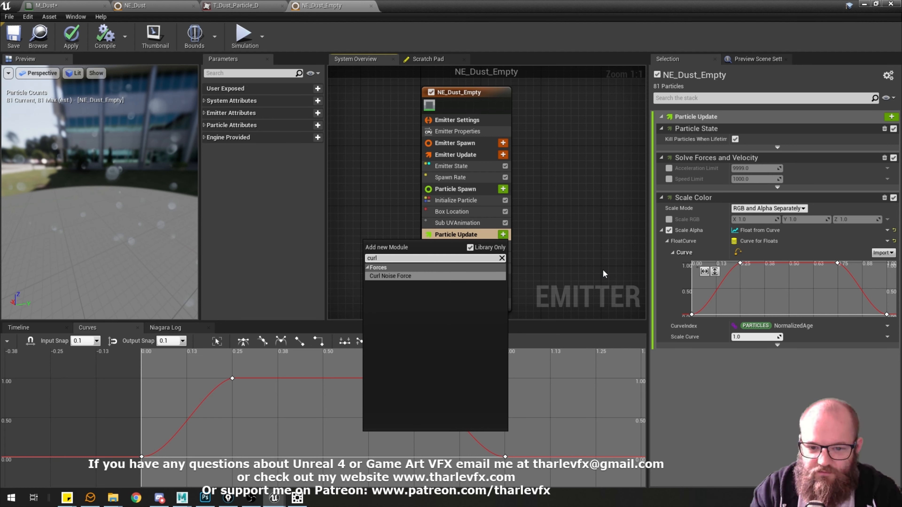
pyautogui.press('Return')
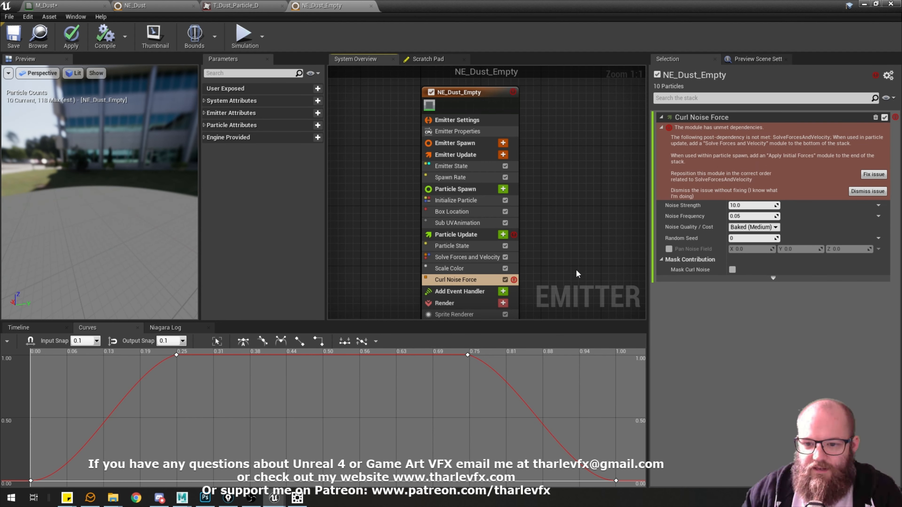
pyautogui.moveTo(575, 271); pyautogui.dragTo(558, 254, button='right')
pyautogui.click(438, 262)
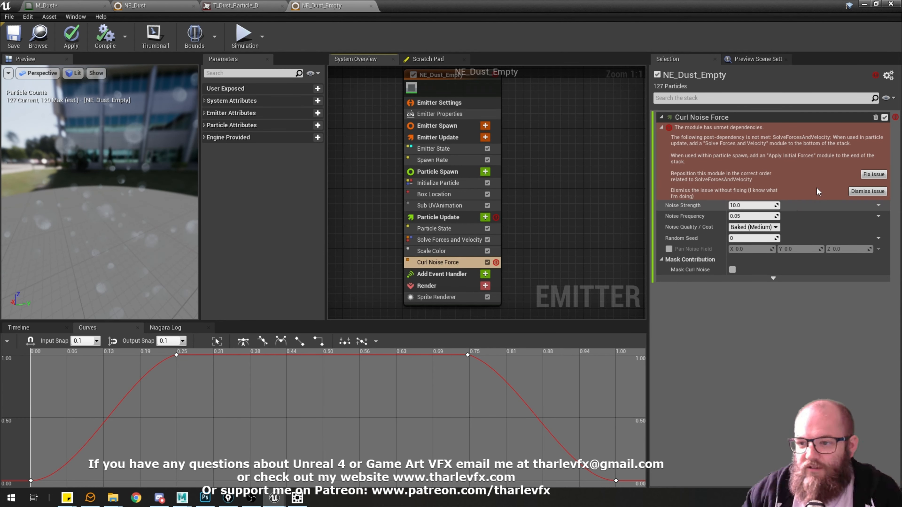
# Switch to Chrome, search Google Images for "curl noise" and enlarge the Procedural Graphics Box image.
pyautogui.click(137, 498)
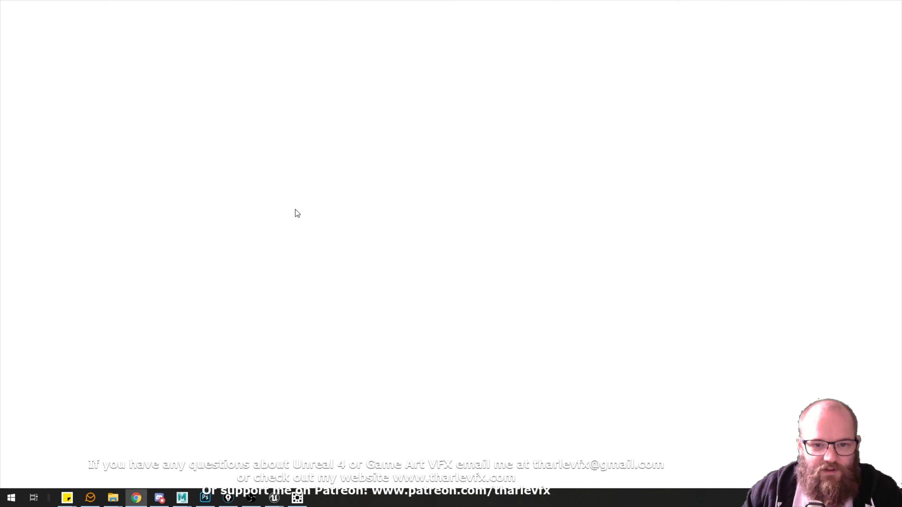
pyautogui.click(306, 24)
pyautogui.write('curl noise')
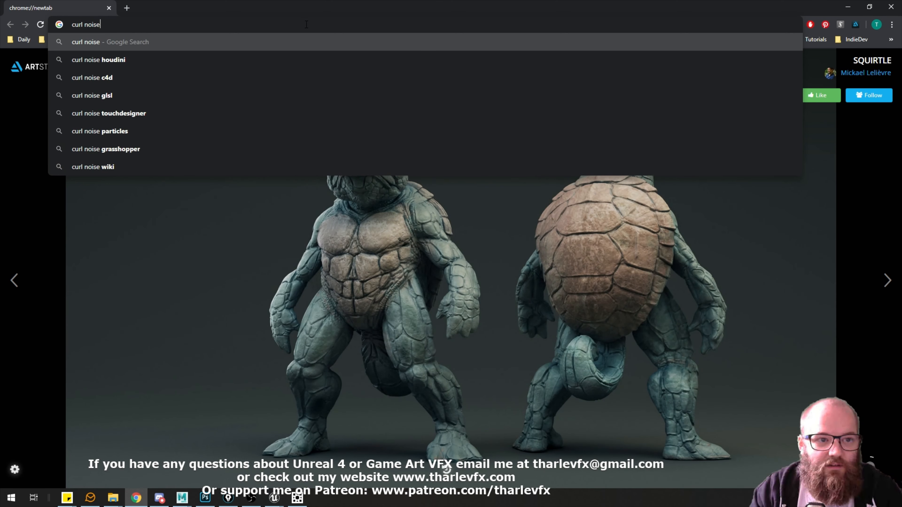
pyautogui.press('Return')
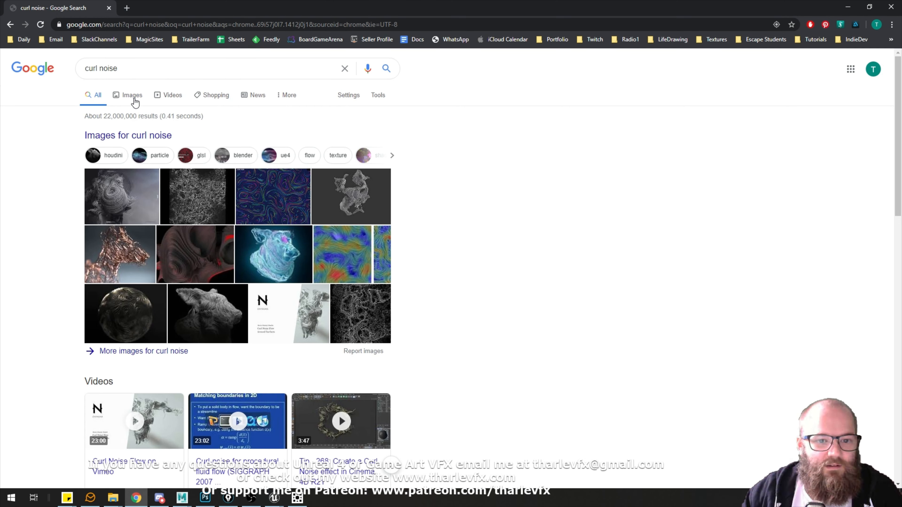
pyautogui.click(131, 96)
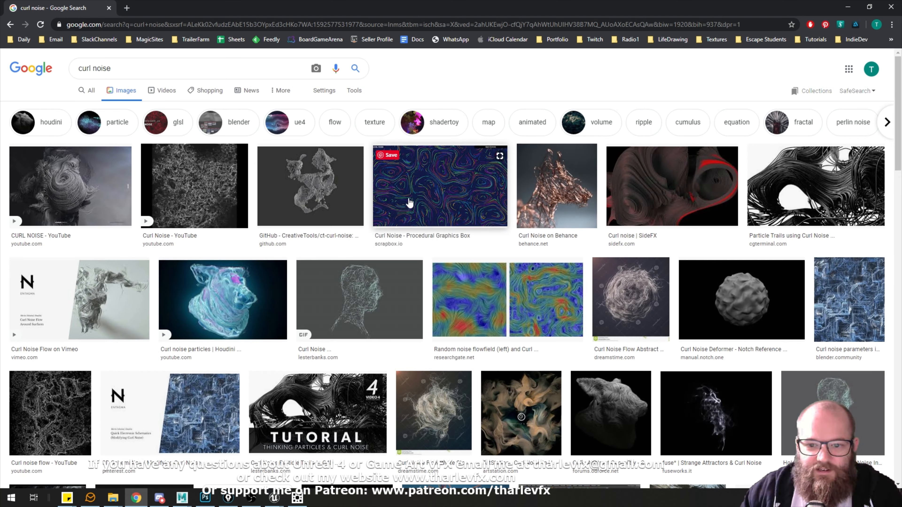
pyautogui.click(410, 202)
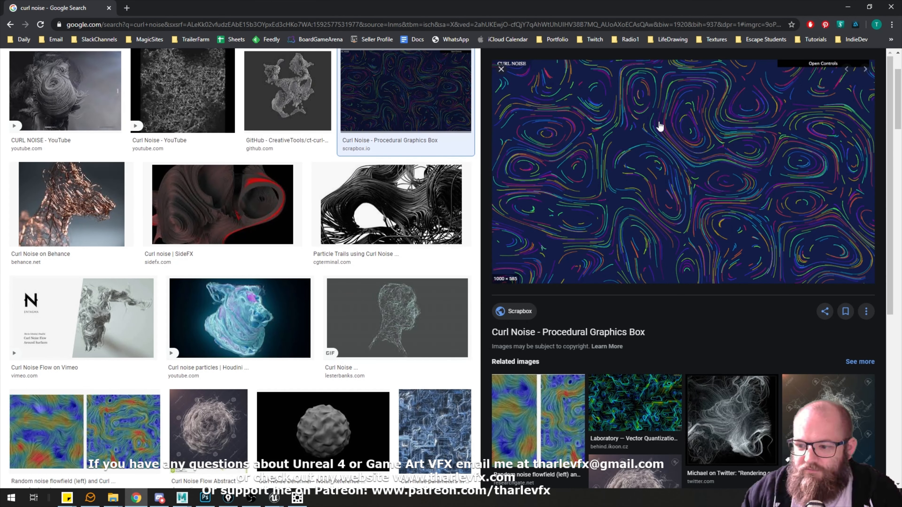
# Browse further curl noise image results and compare their flow patterns with the enlarged example.
pyautogui.scroll(-1, 614, 202)
pyautogui.scroll(-5, 251, 270)
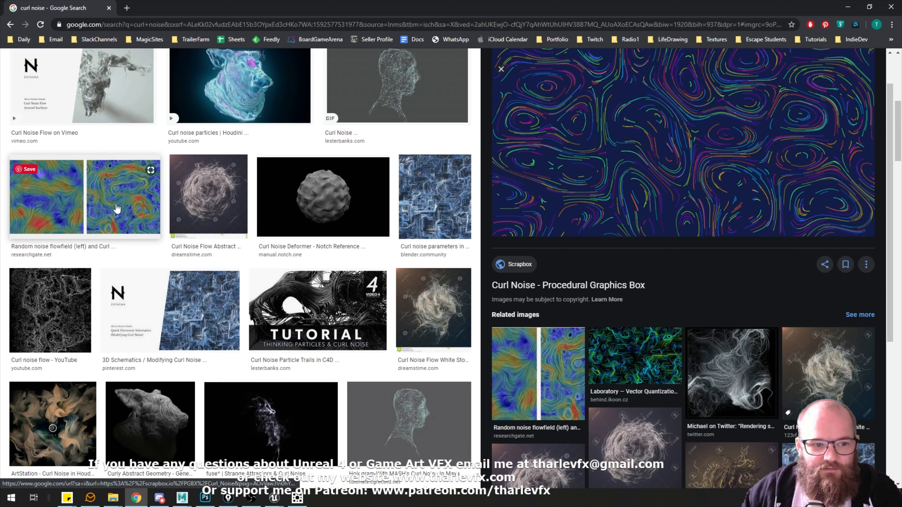
pyautogui.scroll(-7, 391, 284)
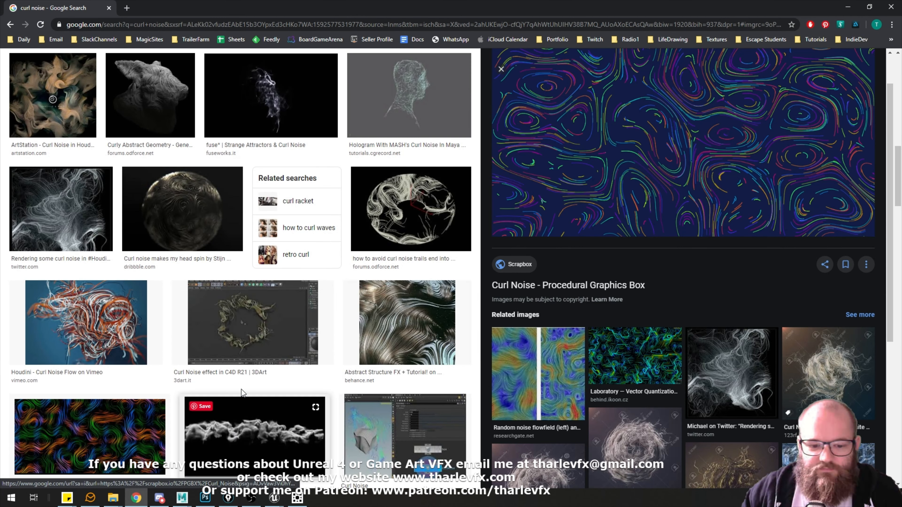
pyautogui.scroll(-3, 143, 355)
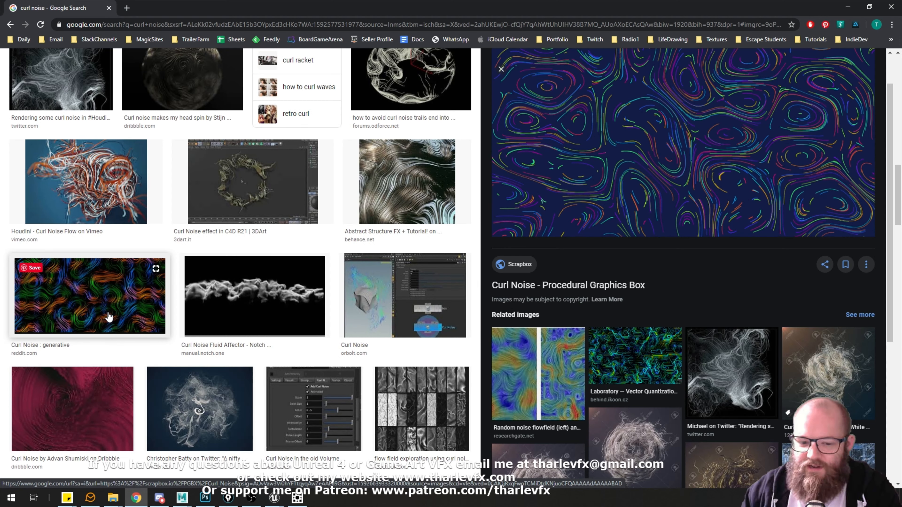
pyautogui.scroll(-4, 373, 305)
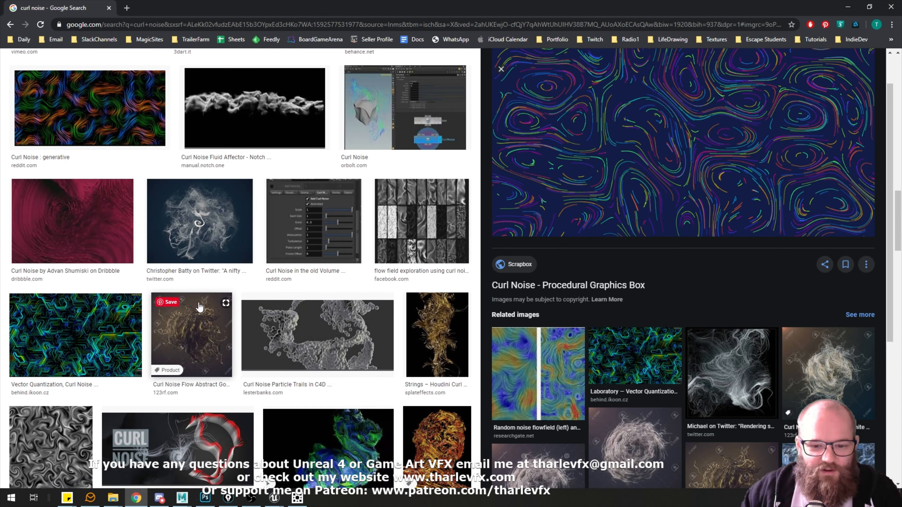
pyautogui.scroll(4, 200, 306)
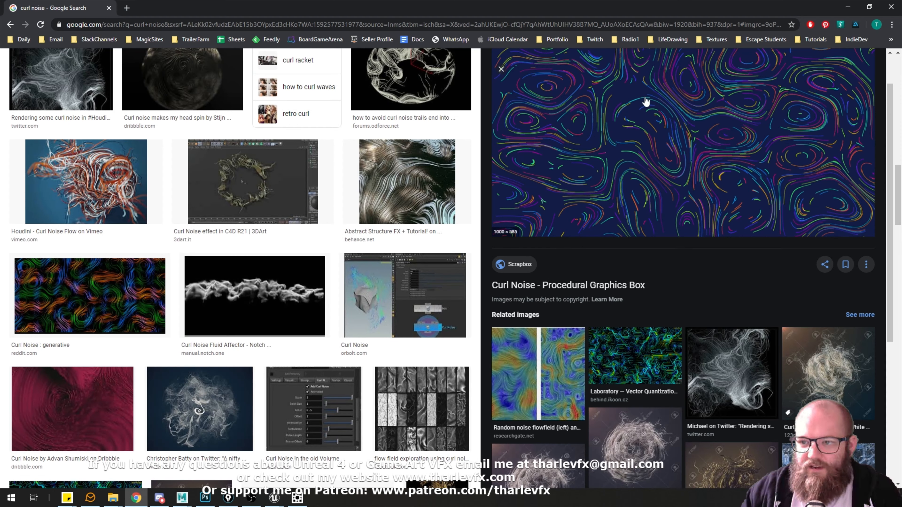
pyautogui.scroll(1, 614, 140)
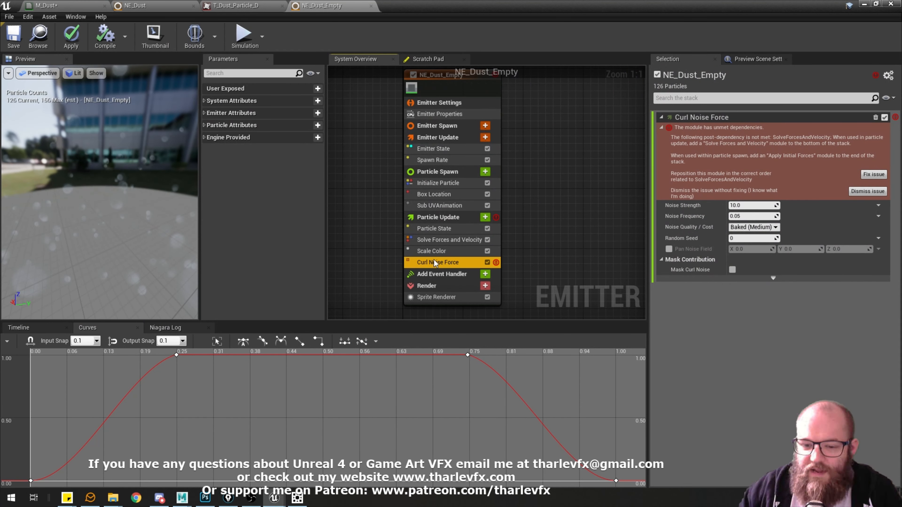
# Fix the Curl Noise Force module's unmet dependency by repositioning it, and move Scale Color above it in Particle Update.
pyautogui.moveTo(497, 217)
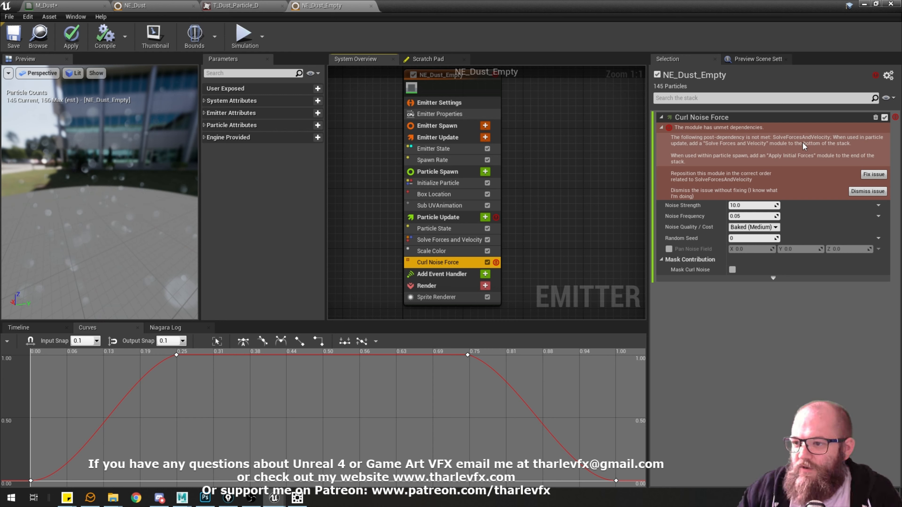
pyautogui.click(456, 240)
pyautogui.click(440, 263)
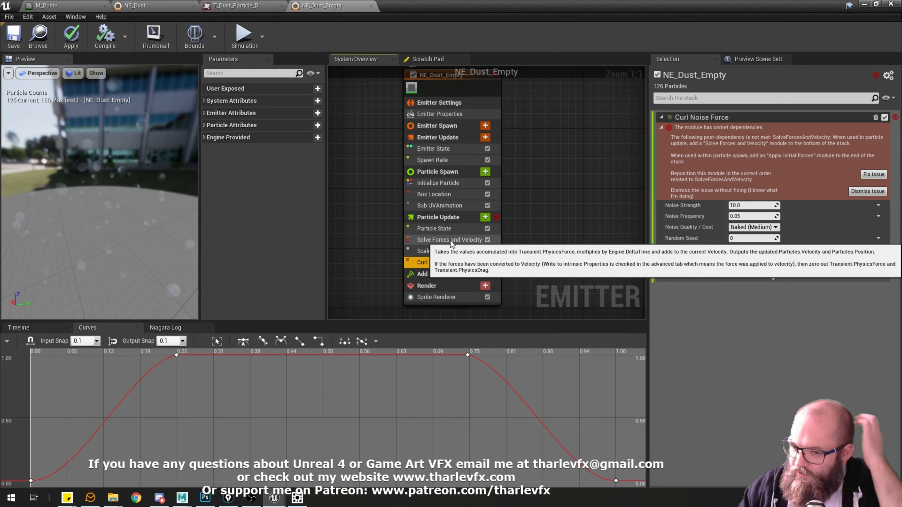
pyautogui.click(875, 174)
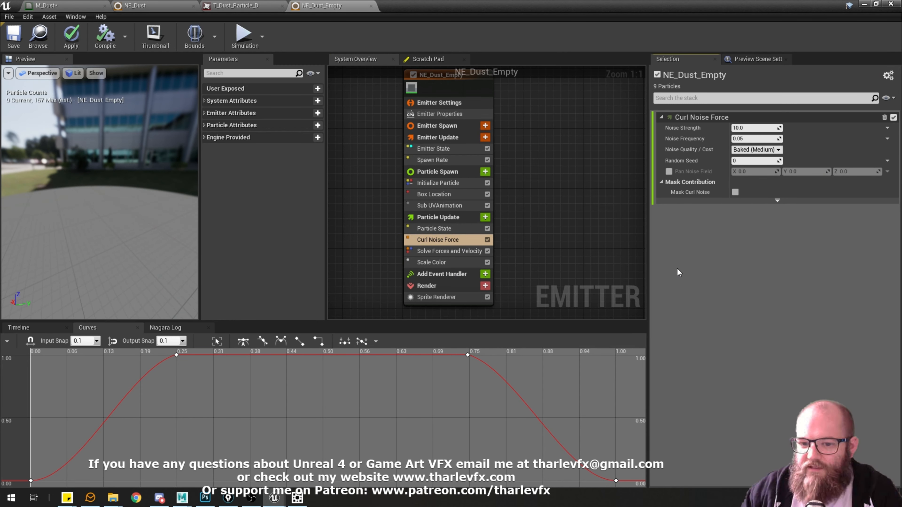
pyautogui.moveTo(446, 259); pyautogui.dragTo(447, 235)
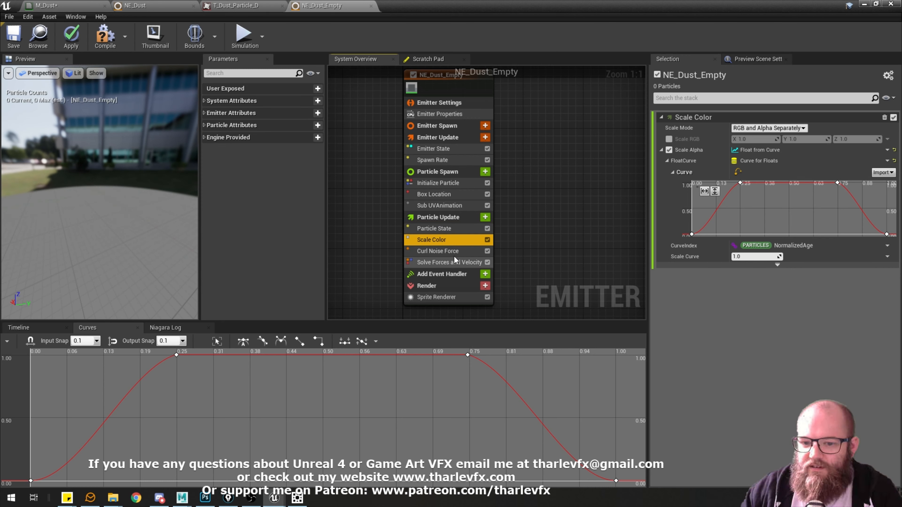
# Review the order and settings of Scale Color, Curl Noise Force and Solve Forces and Velocity in the Particle Update stack.
pyautogui.click(450, 262)
pyautogui.click(444, 240)
pyautogui.click(451, 261)
pyautogui.click(453, 243)
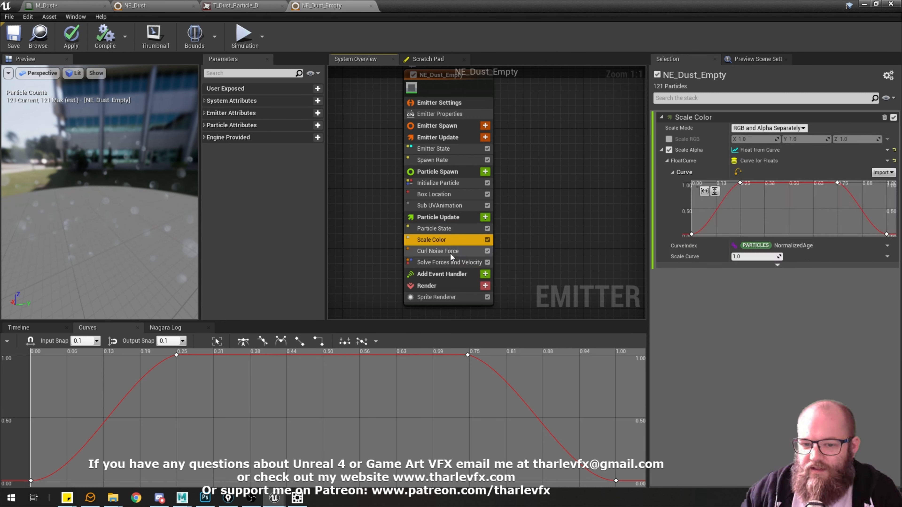
pyautogui.click(450, 253)
pyautogui.click(446, 261)
pyautogui.click(444, 252)
pyautogui.click(445, 243)
pyautogui.click(439, 263)
pyautogui.click(435, 250)
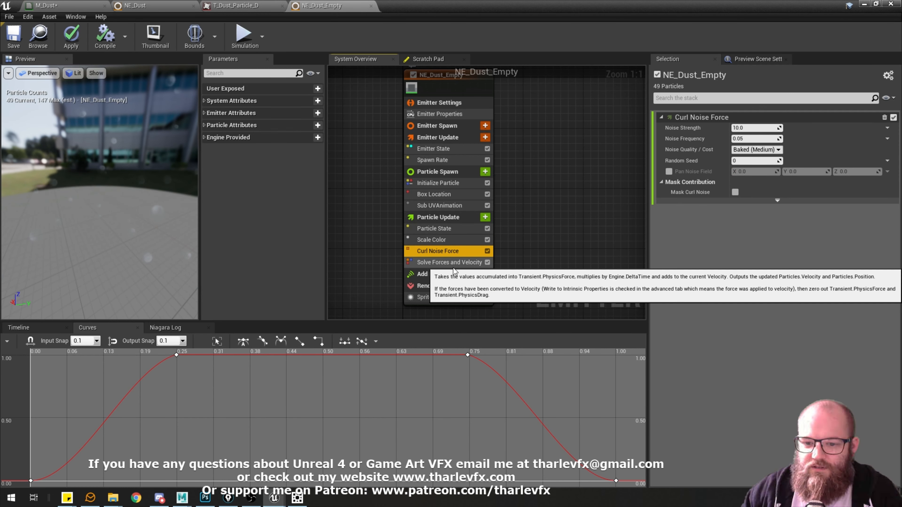
pyautogui.click(453, 268)
pyautogui.click(442, 251)
# Try a Noise Strength of 500 on Curl Noise Force and inspect the particle motion in the preview.
pyautogui.click(127, 218)
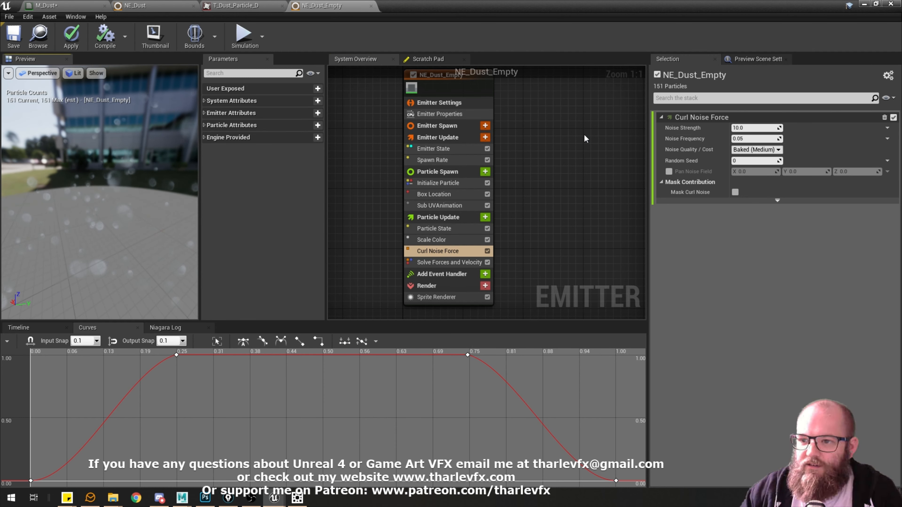
pyautogui.write('500')
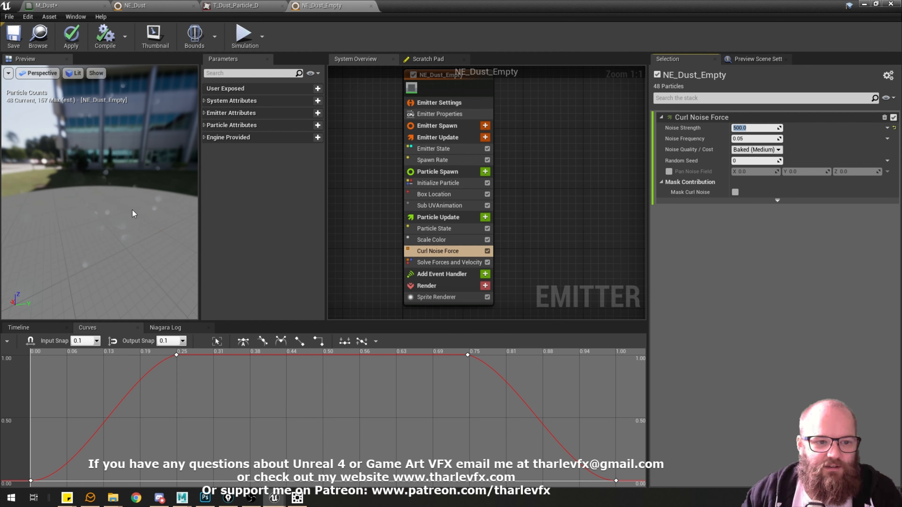
pyautogui.moveTo(133, 214); pyautogui.dragTo(115, 205)
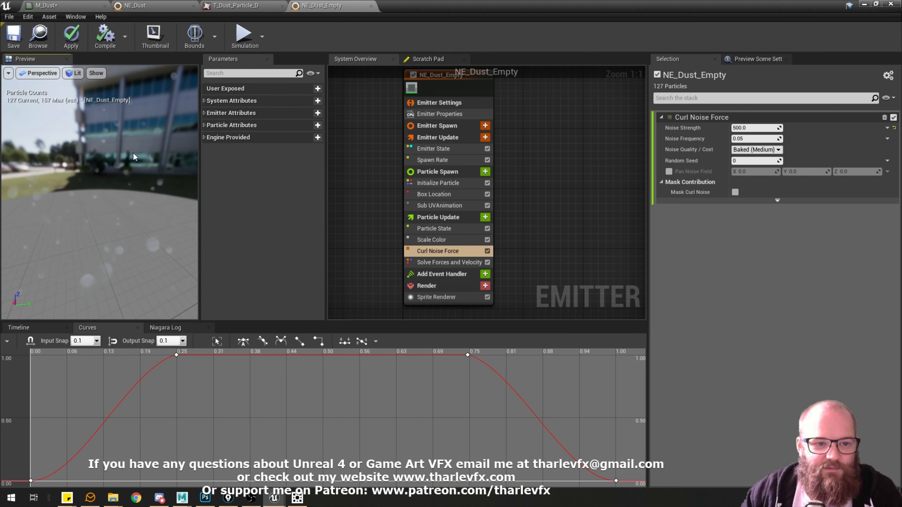
pyautogui.moveTo(134, 156); pyautogui.dragTo(81, 204)
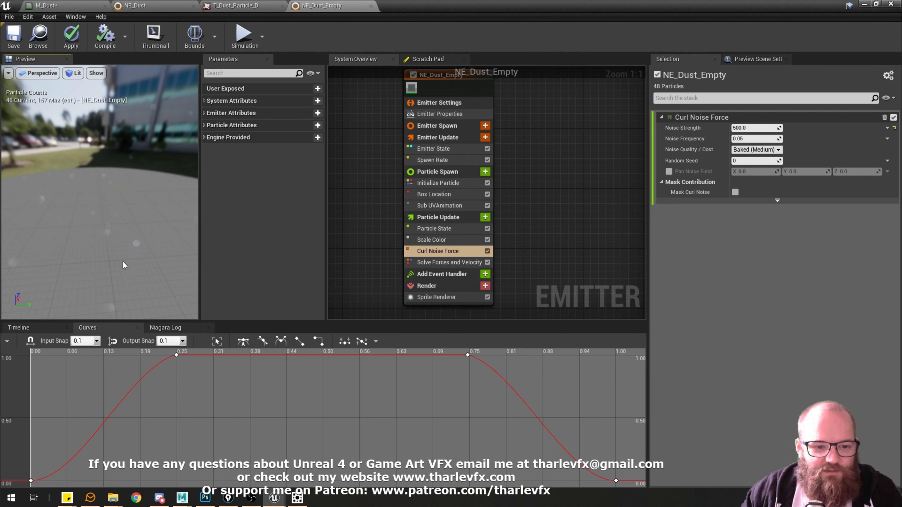
pyautogui.moveTo(145, 211); pyautogui.dragTo(171, 208)
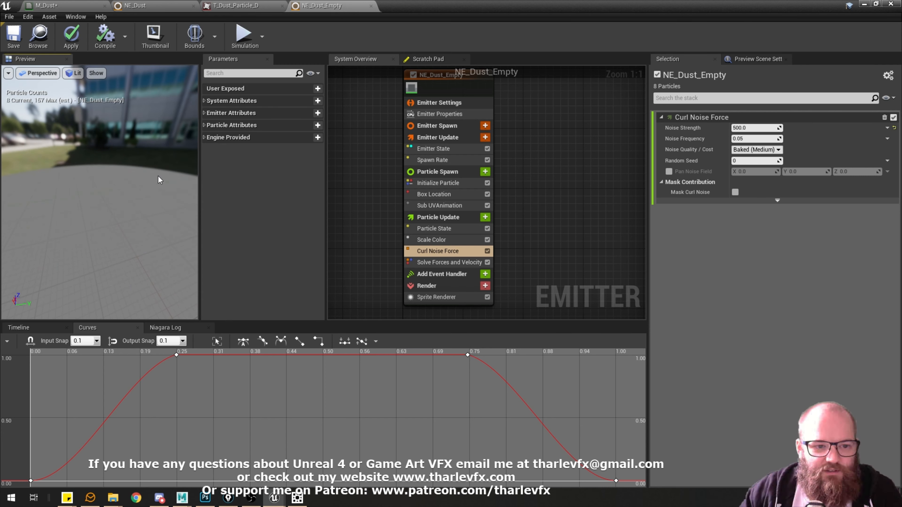
pyautogui.moveTo(158, 176); pyautogui.dragTo(146, 177)
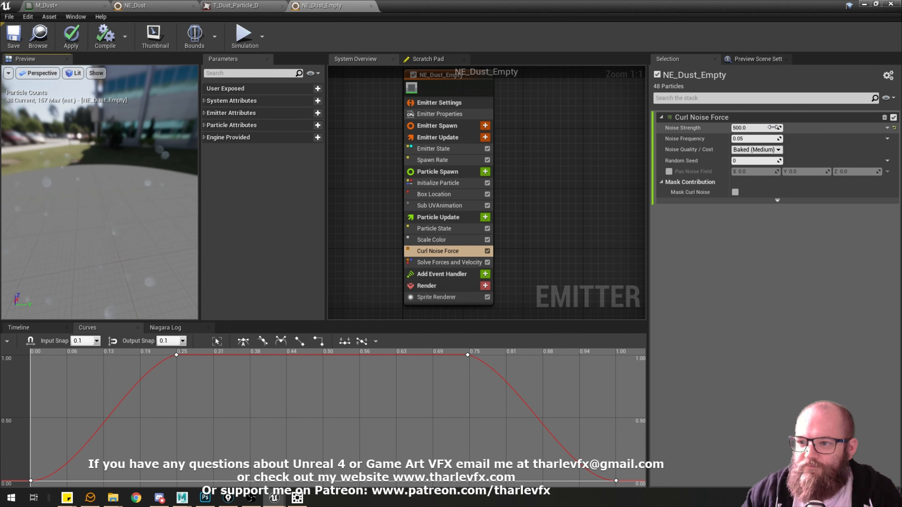
# Set the Noise Strength of the Curl Noise Force module to 50.
pyautogui.click(762, 125)
pyautogui.write('50')
pyautogui.press('Return')
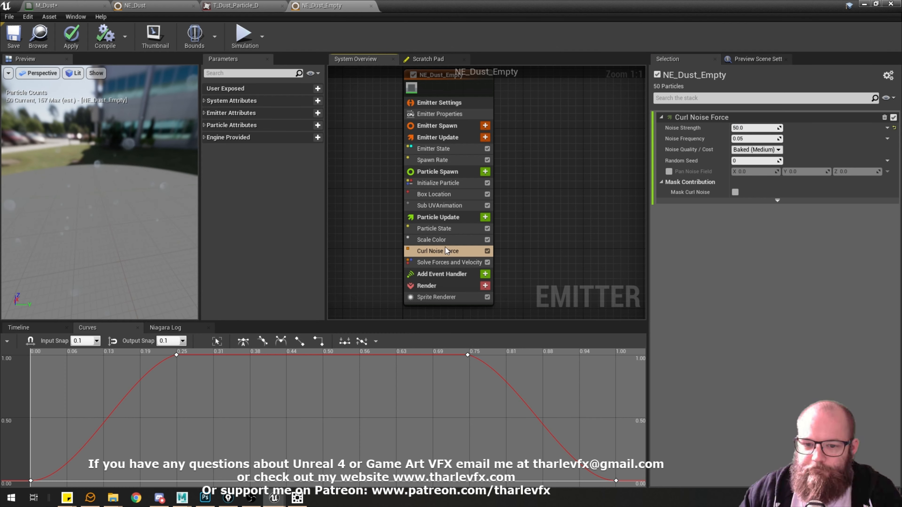
# Check the Drag module in NE_Dust and add a Drag module to the Particle Update stage of NE_Dust_Empty.
pyautogui.click(135, 6)
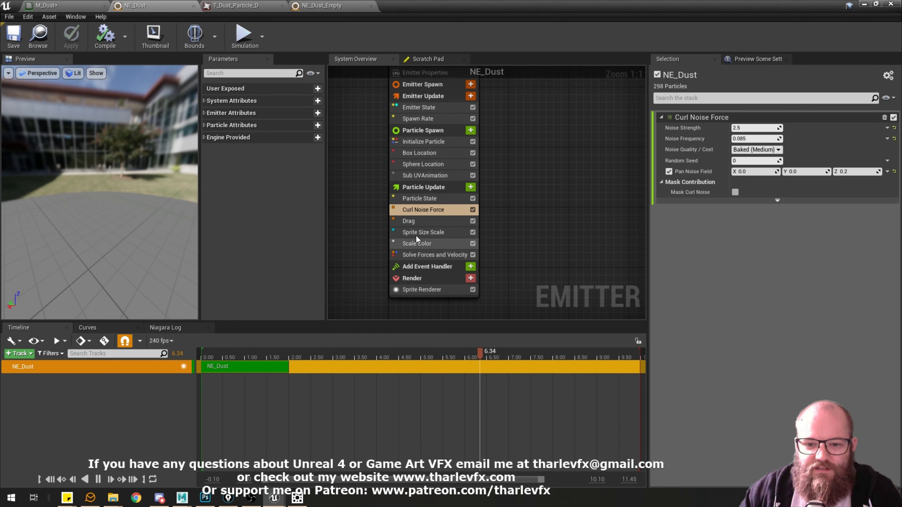
pyautogui.click(412, 220)
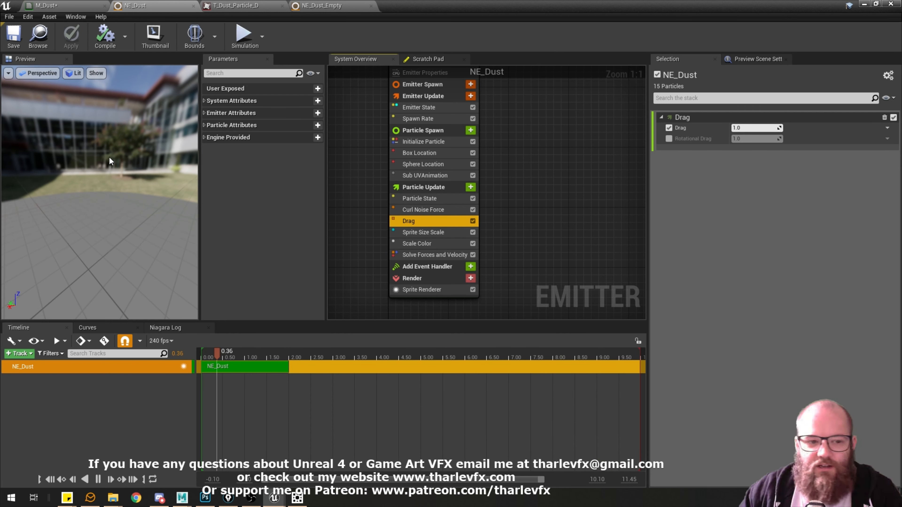
pyautogui.click(322, 5)
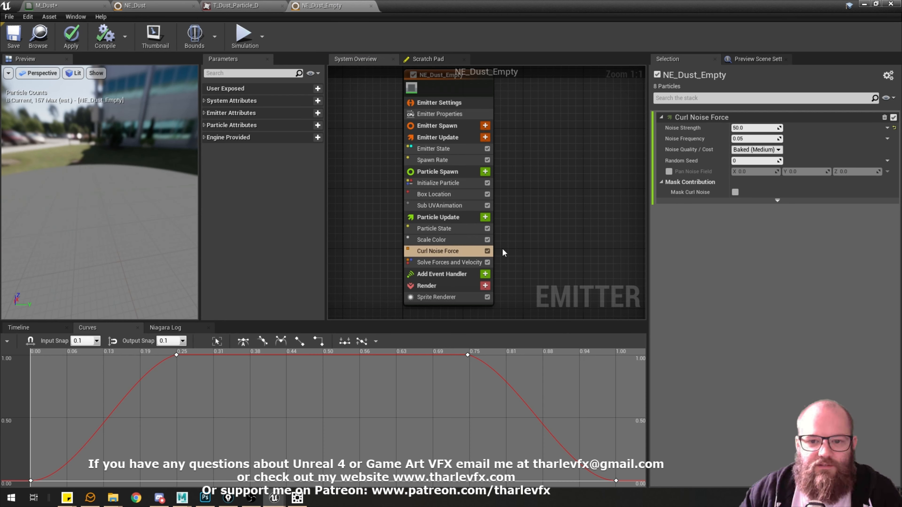
pyautogui.click(476, 217)
pyautogui.click(485, 217)
pyautogui.write('drag')
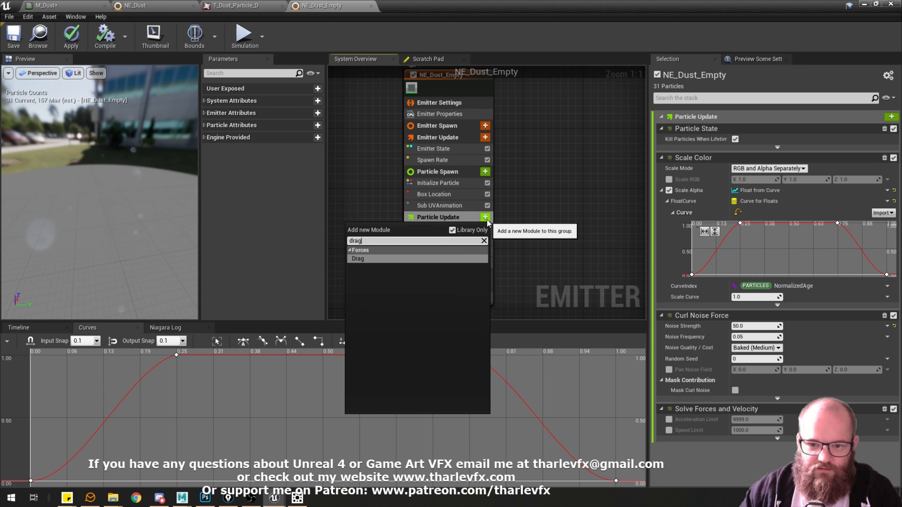
pyautogui.click(451, 253)
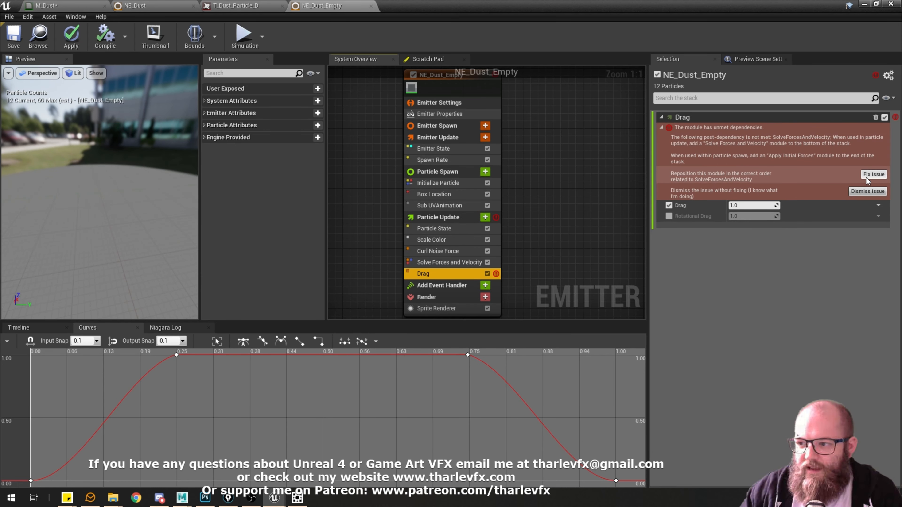
# Fix the Drag module's unmet dependency by repositioning it before Solve Forces and Velocity, and check the motion in the preview.
pyautogui.click(453, 263)
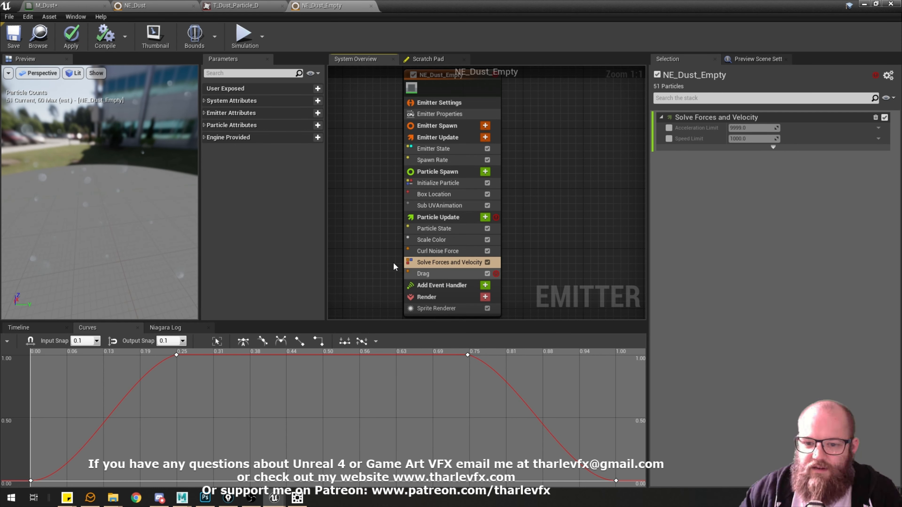
pyautogui.moveTo(434, 275)
pyautogui.mouseDown()
pyautogui.moveTo(437, 256)
pyautogui.moveTo(439, 276)
pyautogui.mouseUp()
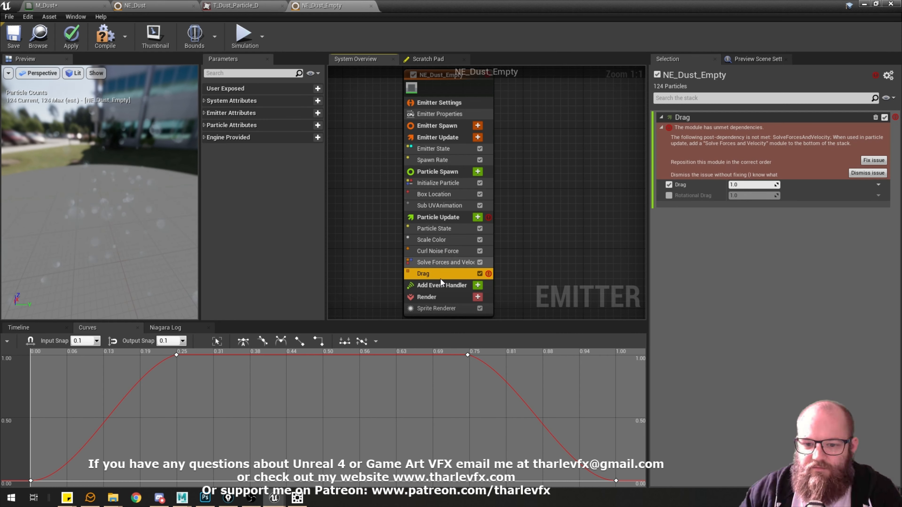
pyautogui.click(874, 174)
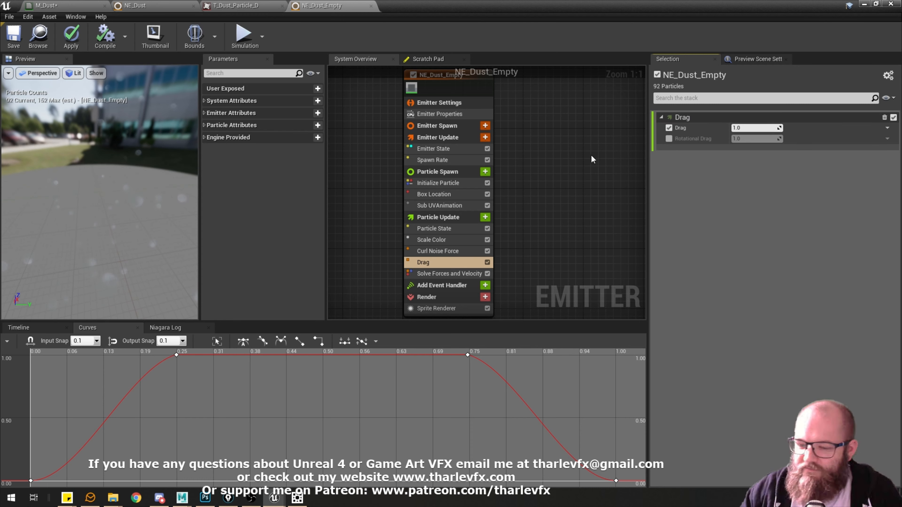
pyautogui.moveTo(92, 207); pyautogui.dragTo(168, 260)
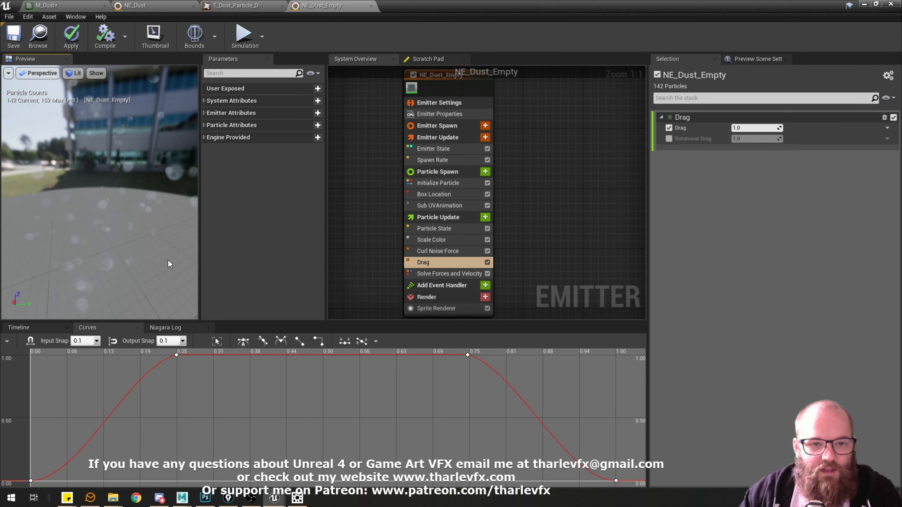
# Examine the Sprite Size Scale and Scale Color curves in the NE_Dust emitter for reference.
pyautogui.click(163, 7)
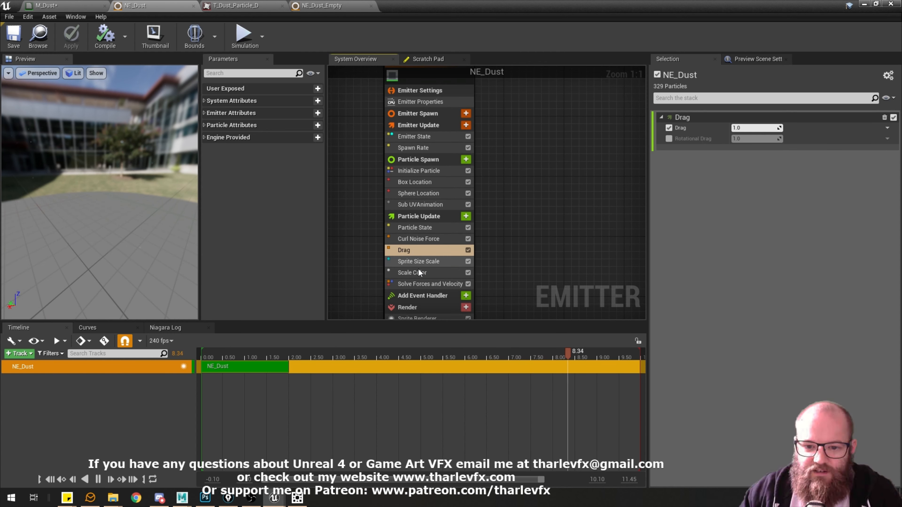
pyautogui.click(419, 261)
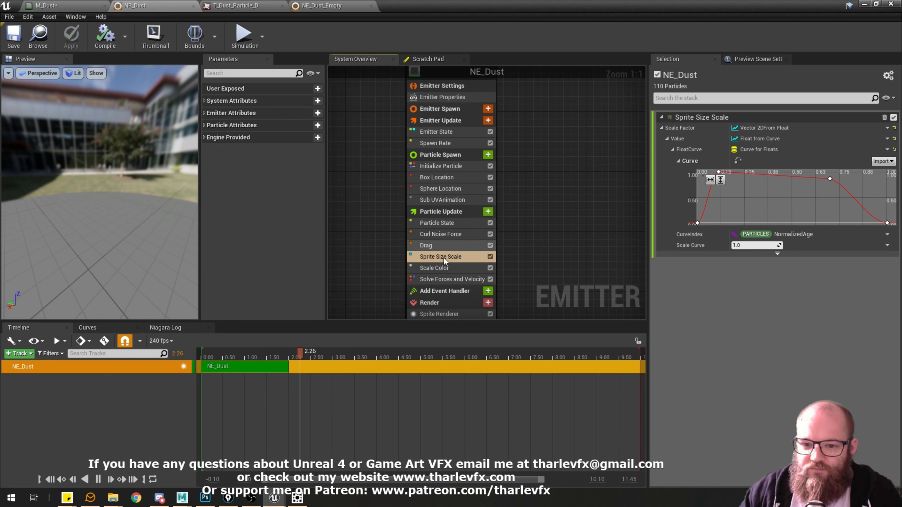
pyautogui.click(434, 268)
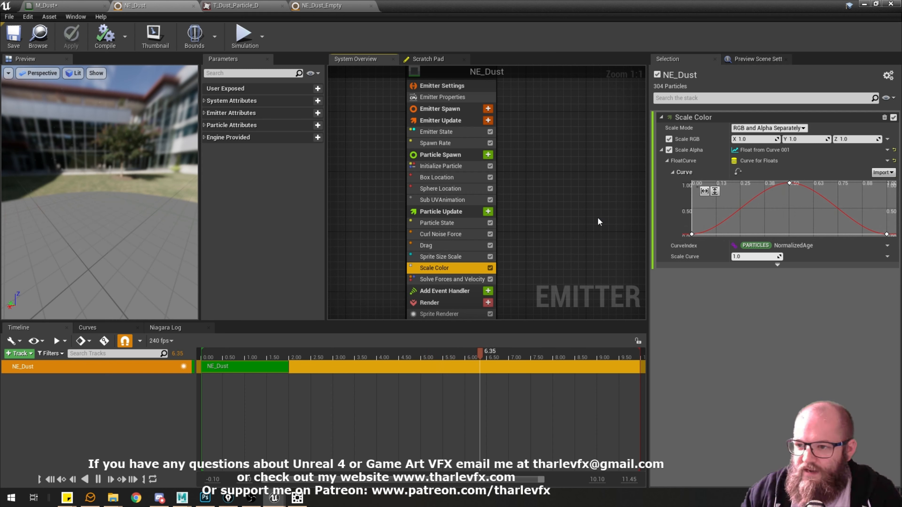
pyautogui.click(447, 258)
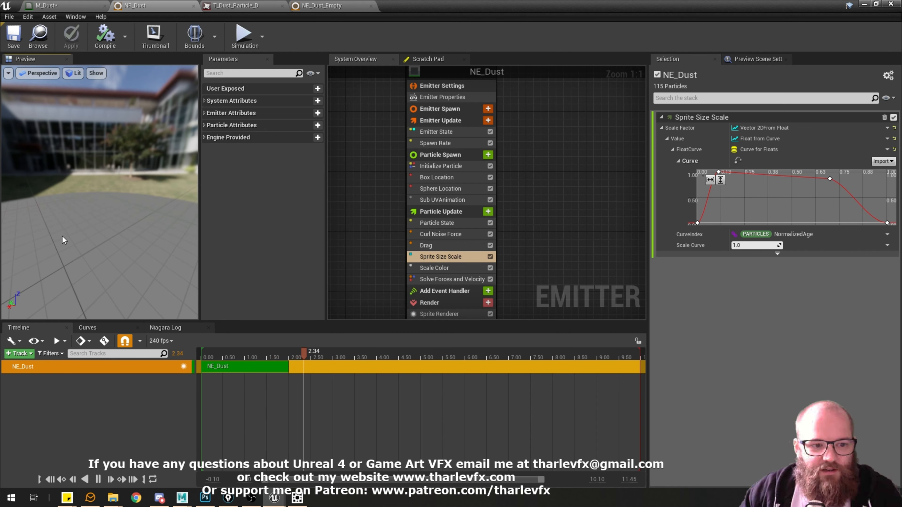
# Add a Scale Sprite Size module to Particle Update in NE_Dust_Empty and place it directly below Scale Color.
pyautogui.click(357, 9)
pyautogui.click(433, 217)
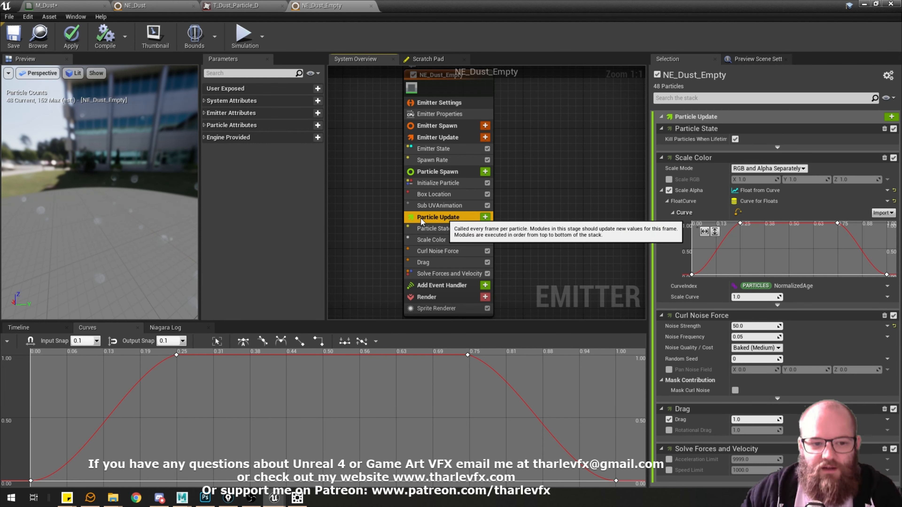
pyautogui.click(485, 217)
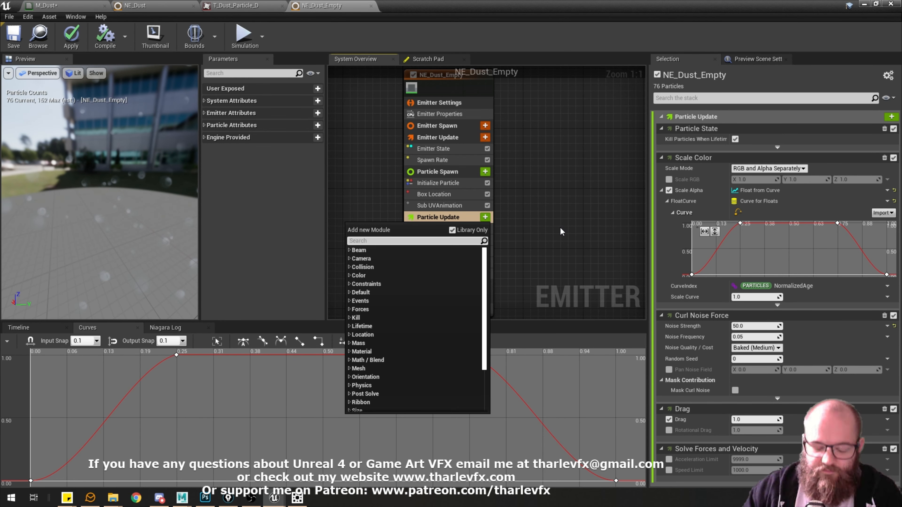
pyautogui.write('scale size')
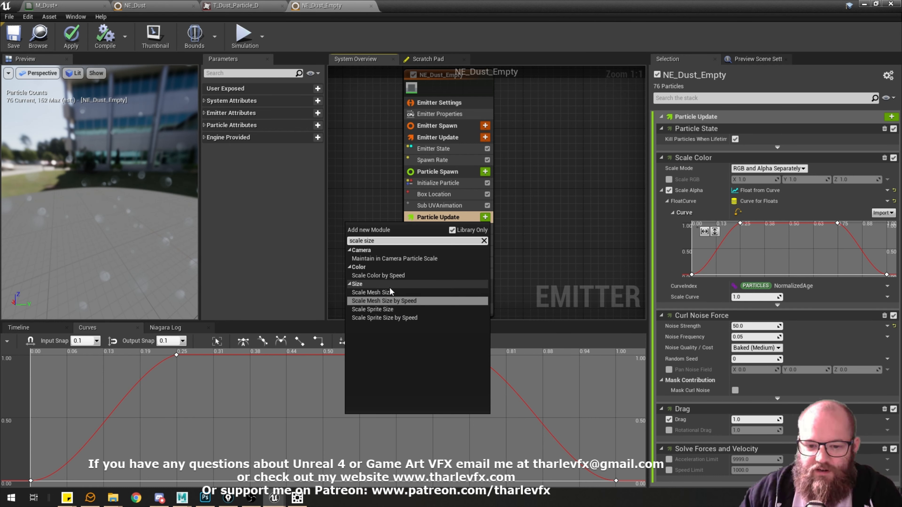
pyautogui.click(361, 309)
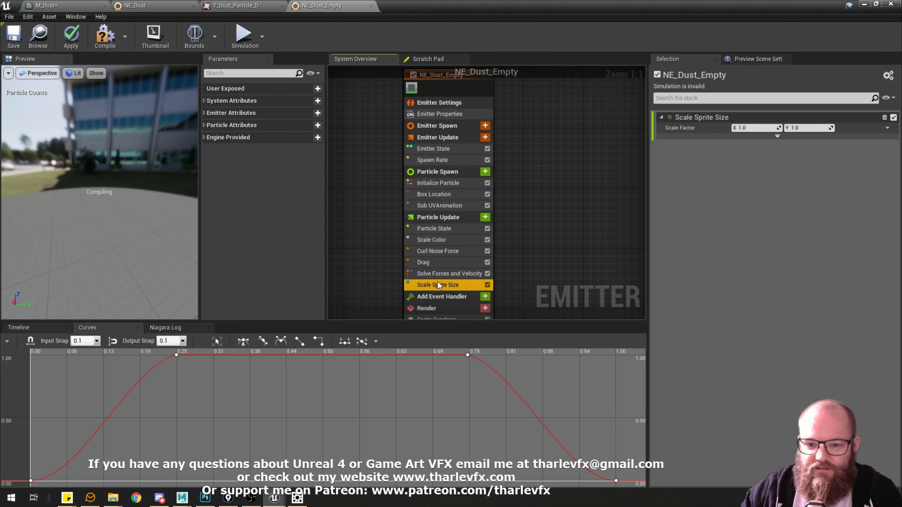
pyautogui.moveTo(447, 285); pyautogui.dragTo(449, 245)
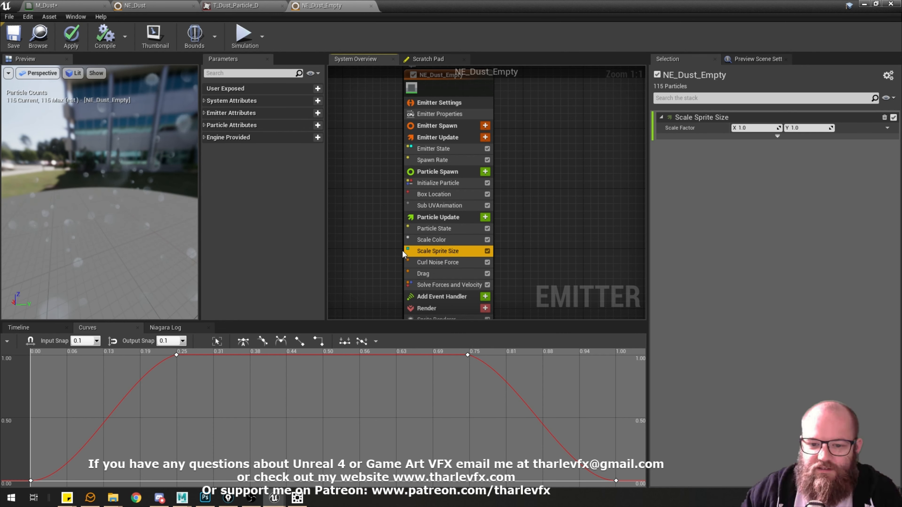
pyautogui.click(440, 285)
pyautogui.click(434, 251)
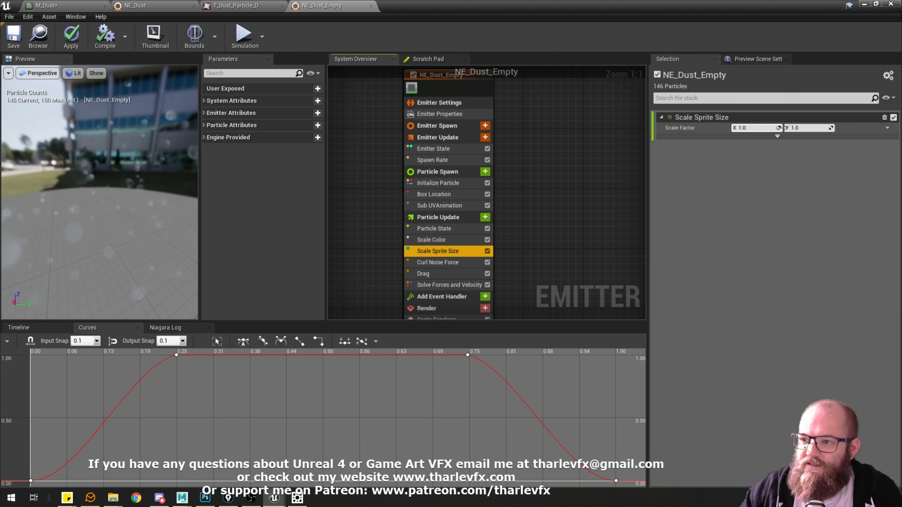
# Try a Scale Factor of 5 on both X and Y in the Scale Sprite Size module.
pyautogui.click(771, 128)
pyautogui.write('5')
pyautogui.press('Tab')
pyautogui.write('5')
pyautogui.press('Return')
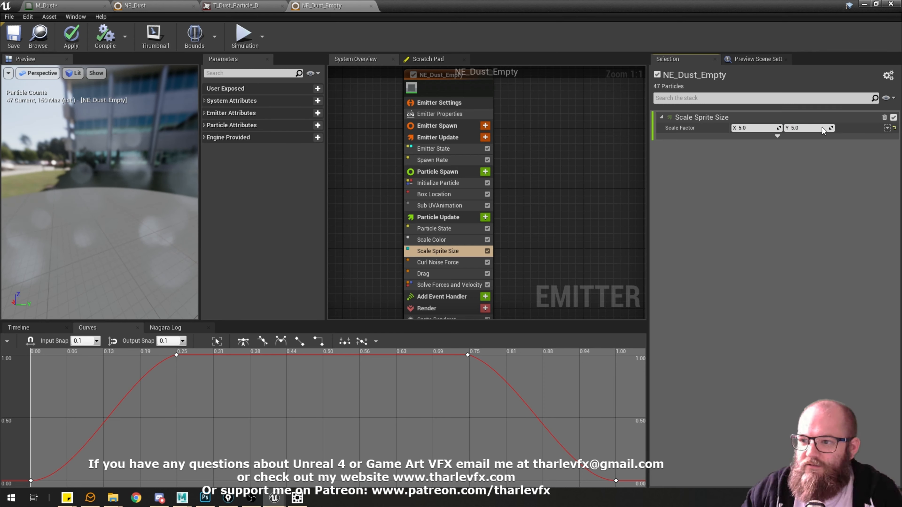
# Return the Scale Sprite Size module's Scale Factor to 1 on both X and Y.
pyautogui.click(753, 128)
pyautogui.write('1')
pyautogui.press('Tab')
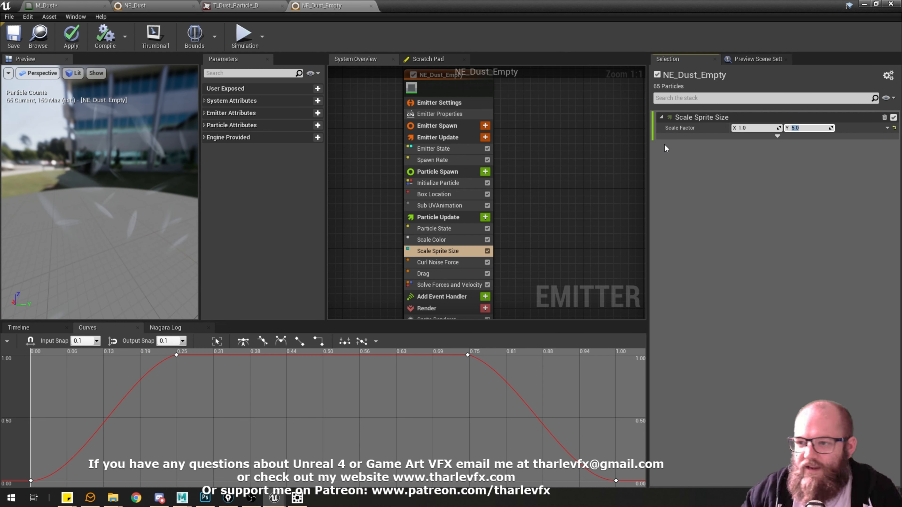
pyautogui.write('1')
pyautogui.press('Return')
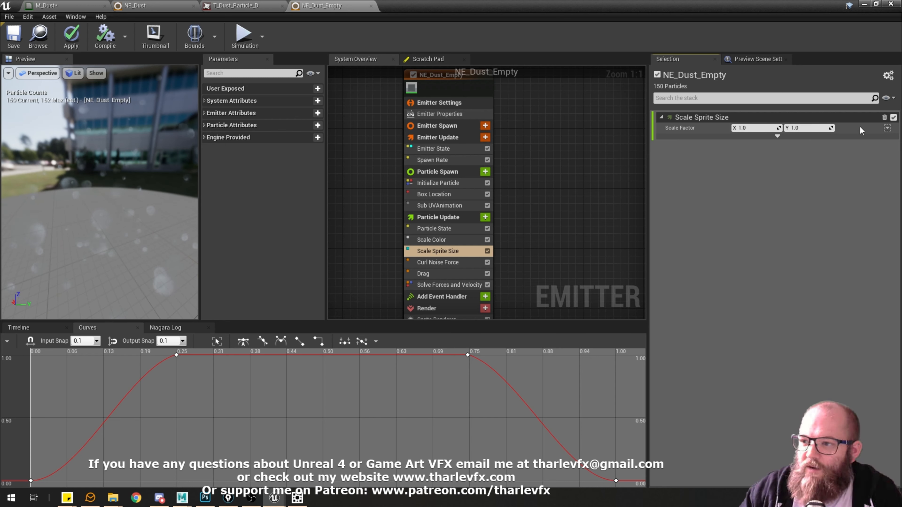
# Drive the Scale Sprite Size module's Scale Factor with Vector 2D From Float, and its Value with Float from Curve.
pyautogui.click(887, 129)
pyautogui.write('vec')
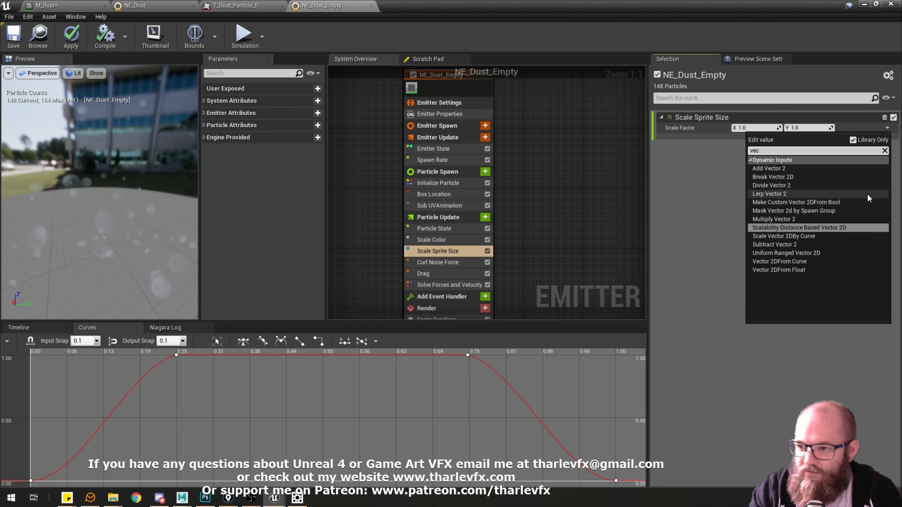
pyautogui.write(' from')
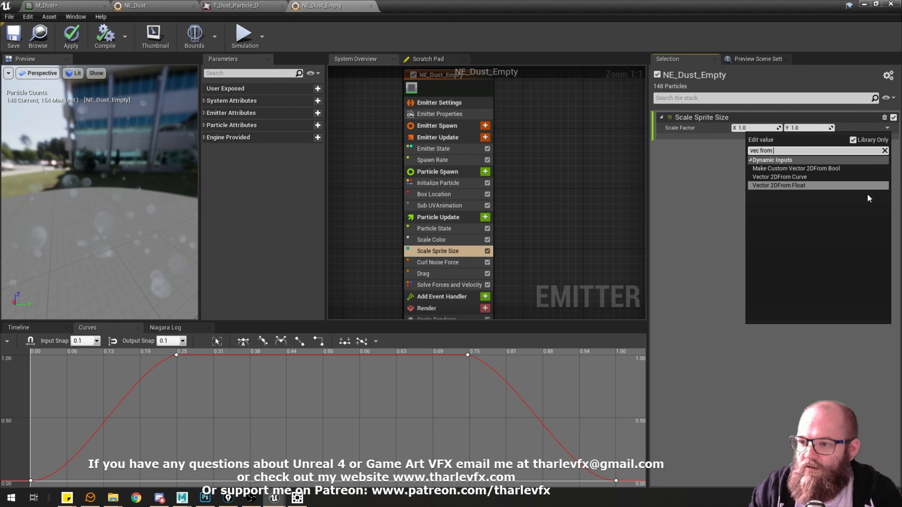
pyautogui.click(818, 188)
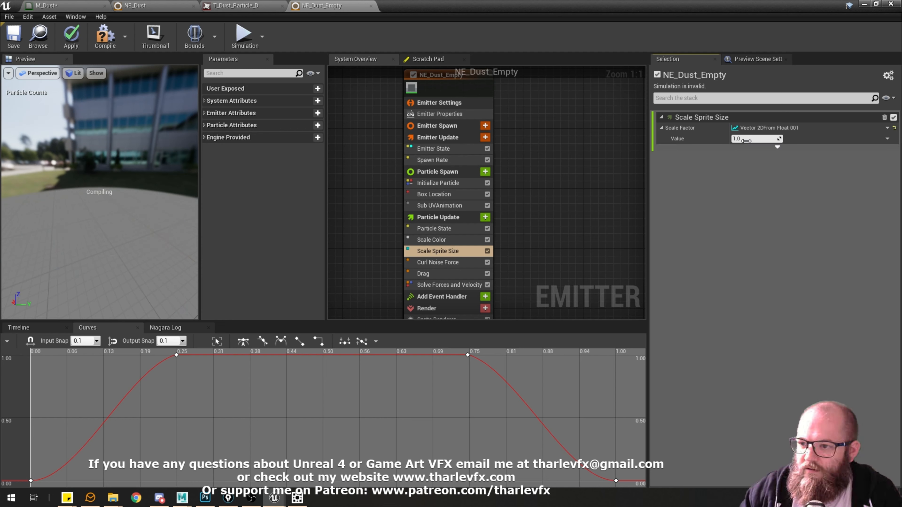
pyautogui.click(888, 139)
pyautogui.write('float c')
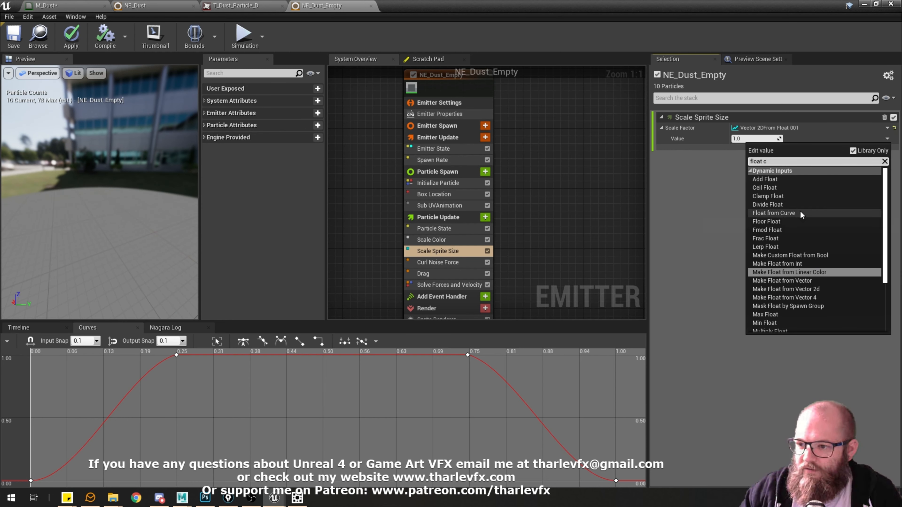
pyautogui.click(800, 213)
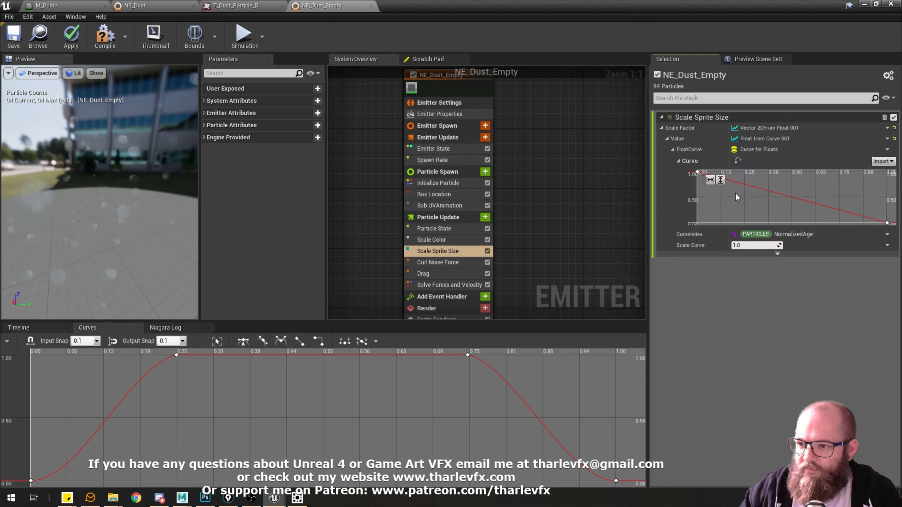
# Examine the float dynamic inputs available for the Scale Factor's Value without replacing Float from Curve.
pyautogui.click(887, 138)
pyautogui.write('float')
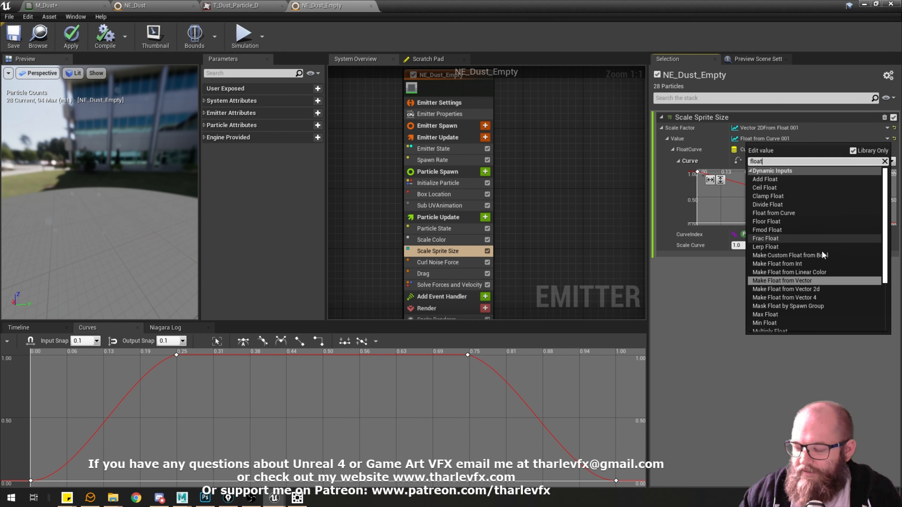
pyautogui.scroll(-3, 822, 251)
pyautogui.scroll(3, 769, 260)
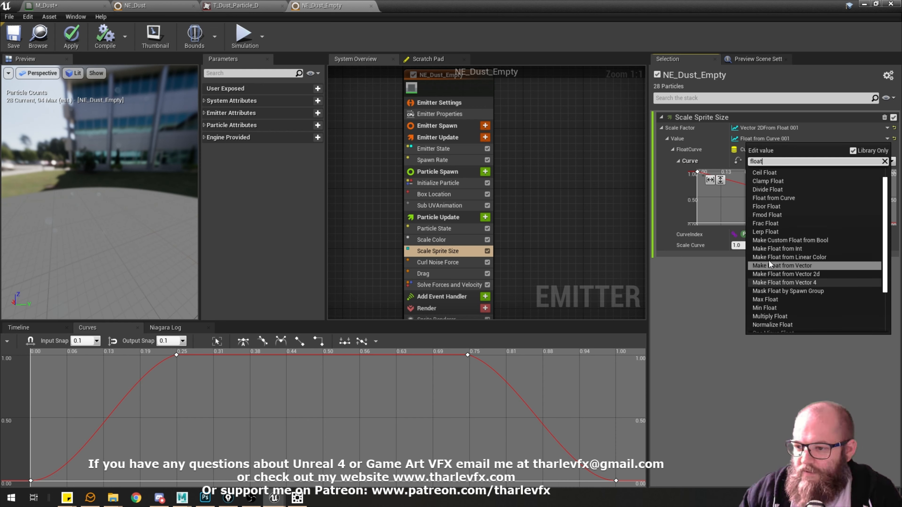
pyautogui.scroll(-4, 787, 203)
pyautogui.scroll(3, 774, 194)
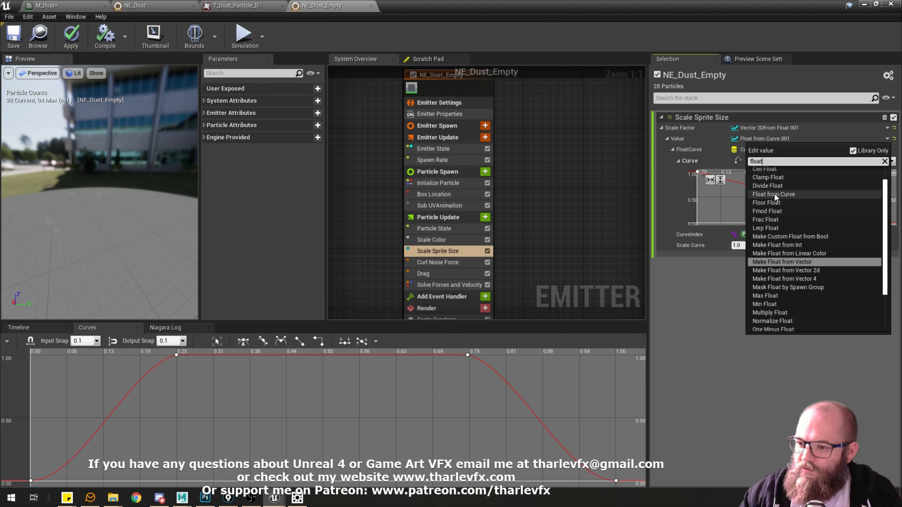
pyautogui.scroll(-2, 832, 248)
pyautogui.scroll(3, 768, 186)
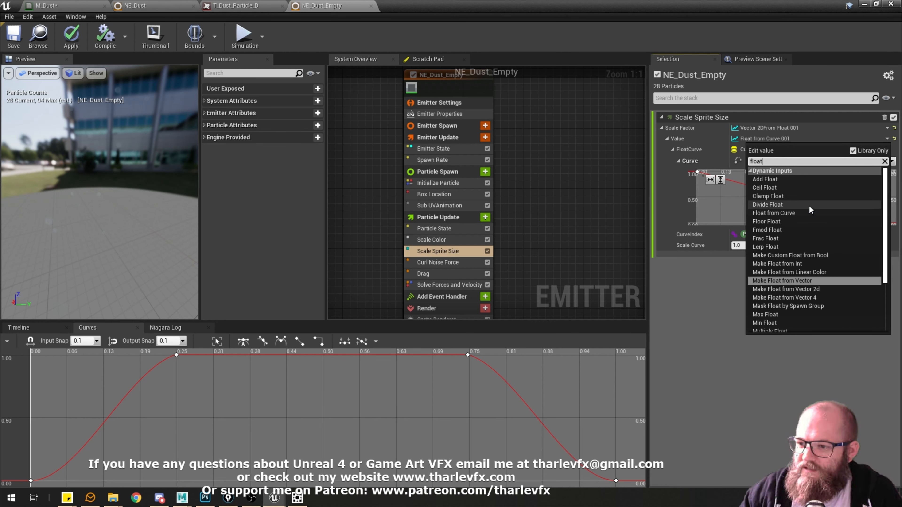
pyautogui.scroll(-4, 803, 263)
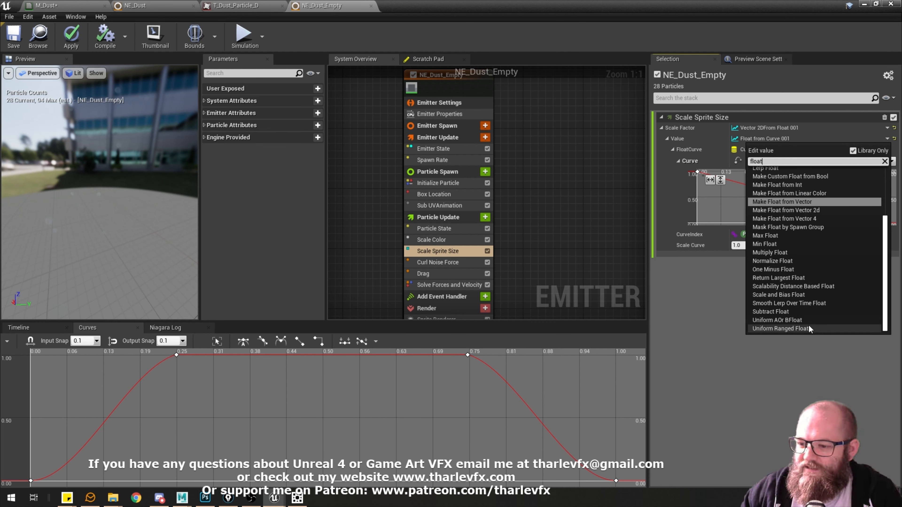
pyautogui.scroll(1, 835, 293)
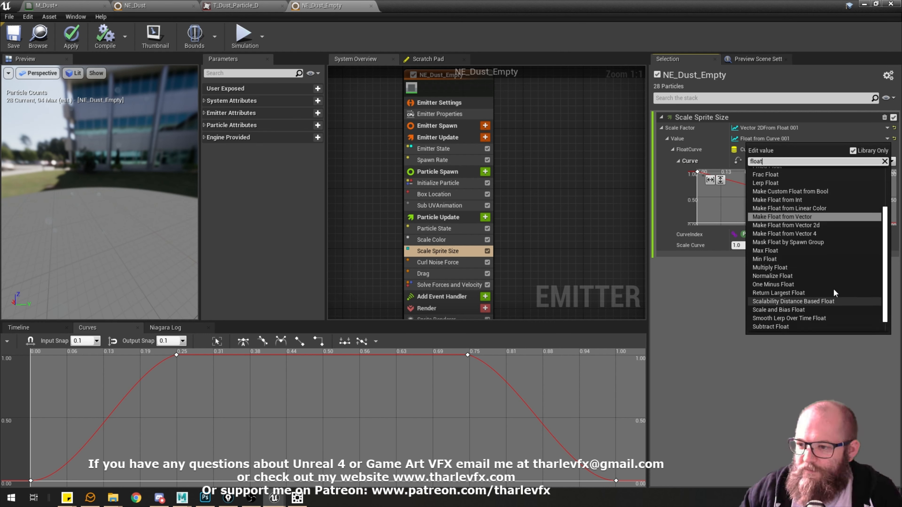
pyautogui.scroll(3, 834, 289)
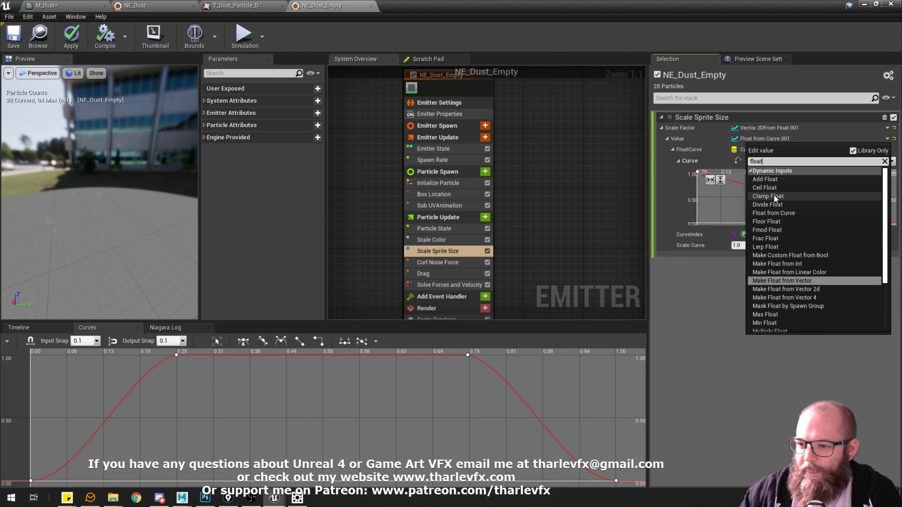
pyautogui.scroll(-3, 807, 249)
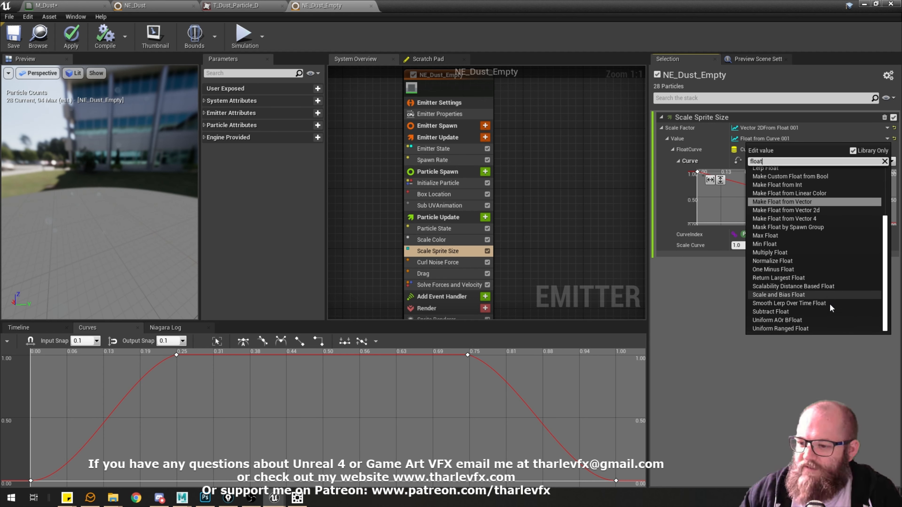
pyautogui.scroll(3, 805, 287)
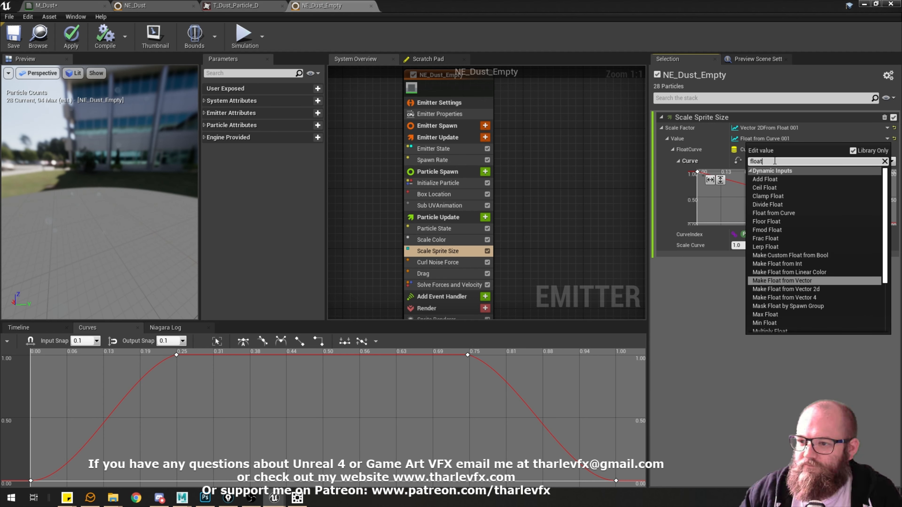
pyautogui.click(709, 316)
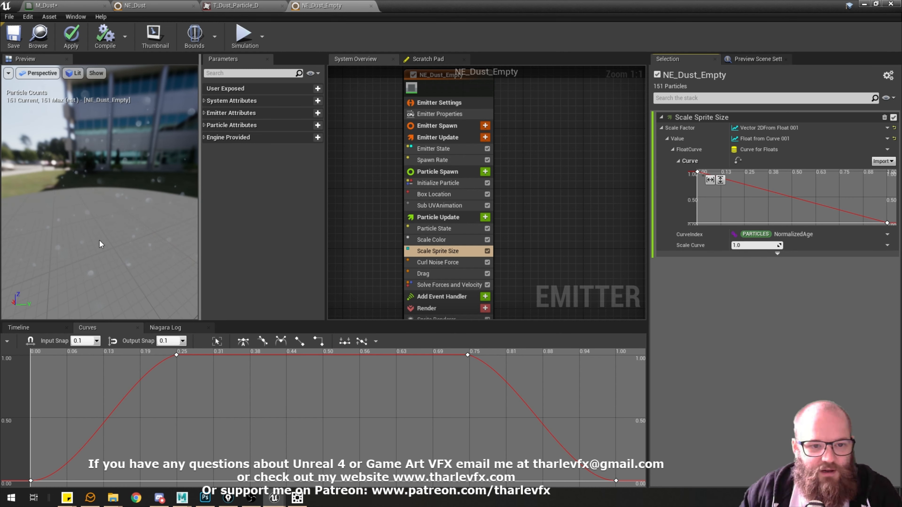
# Show the preview in Brush Wireframe and add a key to the sprite size curve at about time 0.37, value 0.98.
pyautogui.click(72, 73)
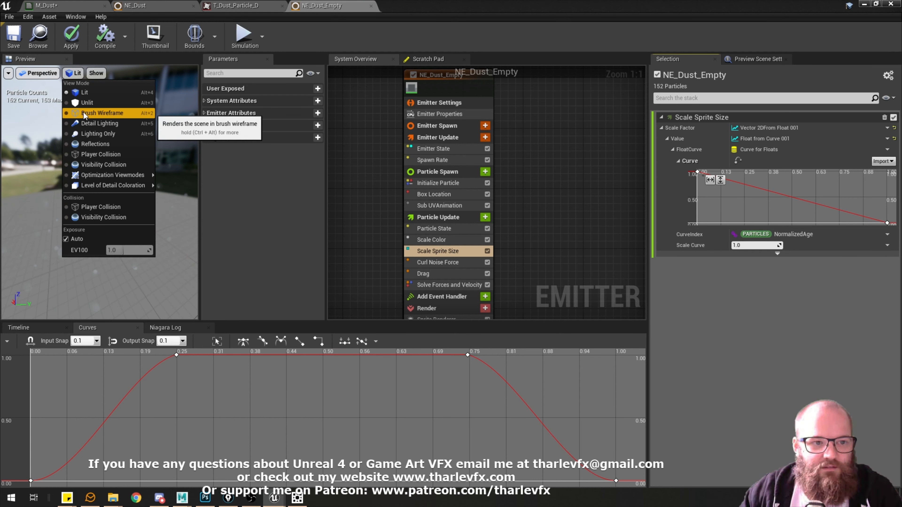
pyautogui.click(93, 113)
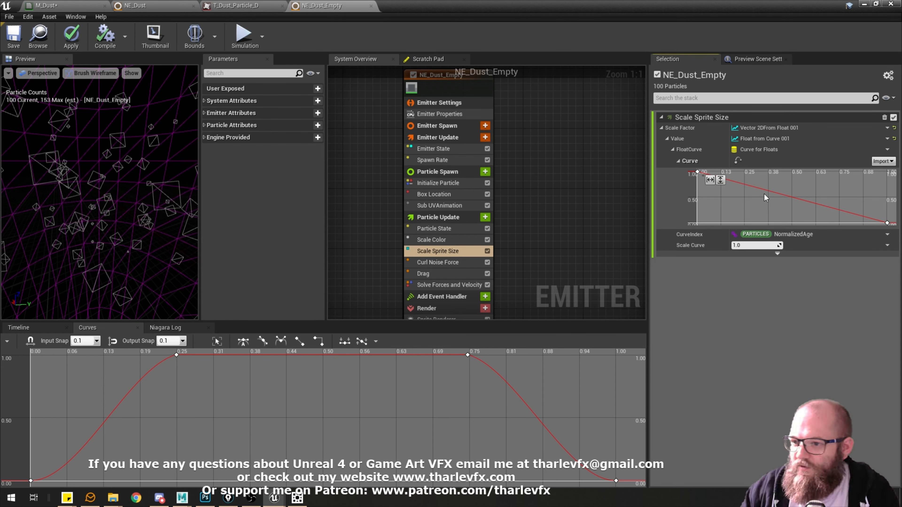
pyautogui.middleClick(773, 192)
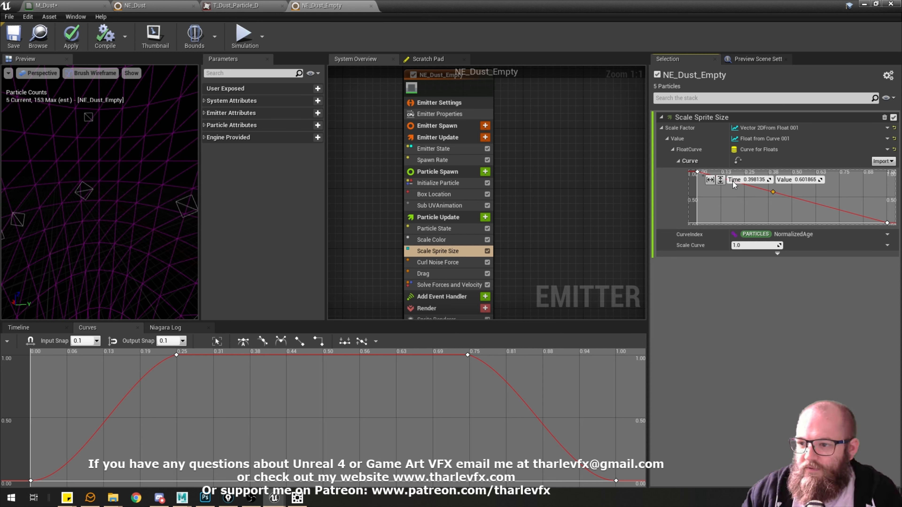
pyautogui.moveTo(773, 192); pyautogui.dragTo(768, 172)
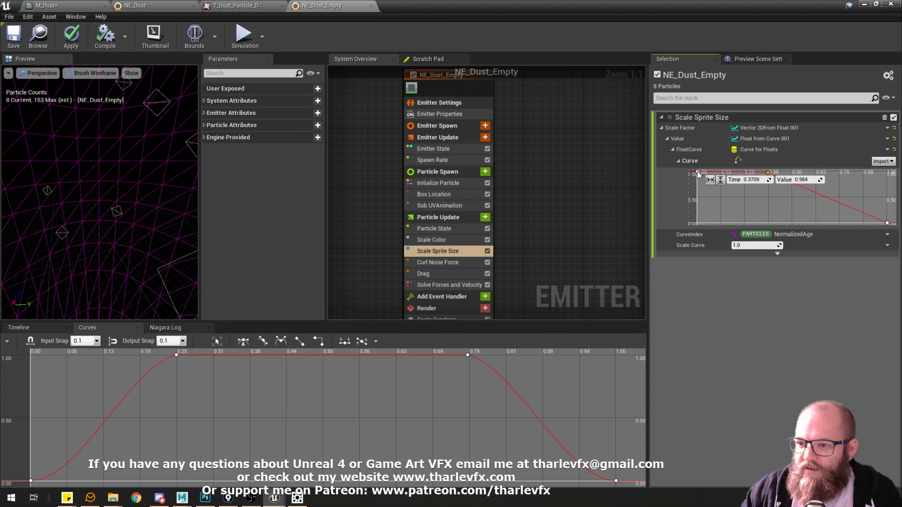
# Move the first key of the sprite size curve to time 0 and value 0.
pyautogui.moveTo(698, 172); pyautogui.dragTo(696, 224)
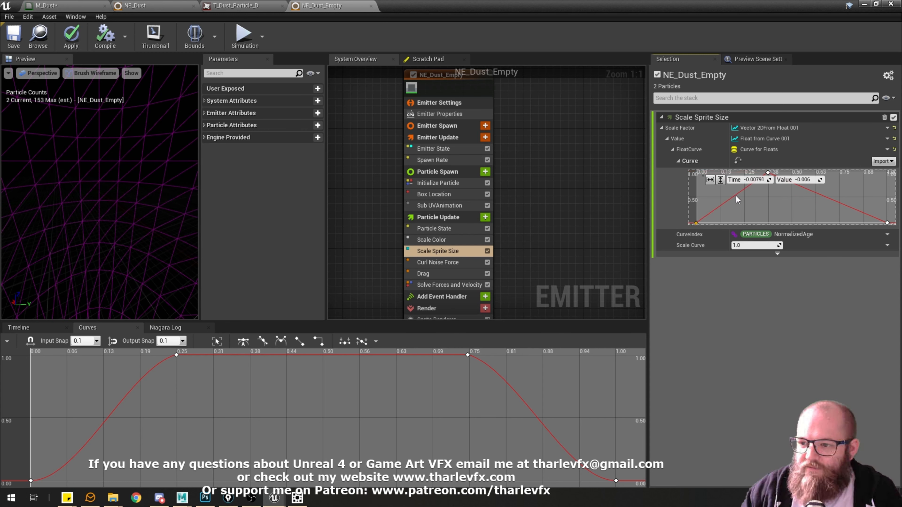
pyautogui.click(756, 181)
pyautogui.write('0')
pyautogui.press('Tab')
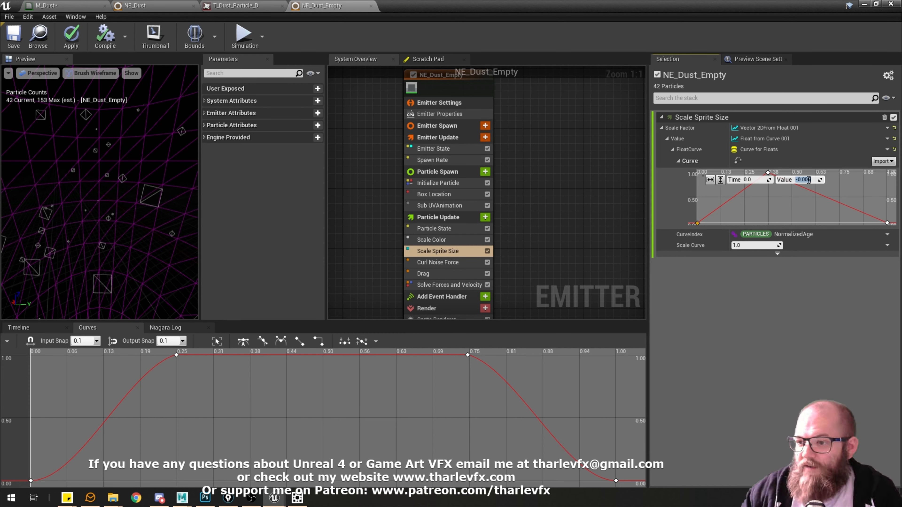
pyautogui.write('0')
pyautogui.press('Return')
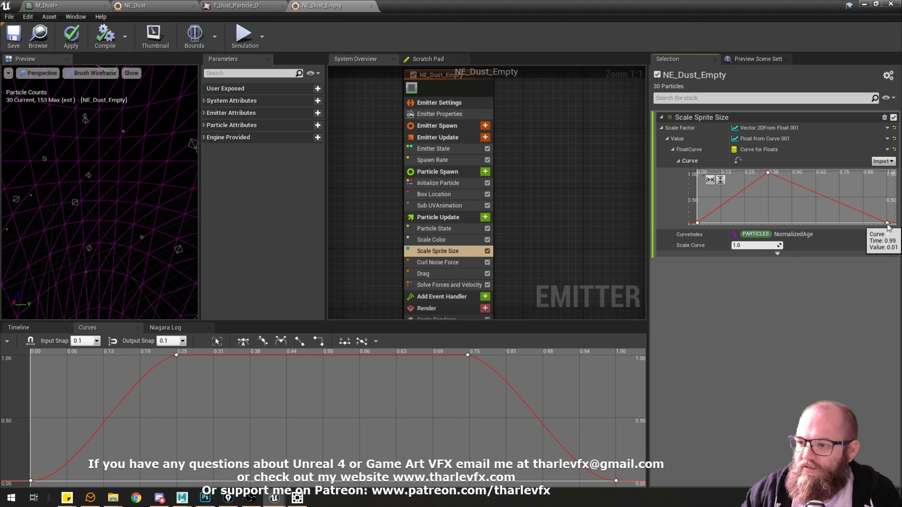
# Apply smooth cubic interpolation to all three sprite size curve keys and return the preview to Lit.
pyautogui.click(888, 223)
pyautogui.keyDown('shift'); pyautogui.click(768, 173); pyautogui.keyUp('shift')
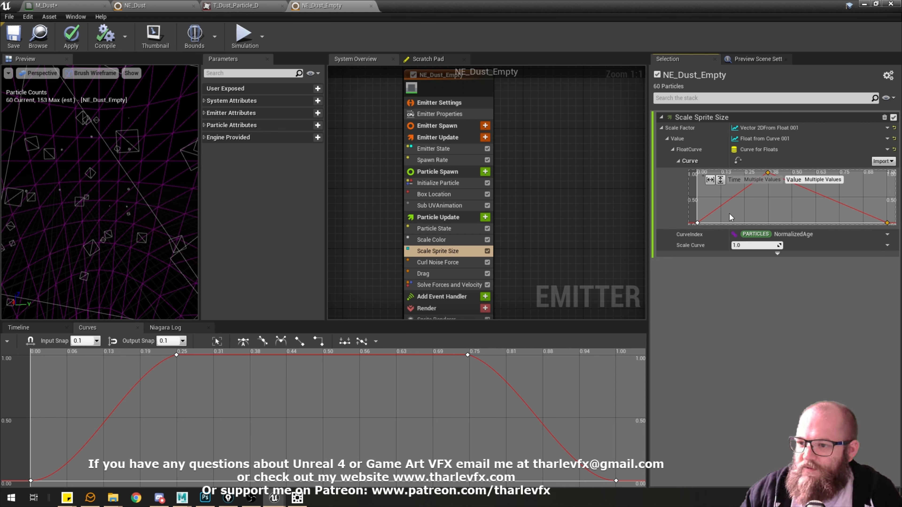
pyautogui.keyDown('shift'); pyautogui.click(698, 223); pyautogui.keyUp('shift')
pyautogui.press('1')
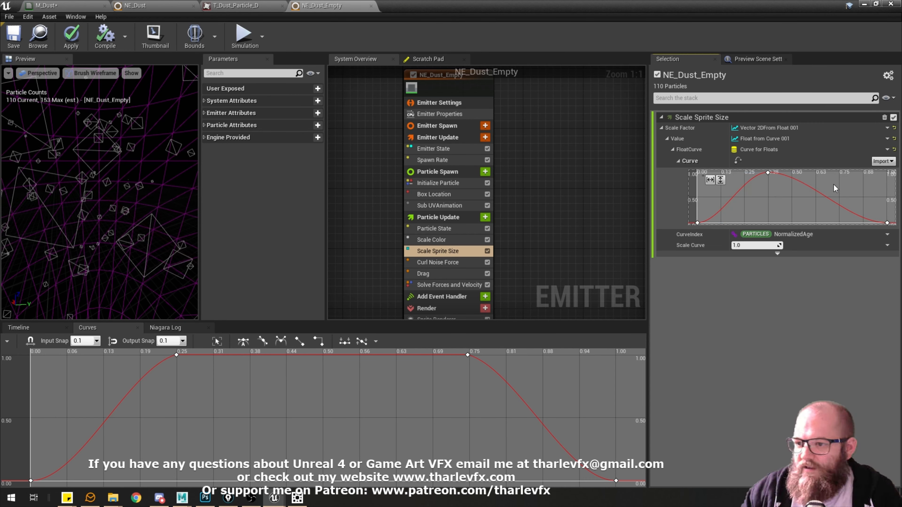
pyautogui.click(86, 73)
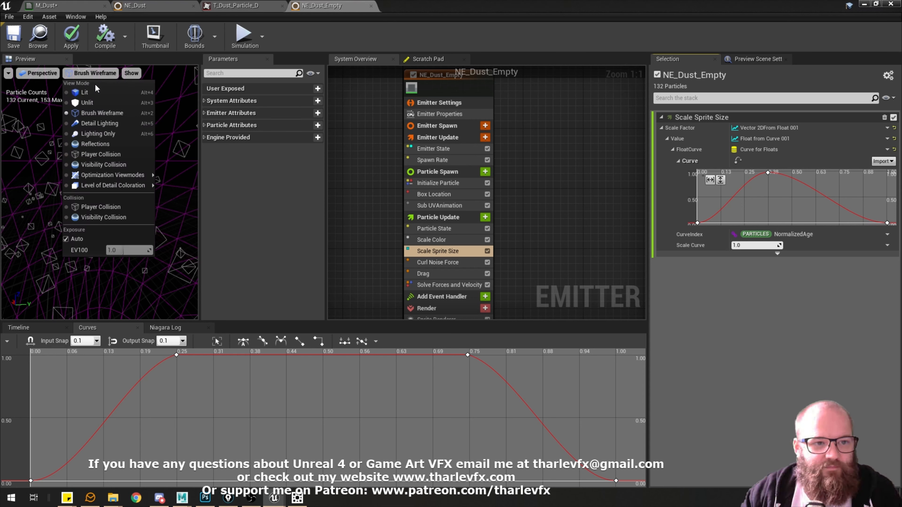
pyautogui.click(85, 83)
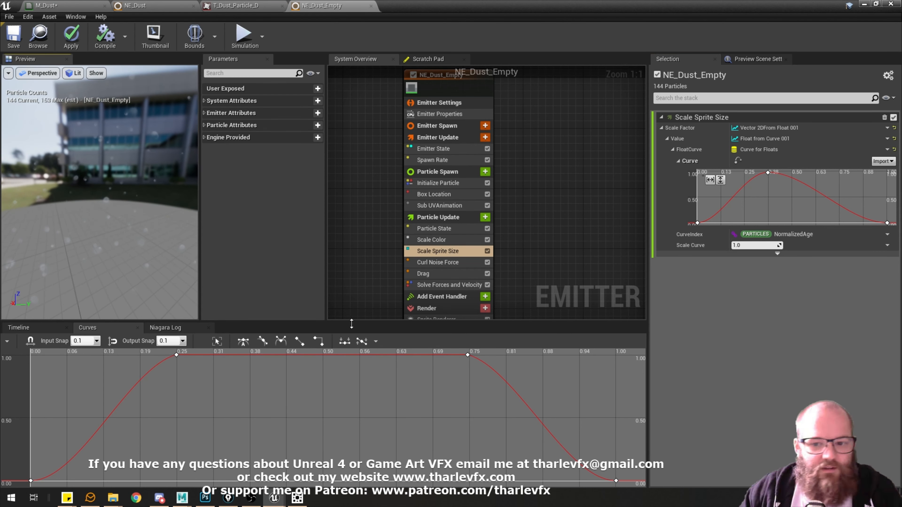
# Compare the Box Location and Sphere Location modules' settings in the NE_Dust emitter.
pyautogui.scroll(-1, 390, 229)
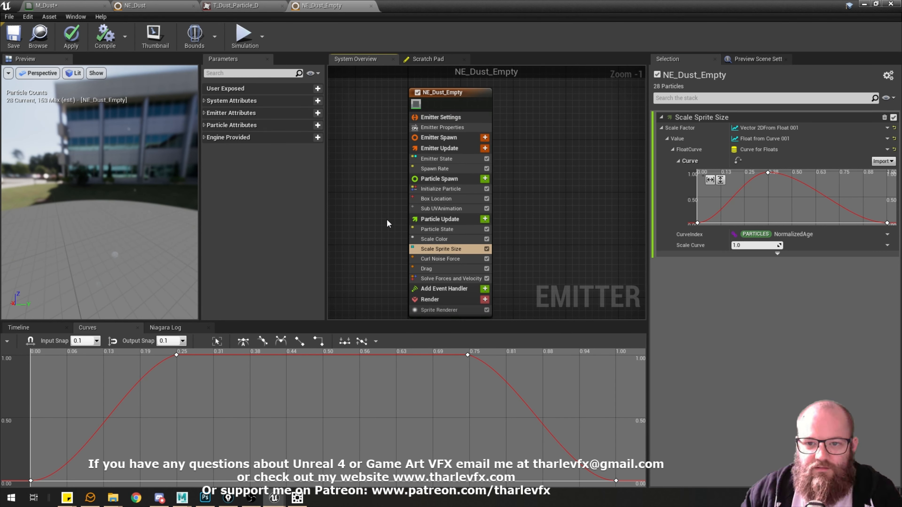
pyautogui.click(166, 6)
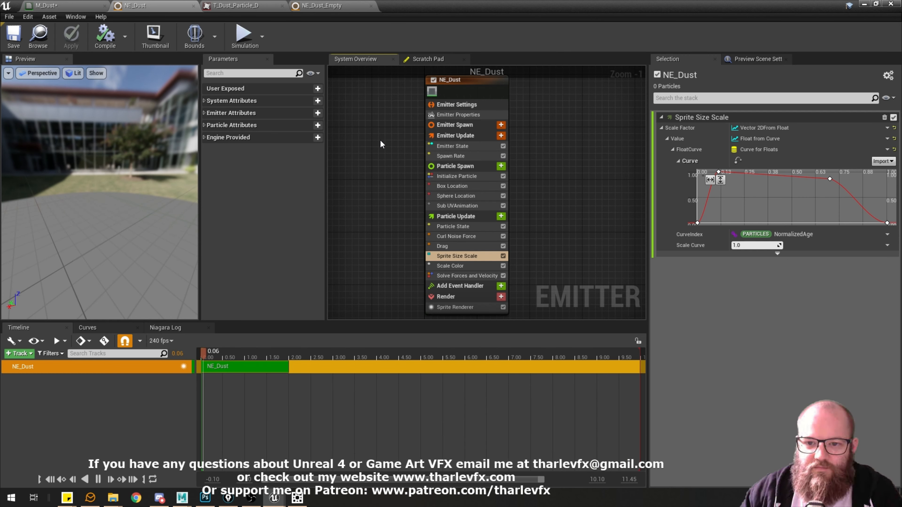
pyautogui.click(459, 195)
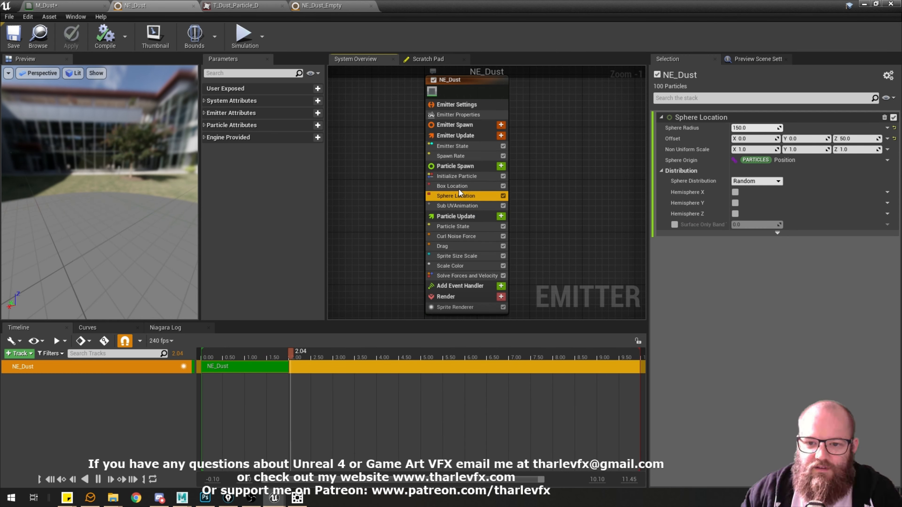
pyautogui.click(458, 186)
pyautogui.click(460, 196)
pyautogui.click(459, 187)
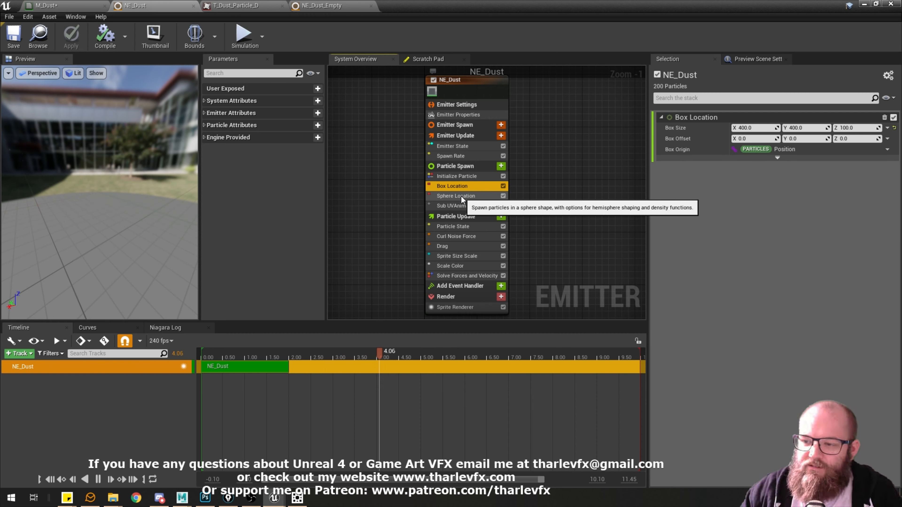
pyautogui.click(461, 197)
pyautogui.click(455, 186)
pyautogui.click(456, 196)
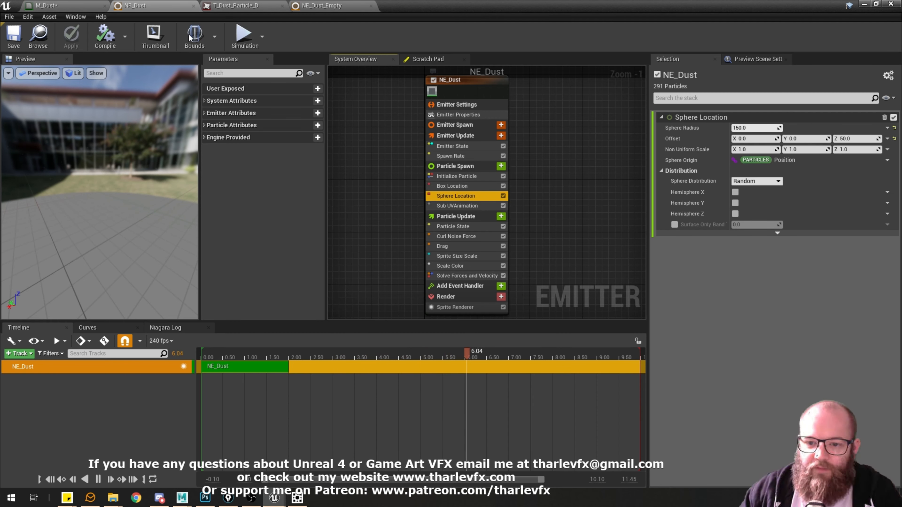
# In NE_Dust_Empty, check the Box Location module and set the SpawnRate to 500 to inspect the spawn volume in the preview.
pyautogui.click(321, 5)
pyautogui.click(511, 194)
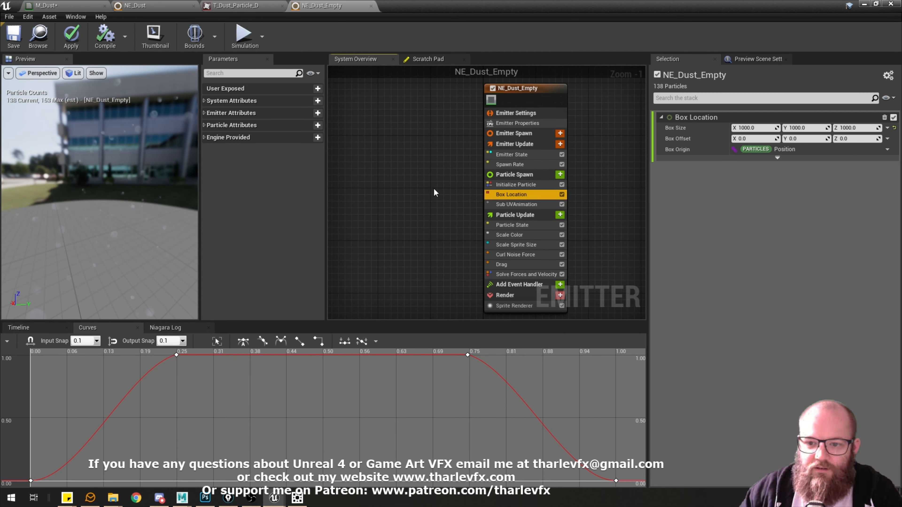
pyautogui.moveTo(434, 188); pyautogui.dragTo(394, 192, button='right')
pyautogui.moveTo(77, 174); pyautogui.dragTo(94, 182)
pyautogui.scroll(-5, 144, 186)
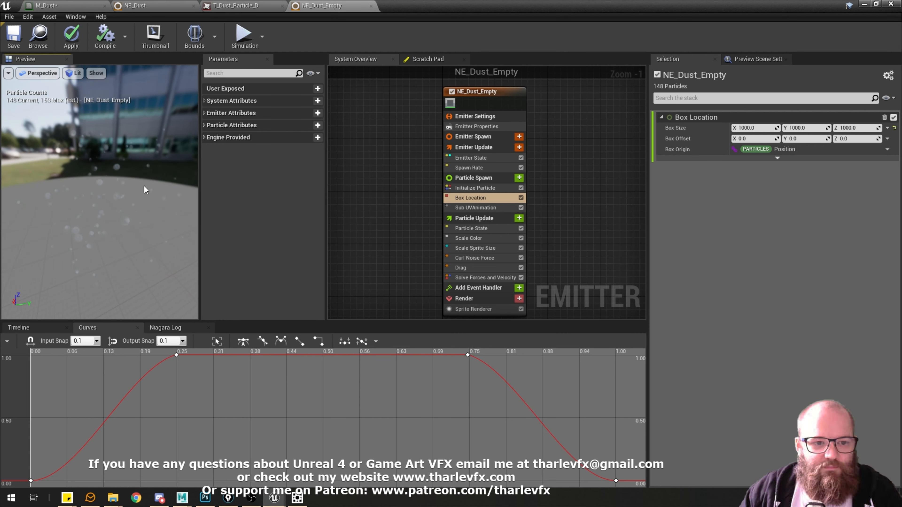
pyautogui.click(469, 167)
pyautogui.click(756, 127)
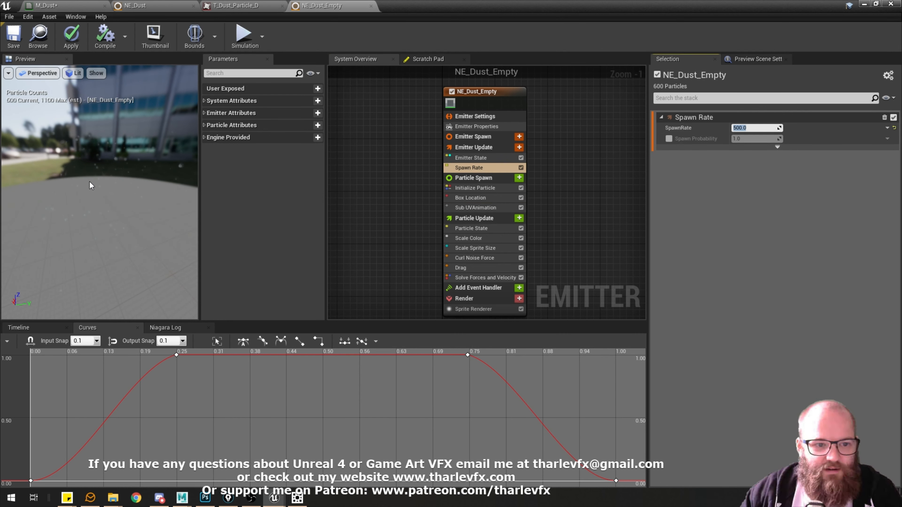
pyautogui.moveTo(91, 185); pyautogui.dragTo(103, 182)
pyautogui.moveTo(75, 274); pyautogui.dragTo(75, 261, button='right')
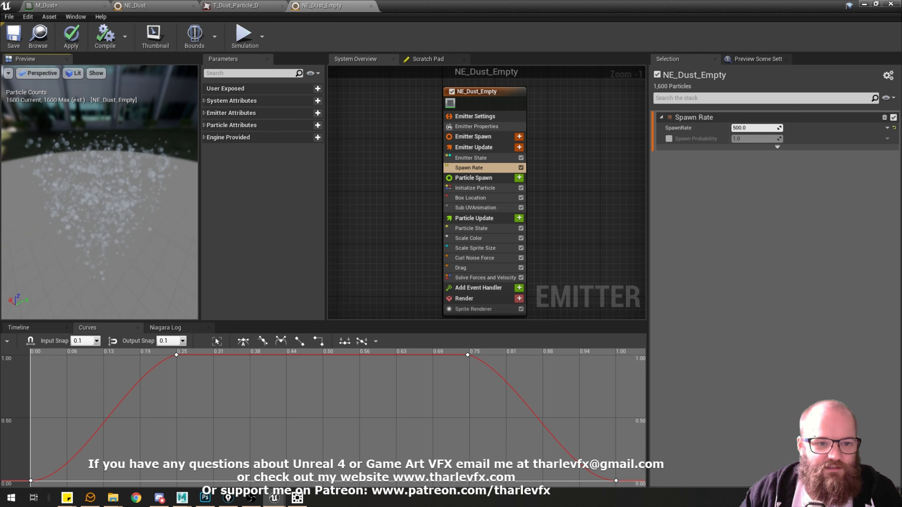
# Add a Sphere Location module to the Particle Spawn group, directly after Box Location.
pyautogui.moveTo(31, 140); pyautogui.dragTo(93, 169)
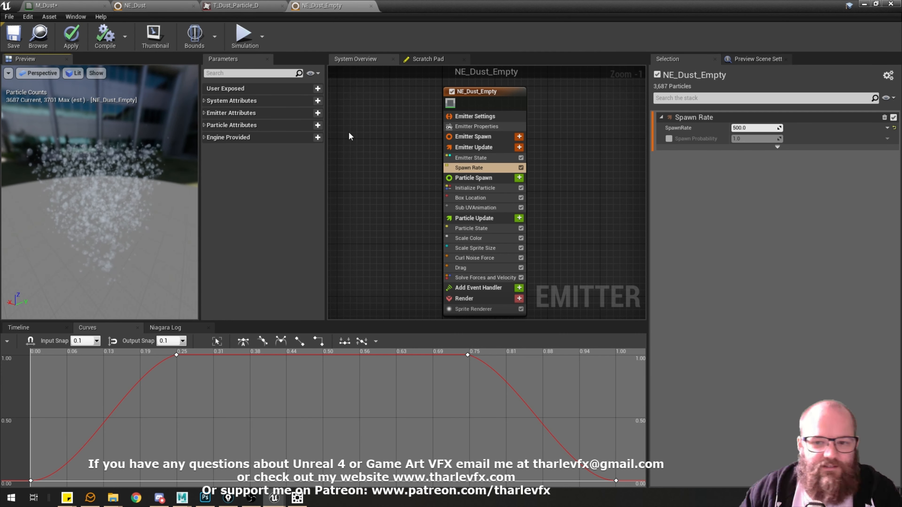
pyautogui.click(473, 198)
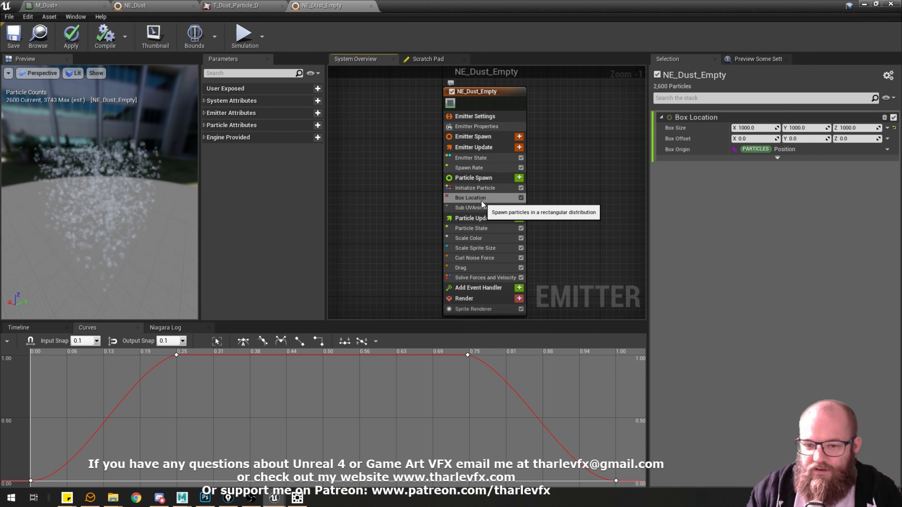
pyautogui.click(519, 178)
pyautogui.write('sphere')
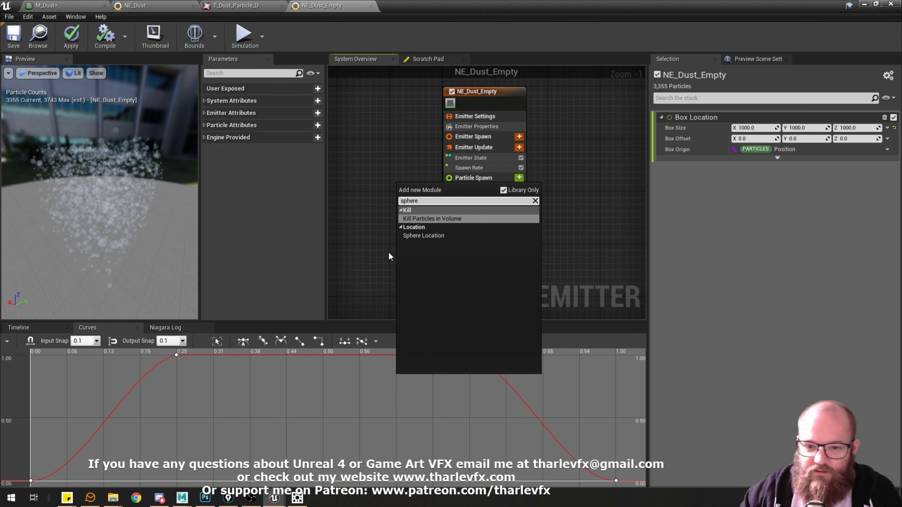
pyautogui.click(423, 236)
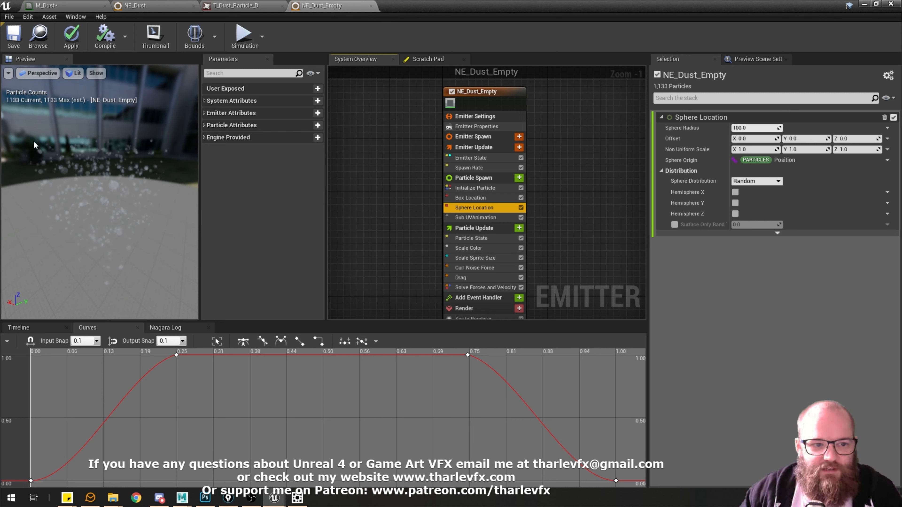
# Disable the Box Location module and set the Sphere Location radius to 200 to preview the spherical spawn shape alone.
pyautogui.click(488, 198)
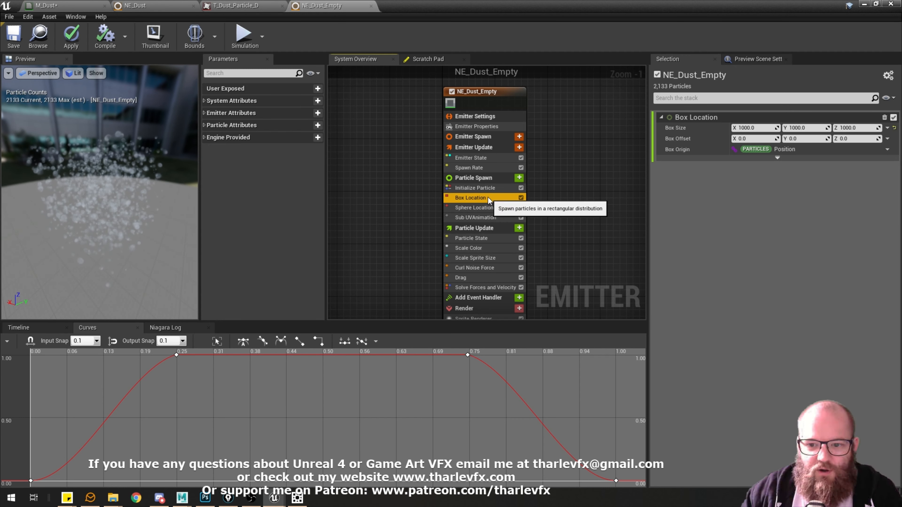
pyautogui.click(483, 208)
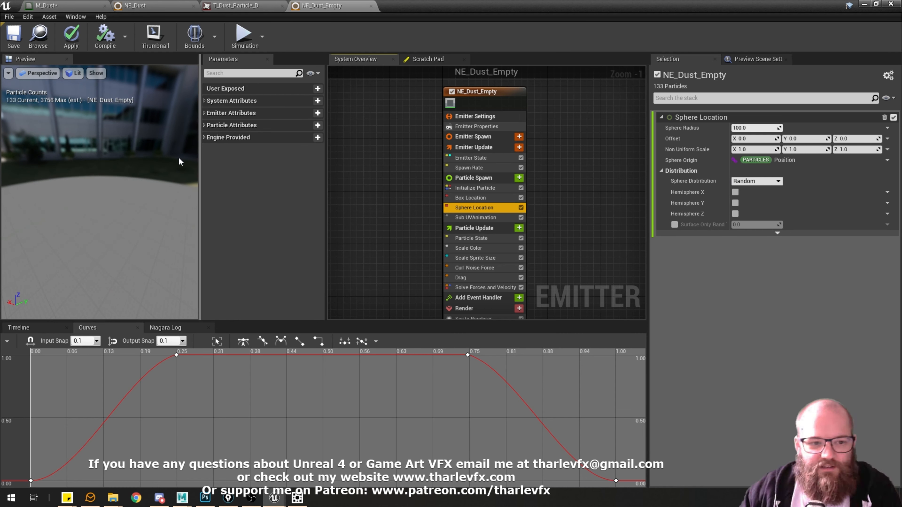
pyautogui.moveTo(130, 191); pyautogui.dragTo(298, 198)
pyautogui.click(521, 197)
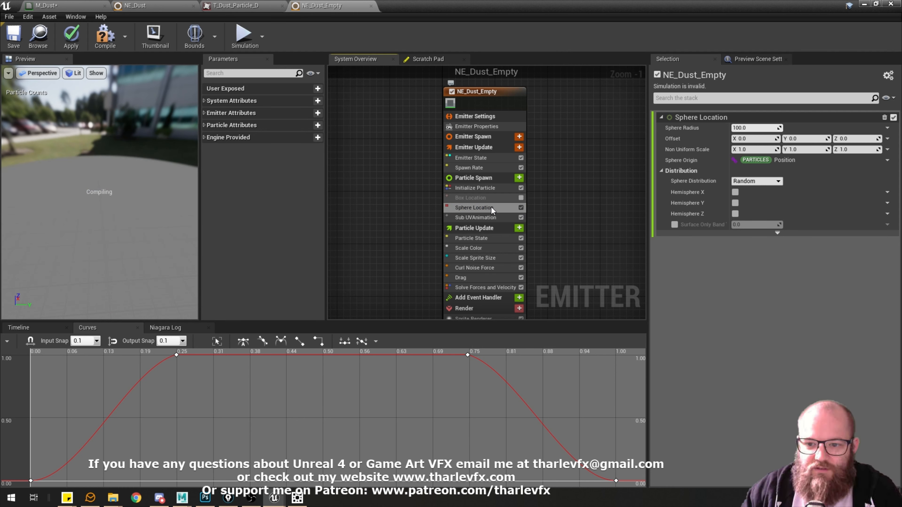
pyautogui.moveTo(135, 185); pyautogui.dragTo(96, 198)
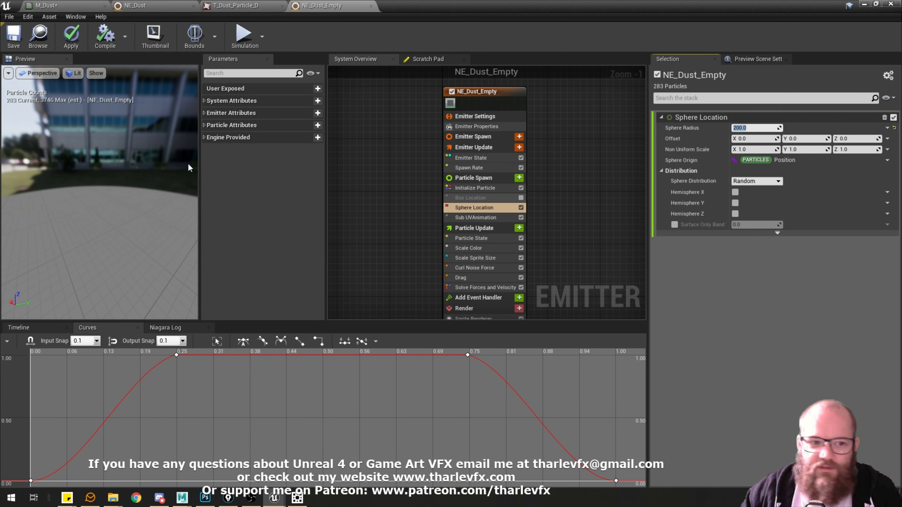
pyautogui.moveTo(153, 218); pyautogui.dragTo(83, 146)
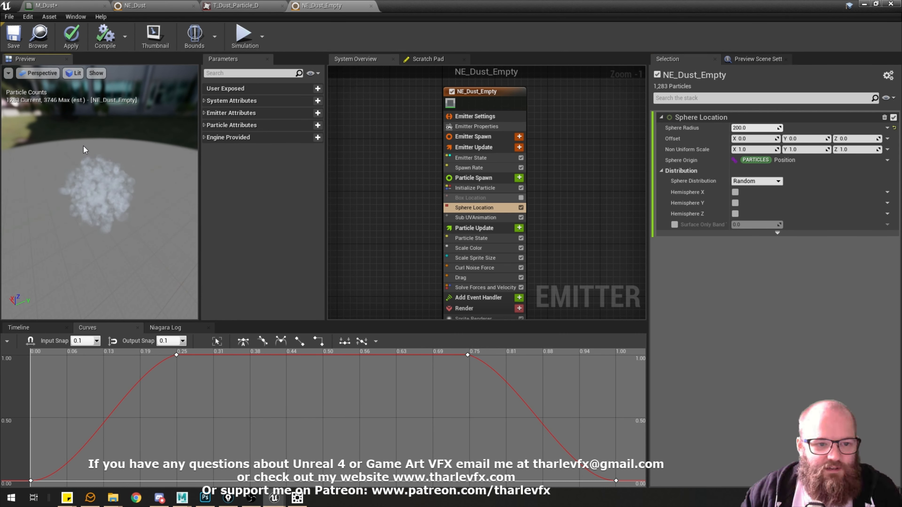
# Search the available Particle Spawn modules for location types without adding one.
pyautogui.click(519, 178)
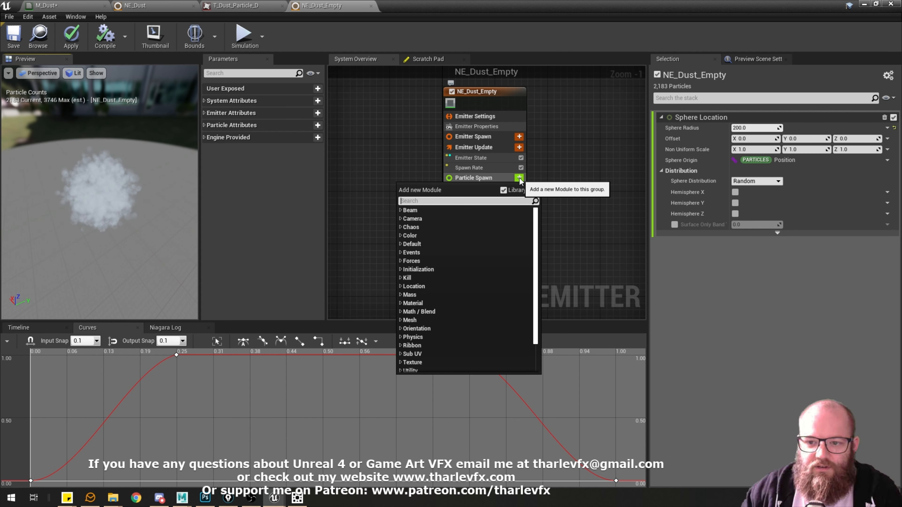
pyautogui.write('location')
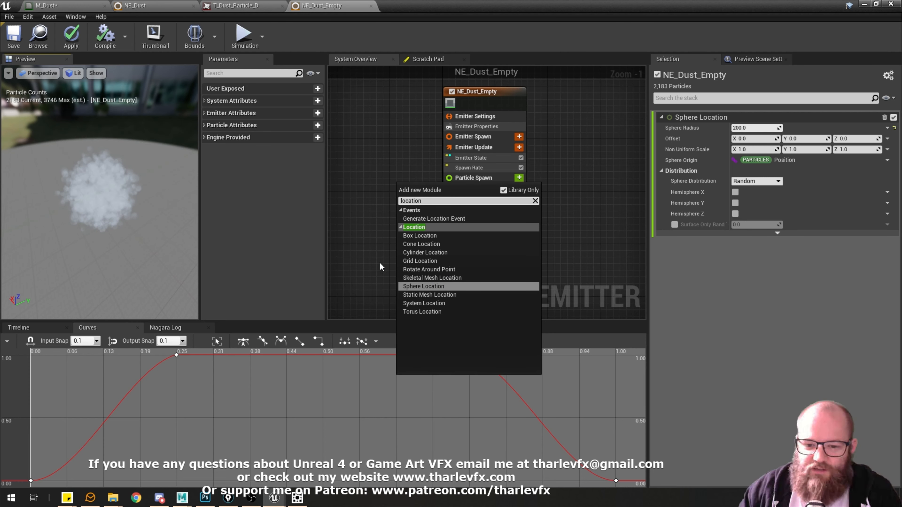
pyautogui.click(535, 201)
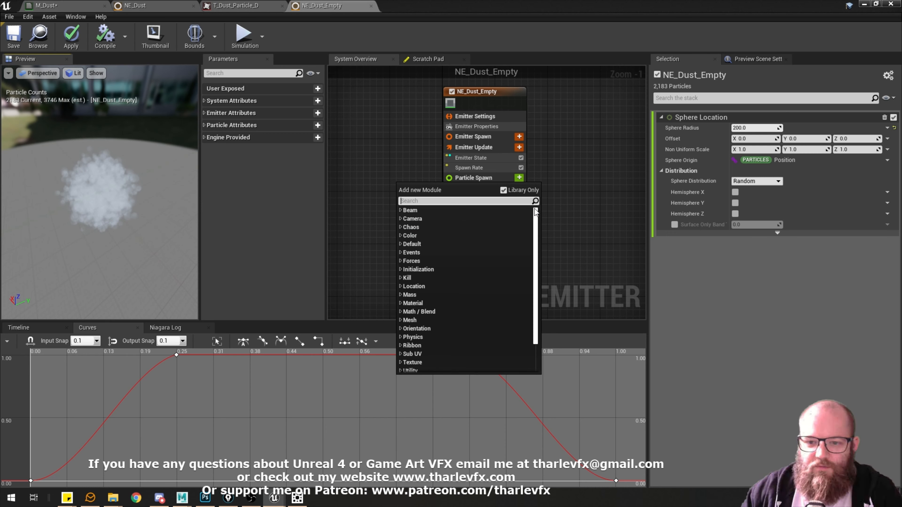
pyautogui.click(370, 178)
# Re-enable the Box Location module and inspect the combined box and sphere spawn distribution in the preview.
pyautogui.click(521, 199)
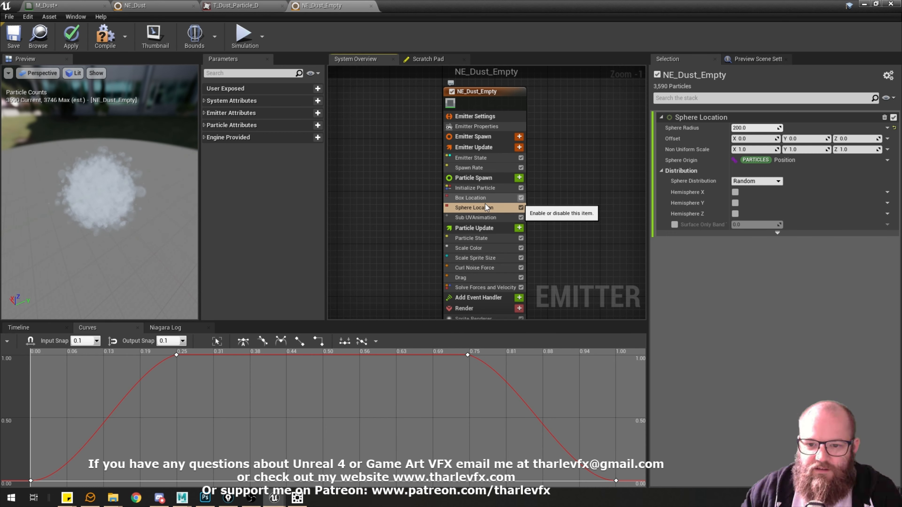
pyautogui.click(478, 198)
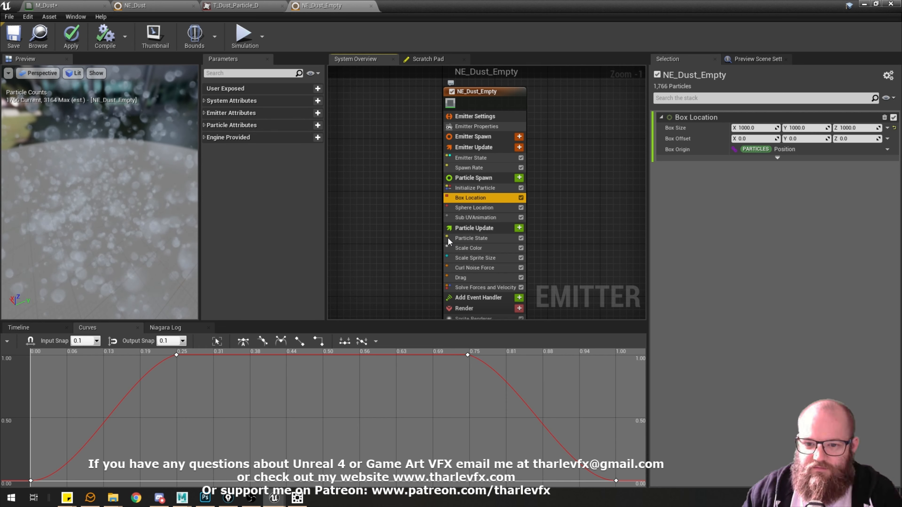
pyautogui.click(480, 207)
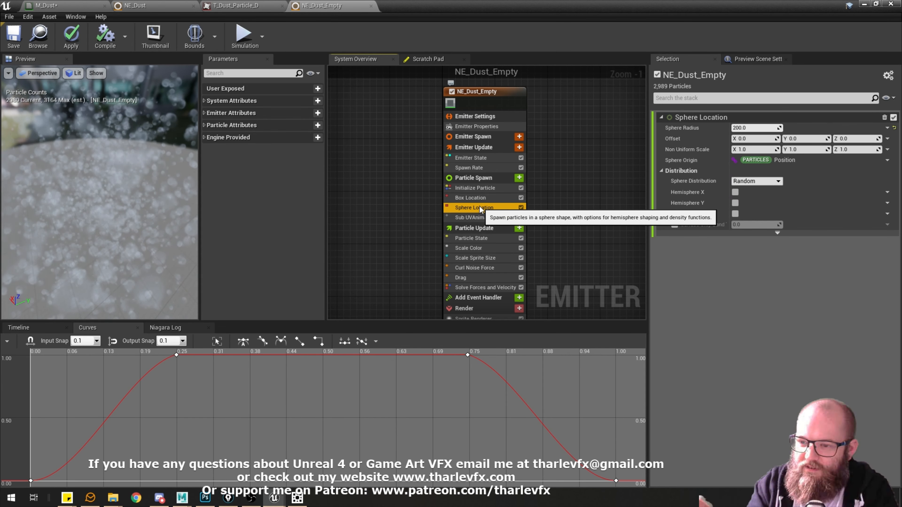
pyautogui.moveTo(172, 200); pyautogui.dragTo(171, 231, button='right')
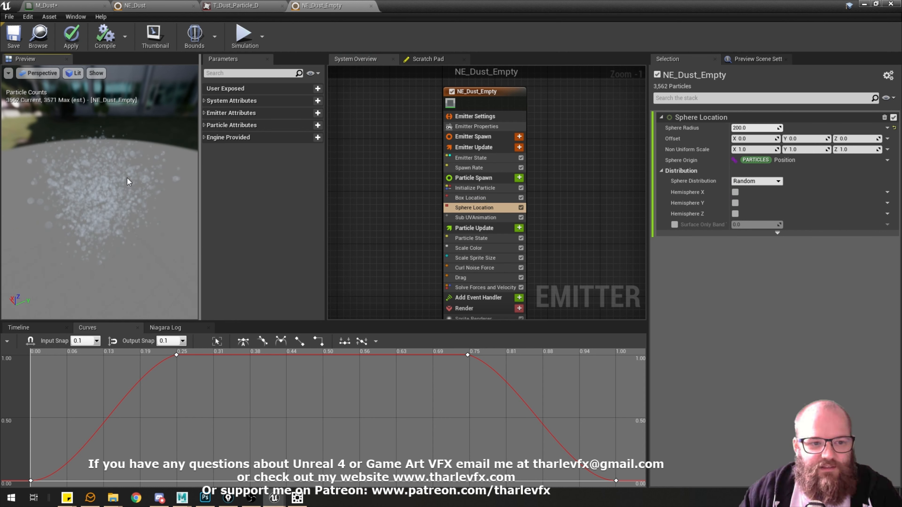
pyautogui.moveTo(129, 182)
pyautogui.mouseDown()
pyautogui.moveTo(156, 174)
pyautogui.moveTo(132, 167)
pyautogui.mouseUp()
# Temporarily disable Curl Noise Force and Drag to inspect the bare spawn shape in the preview, and re-enable both modules.
pyautogui.click(521, 267)
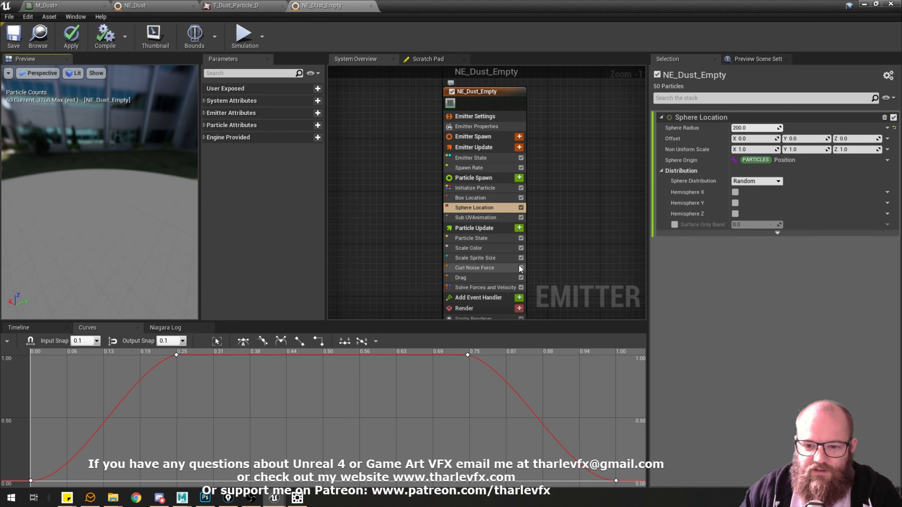
pyautogui.click(521, 278)
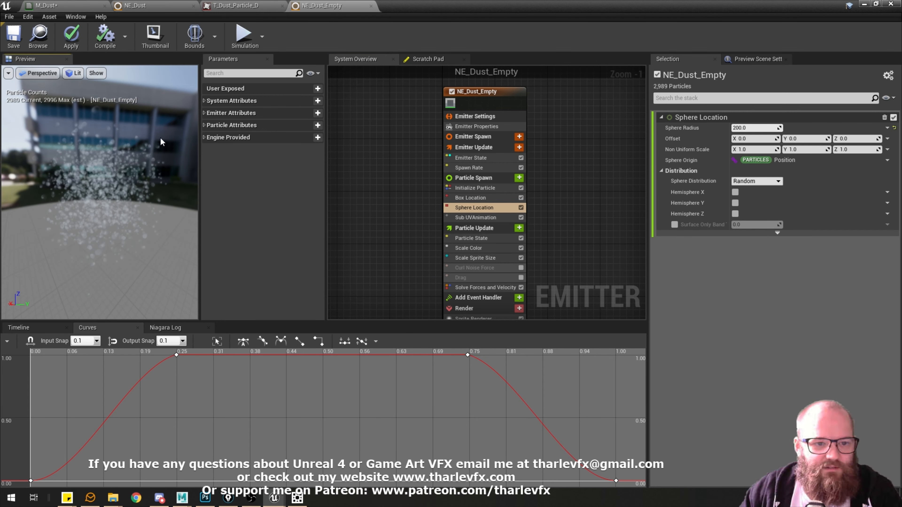
pyautogui.moveTo(78, 147); pyautogui.dragTo(15, 155)
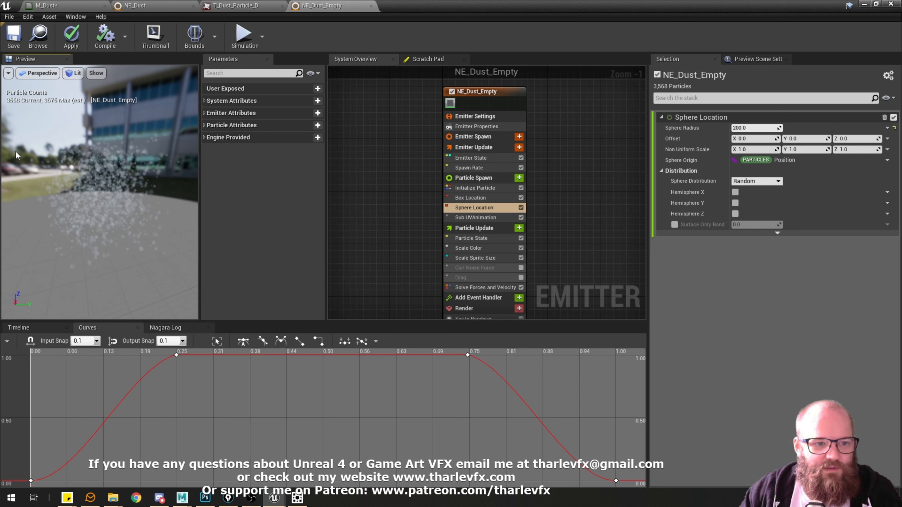
pyautogui.moveTo(107, 162); pyautogui.dragTo(124, 199)
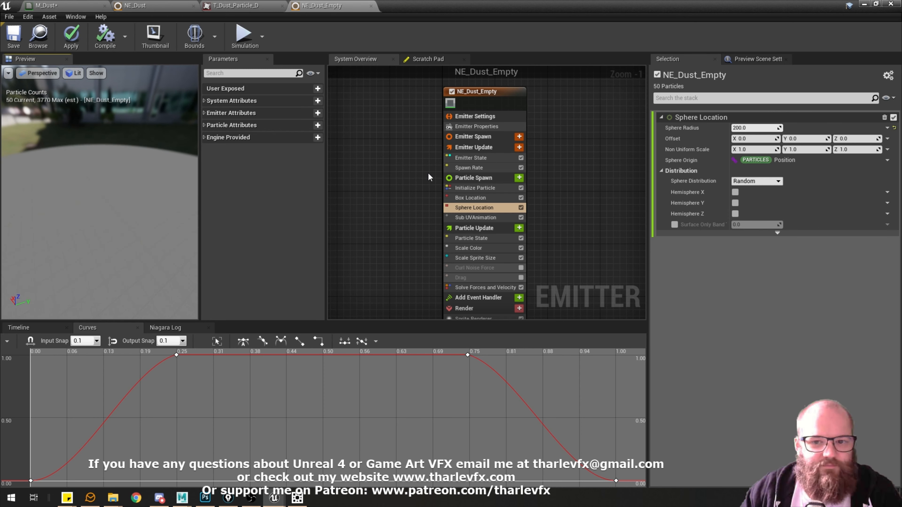
pyautogui.click(521, 268)
pyautogui.click(521, 277)
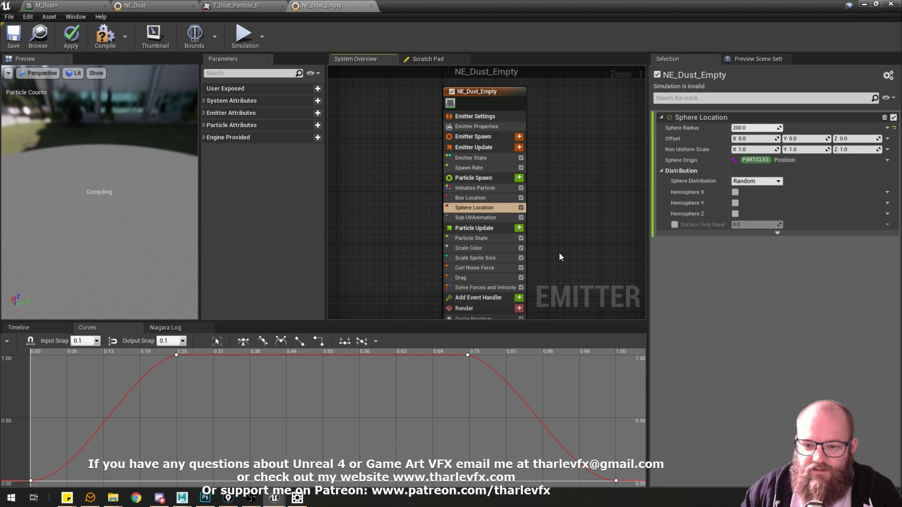
pyautogui.moveTo(567, 274); pyautogui.dragTo(549, 264, button='right')
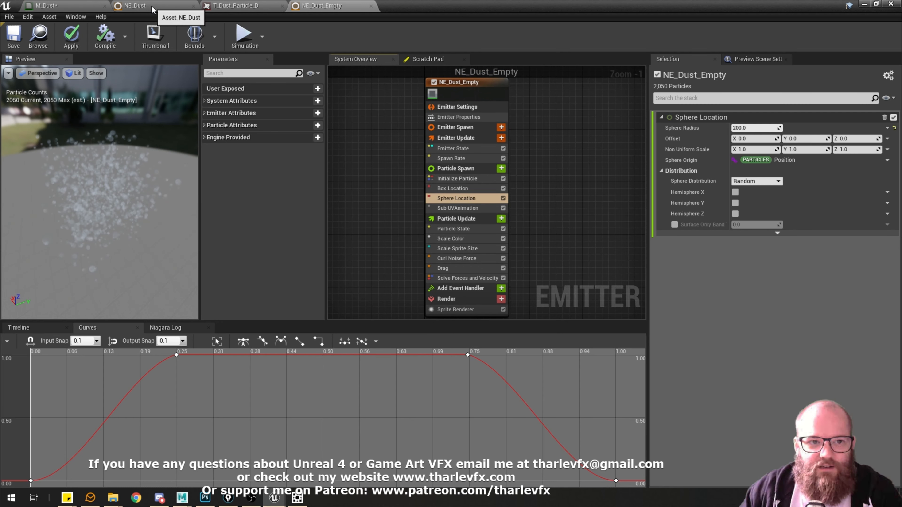
# Review the M_Dust material's Particle Color and Texture Sample nodes and how they feed Base Color and Opacity.
pyautogui.click(55, 11)
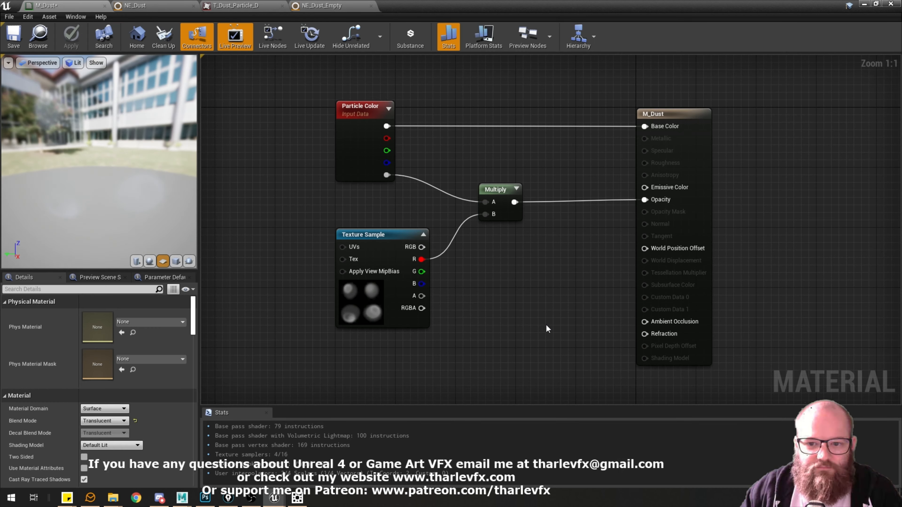
pyautogui.click(367, 161)
pyautogui.moveTo(276, 86); pyautogui.dragTo(427, 159)
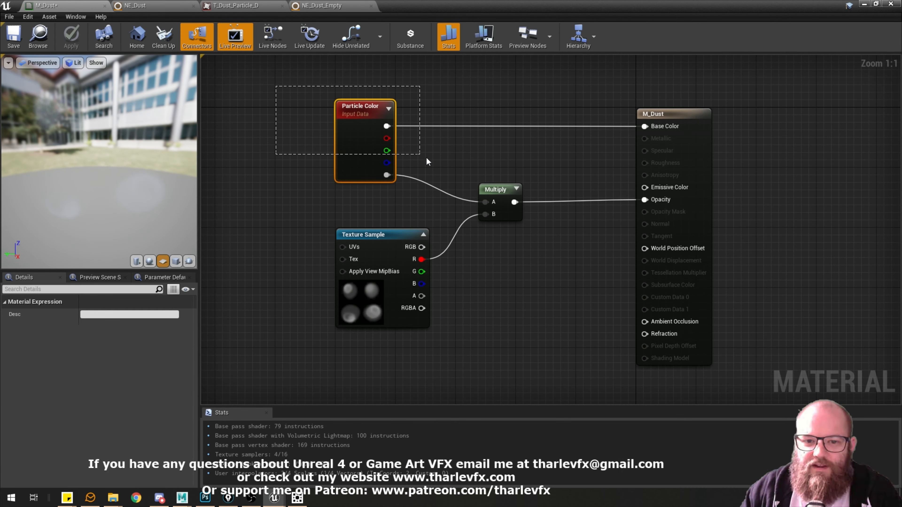
pyautogui.click(432, 113)
pyautogui.moveTo(432, 113); pyautogui.dragTo(418, 134, button='right')
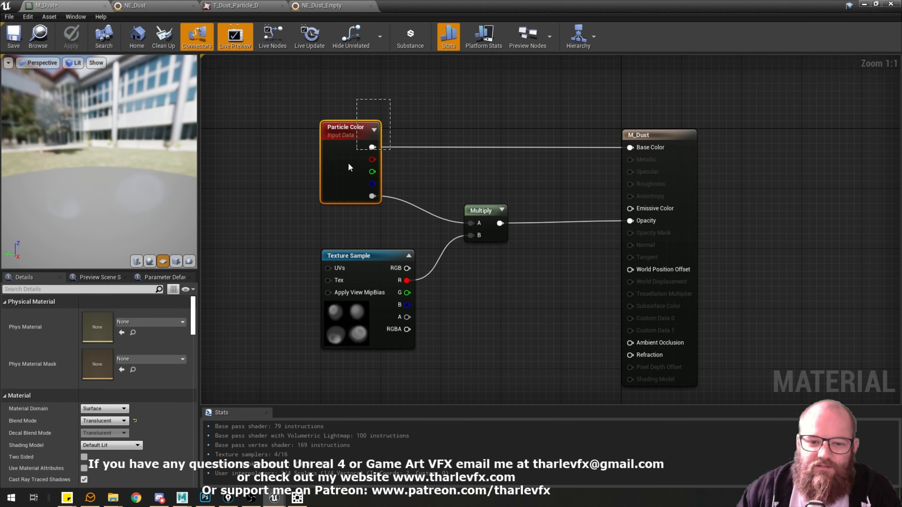
pyautogui.click(330, 147)
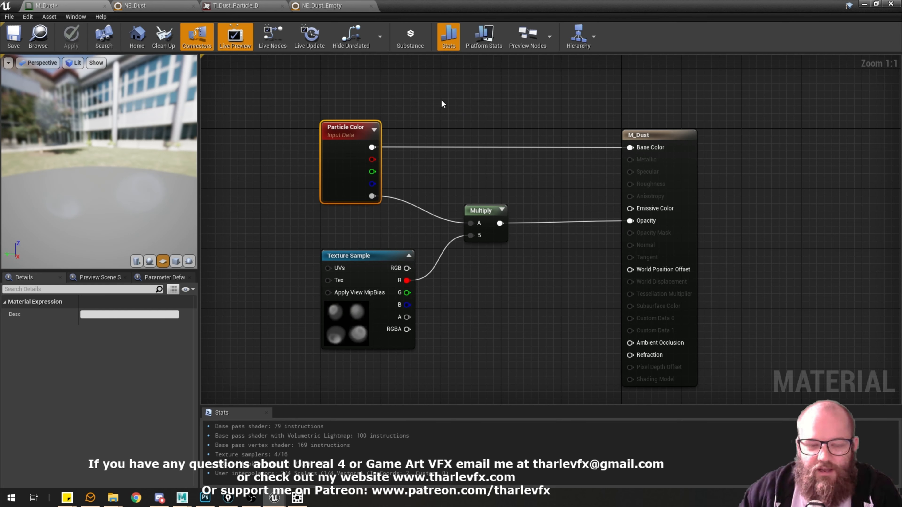
pyautogui.click(419, 103)
pyautogui.click(328, 151)
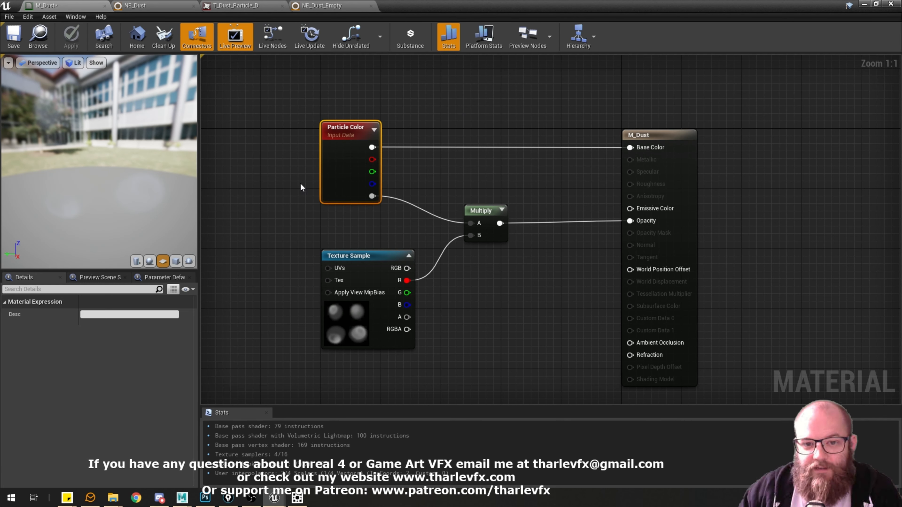
pyautogui.click(390, 111)
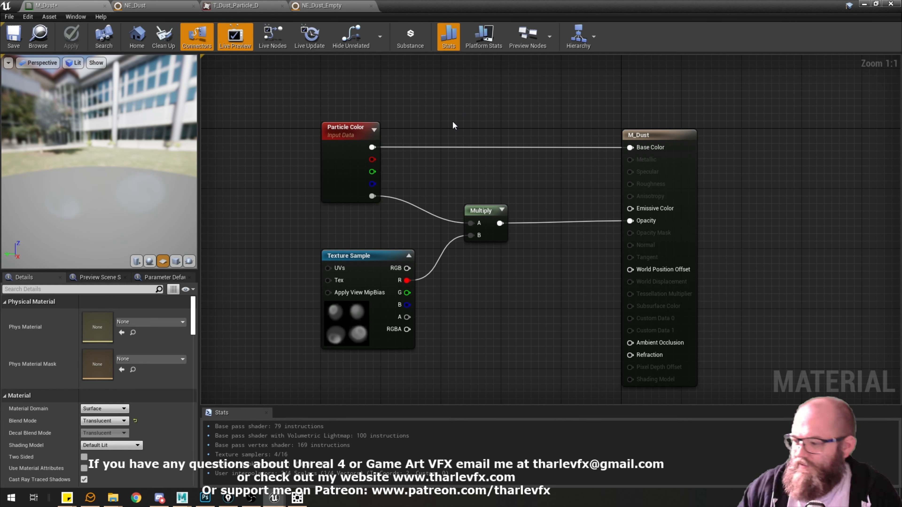
pyautogui.click(388, 292)
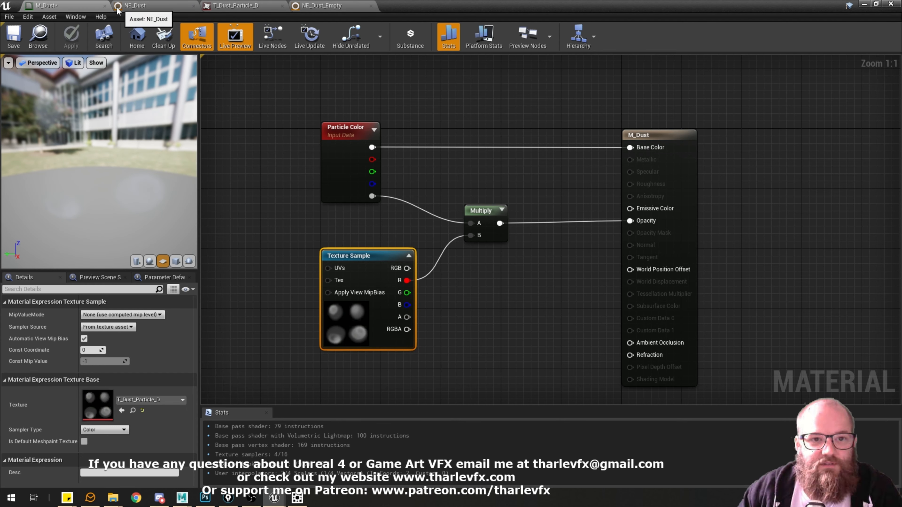
# Review NE_Dust's Initialize Particle, Box Location, Sphere Location, Curl Noise Force and Sprite Size Scale settings as reference for NE_Dust_Empty.
pyautogui.click(337, 7)
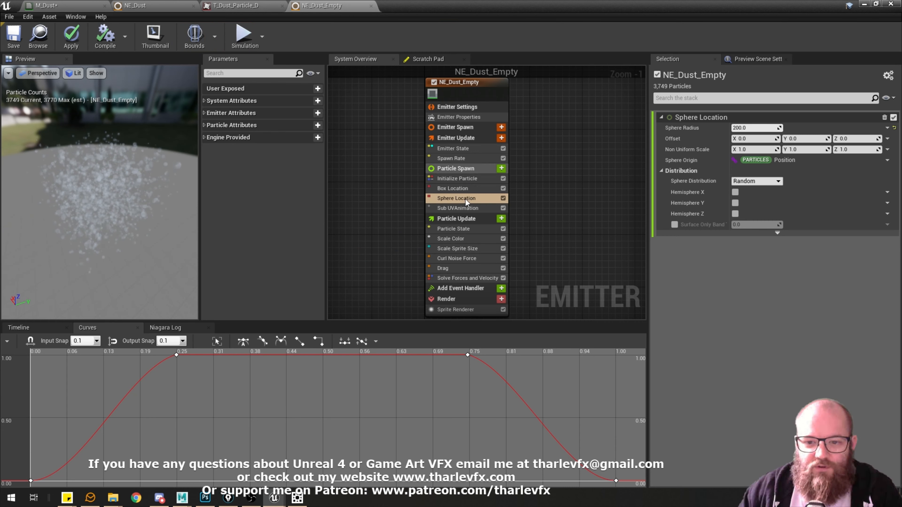
pyautogui.click(154, 6)
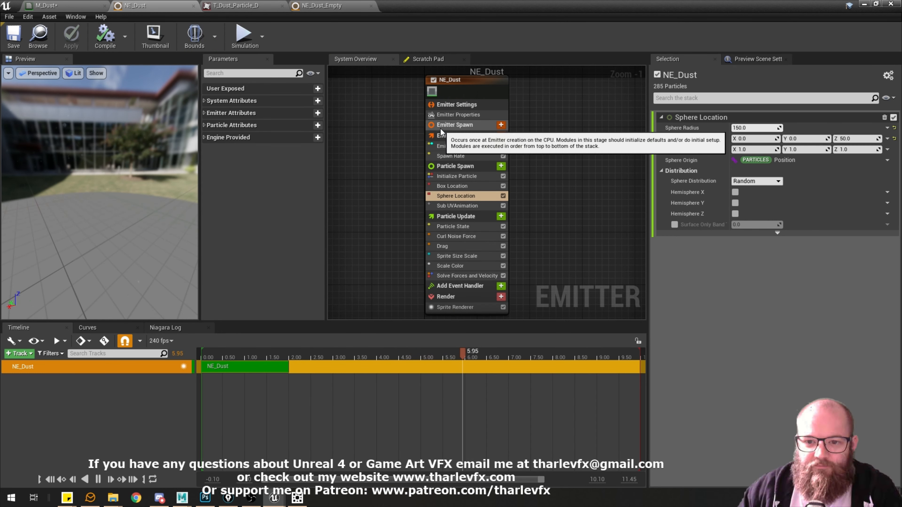
pyautogui.click(458, 176)
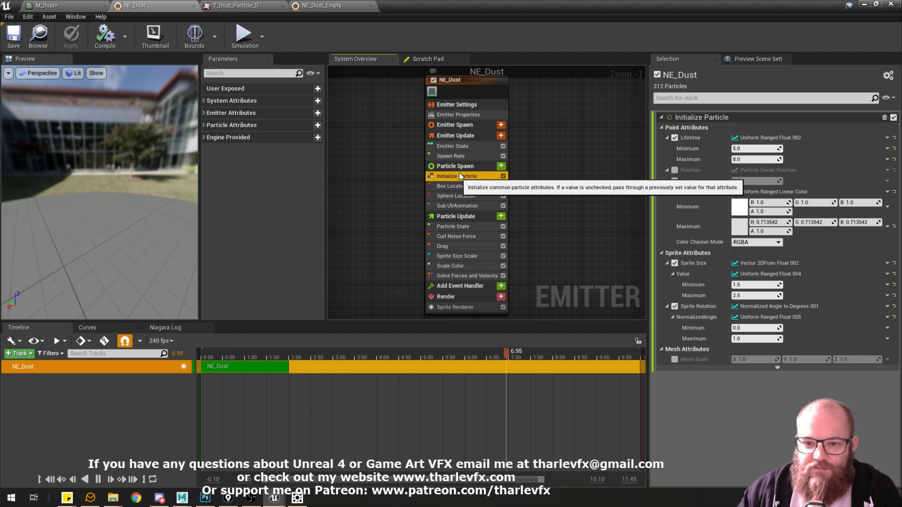
pyautogui.click(454, 186)
pyautogui.click(457, 195)
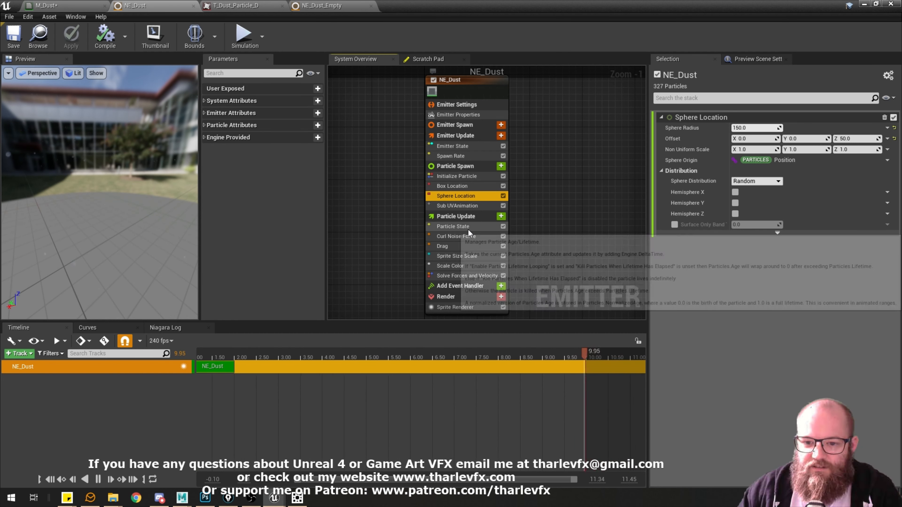
pyautogui.click(461, 236)
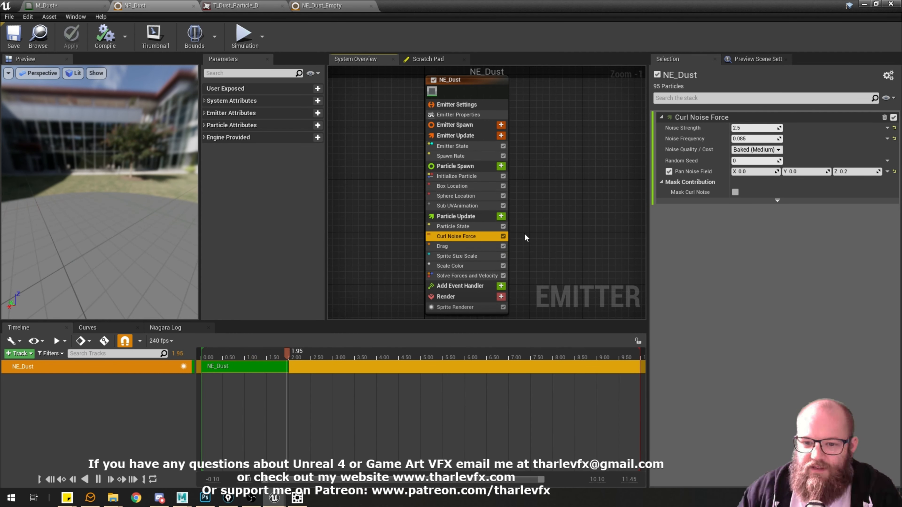
pyautogui.click(473, 256)
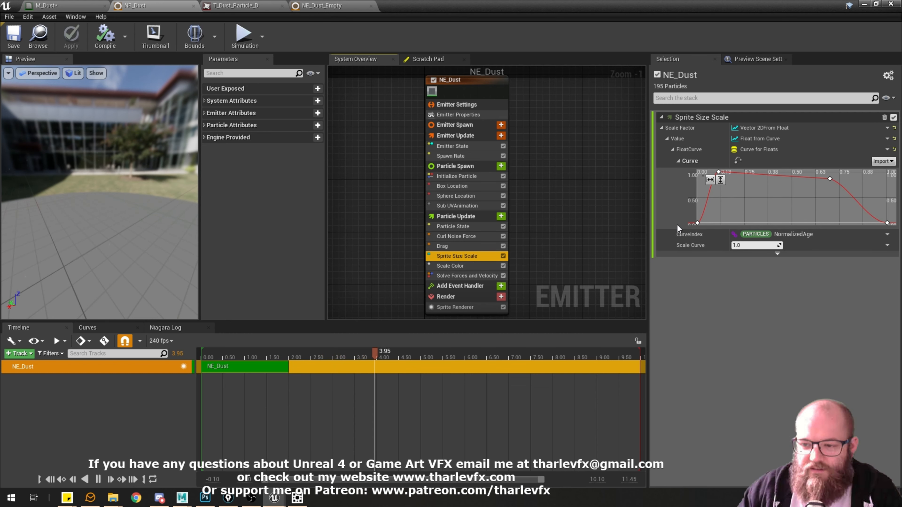
# Review NE_Dust's Scale Color alpha curve, and inspect the particles of NE_Dust_Empty in its preview from different angles.
pyautogui.click(450, 266)
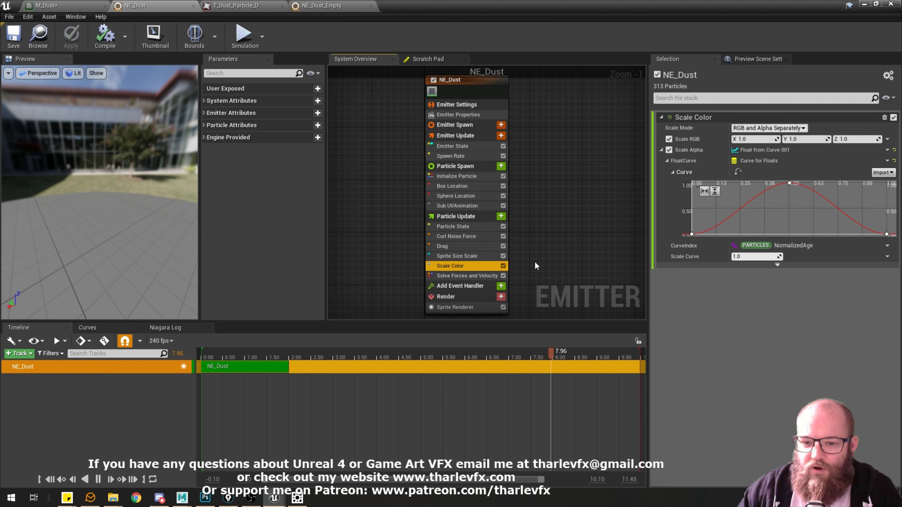
pyautogui.moveTo(177, 219); pyautogui.dragTo(130, 210)
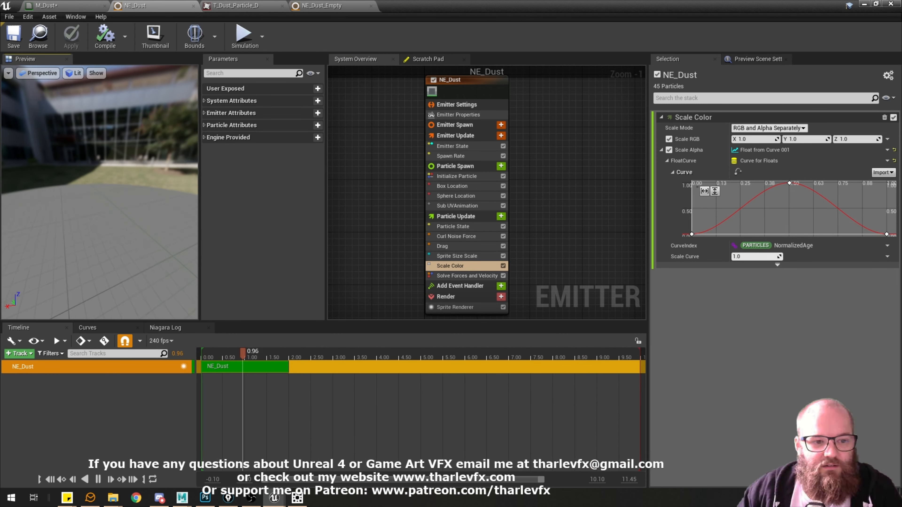
pyautogui.click(335, 7)
pyautogui.moveTo(116, 221); pyautogui.dragTo(142, 218)
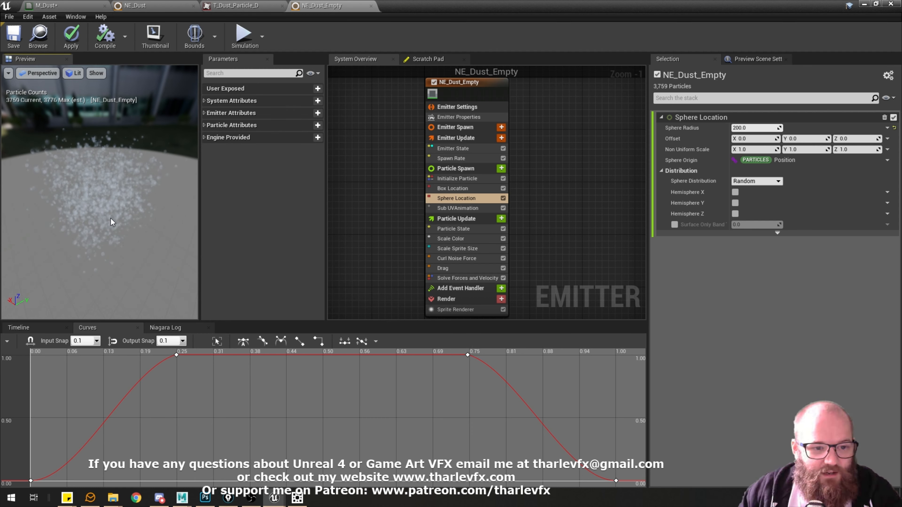
pyautogui.moveTo(111, 218)
pyautogui.mouseDown()
pyautogui.moveTo(140, 219)
pyautogui.moveTo(120, 213)
pyautogui.mouseUp()
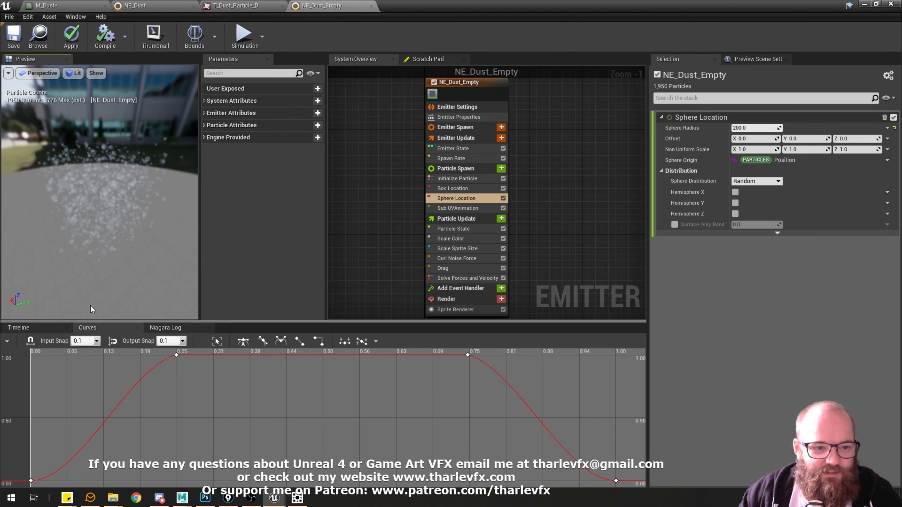
pyautogui.click(553, 251)
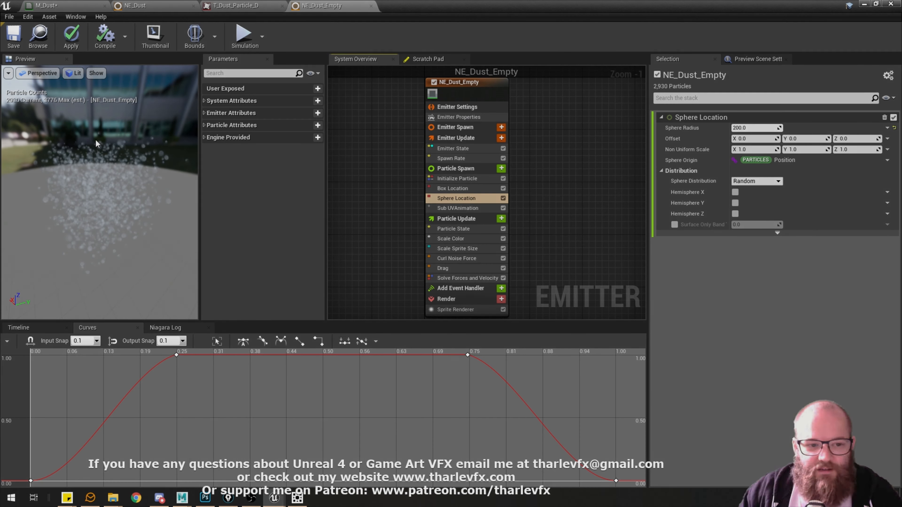
pyautogui.moveTo(119, 192)
pyautogui.mouseDown()
pyautogui.moveTo(80, 183)
pyautogui.moveTo(113, 183)
pyautogui.moveTo(96, 228)
pyautogui.moveTo(107, 190)
pyautogui.moveTo(118, 193)
pyautogui.mouseUp()
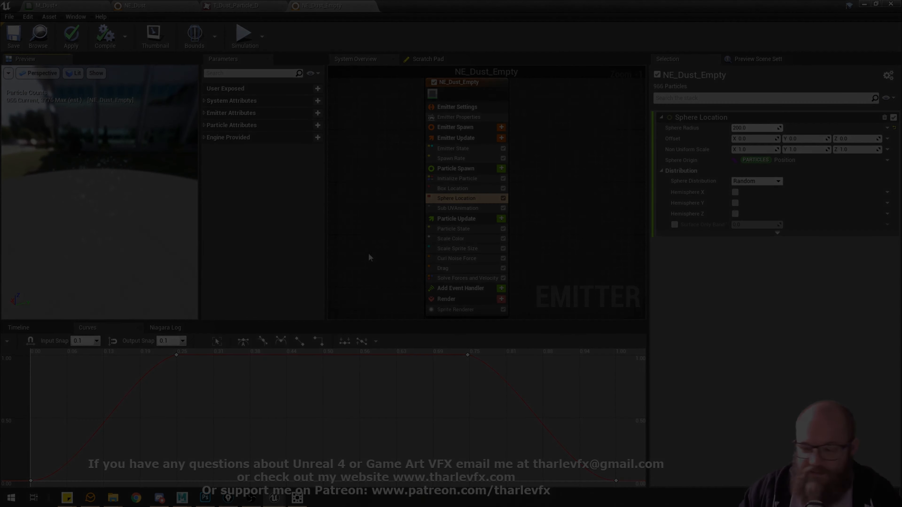